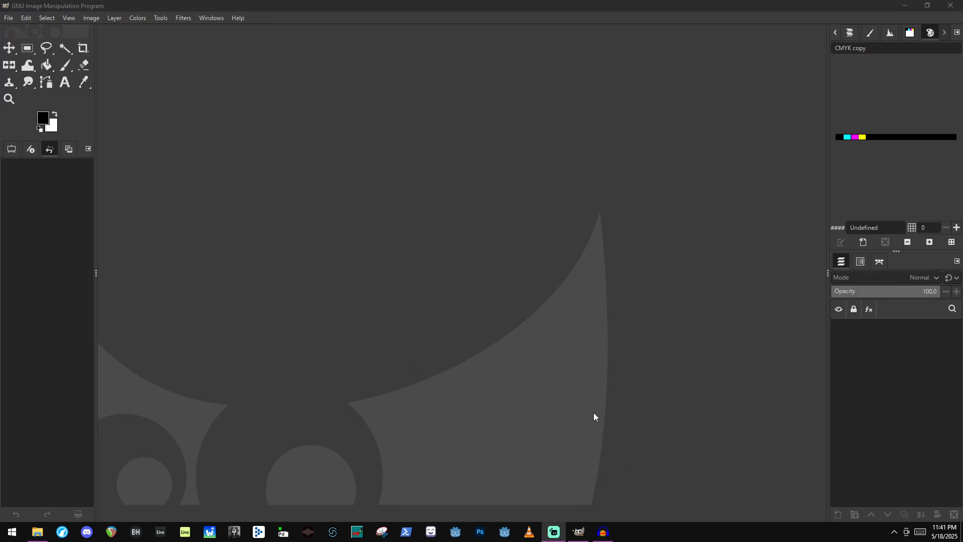
Open ORIGINAL.jpg in GIMP from the folder "Applying JPEG compression to audio".
left_click(37, 532)
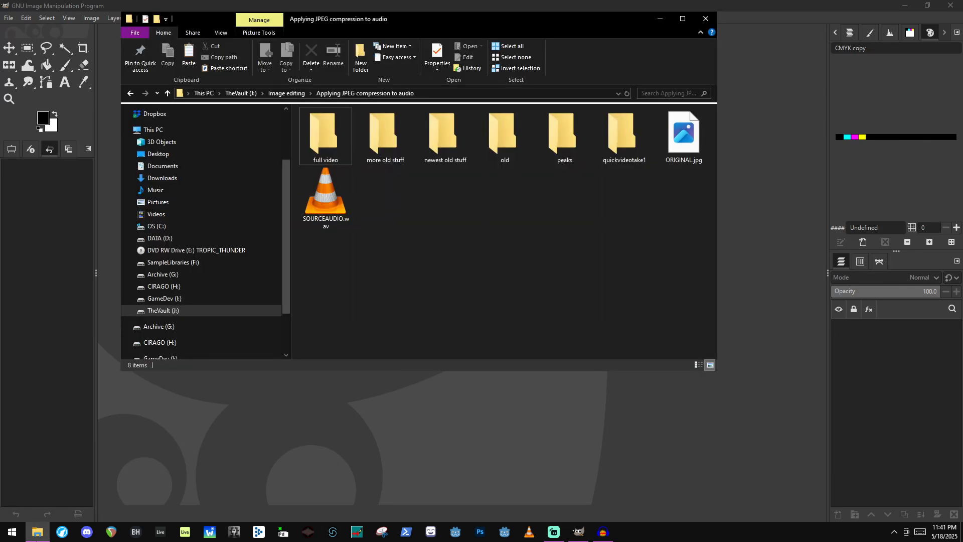
left_click_drag(397, 10, 643, 133)
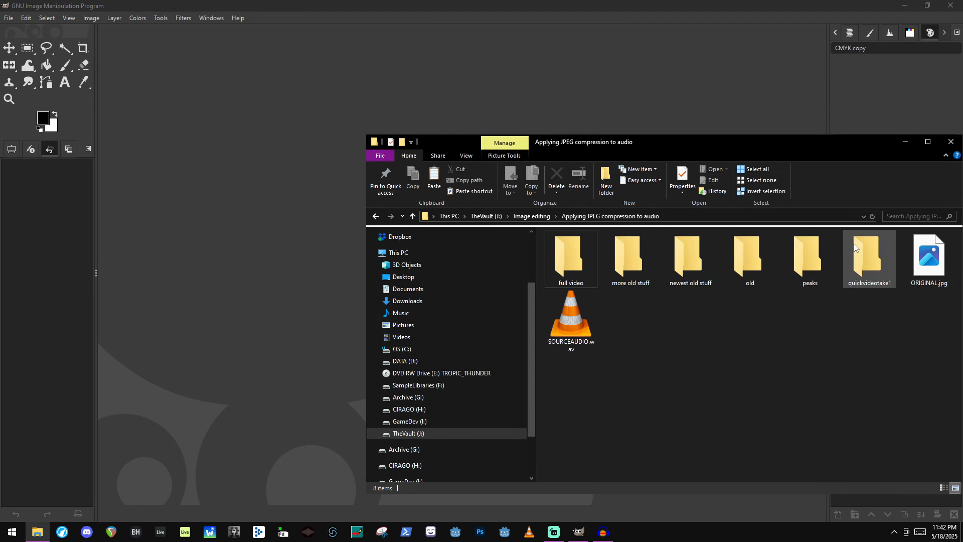
left_click(926, 264)
left_click_drag(926, 265, 236, 156)
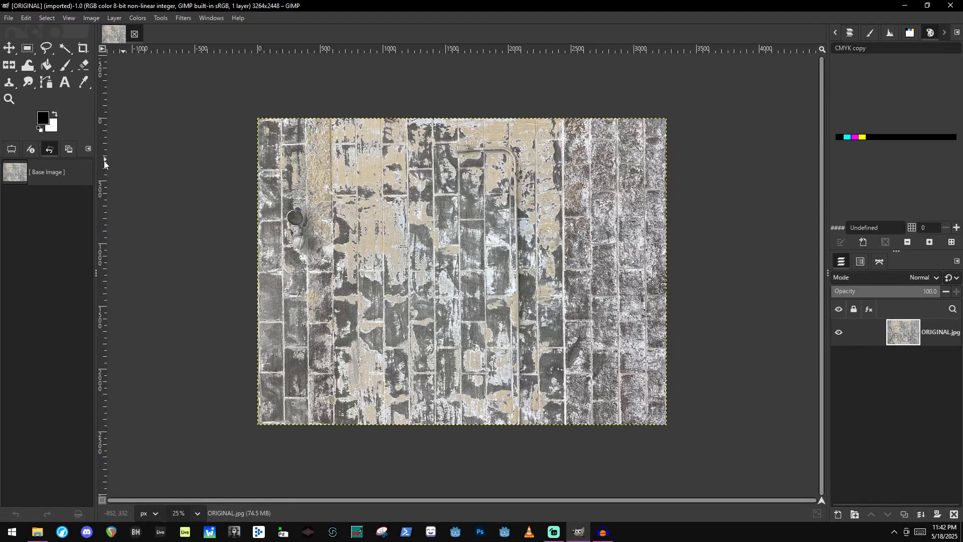
Export the image as ORIGINAL.tif in the TIFF or BigTIFF format with no compression.
left_click(9, 18)
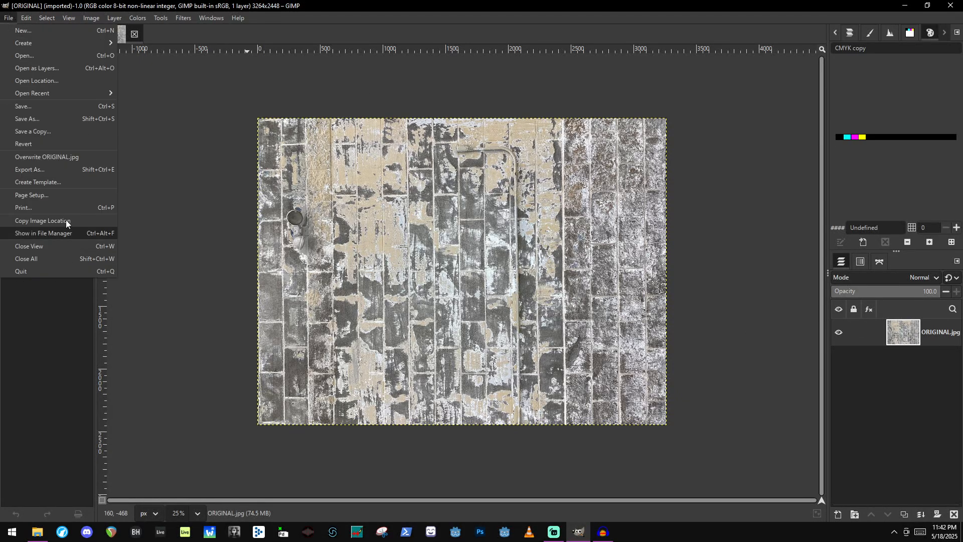
left_click(45, 173)
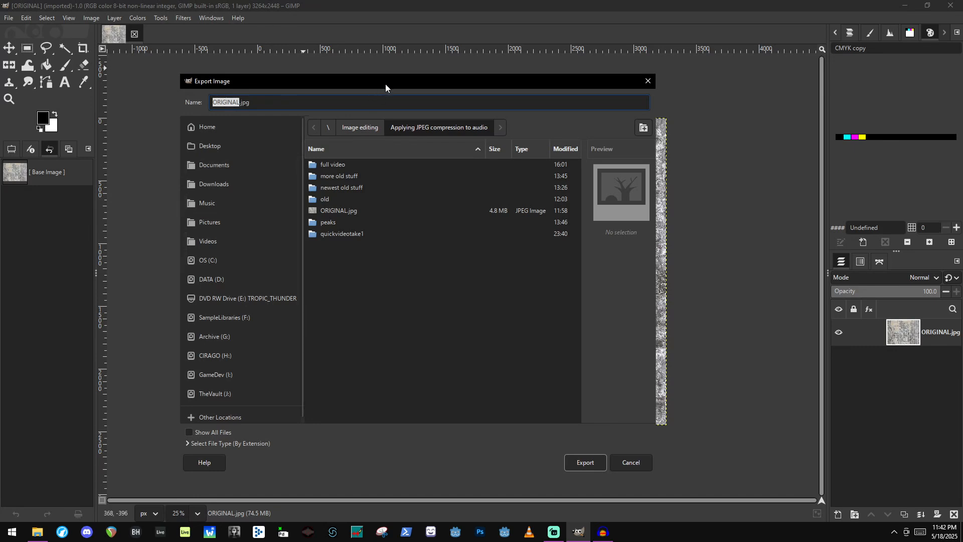
left_click(220, 441)
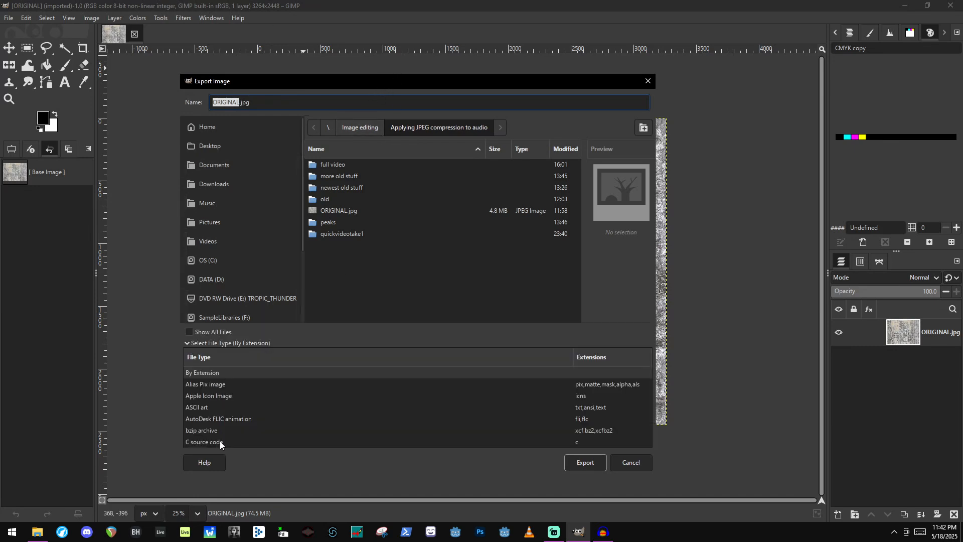
scroll(309, 411, "down", 5)
scroll(296, 390, "down", 6)
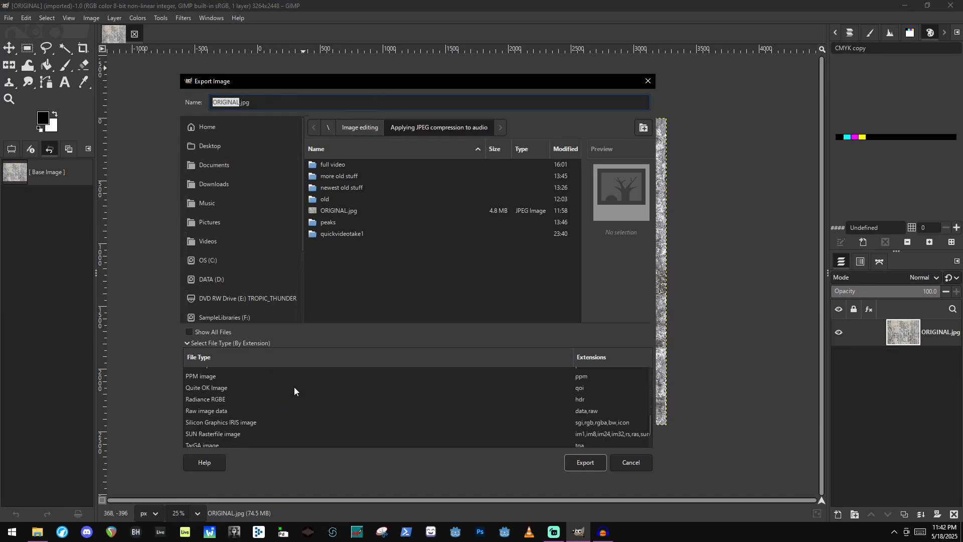
scroll(236, 407, "up", 2)
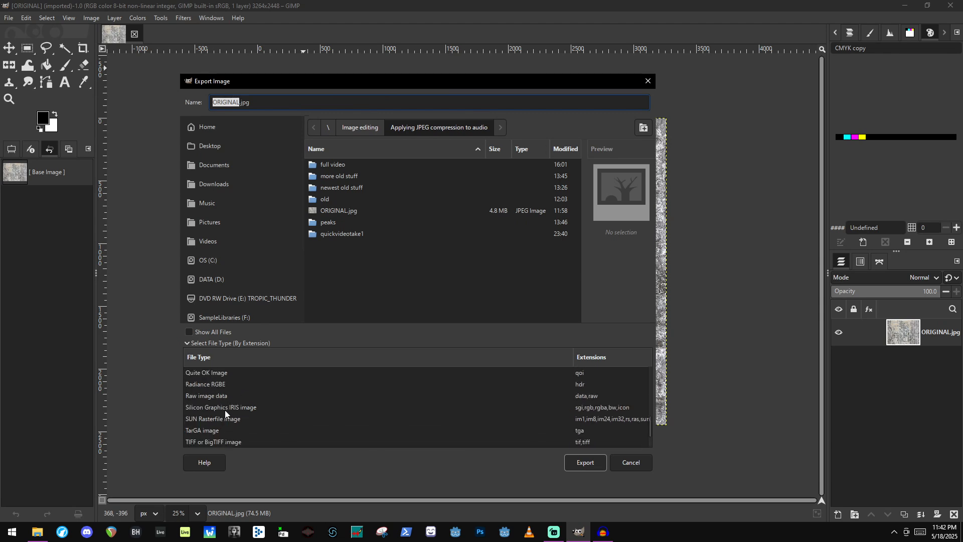
scroll(228, 391, "up", 1)
scroll(228, 390, "down", 1)
left_click(228, 442)
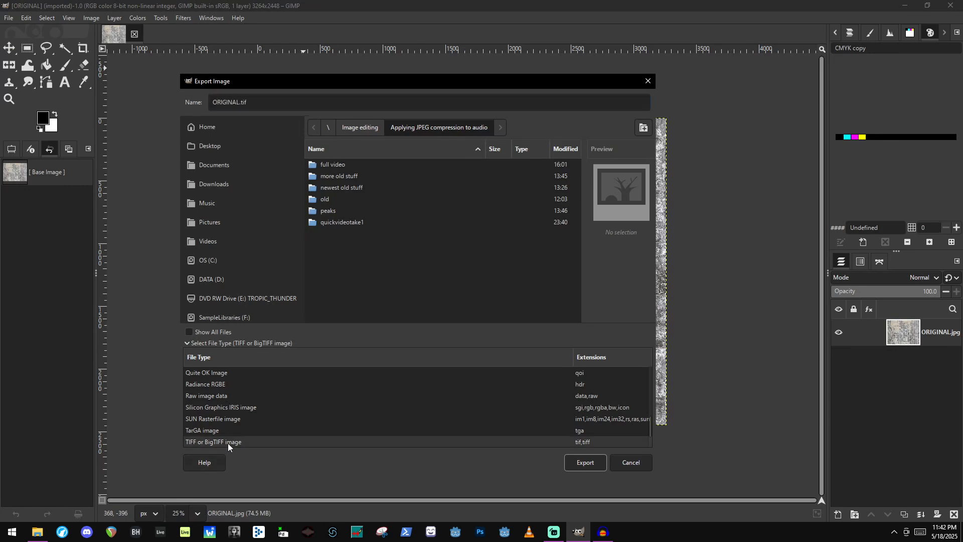
left_click(575, 461)
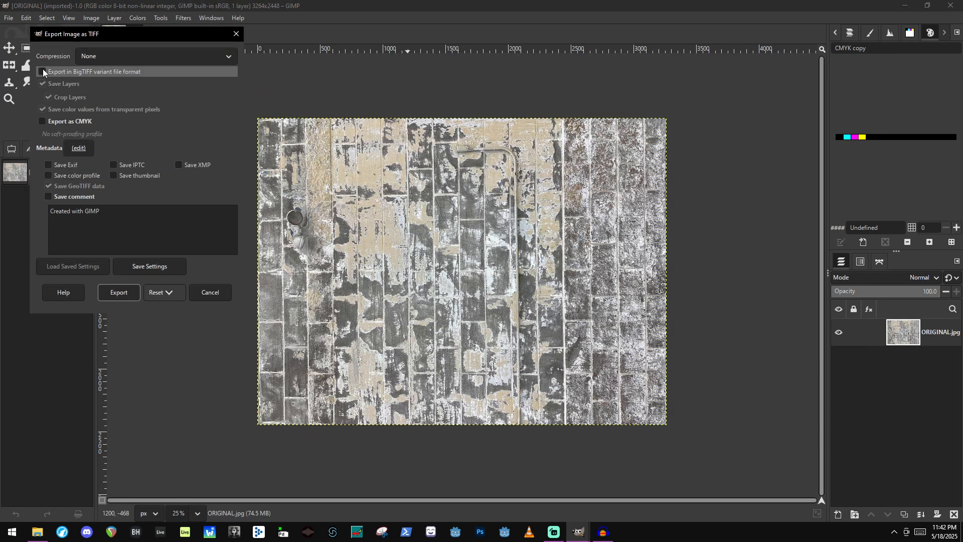
left_click(119, 293)
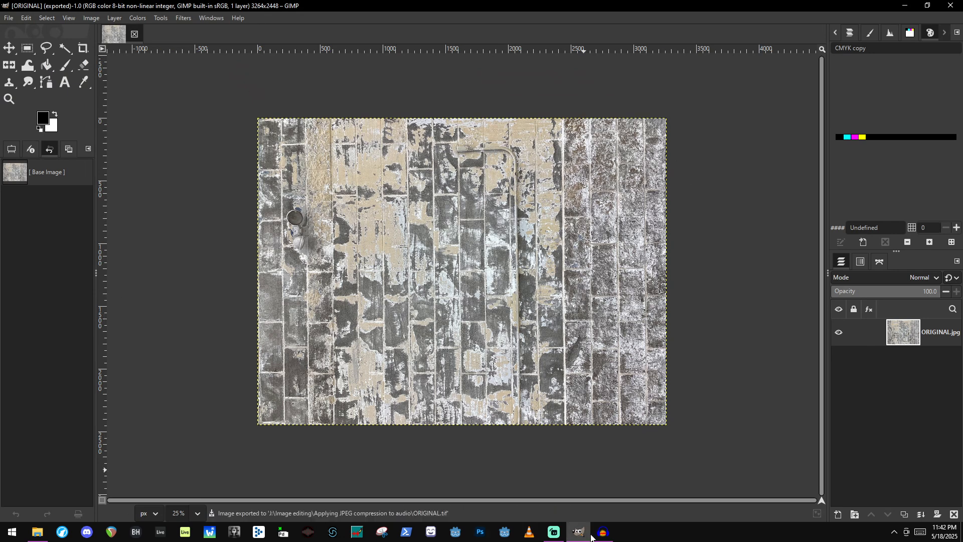
Switch to Audacity and try to import ORIGINAL.tif as raw data with U-Law encoding at 192000 Hz.
left_click(603, 531)
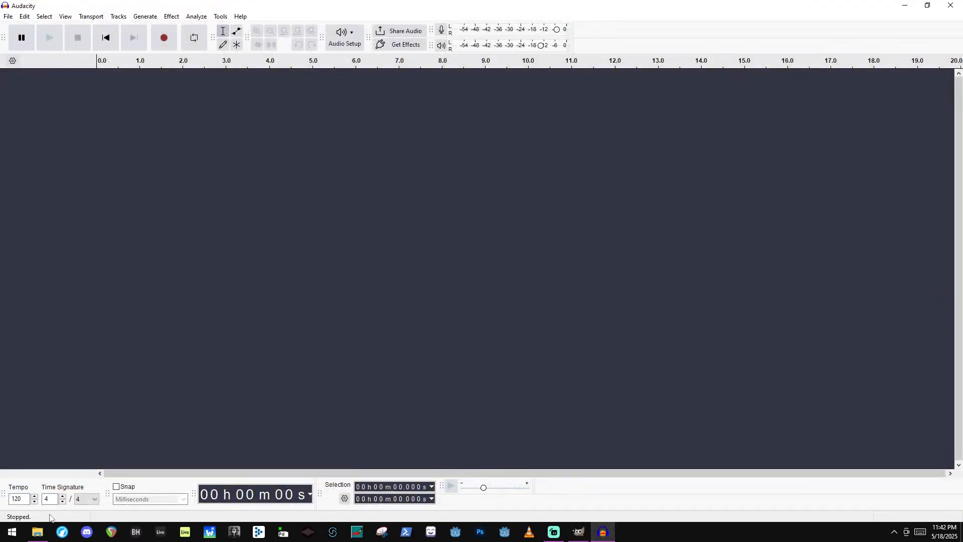
left_click(8, 16)
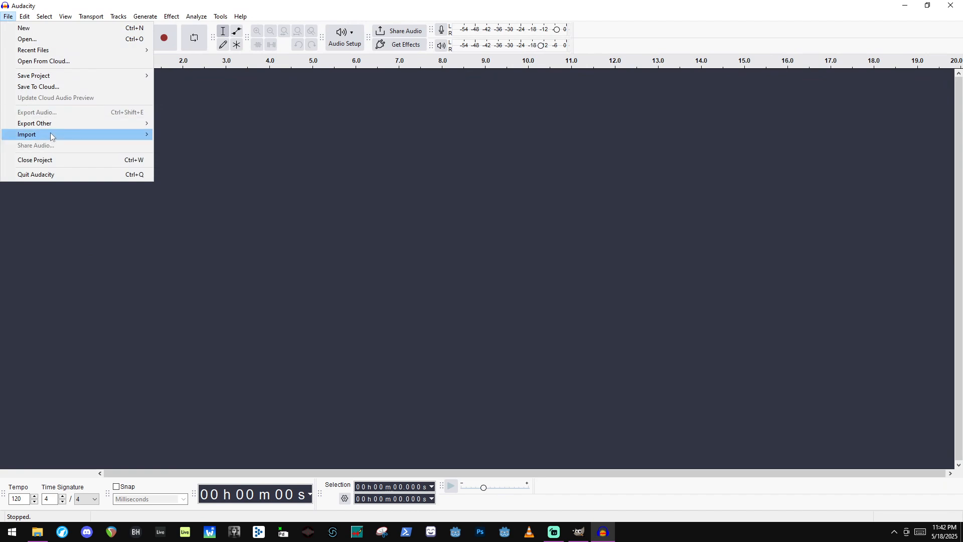
mouse_move(76, 134)
left_click(204, 170)
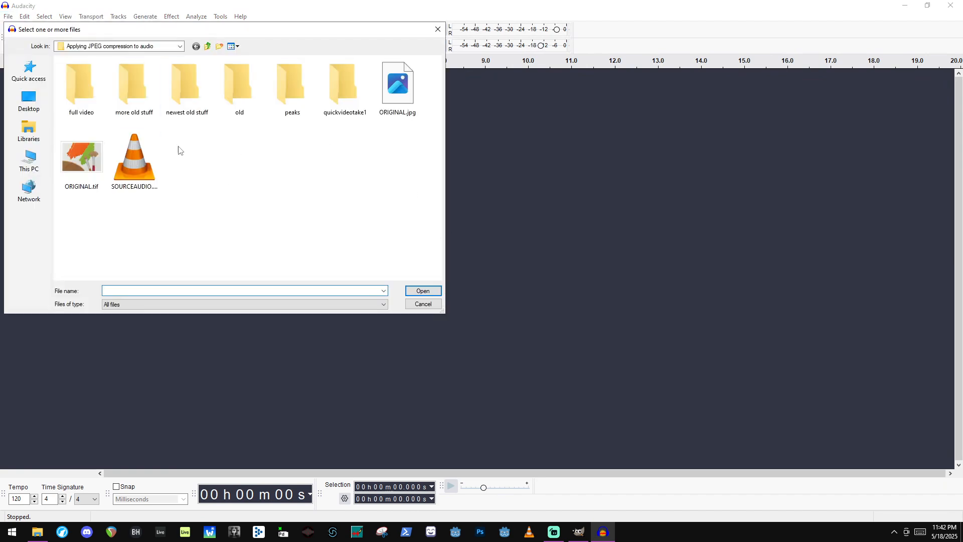
double_click(81, 156)
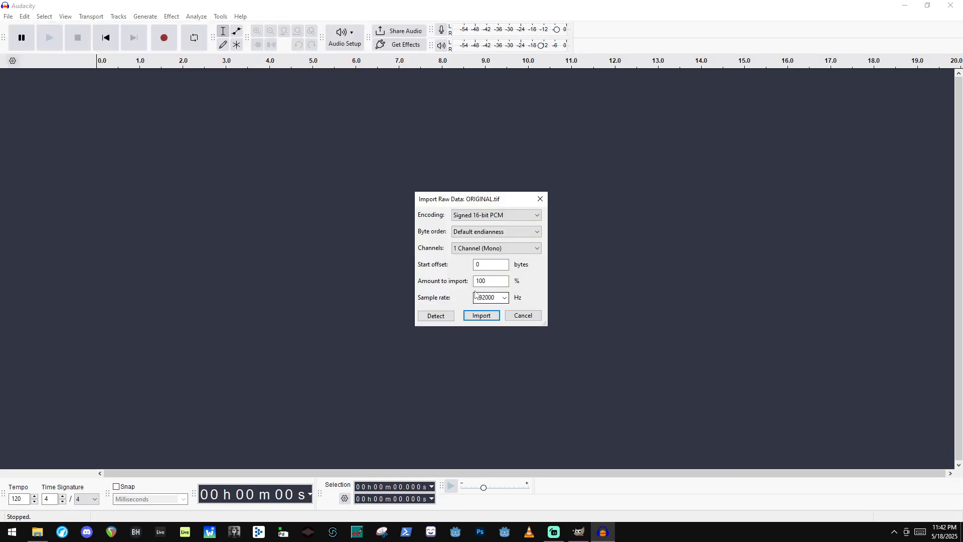
left_click(507, 216)
left_click(508, 280)
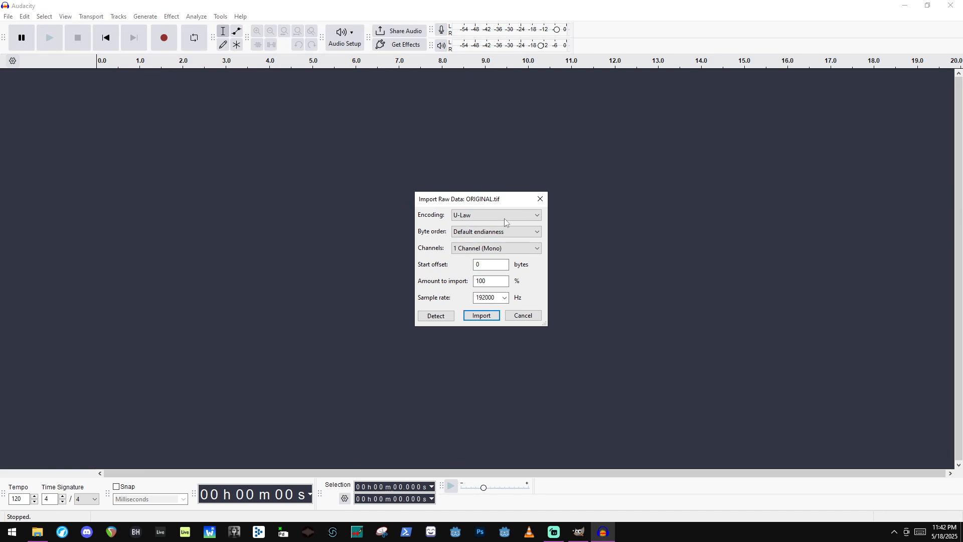
left_click(482, 316)
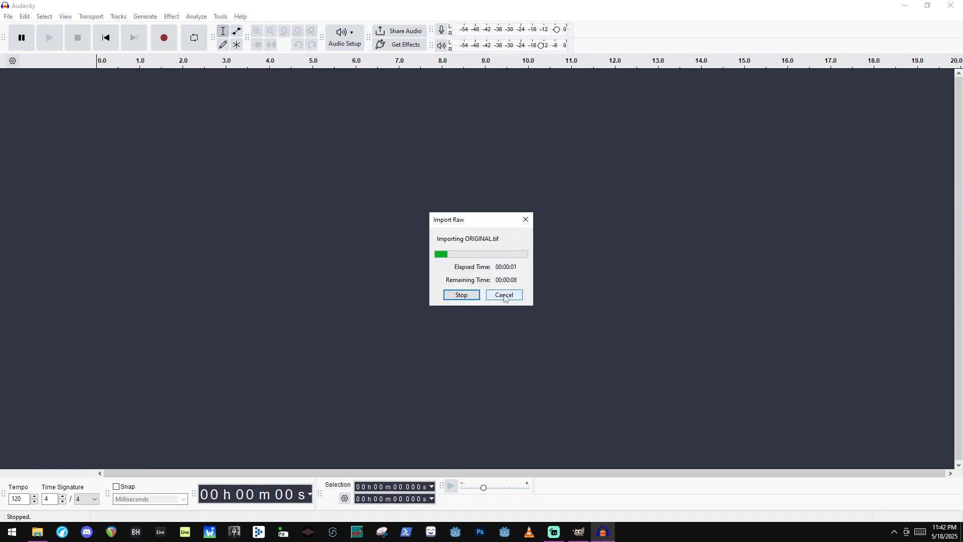
Import ORIGINAL.tif as raw data with U-Law encoding, one mono channel and a 48000 Hz sample rate.
left_click(8, 16)
mouse_move(69, 124)
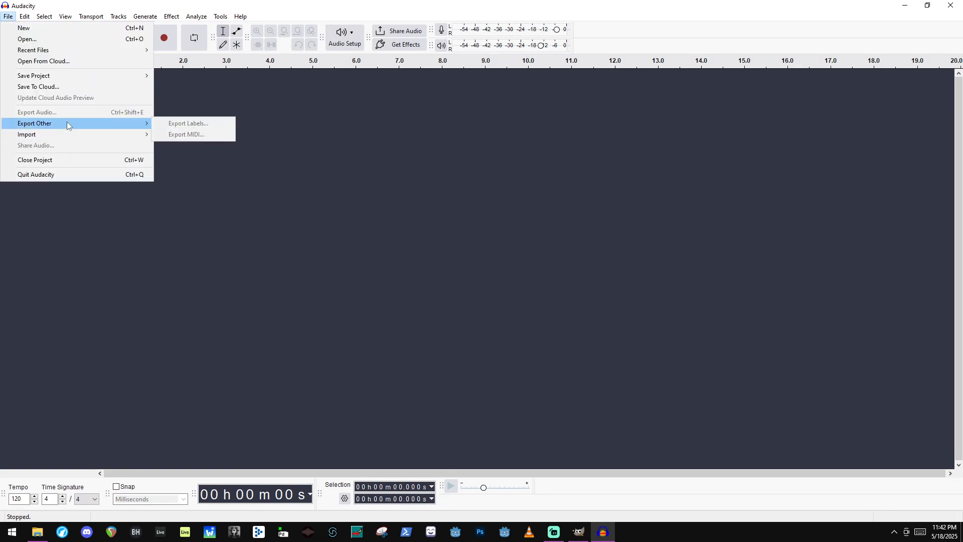
mouse_move(45, 134)
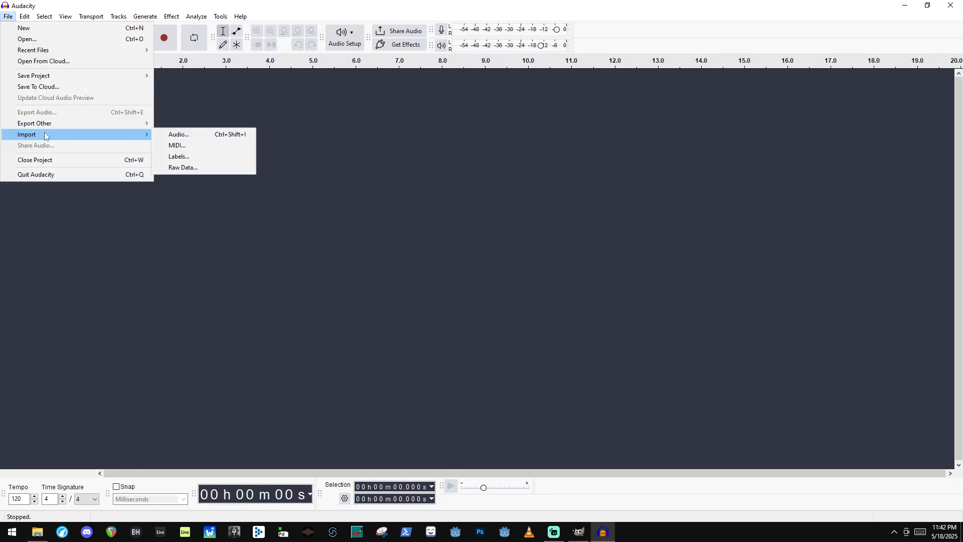
left_click(213, 172)
left_click(81, 158)
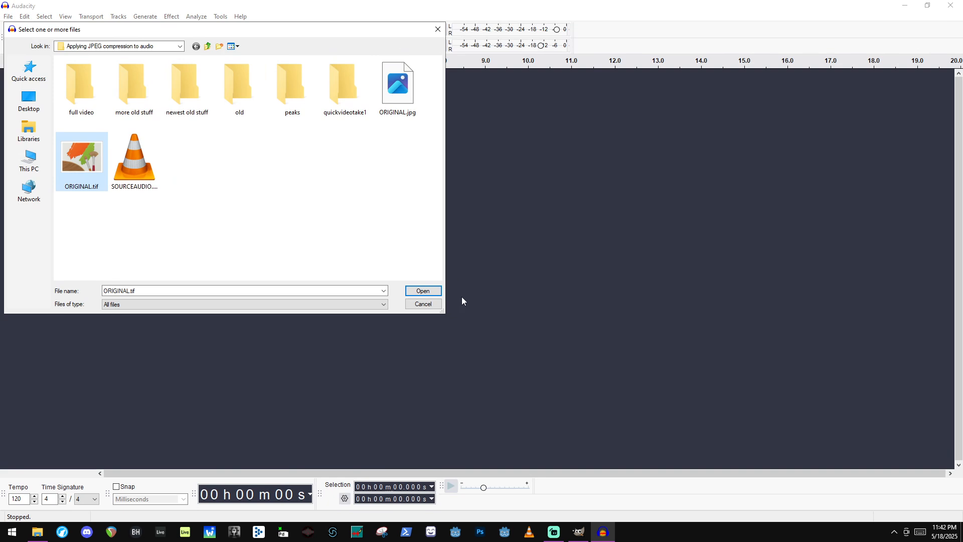
left_click(424, 294)
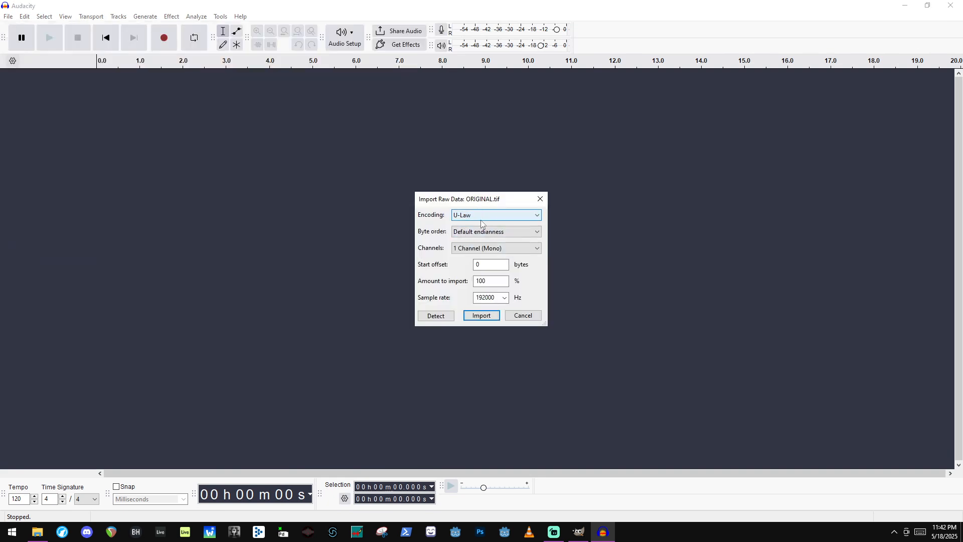
left_click(504, 297)
left_click(489, 356)
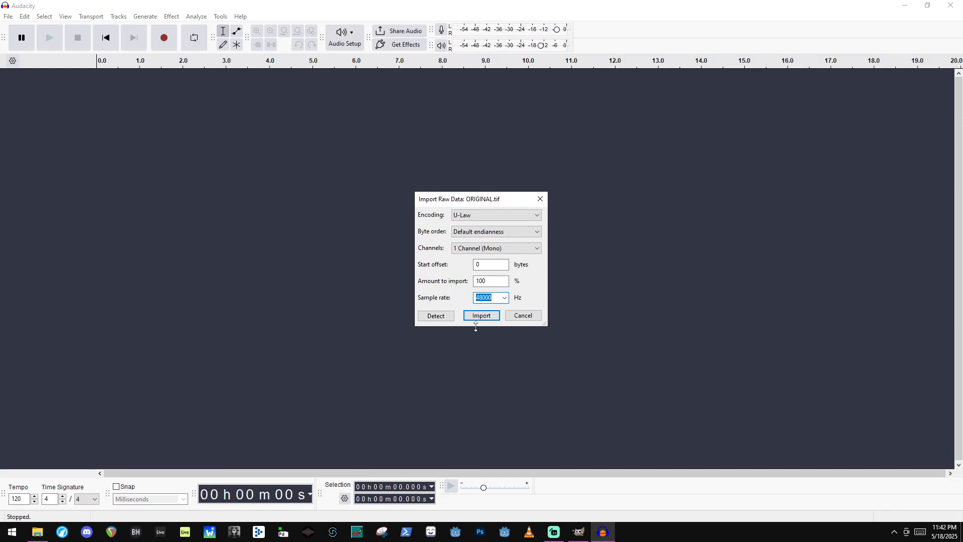
left_click(481, 315)
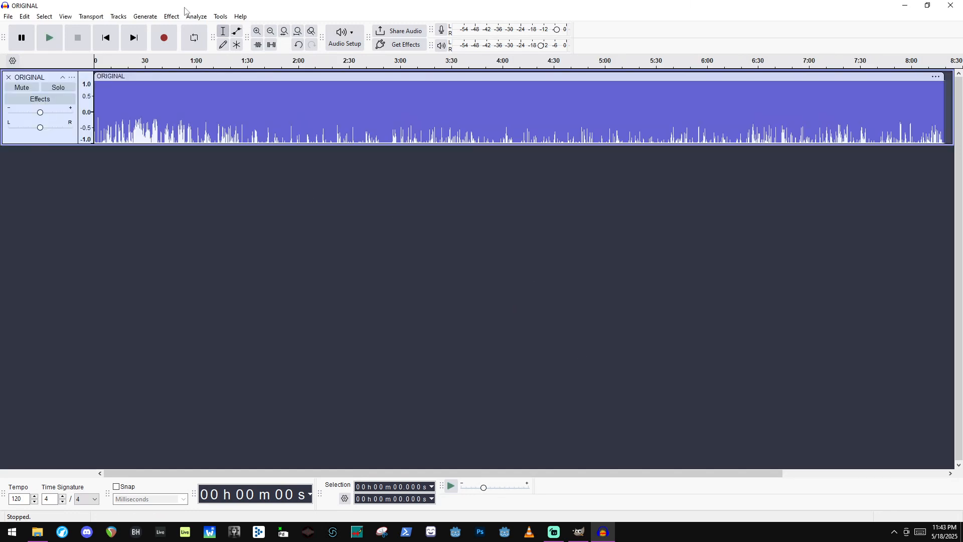
Play a few seconds of the imported track from about 1:09 and stop playback.
left_click(210, 110)
left_click(578, 532)
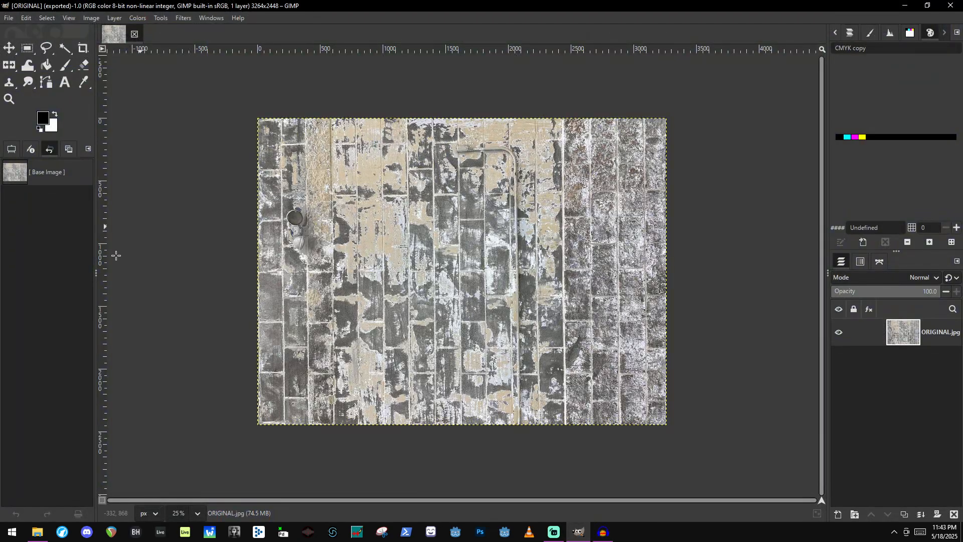
left_click(603, 532)
key("space")
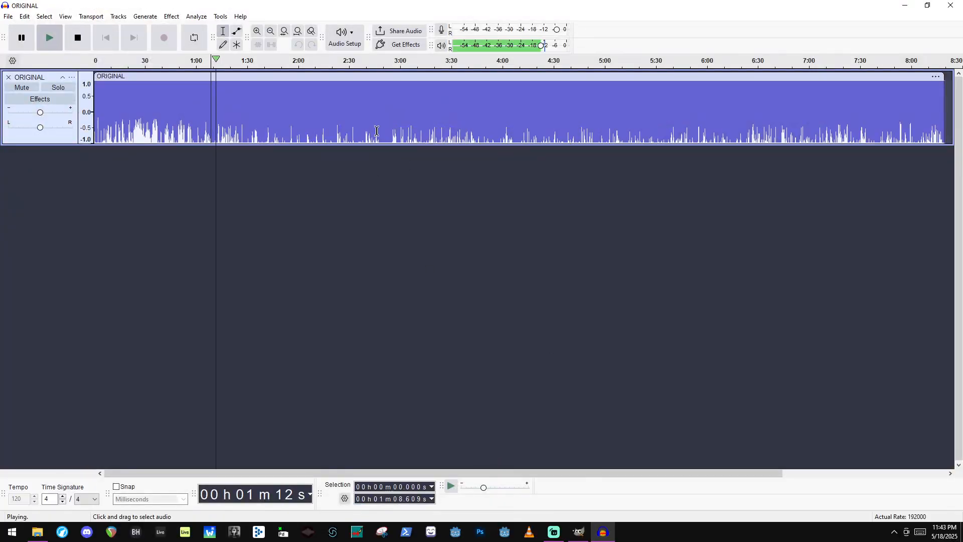
key("space")
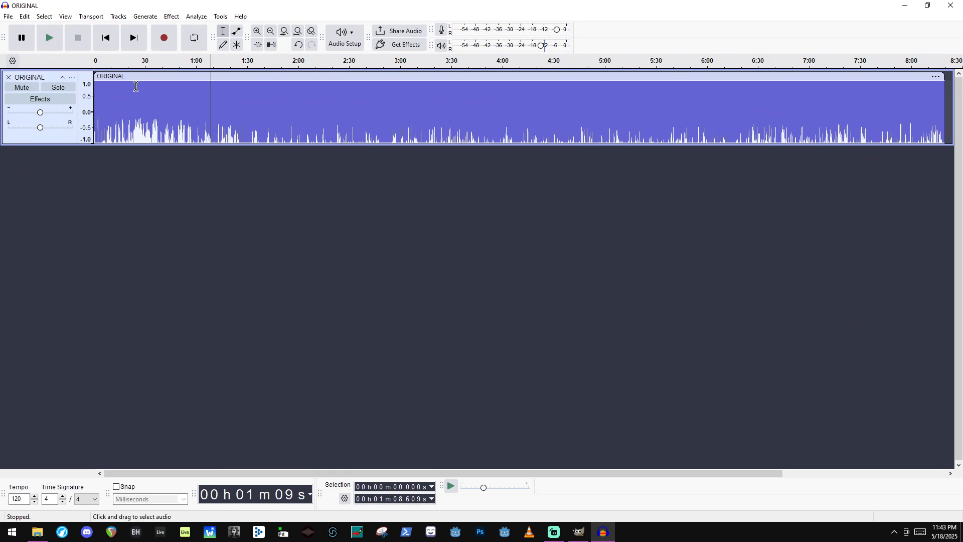
Position the edit cursor near the start of the track, at about 1.5 seconds.
left_click(93, 107)
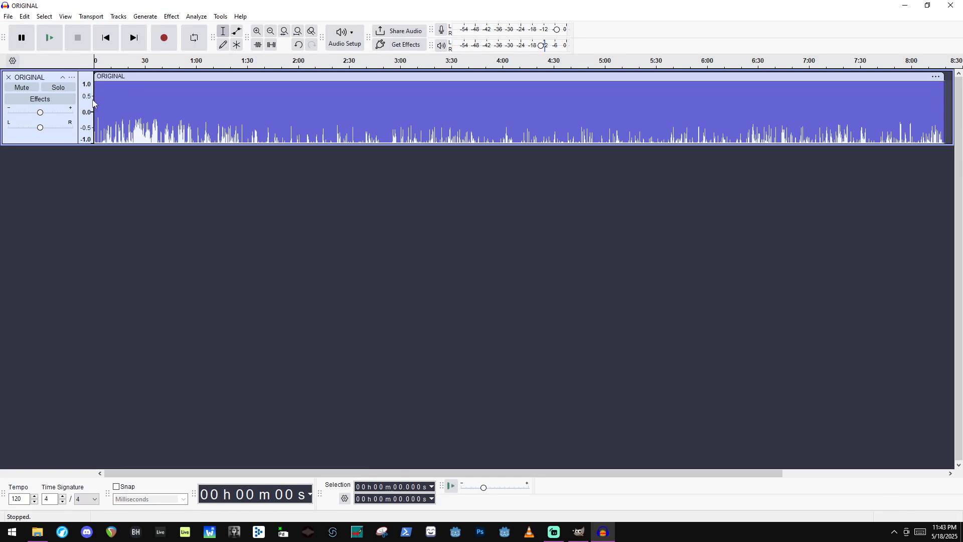
scroll(95, 96, "up", 4)
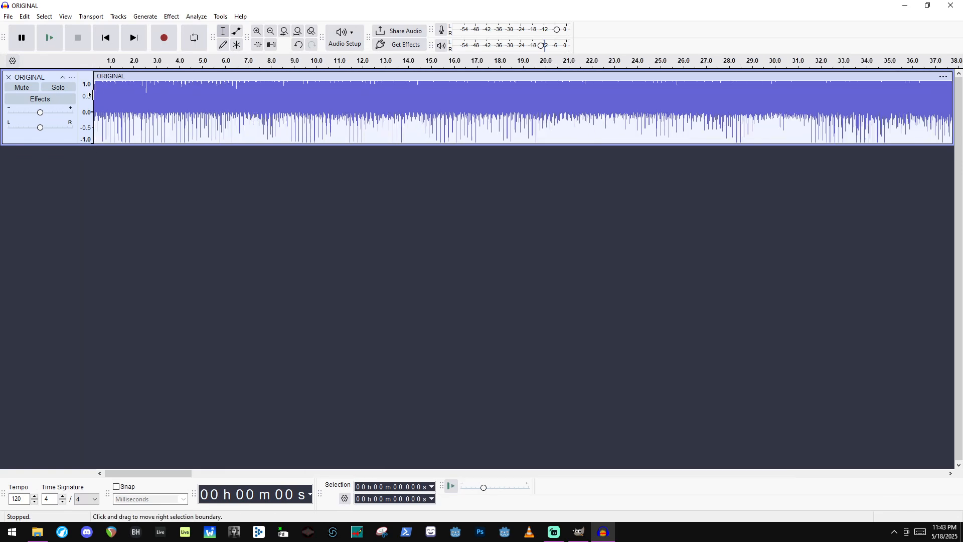
scroll(92, 96, "down", 3)
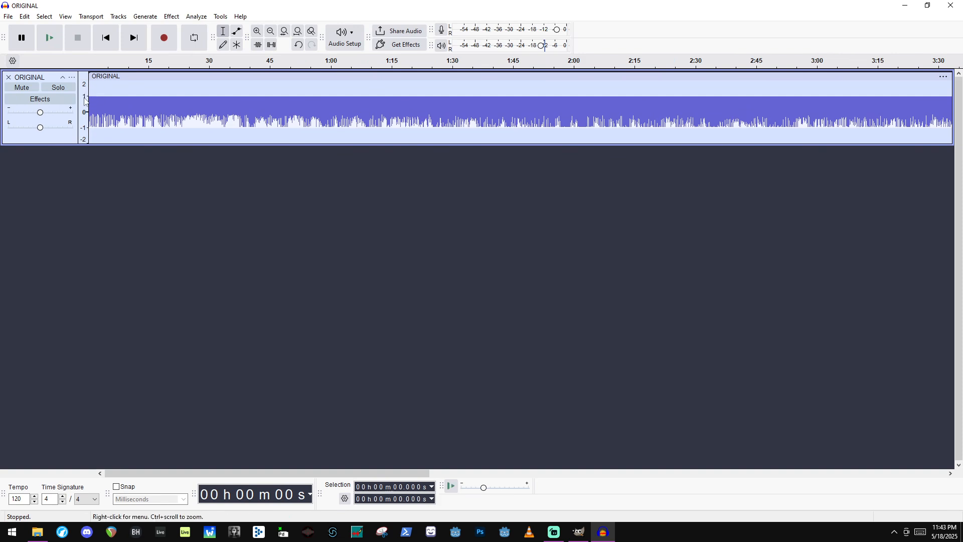
scroll(85, 103, "up", 1)
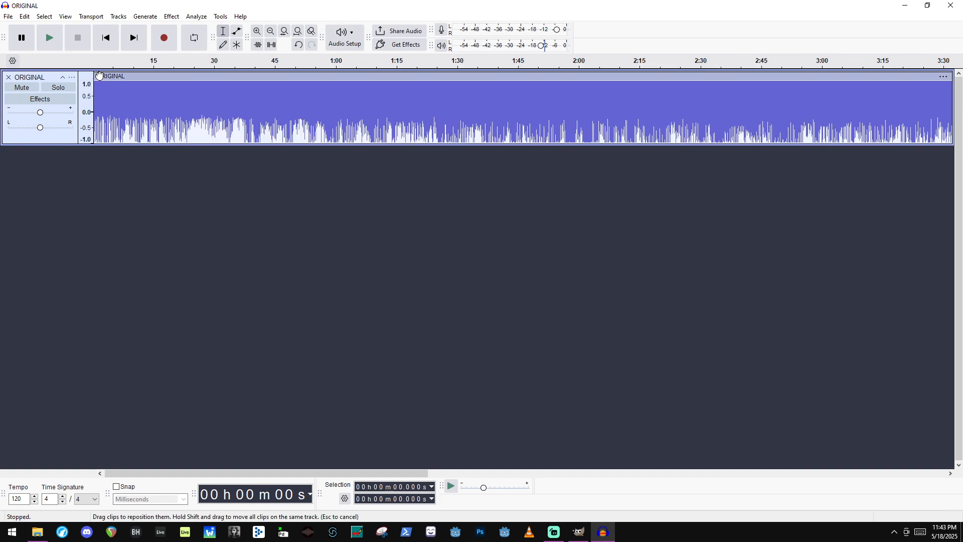
left_click(98, 77)
left_click(100, 90)
scroll(100, 91, "up", 2)
scroll(102, 90, "down", 2)
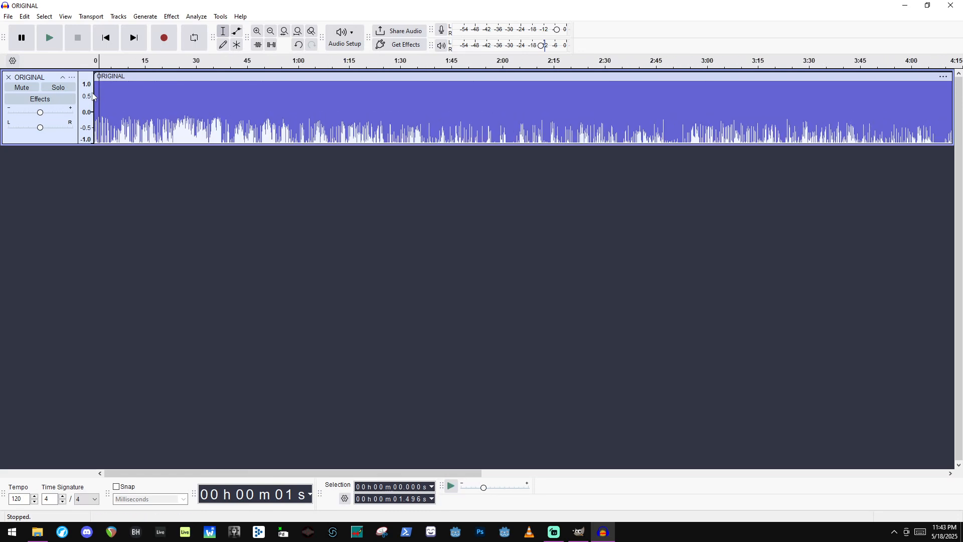
Examine the waveform up close at the very start and the very end of the track.
left_click(98, 98)
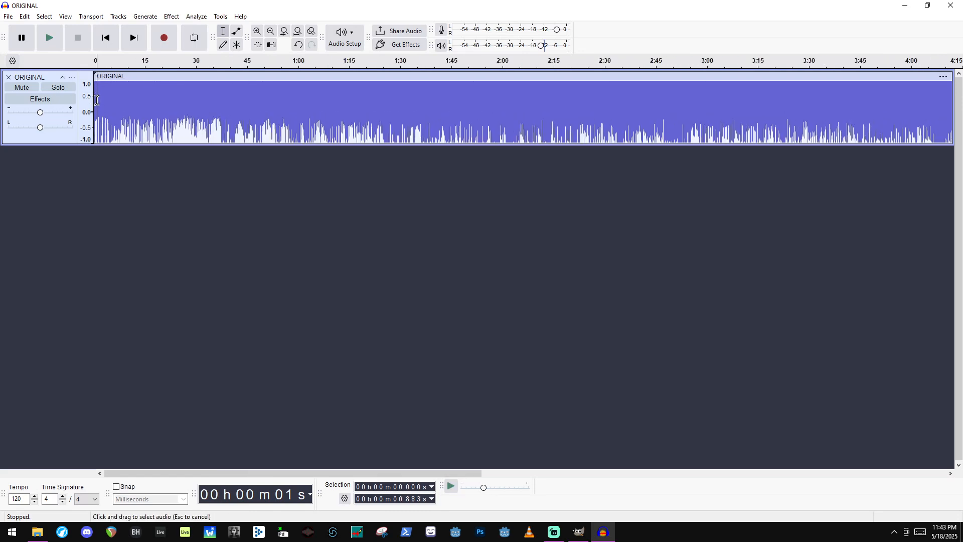
scroll(99, 99, "up", 3)
scroll(99, 100, "up", 3)
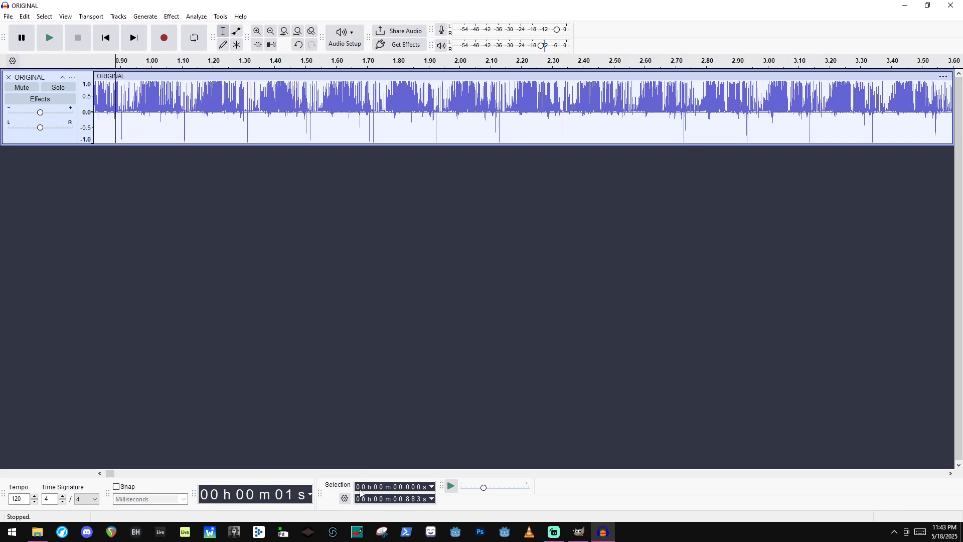
mouse_move(110, 473)
left_mouse_down()
mouse_move(43, 466)
mouse_move(124, 475)
left_mouse_up()
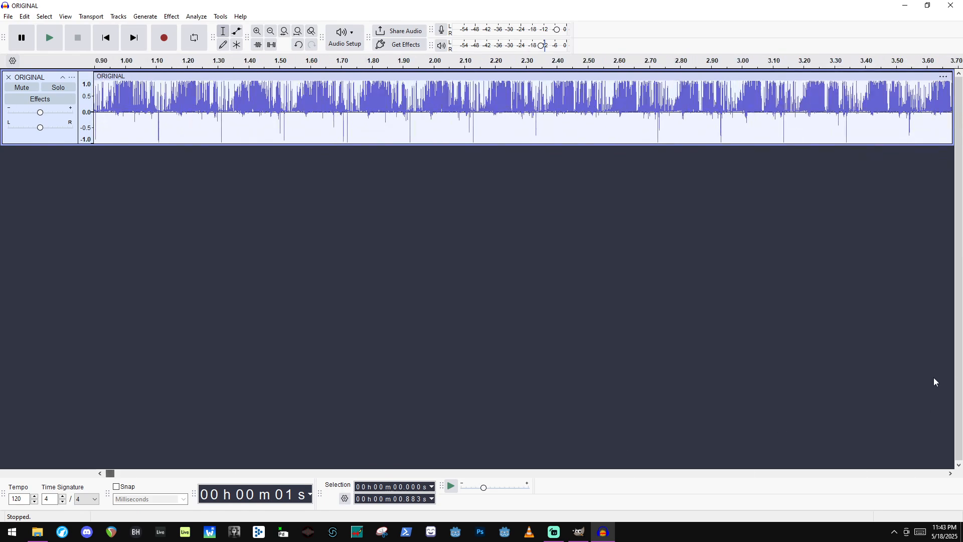
key("shift+End")
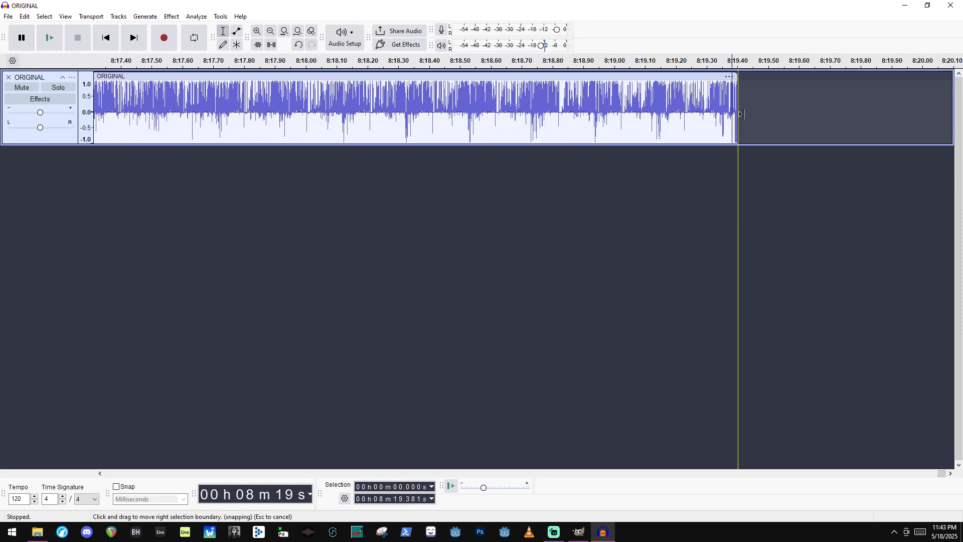
scroll(742, 114, "up", 4)
scroll(515, 153, "up", 2)
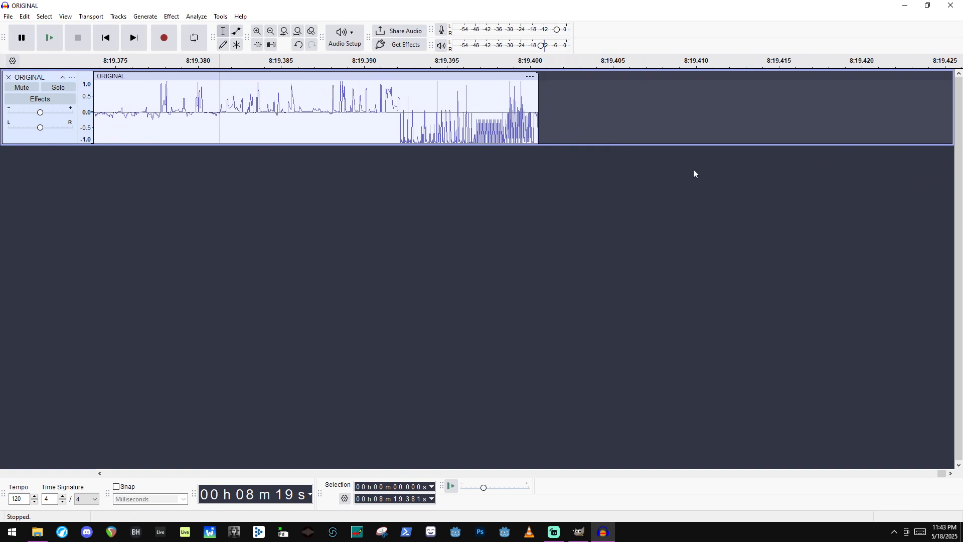
scroll(585, 152, "down", 7)
scroll(433, 152, "down", 6)
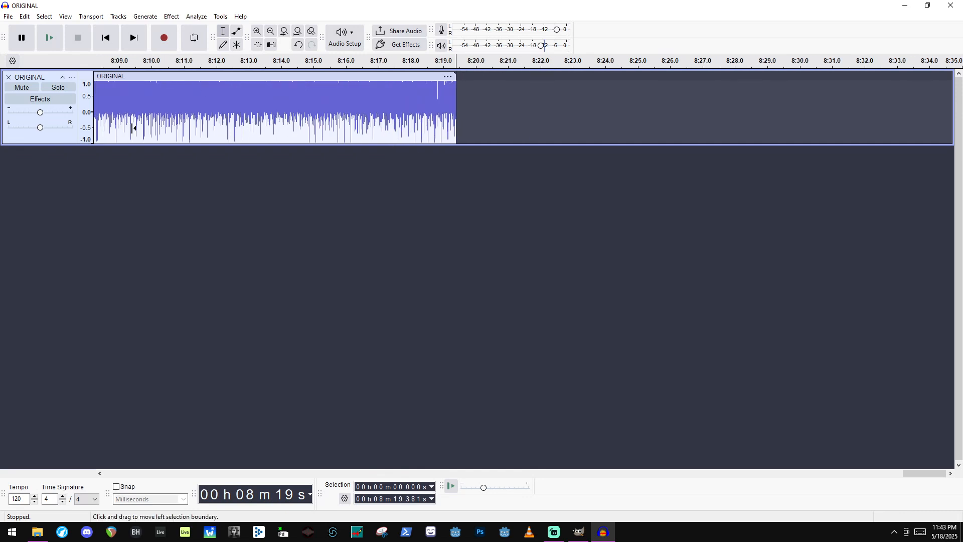
scroll(184, 155, "down", 1)
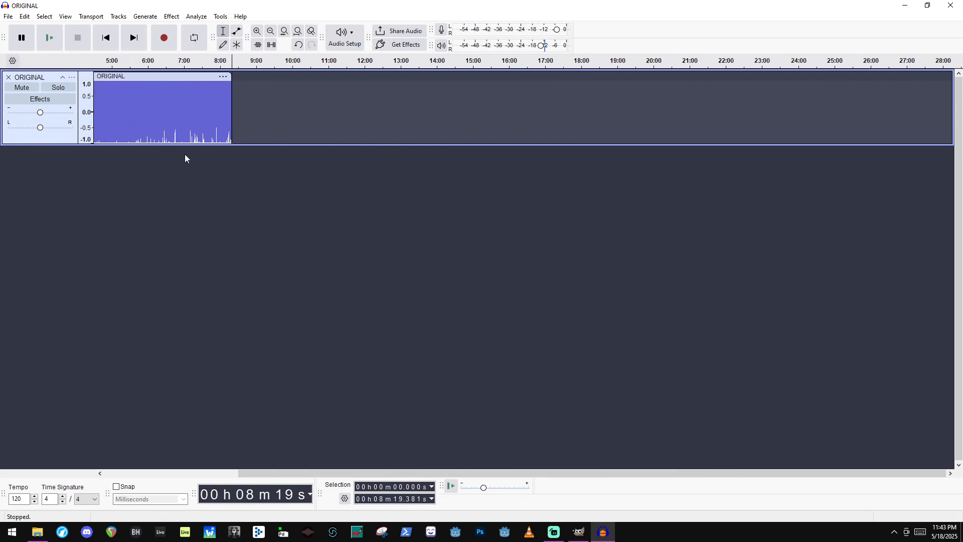
Apply Echo with 0.2 s delay and 0.8 decay factor to about 31 seconds of the track, from about 4:40.
left_click(99, 92)
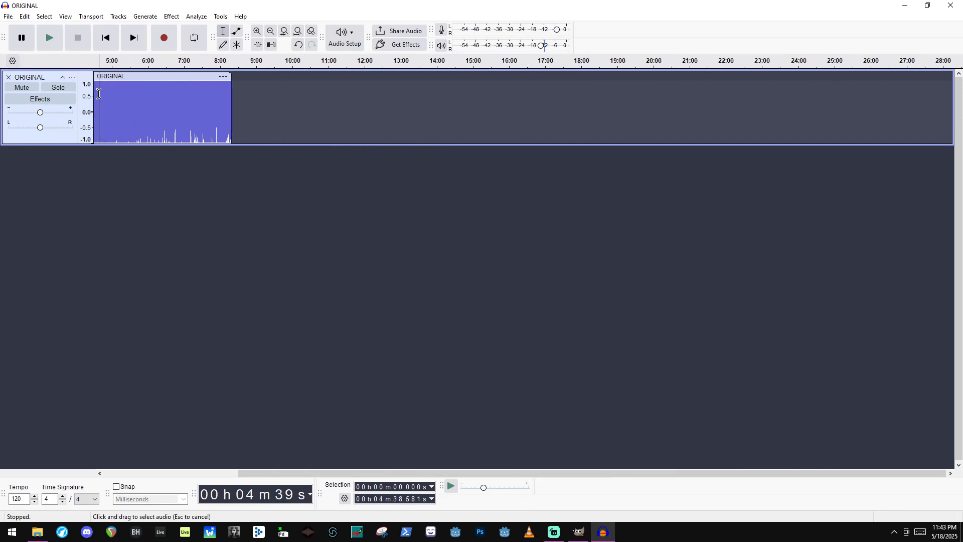
scroll(99, 93, "up", 3)
left_click(97, 98)
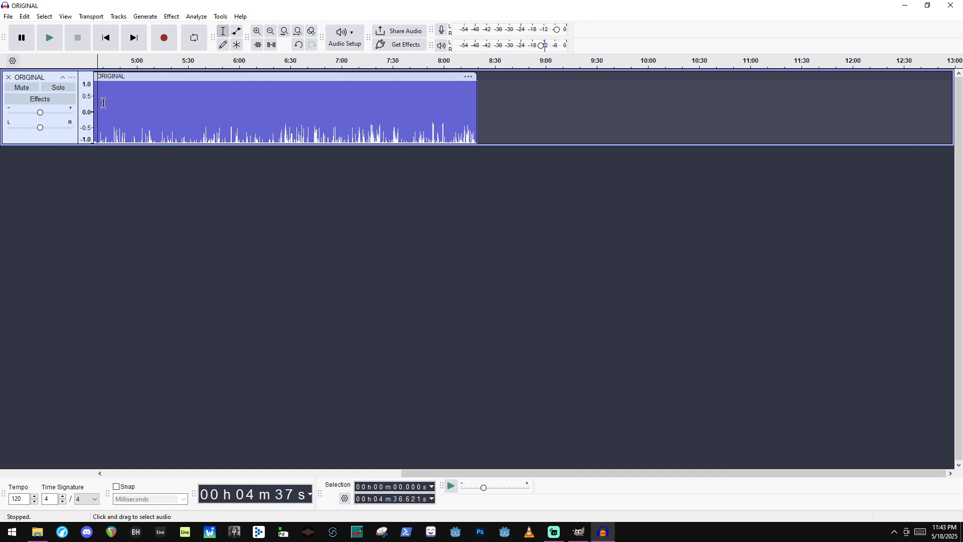
left_click_drag(103, 98, 155, 99)
left_click(171, 16)
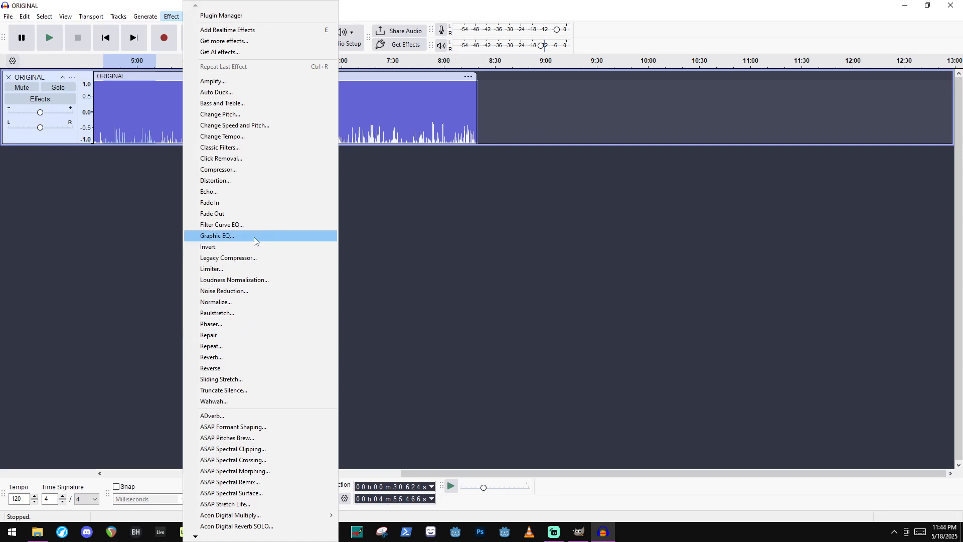
left_click(236, 192)
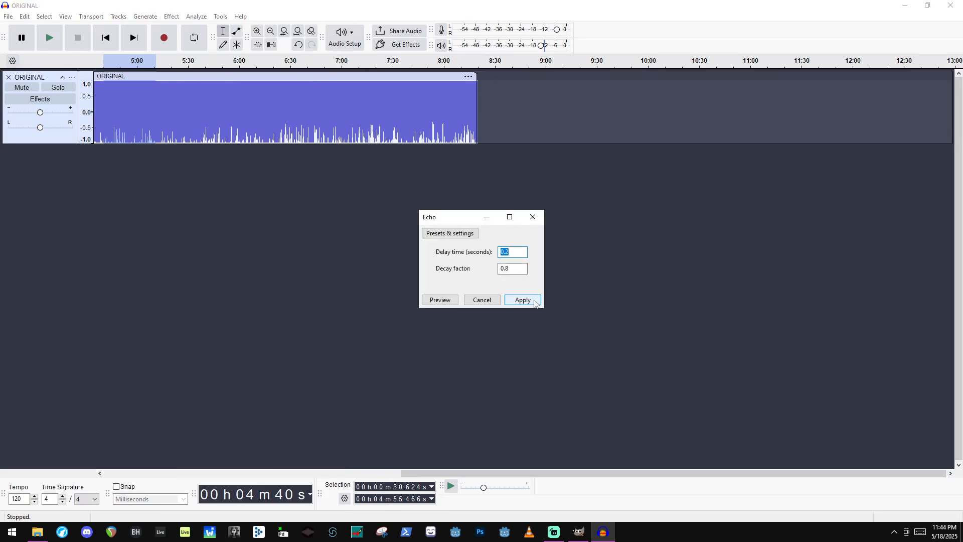
left_click(523, 300)
Apply the Phaser effect with its existing settings to about 1 minute 20 seconds of audio, from about 5:35.
left_click_drag(195, 121, 332, 126)
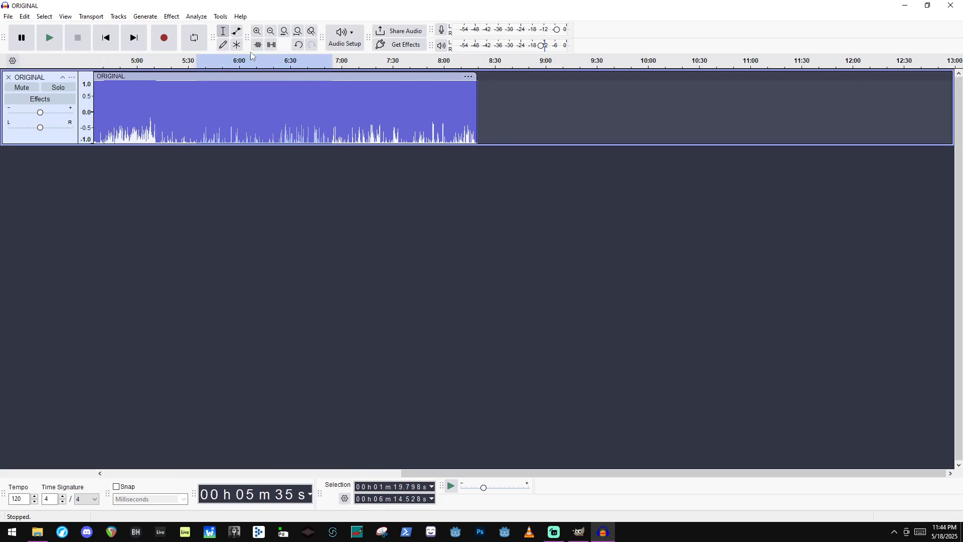
left_click(171, 16)
left_click(220, 324)
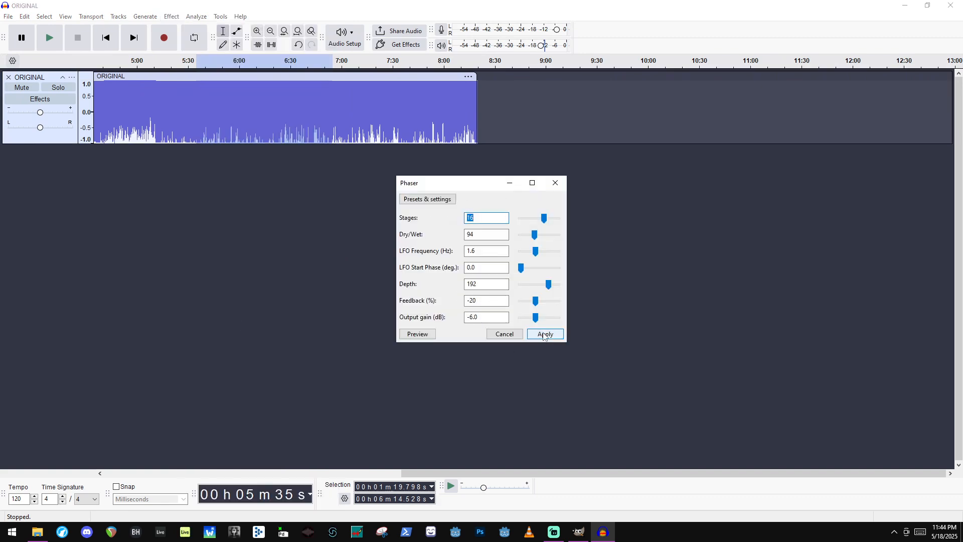
left_click(546, 334)
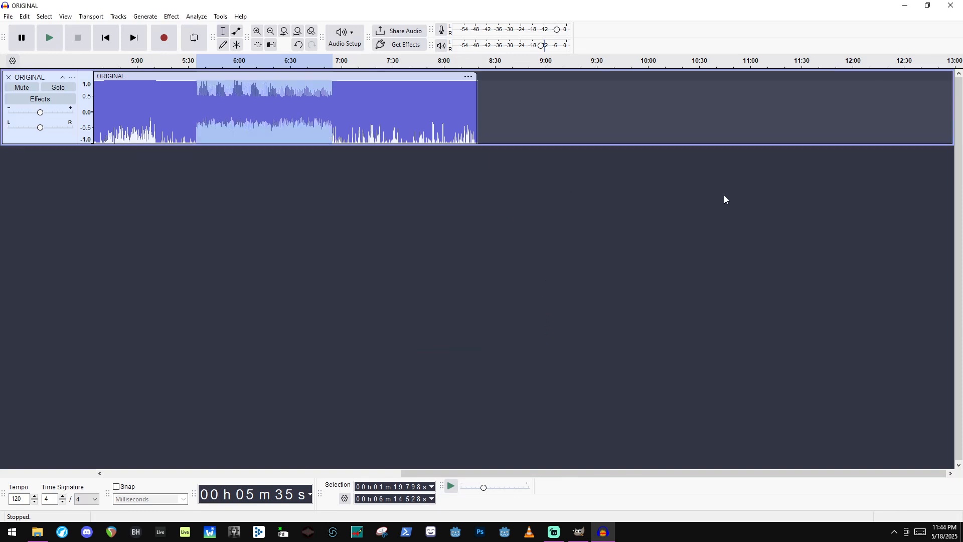
Apply Reverb with its existing settings to the stretch of the track from about 0:33 to 4:58.
scroll(725, 198, "down", 7)
left_click_drag(114, 119, 246, 121)
left_click(173, 16)
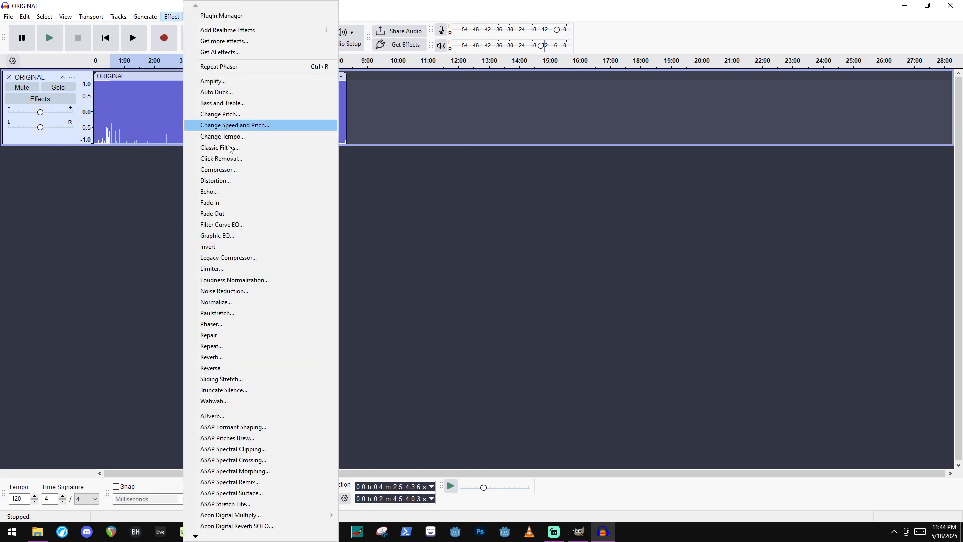
left_click(263, 358)
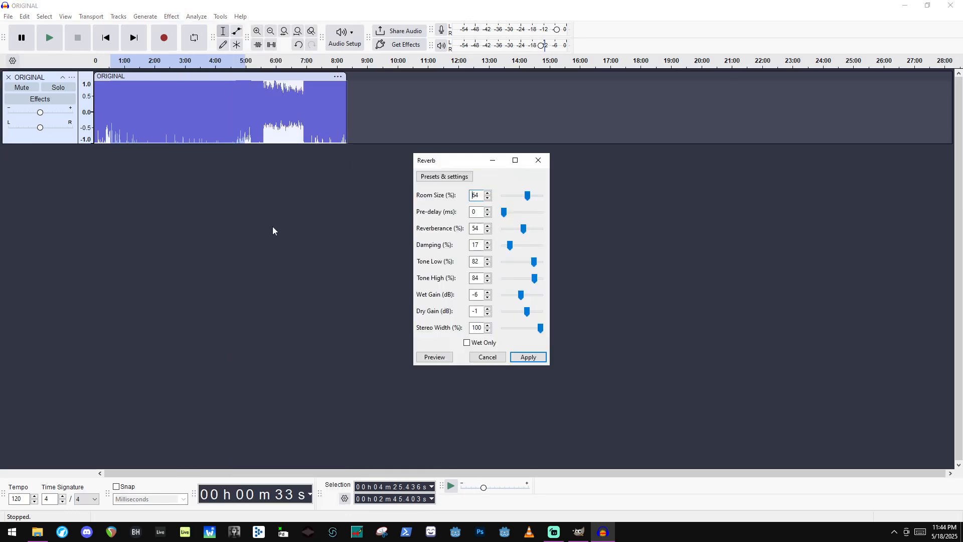
left_click(528, 357)
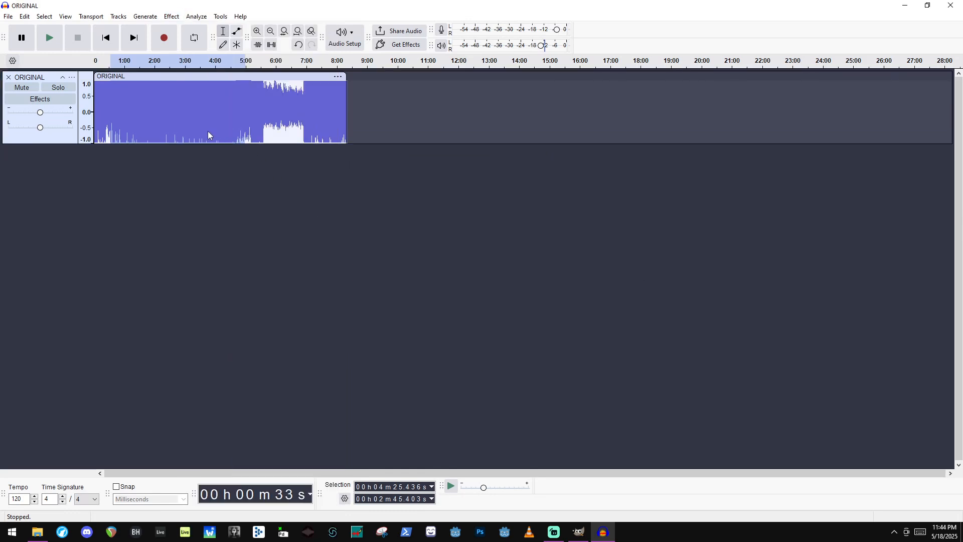
Reverse the section of the track from about 3:28 to 5:17.
left_click_drag(270, 139, 247, 138)
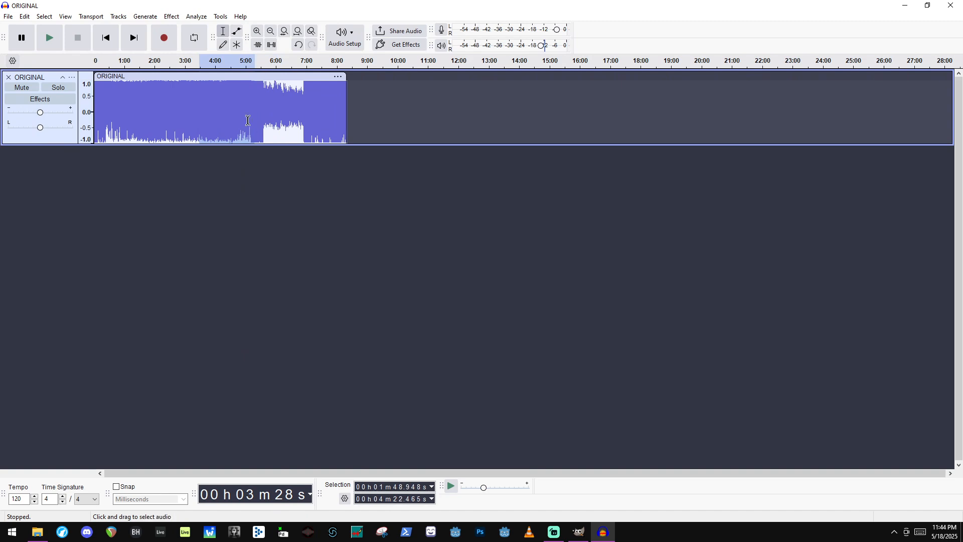
left_click(171, 16)
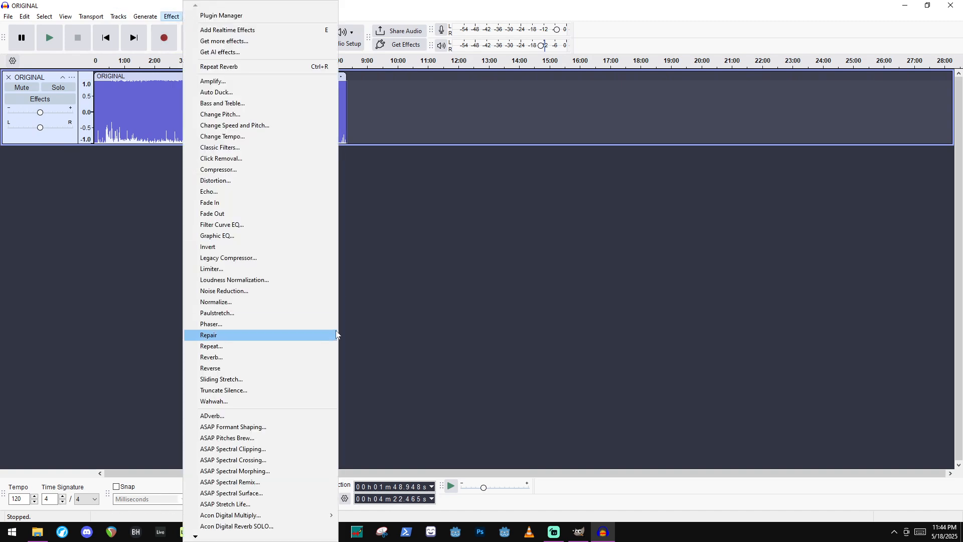
left_click(268, 368)
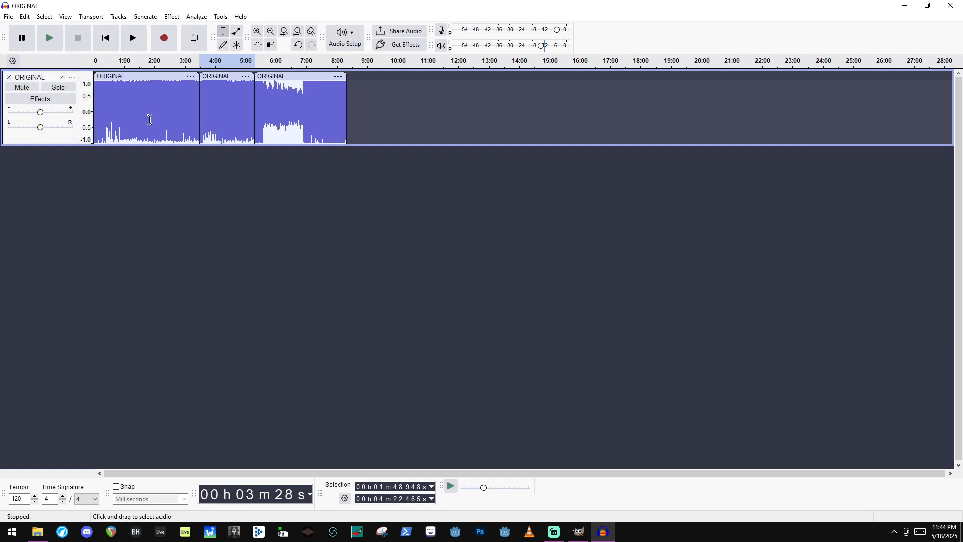
Export the entire project as ORIGINAL.raw, headerless RAW with U-Law encoding, mono, at 48000 Hz.
left_click(150, 116)
left_click(8, 16)
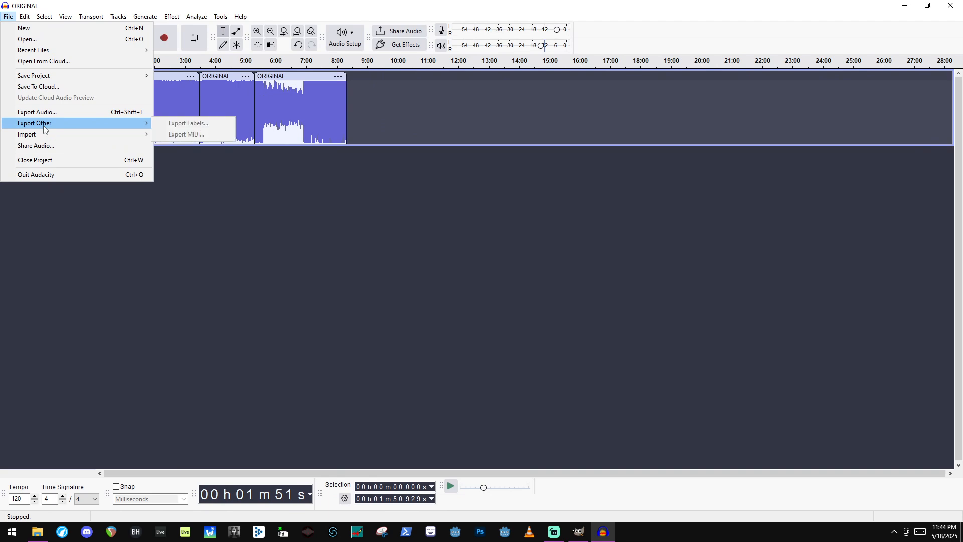
left_click(49, 112)
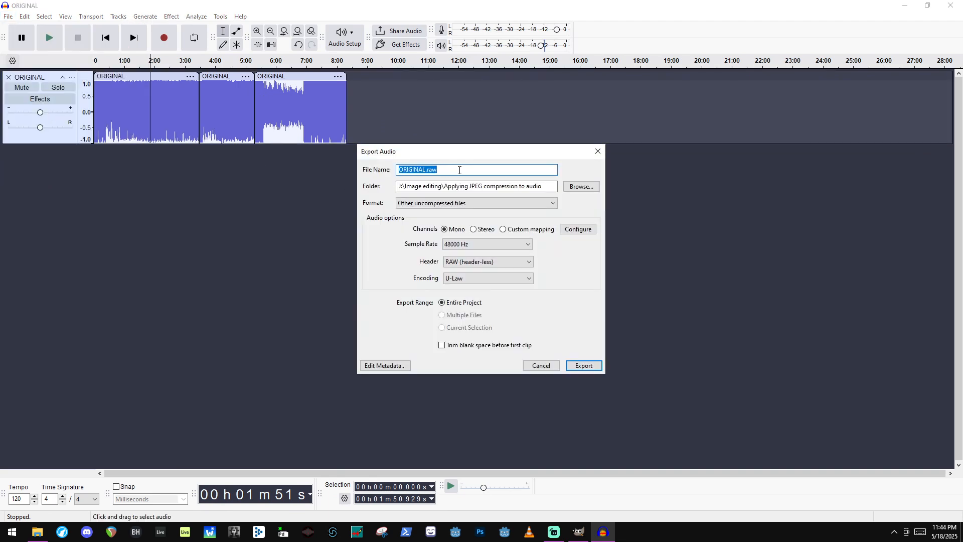
left_click(582, 366)
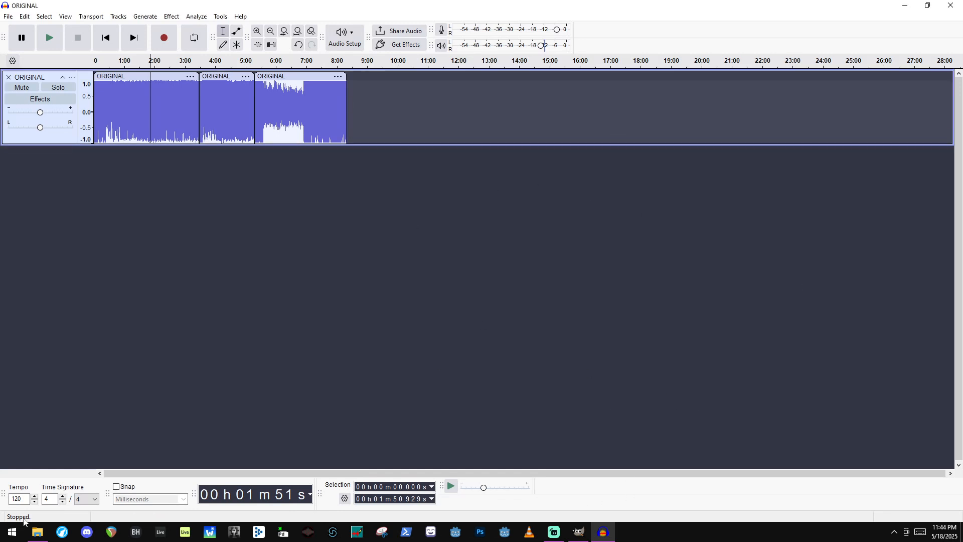
In File Explorer, rename the exported file ORIGINAL.raw as processed.raw.
left_click(36, 530)
left_click(564, 337)
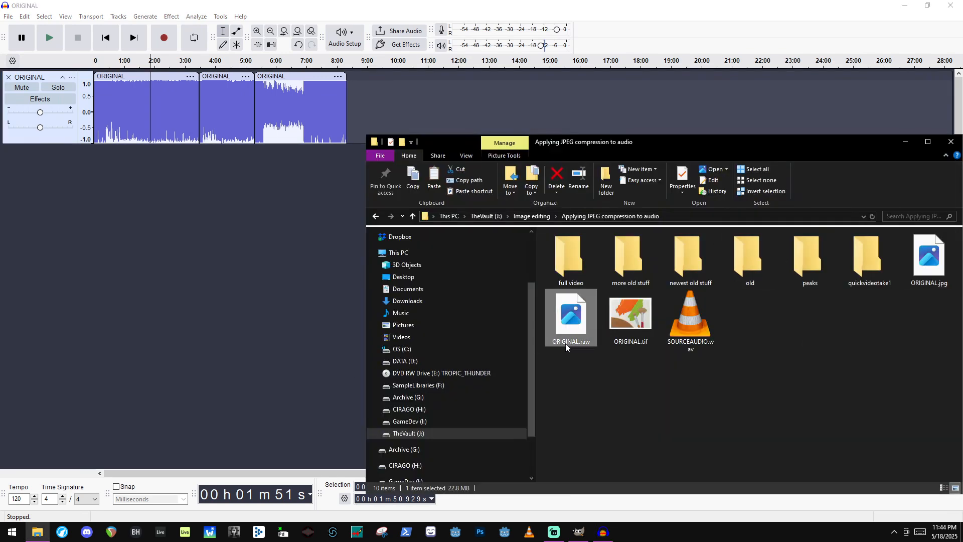
left_click(568, 343)
left_click(570, 343)
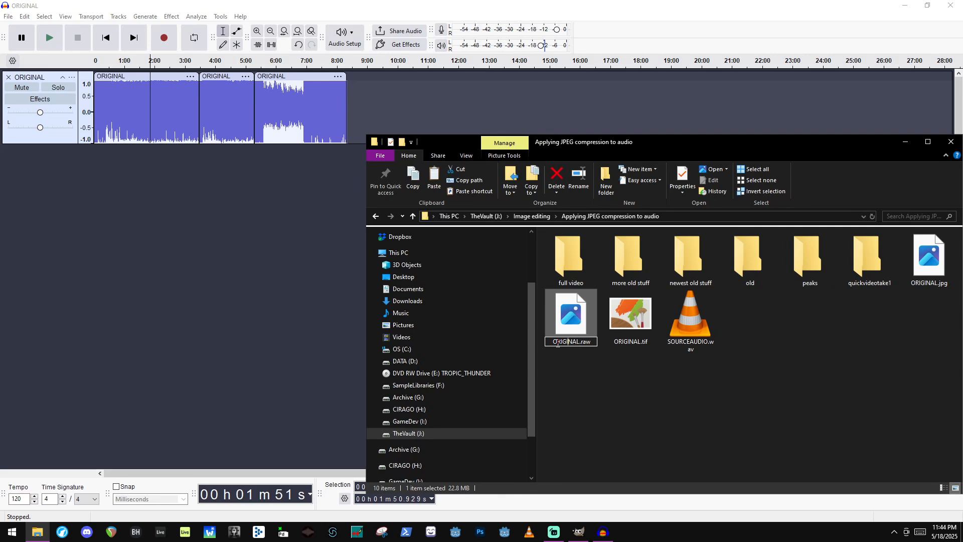
double_click(570, 343)
left_click(581, 344)
left_click_drag(579, 344, 554, 340)
type("processed")
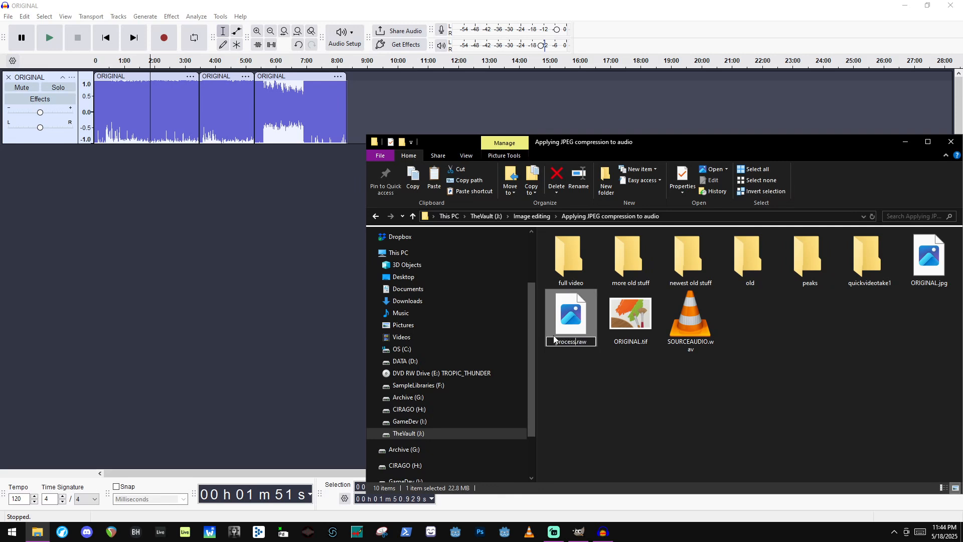
key("Return")
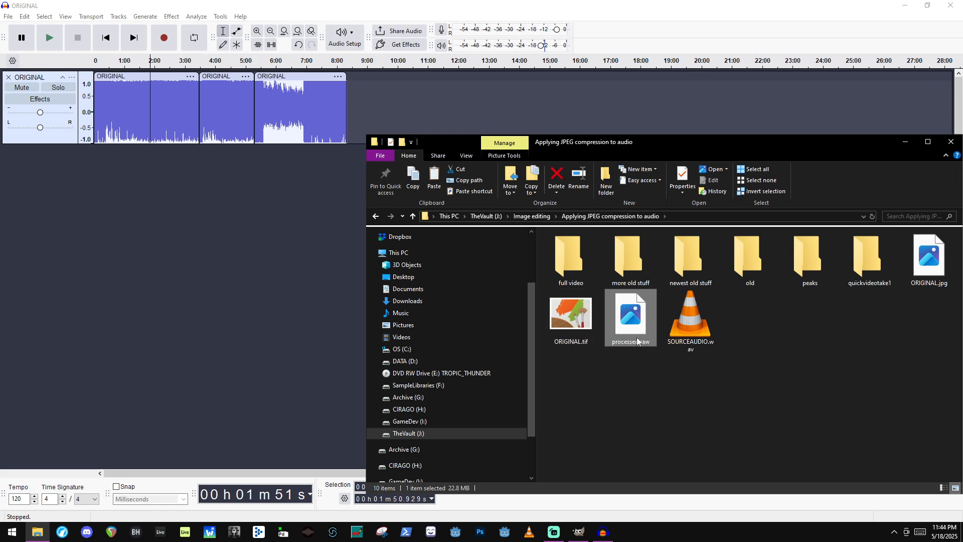
Change the extension of processed.raw to tif and accept the extension change.
key("F2")
left_click(652, 342)
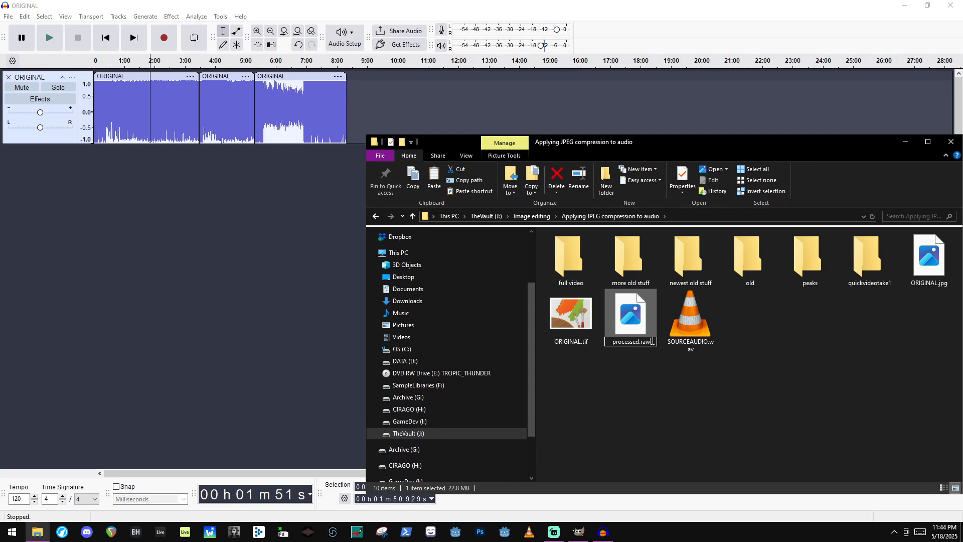
key("BackSpace")
key("BackSpace")
key("BackSpace")
type("tif")
key("Return")
key("Return")
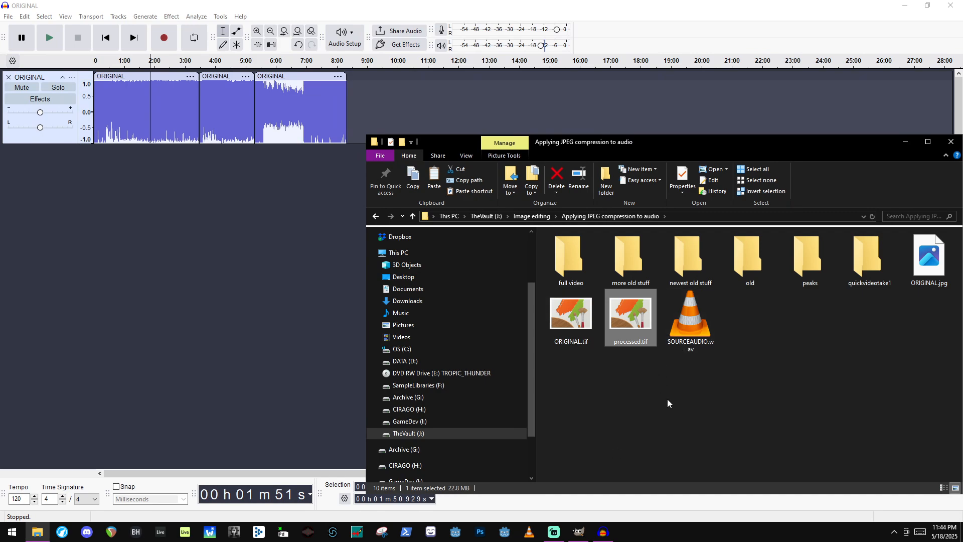
Add processed.tif from File Explorer as a new layer to the open image in GIMP and inspect it up close.
left_click(578, 532)
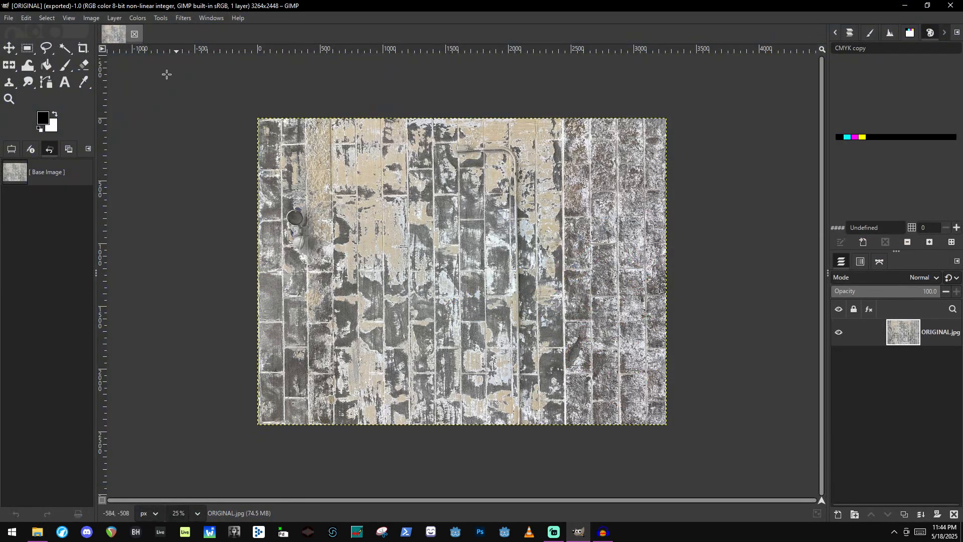
left_click(37, 537)
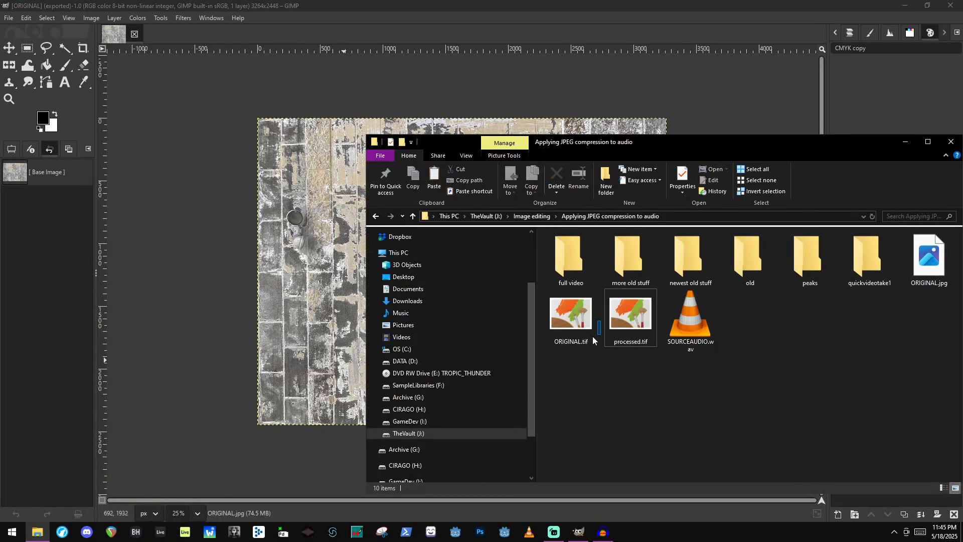
left_click_drag(638, 316, 201, 148)
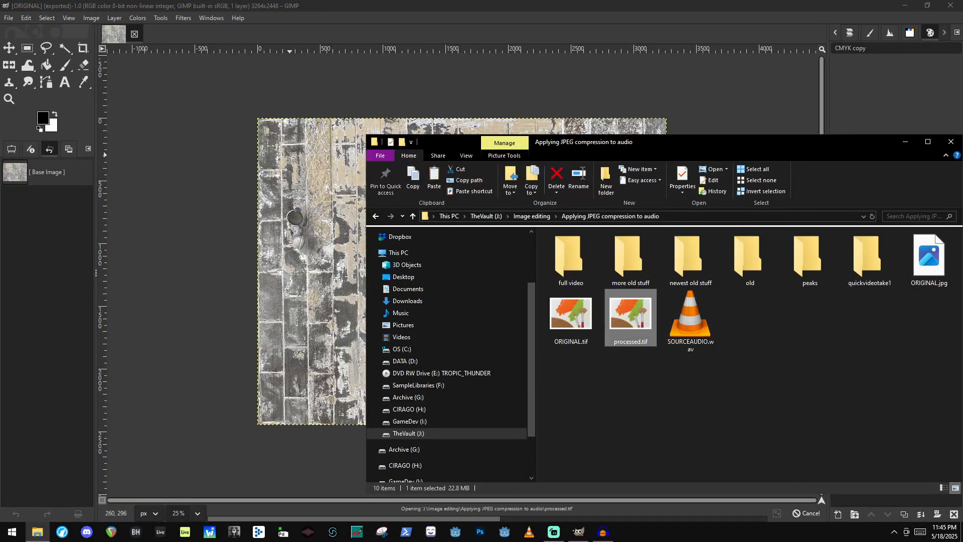
left_click(337, 5)
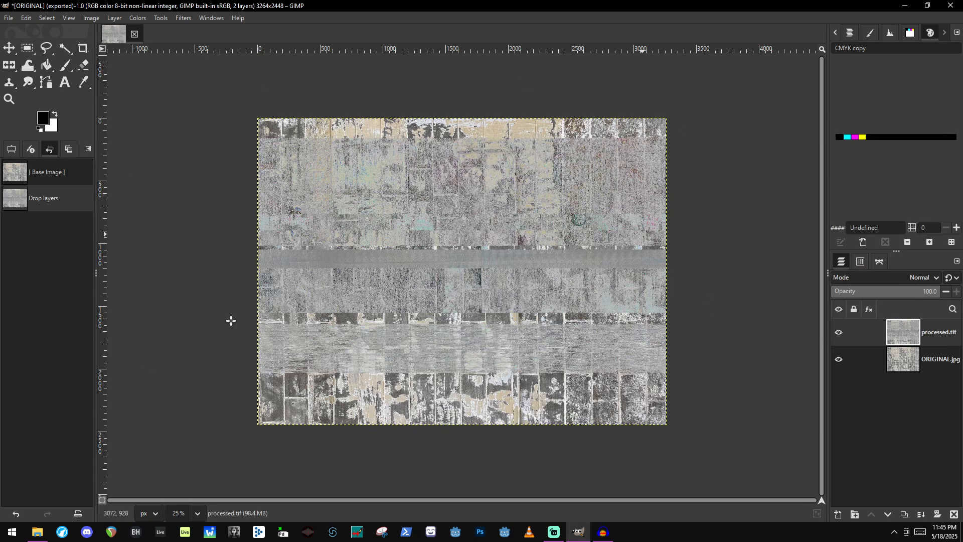
scroll(529, 263, "up", 3, "ctrl")
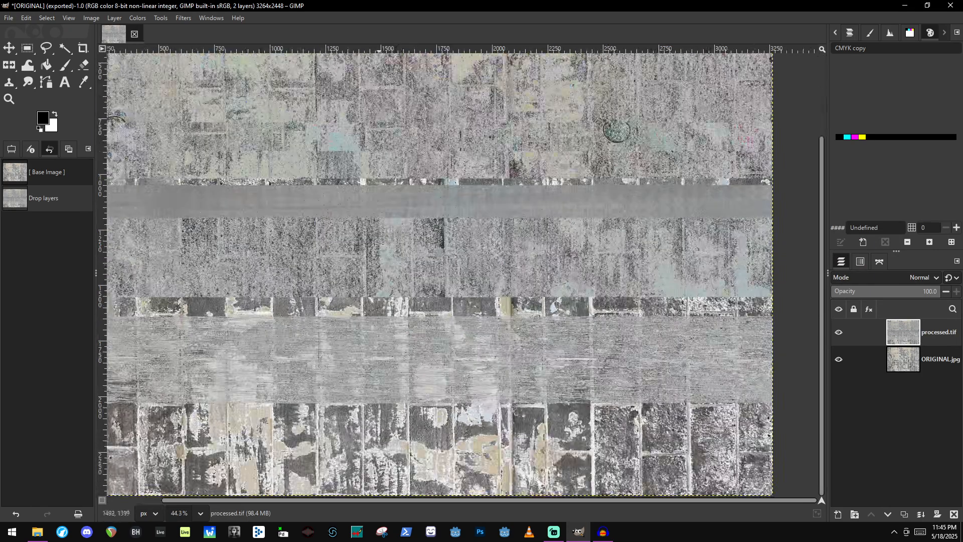
scroll(440, 208, "down", 2)
scroll(578, 380, "up", 3)
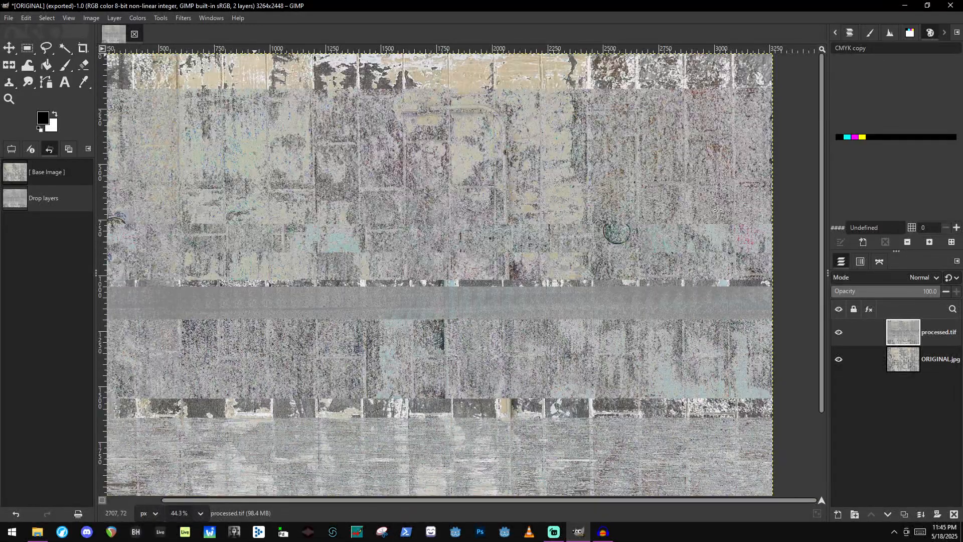
Examine the processed.tif layer from its upper edge down to its lower edge to compare the glitched bands.
scroll(451, 331, "down", 3)
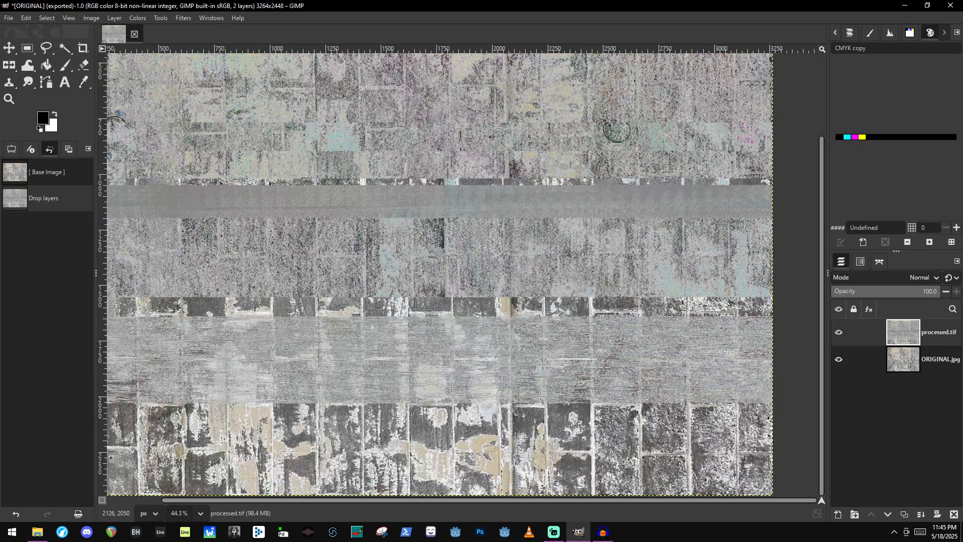
scroll(451, 327, "up", 3)
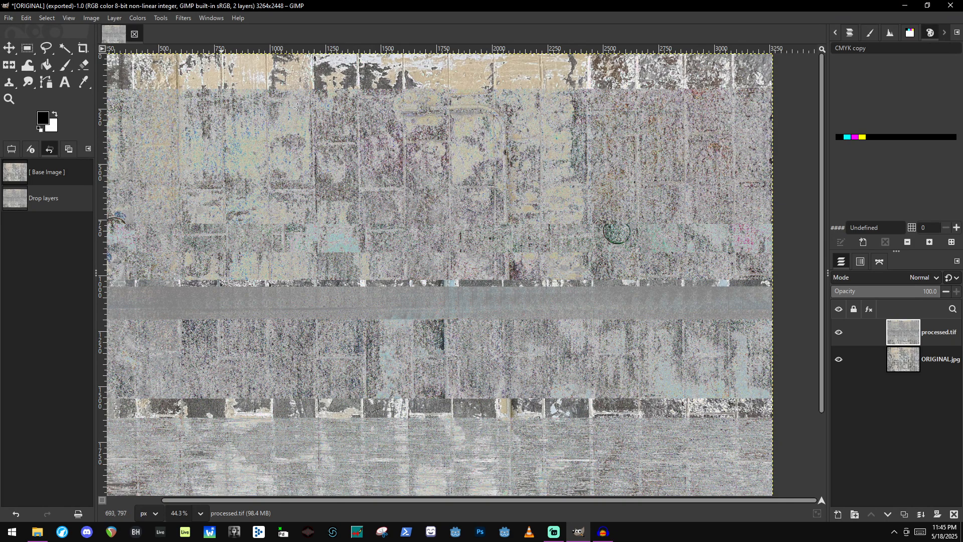
scroll(498, 156, "down", 3)
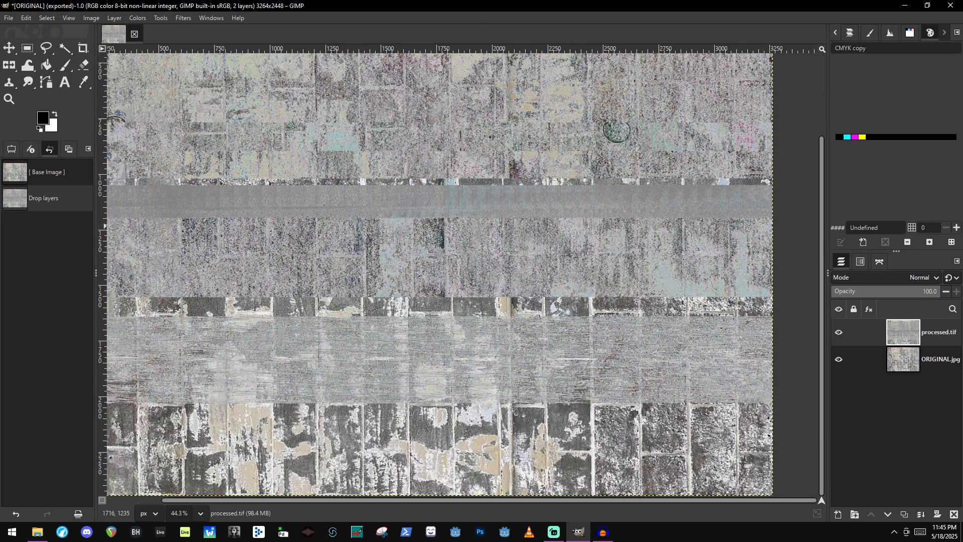
scroll(533, 253, "up", 3)
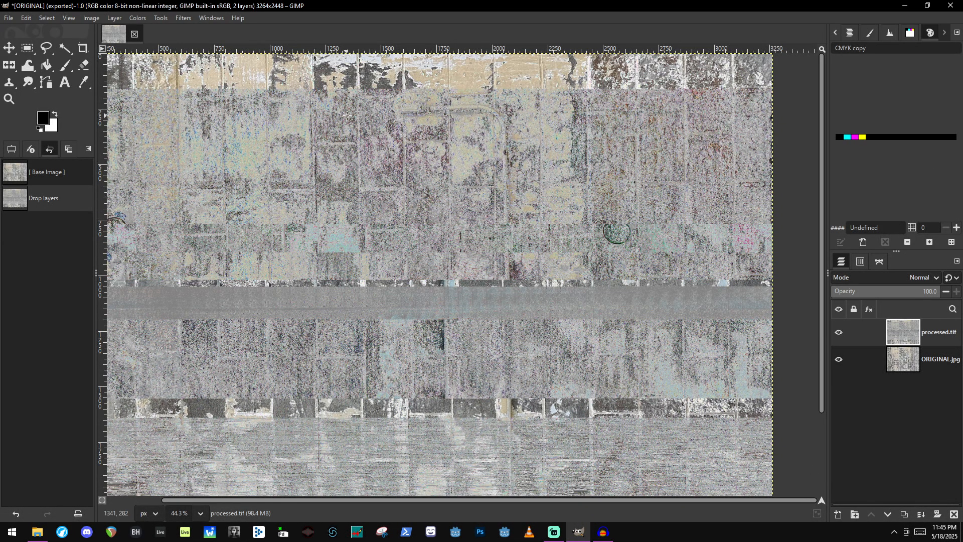
scroll(405, 187, "down", 3)
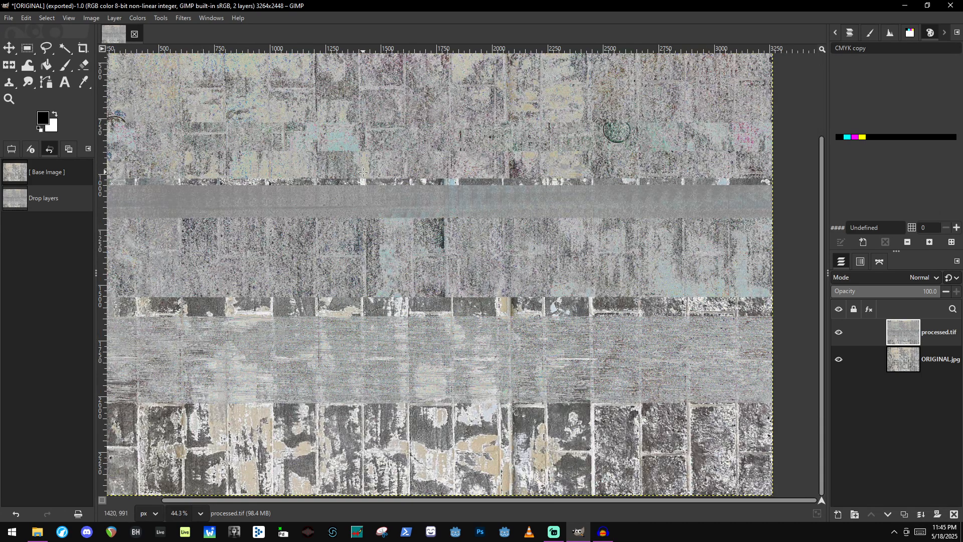
scroll(527, 315, "up", 3)
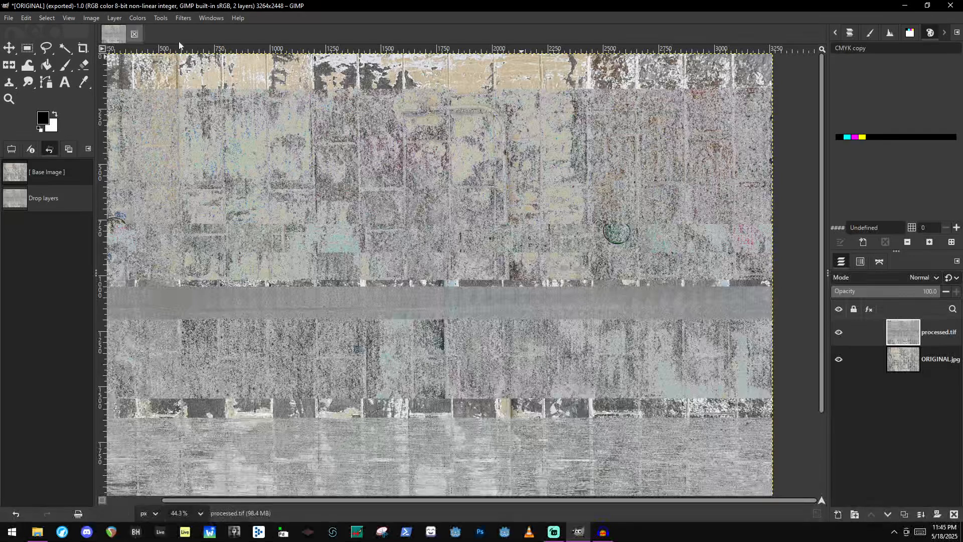
Close the image in GIMP without saving, and remove the ORIGINAL track from the project in Audacity.
left_click(135, 34)
left_click(521, 305)
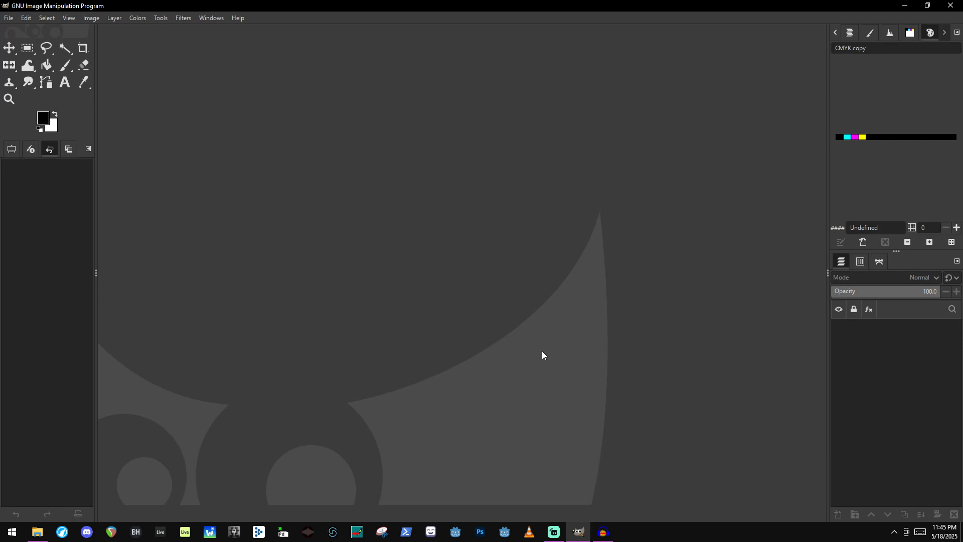
left_click(610, 535)
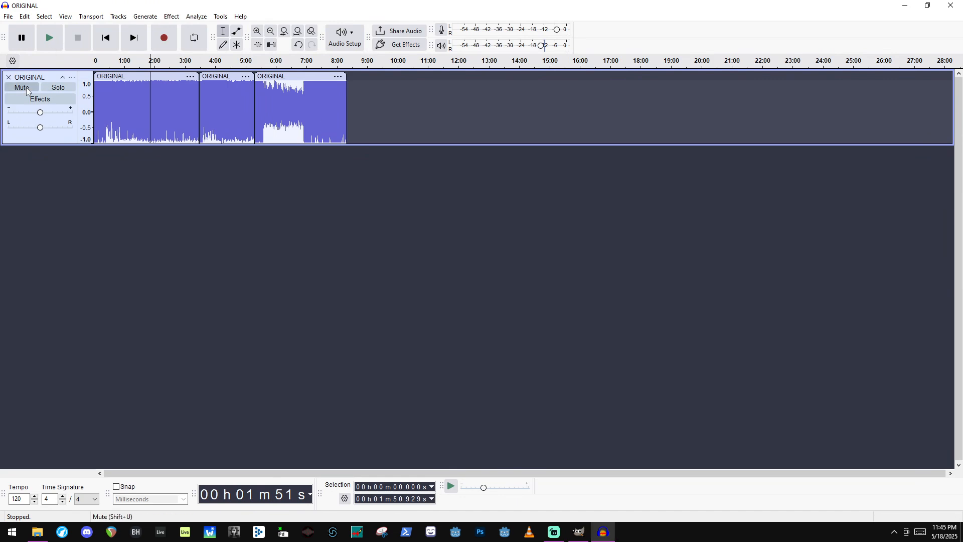
left_click(8, 76)
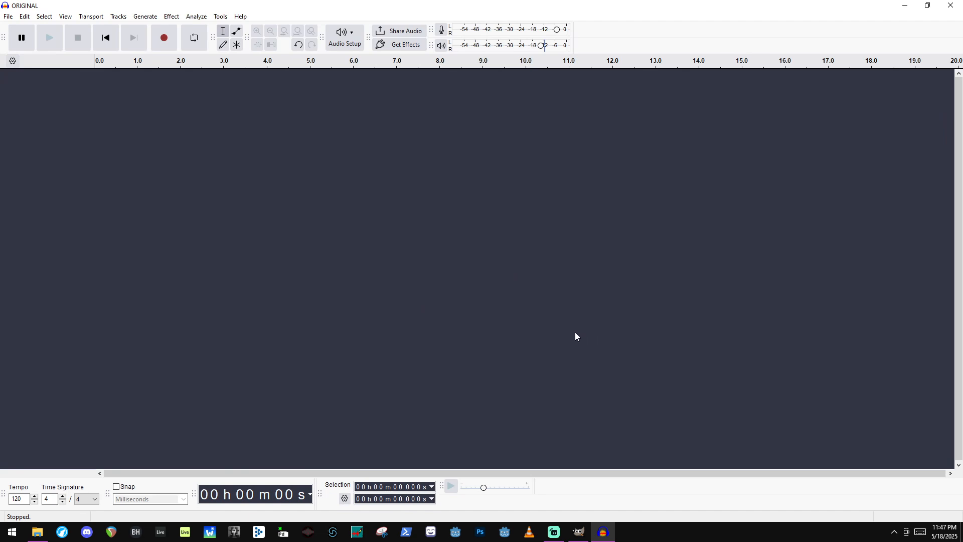
In File Explorer, delete processed.tif from the project folder, and return to Audacity.
left_click(37, 531)
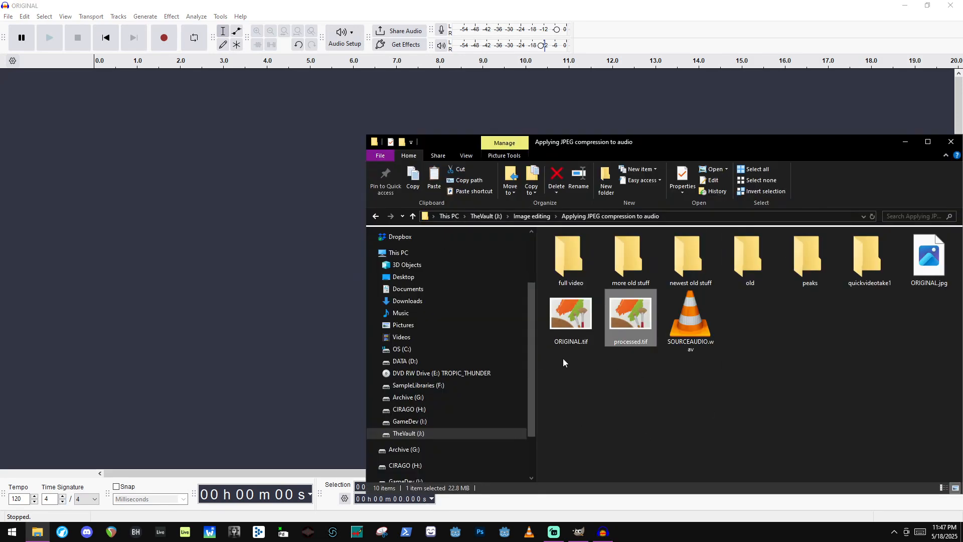
key("Left")
key("Right")
key("Delete")
left_click(280, 177)
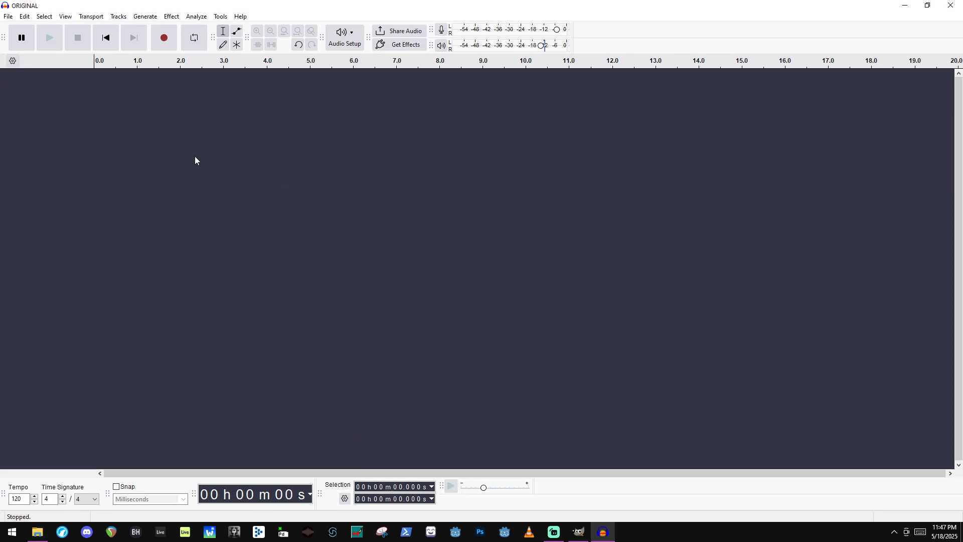
Import ORIGINAL.tif as raw data with U-Law encoding, default endianness, one mono channel and a 48000 Hz sample rate.
left_click(24, 17)
mouse_move(9, 20)
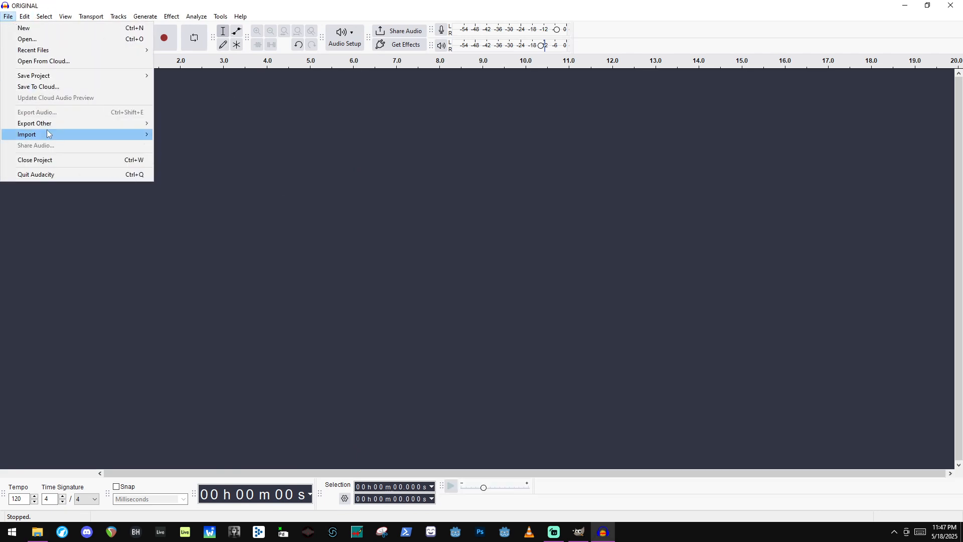
mouse_move(101, 135)
left_click(235, 164)
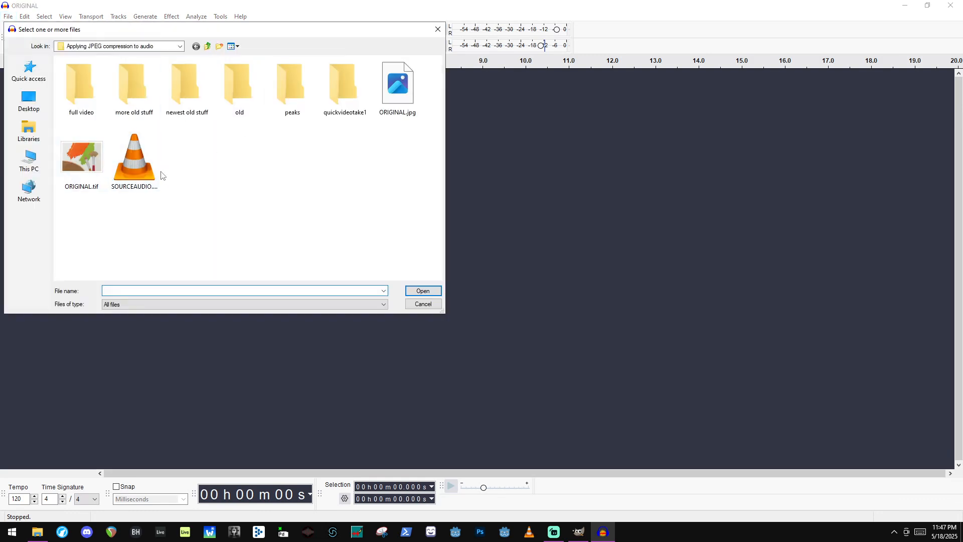
left_click(75, 165)
left_click(423, 292)
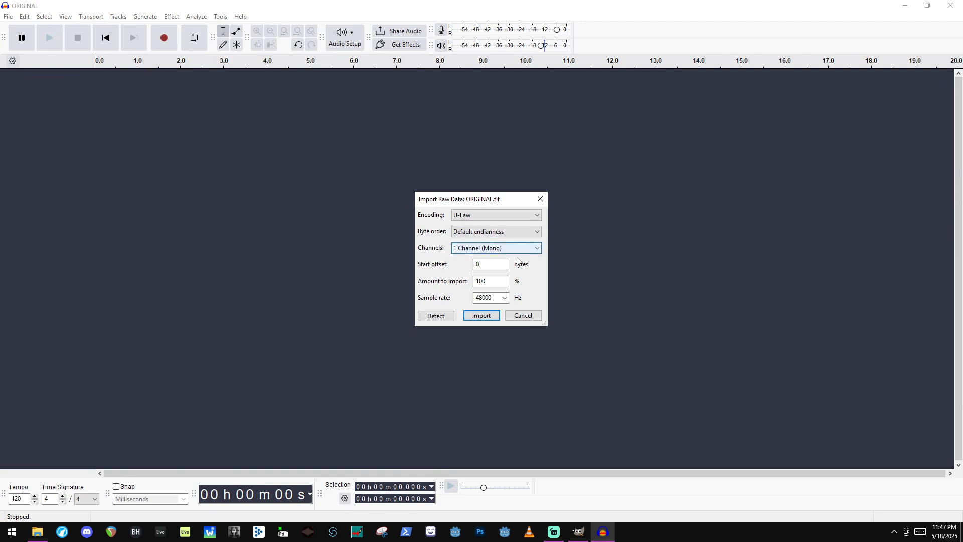
left_click(481, 316)
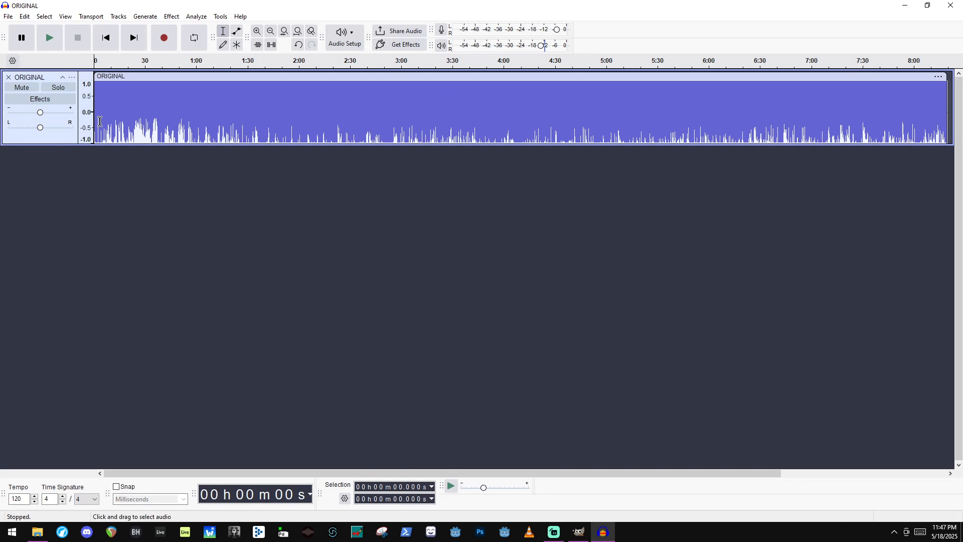
Split the ORIGINAL clip near its start at about 2.9 s and near its end at about 8 min 16 s.
left_click_drag(100, 118, 938, 100)
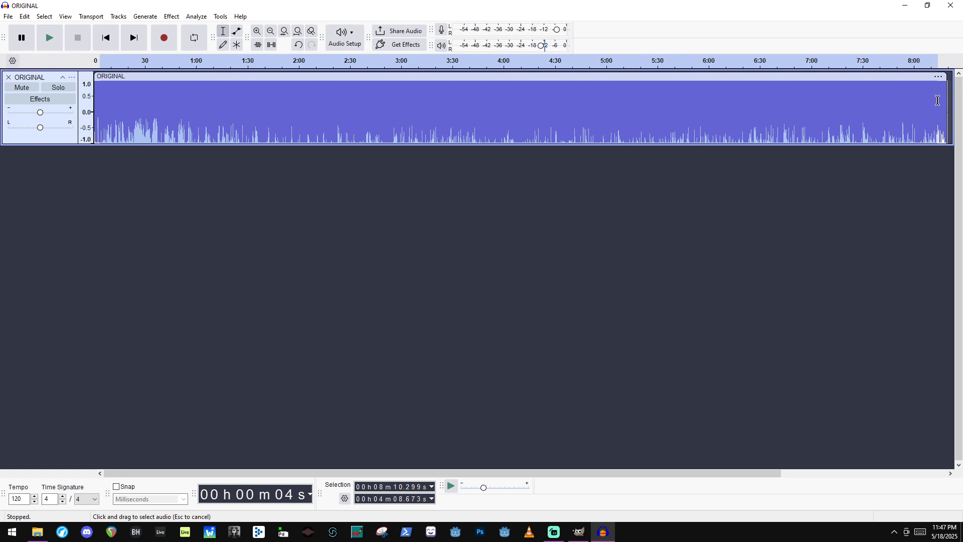
left_click(97, 106)
left_click(99, 106)
left_click_drag(96, 106, 95, 104)
scroll(104, 105, "up", 2)
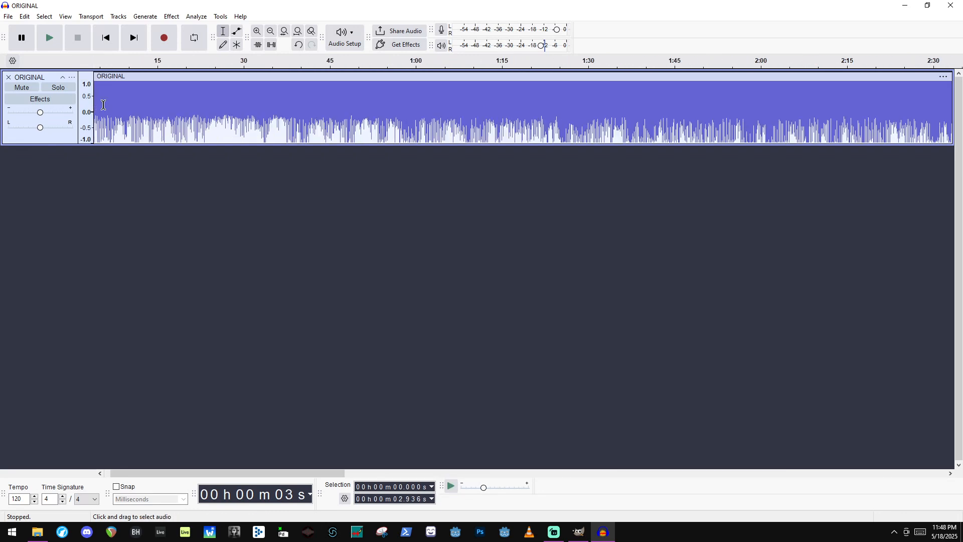
scroll(115, 99, "down", 2)
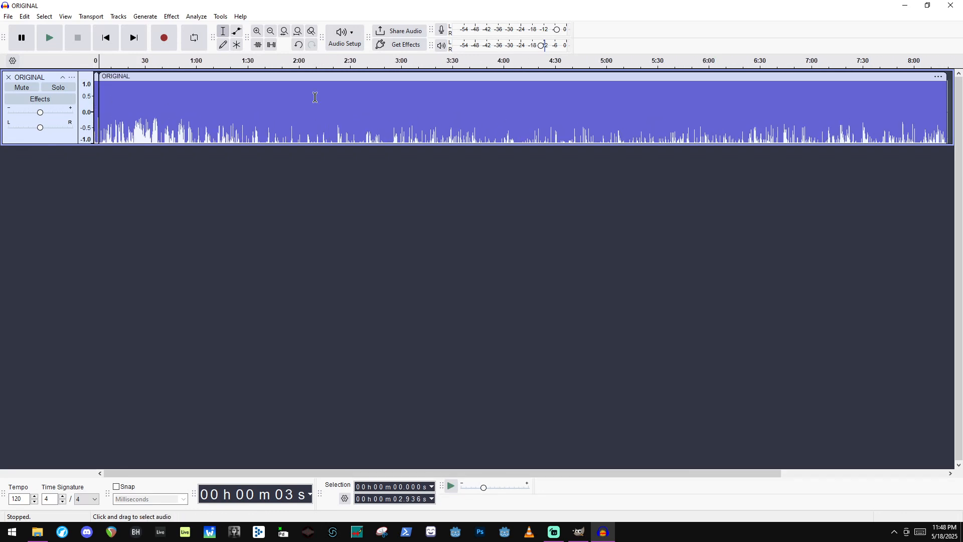
left_click(941, 97, "shift")
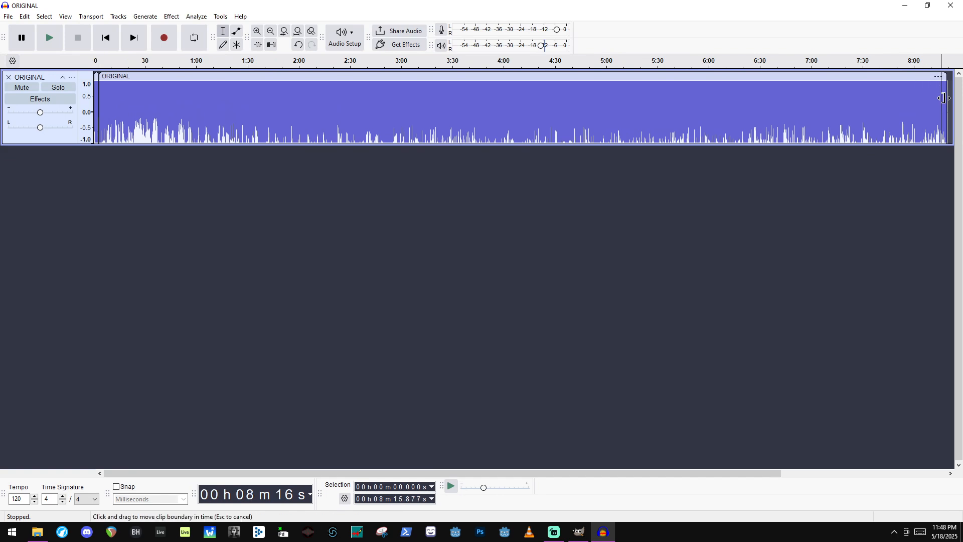
Remove the long middle clip from the ORIGINAL track, keeping the short start and end pieces in place.
left_click(816, 61)
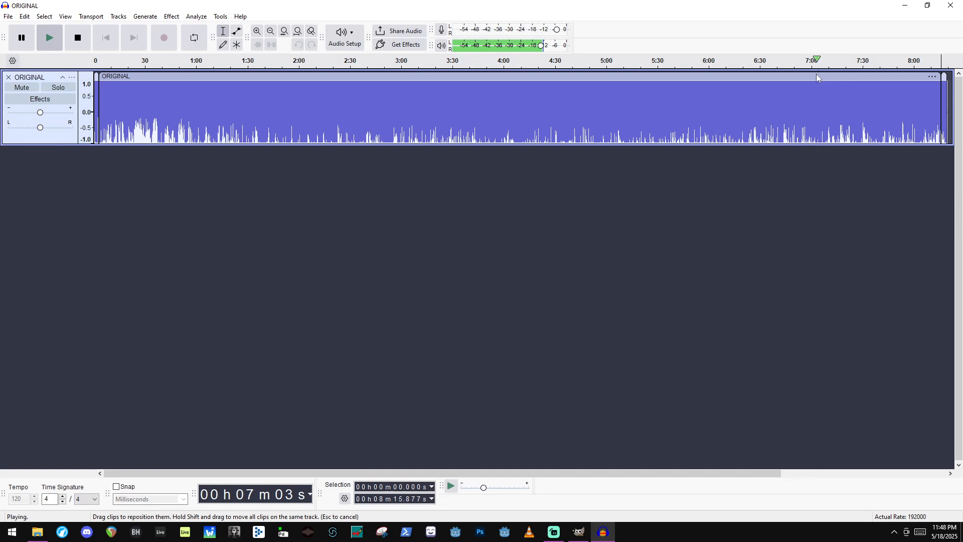
key("space")
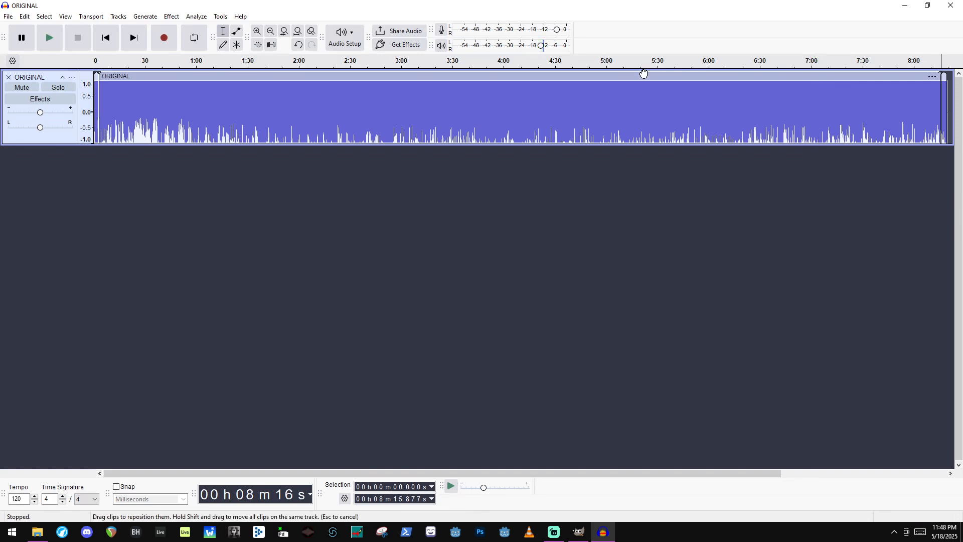
key("ctrl+z")
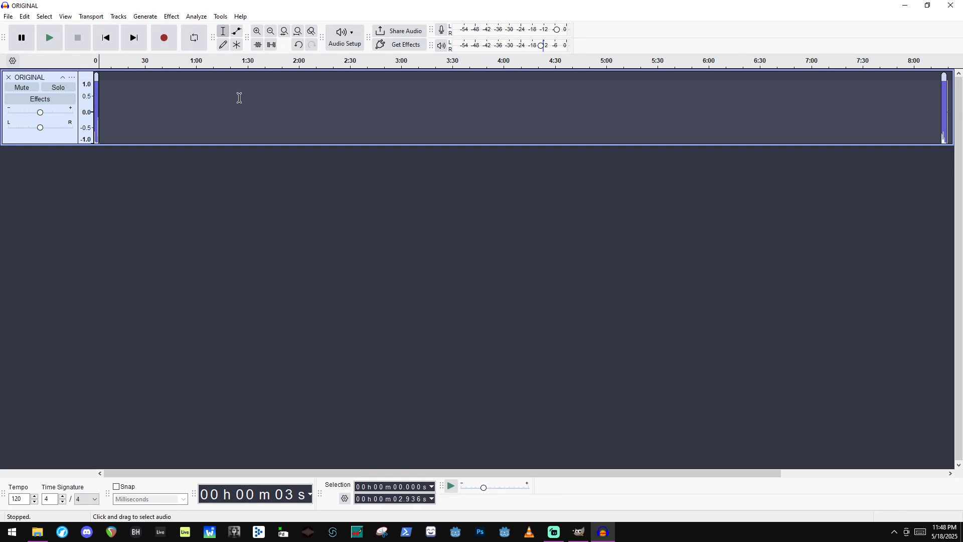
Bring SOURCEAUDIO.wav from File Explorer into Audacity as a new track and move its clip to start at about 3 min 16 s.
left_click(38, 532)
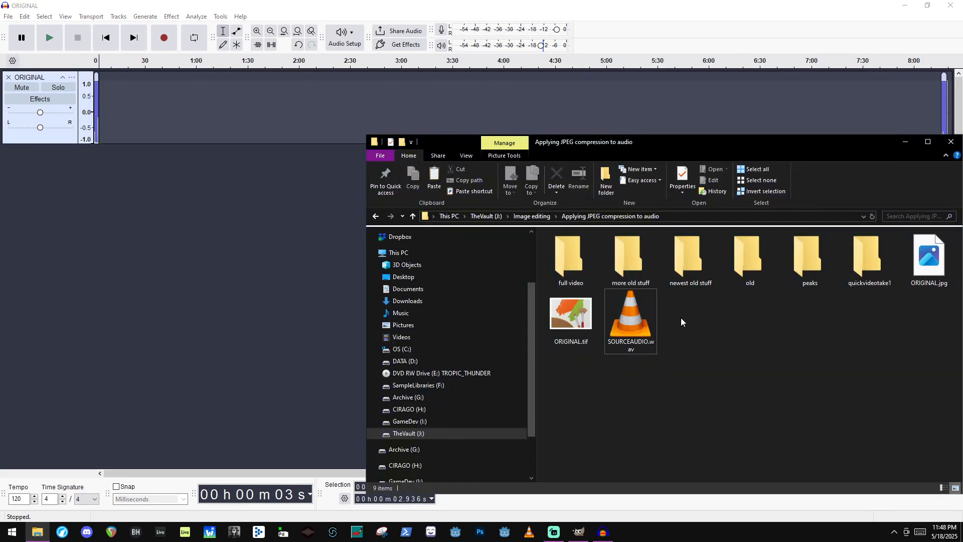
left_click_drag(631, 316, 384, 236)
left_click_drag(108, 151, 354, 150)
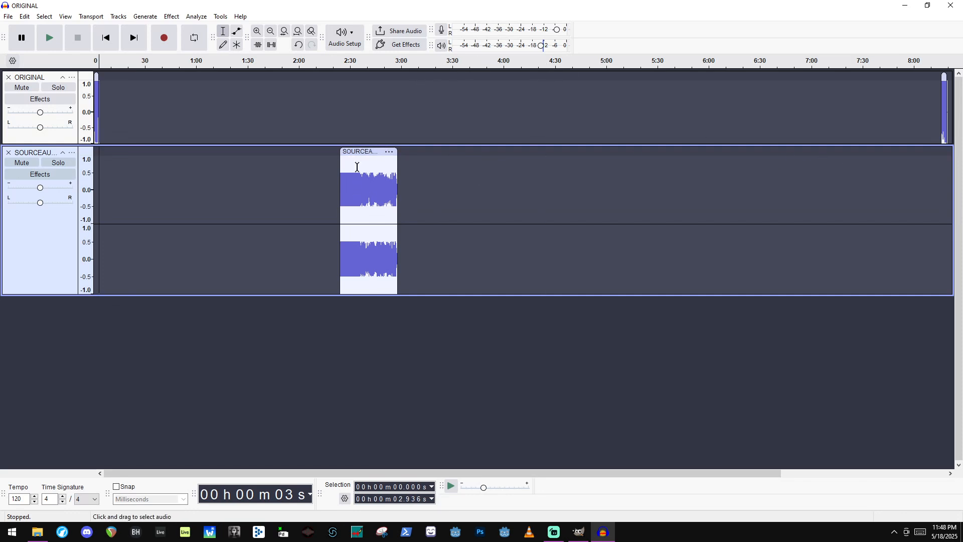
left_click_drag(354, 155, 442, 161)
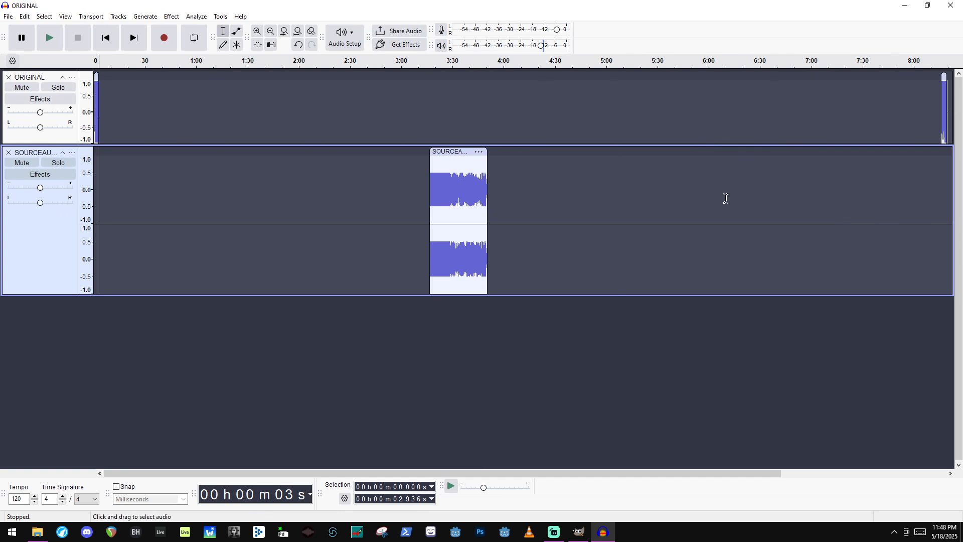
Inspect the opening of the SOURCEAUDIO clip up close and play it from about 3 min 17 s.
left_click(431, 171)
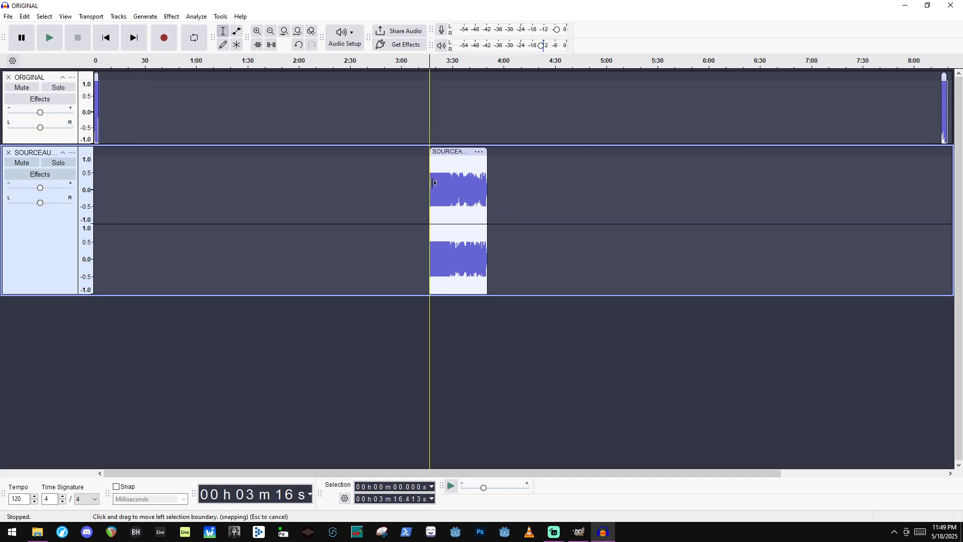
scroll(444, 184, "up", 5, "ctrl")
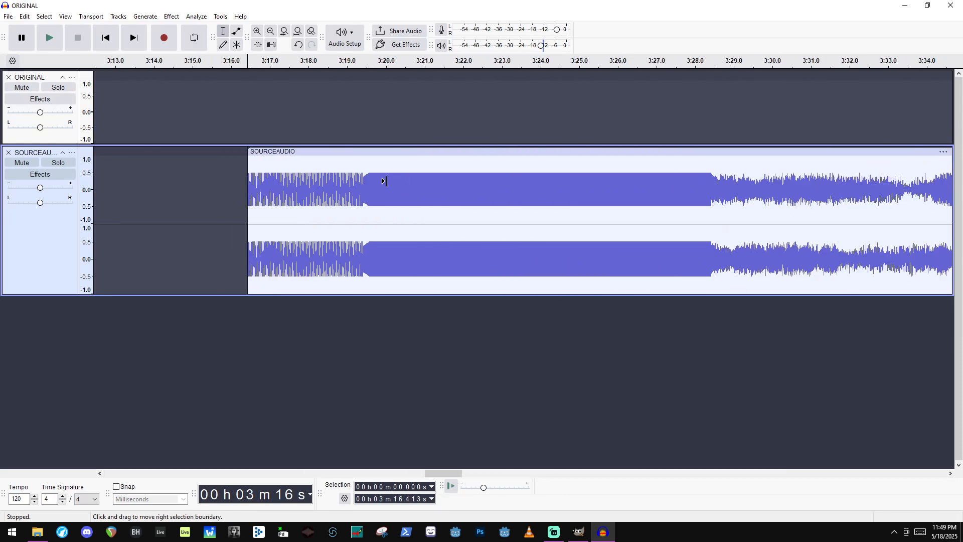
scroll(509, 215, "down", 1)
scroll(514, 217, "up", 3)
scroll(515, 217, "down", 3)
scroll(340, 202, "up", 2)
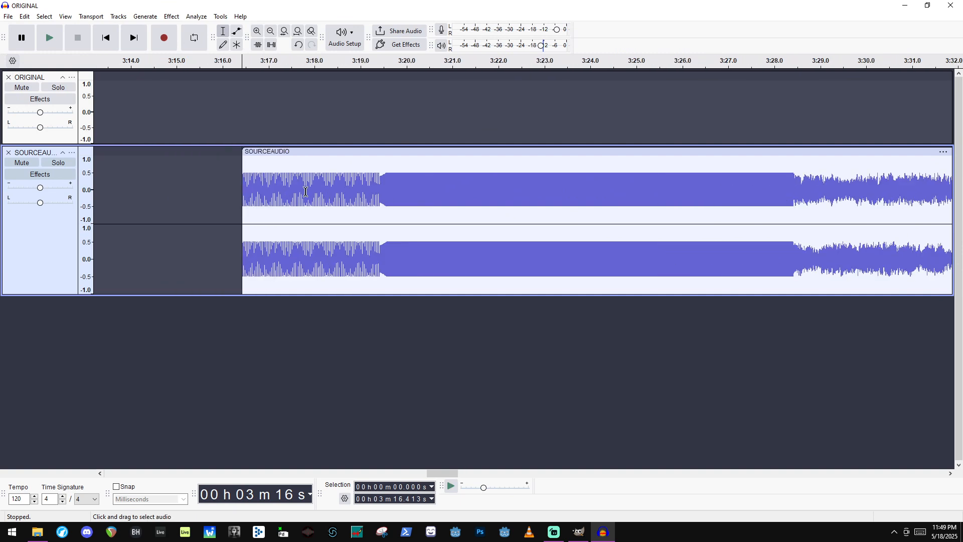
left_click(285, 180)
key("space")
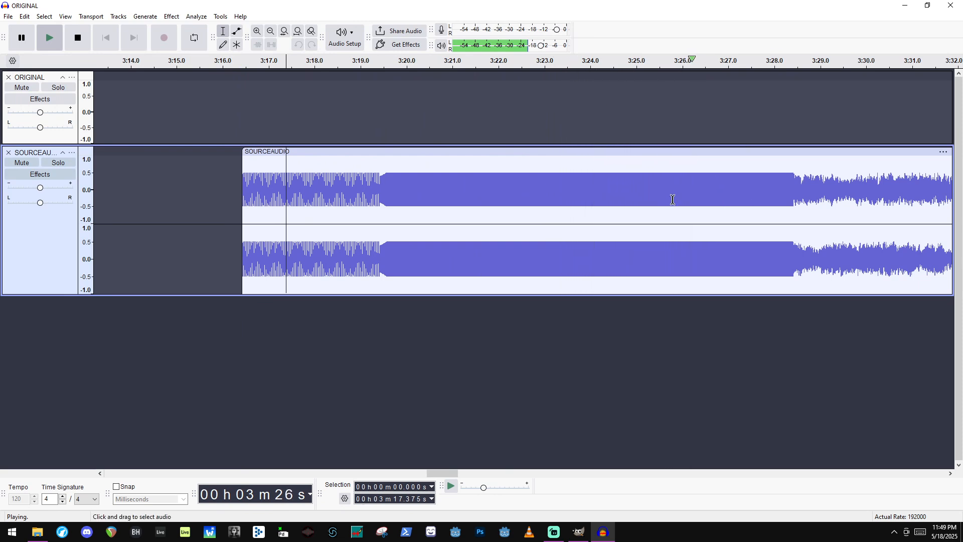
Listen to the later part of the SOURCEAUDIO clip, including its ending from about 3 min 47 s, and stop playback.
left_click(904, 236)
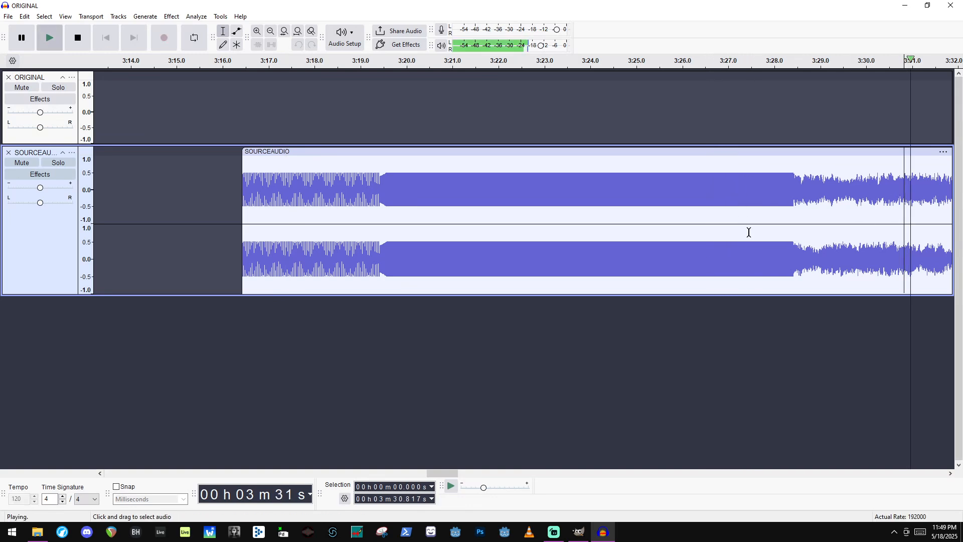
scroll(399, 229, "down", 6)
scroll(465, 285, "up", 3)
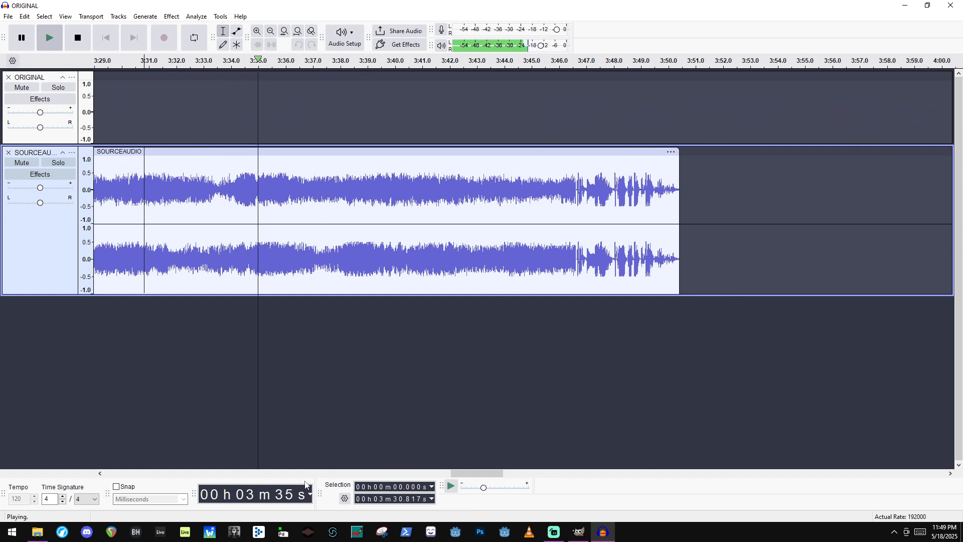
key("space")
left_click(591, 233)
key("space")
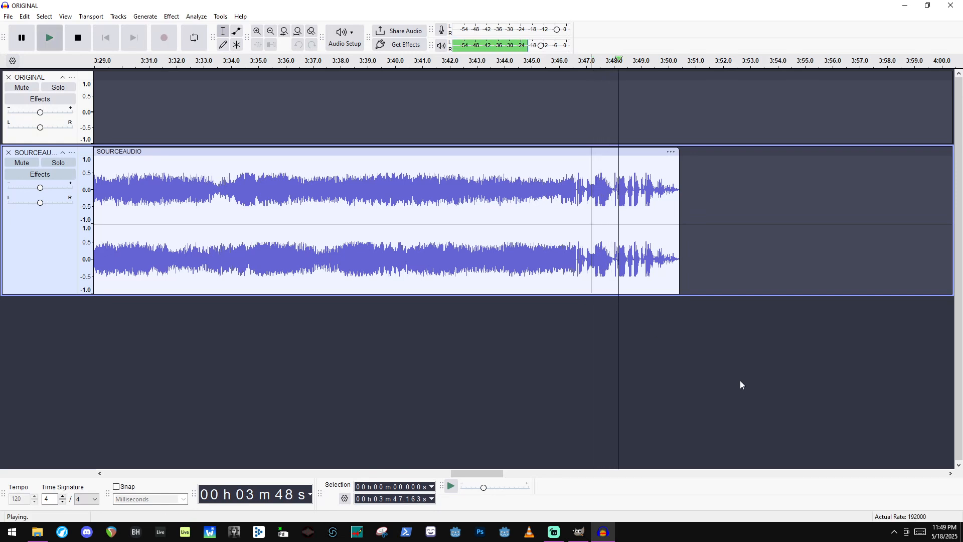
key("space")
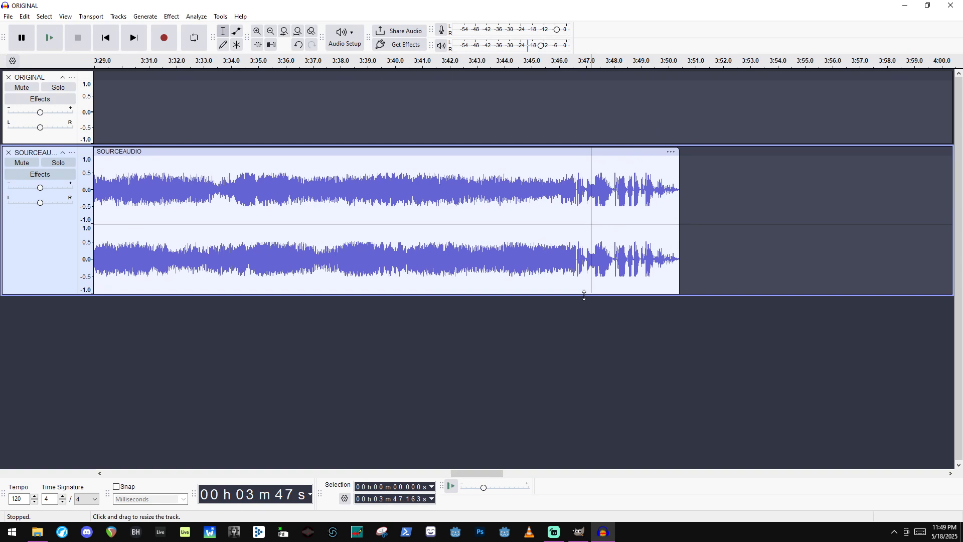
scroll(562, 296, "down", 3)
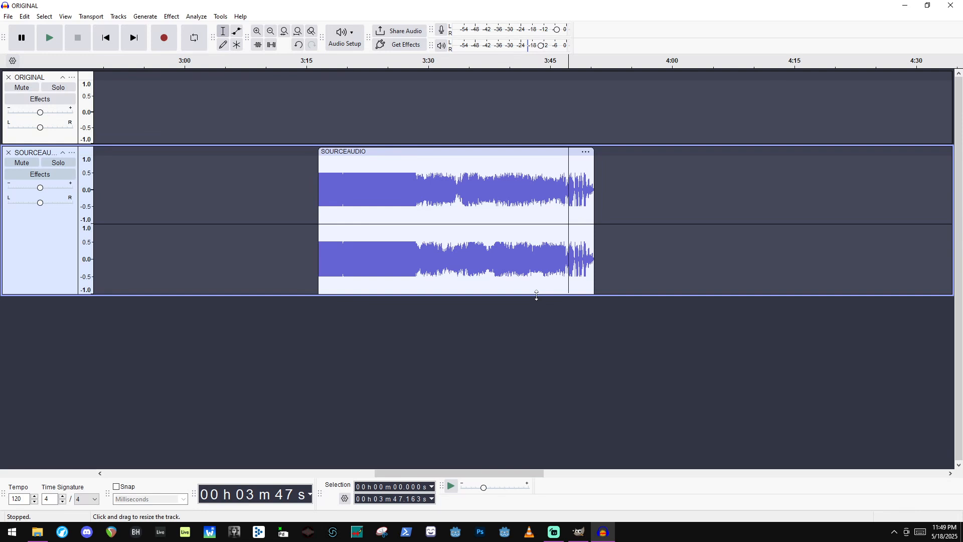
scroll(503, 164, "down", 1)
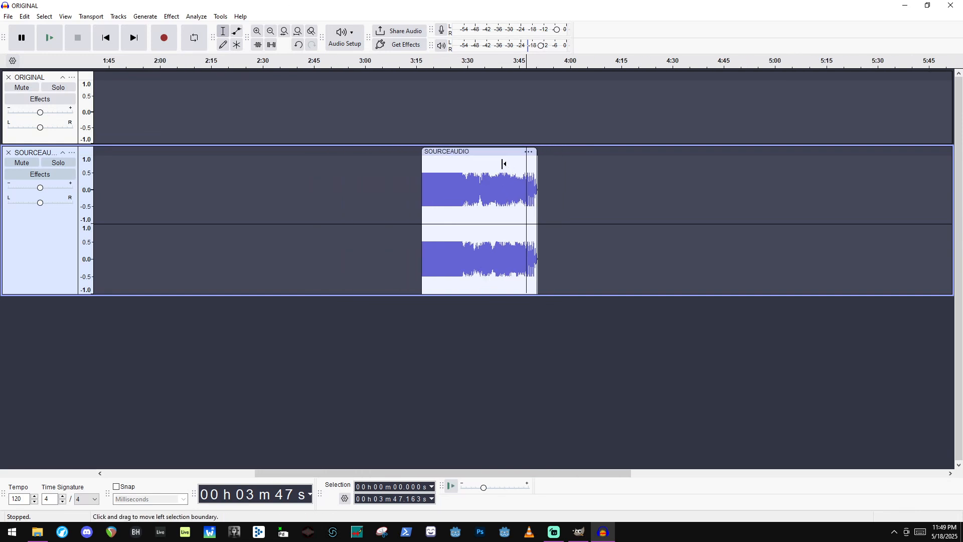
Export the entire project as a mono, header-less RAW file with U-Law encoding at 48000 Hz, named WithAudio.raw.
scroll(503, 163, "down", 2)
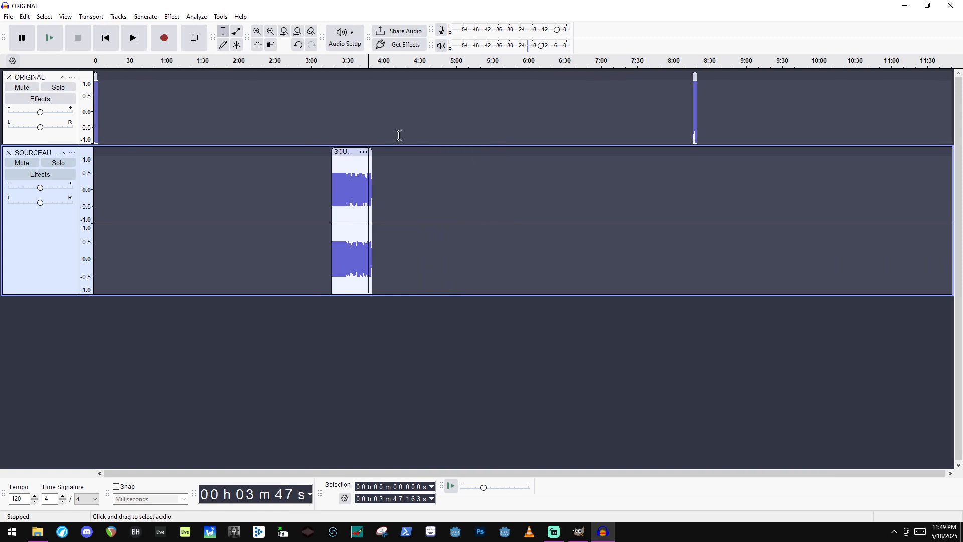
left_click(7, 17)
left_click(423, 110)
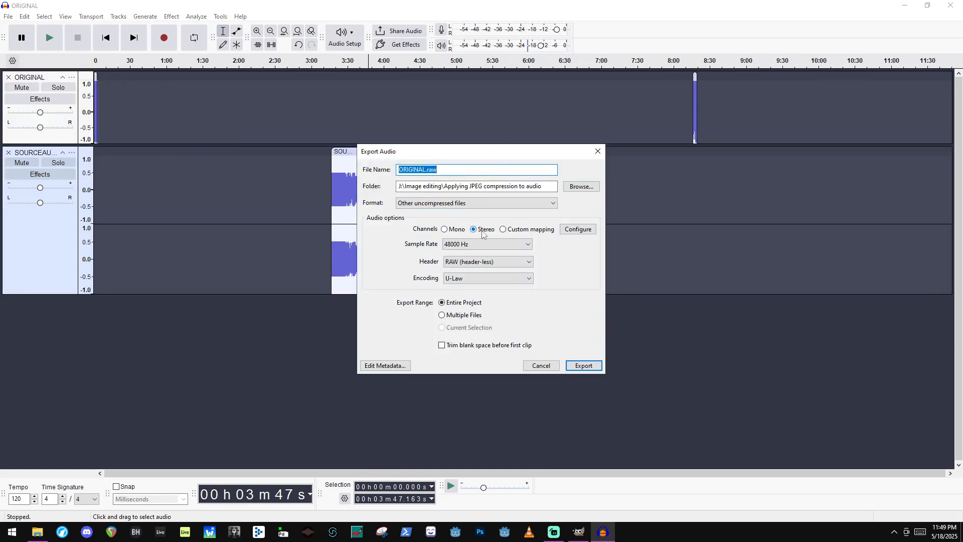
left_click(463, 231)
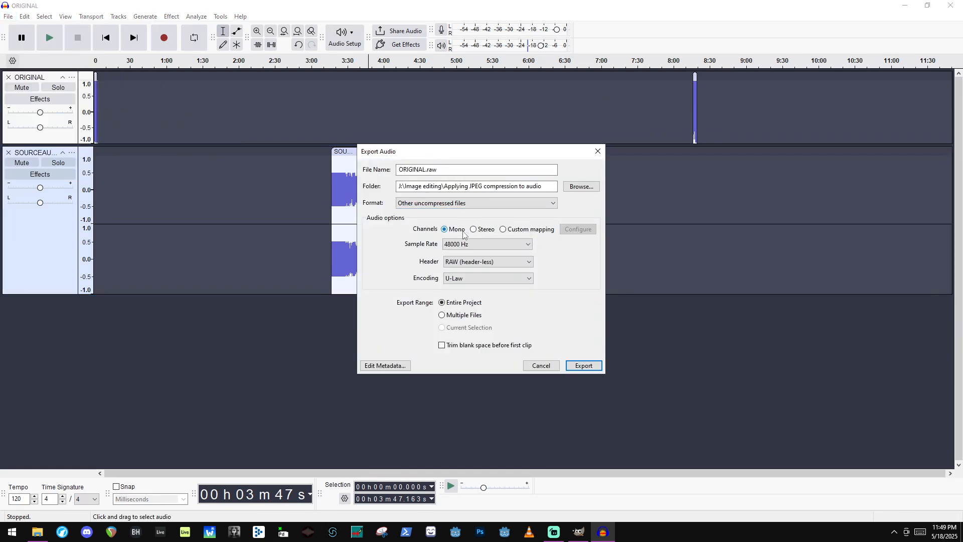
left_click_drag(459, 149, 547, 122)
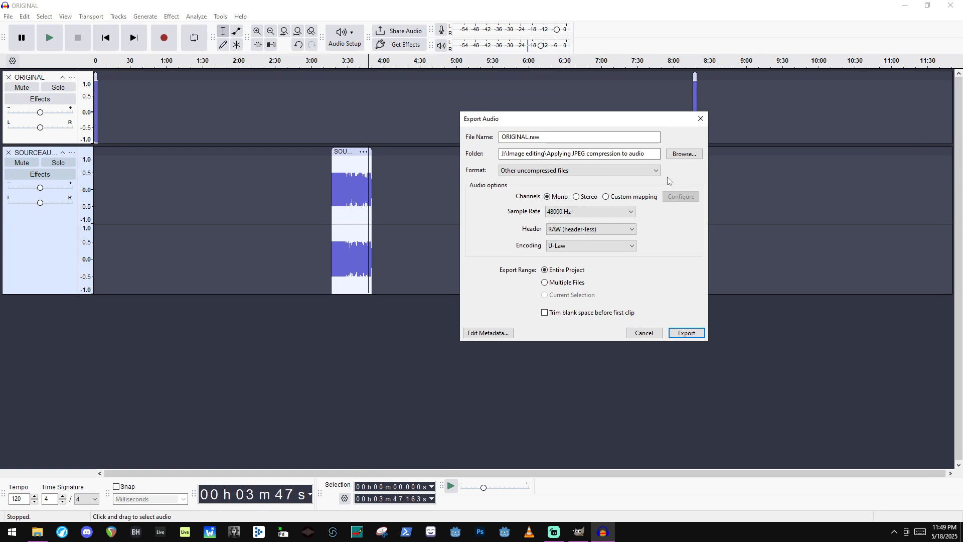
left_click_drag(625, 123, 618, 156)
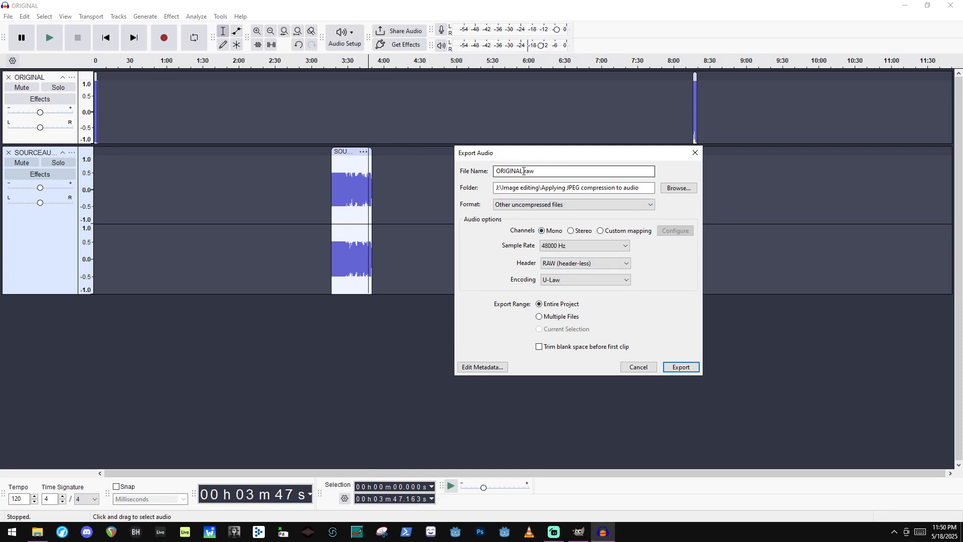
left_click_drag(524, 171, 459, 172)
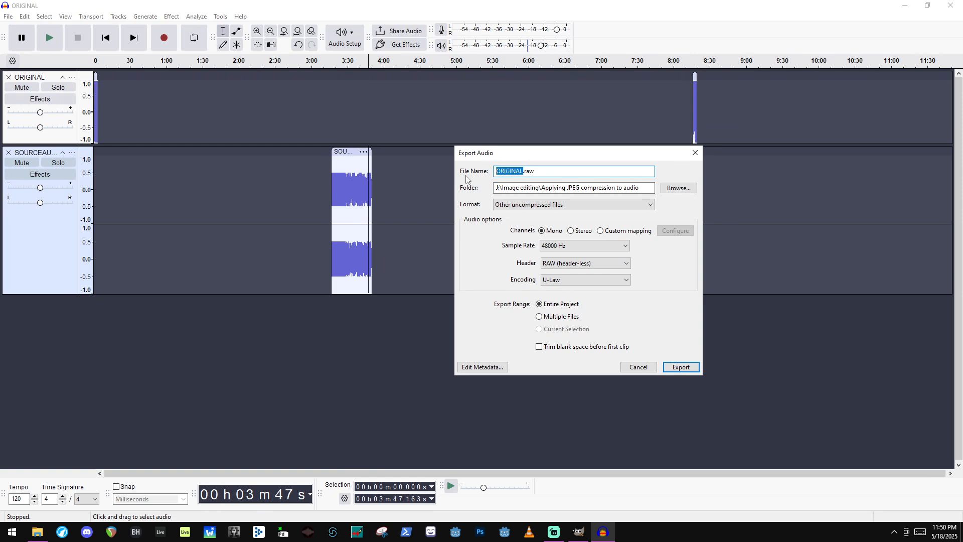
type("WithAudio")
left_click(682, 368)
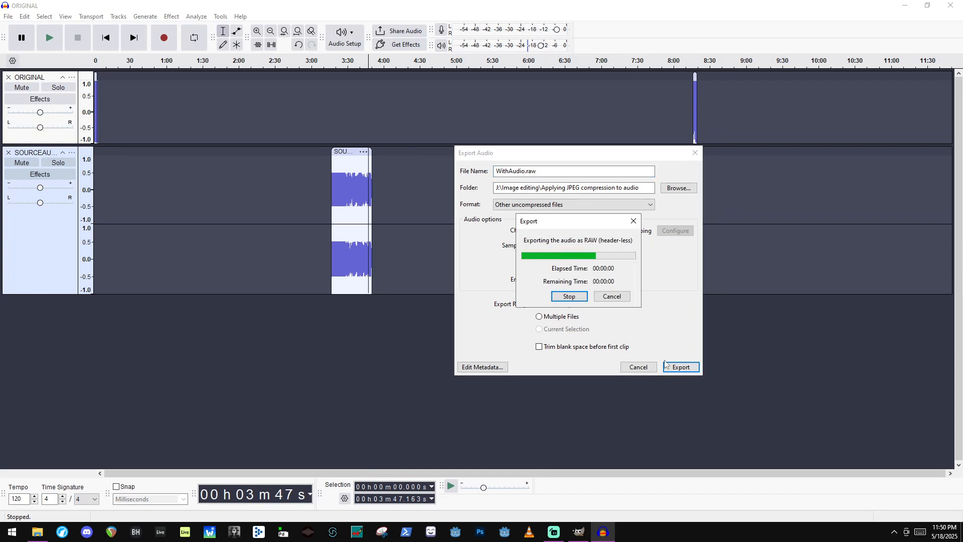
In File Explorer, rename WithAudio.raw to WithAudio.tif and open it in GIMP.
left_click(579, 532)
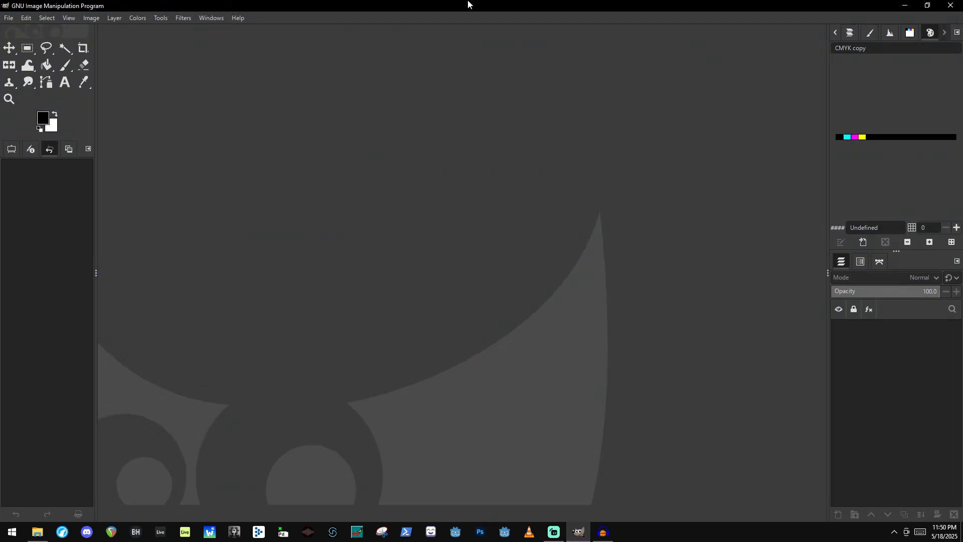
left_click(37, 532)
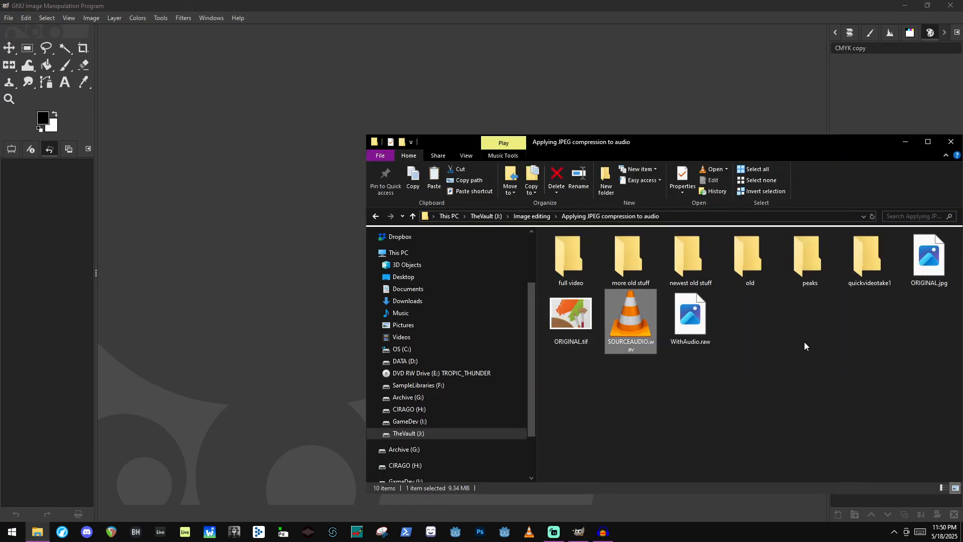
left_click(712, 345)
left_click(708, 344)
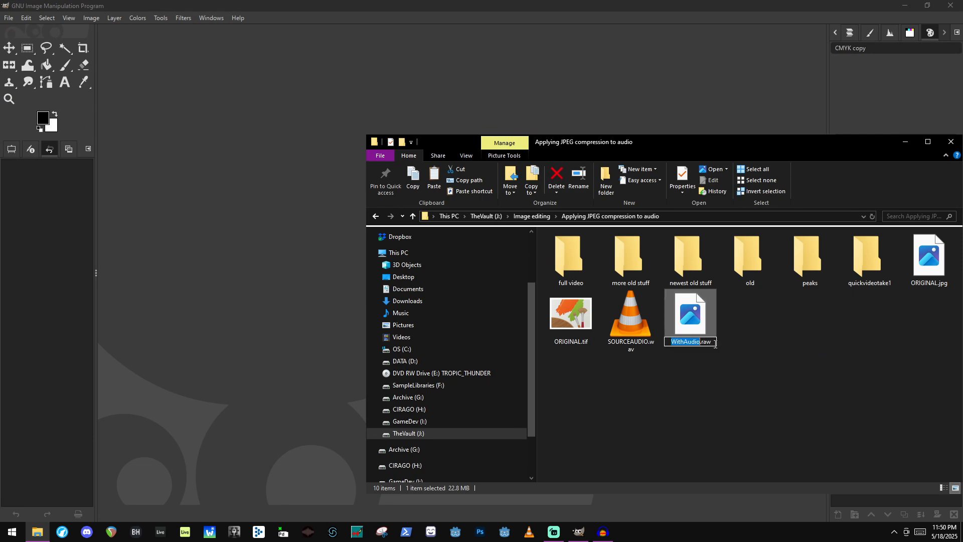
left_click(715, 344)
key("BackSpace")
key("BackSpace")
key("BackSpace")
type("tif")
key("Return")
key("Return")
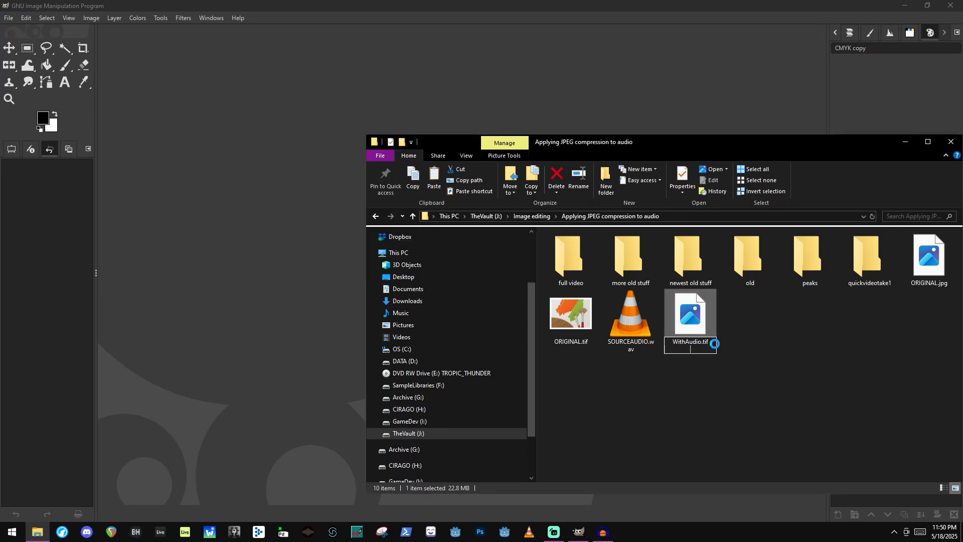
double_click(696, 316)
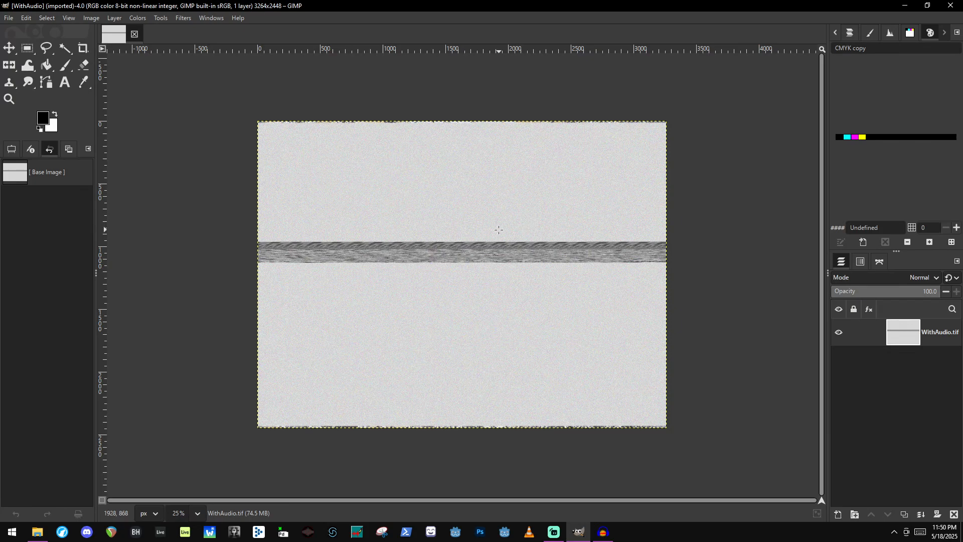
Examine the upper edge, noise areas, middle band and lower edge of the WithAudio.tif image.
scroll(498, 229, "up", 12)
scroll(561, 190, "down", 9)
scroll(438, 101, "up", 4)
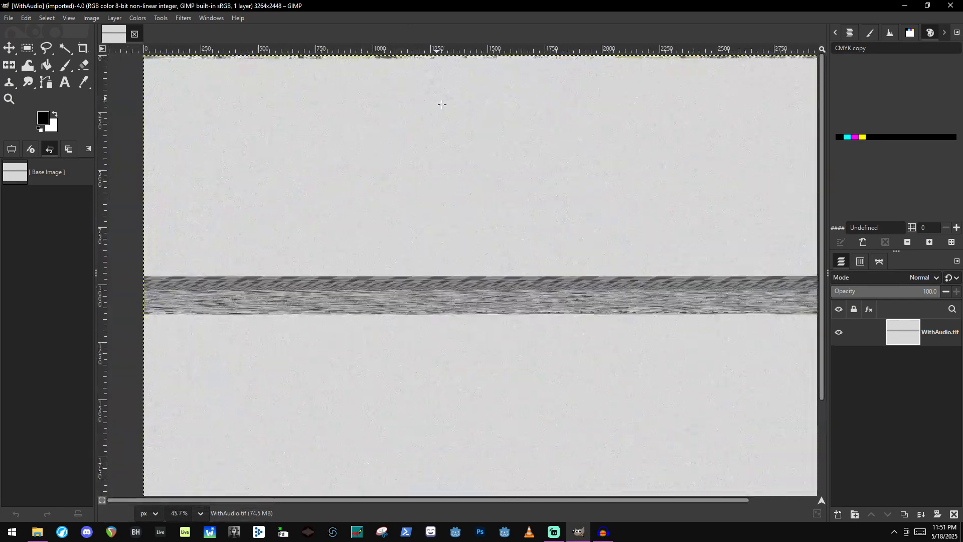
scroll(441, 104, "up", 3)
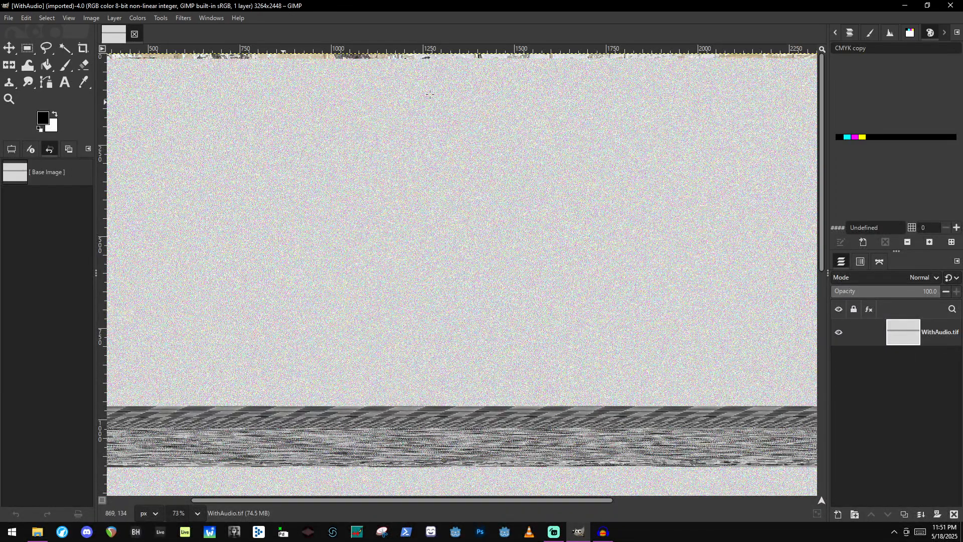
scroll(680, 309, "down", 10)
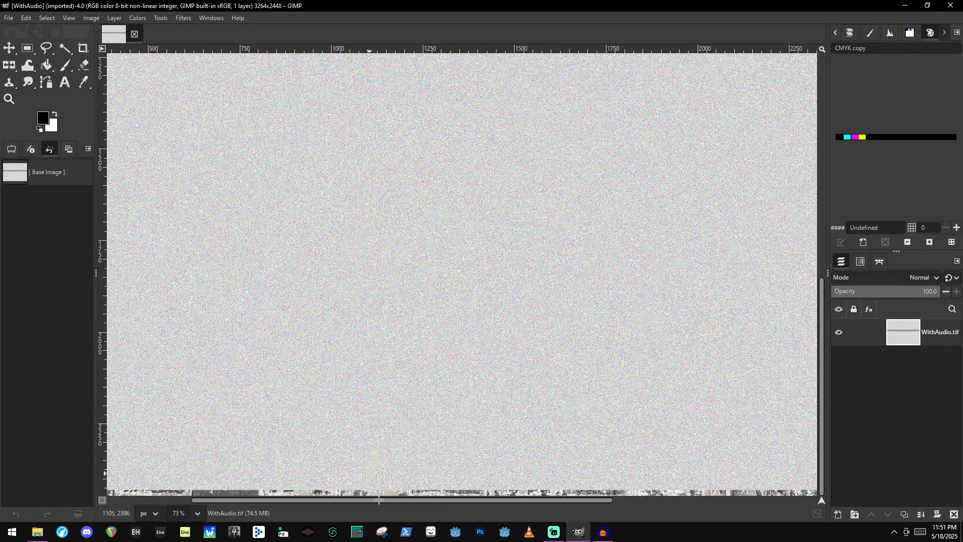
scroll(504, 276, "up", 10)
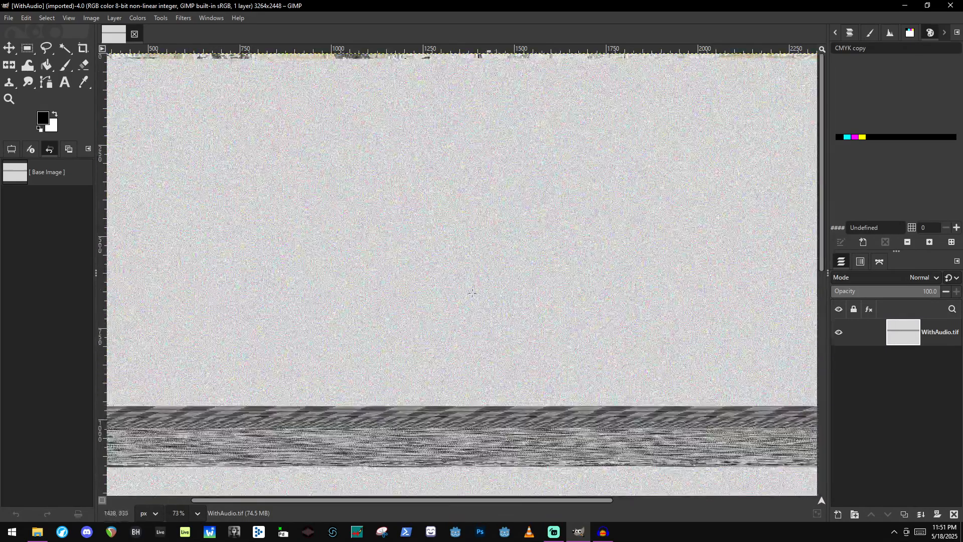
scroll(605, 255, "down", 10)
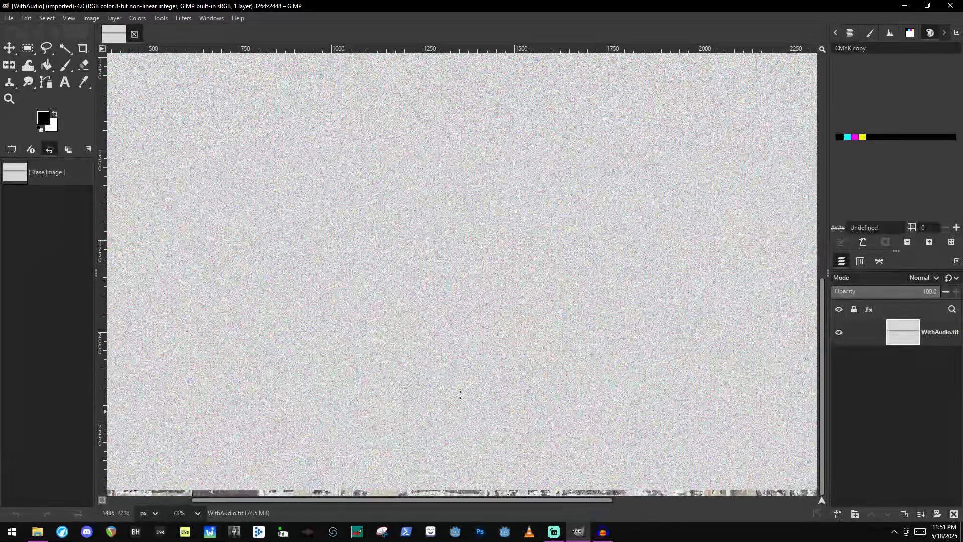
scroll(431, 250, "up", 10)
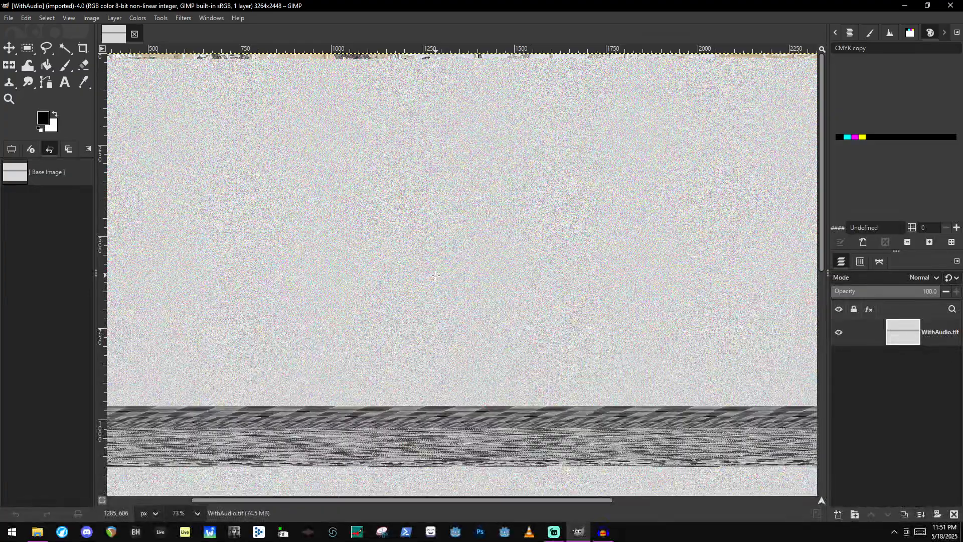
scroll(603, 326, "down", 5)
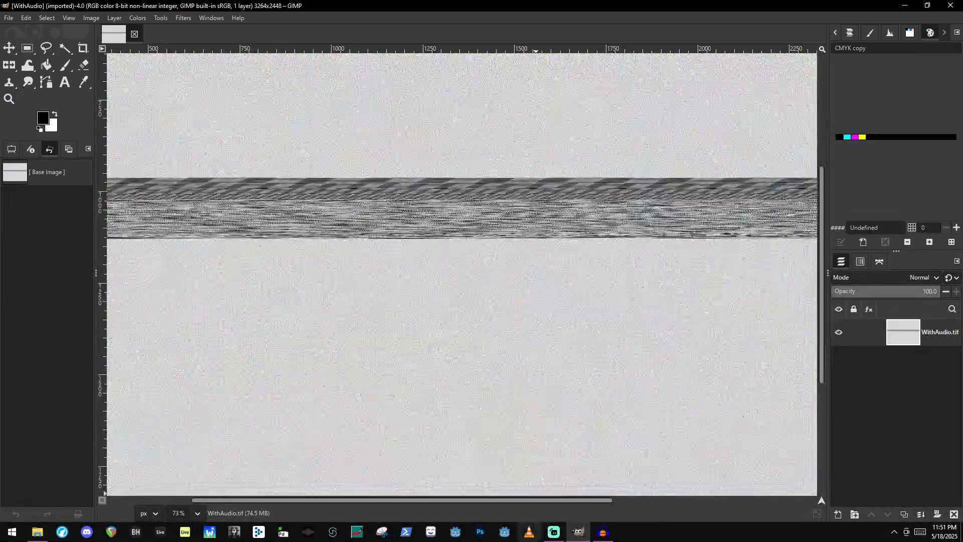
Compare the clip layout on the Audacity timeline with the remaining edge, noise and band of the image in GIMP.
left_click(610, 531)
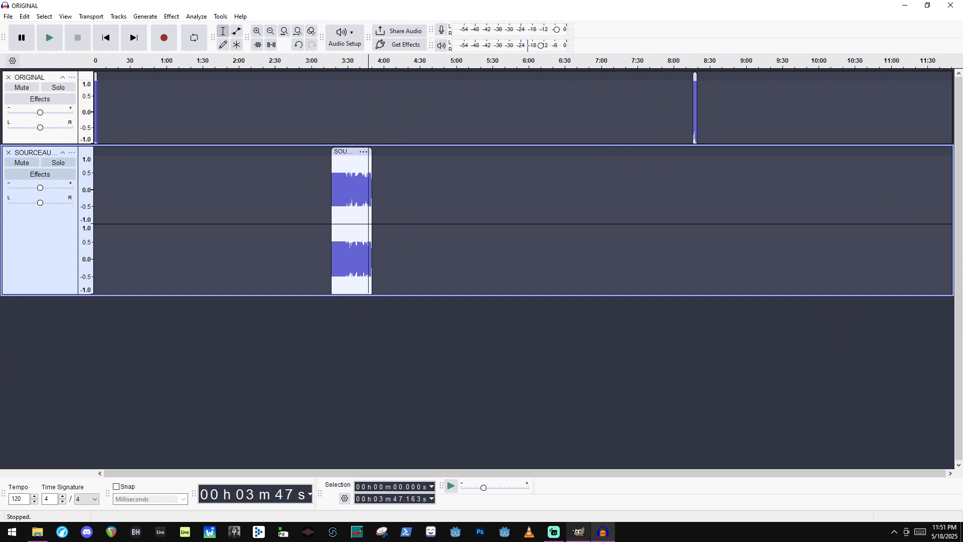
left_click(579, 531)
scroll(387, 232, "up", 5)
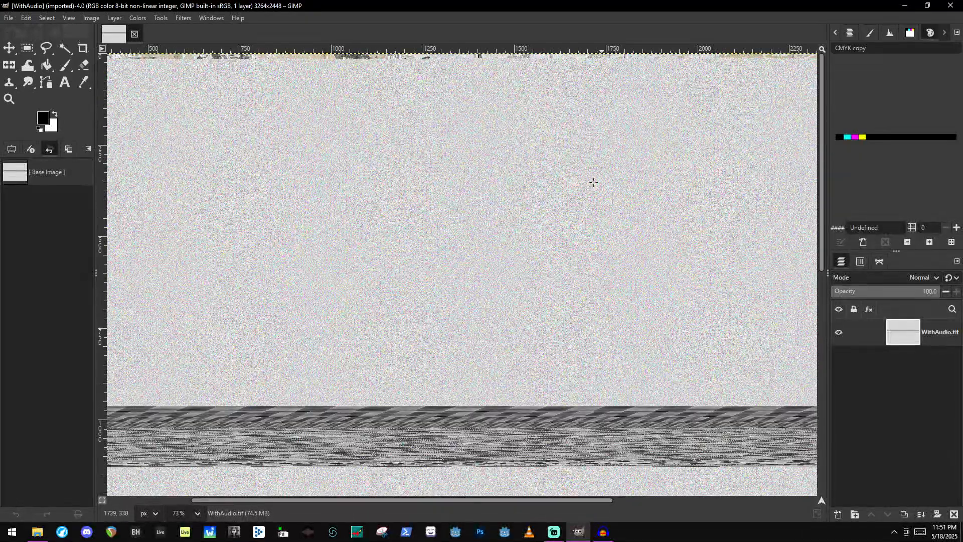
scroll(535, 245, "down", 4)
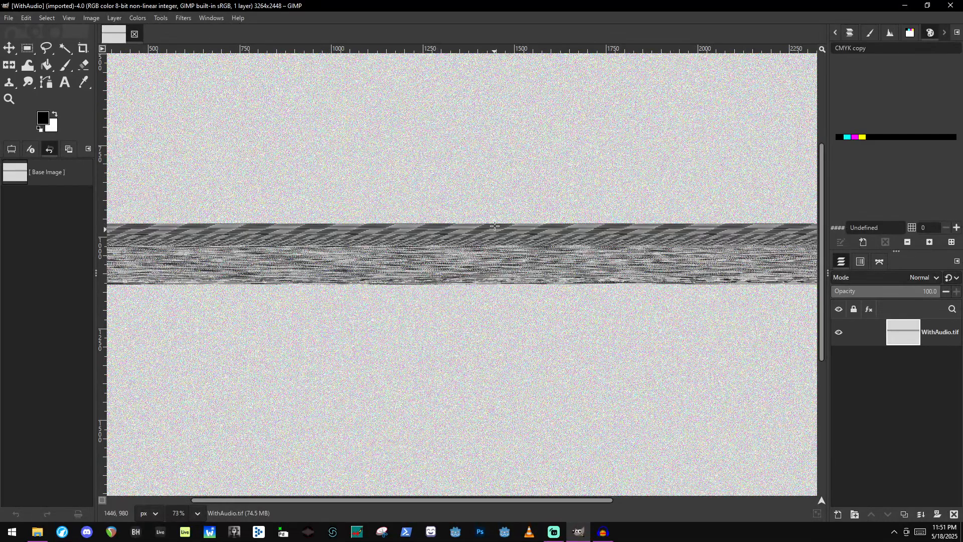
Inspect the striped audio band and the surrounding noise up close, then review the whole image.
scroll(501, 249, "up", 7)
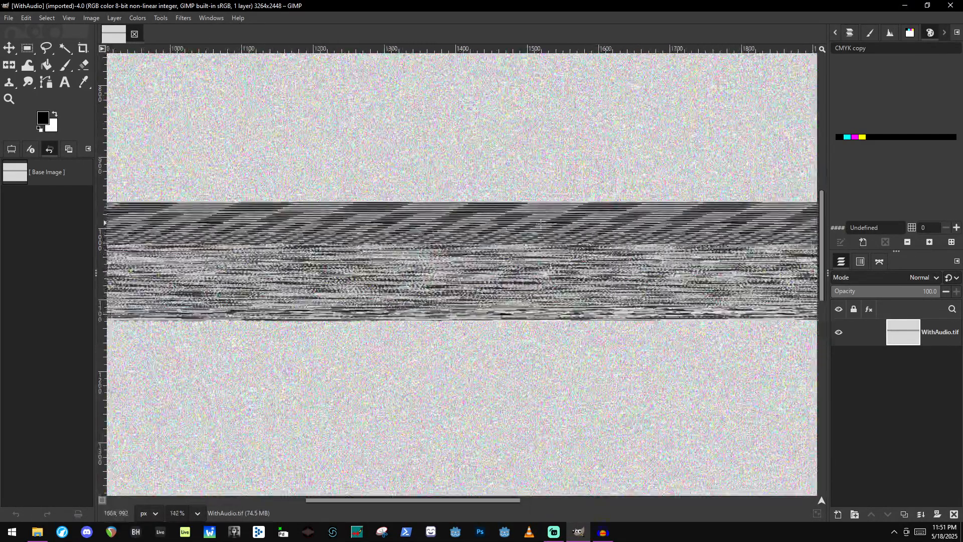
scroll(478, 254, "down", 8)
scroll(353, 296, "down", 4)
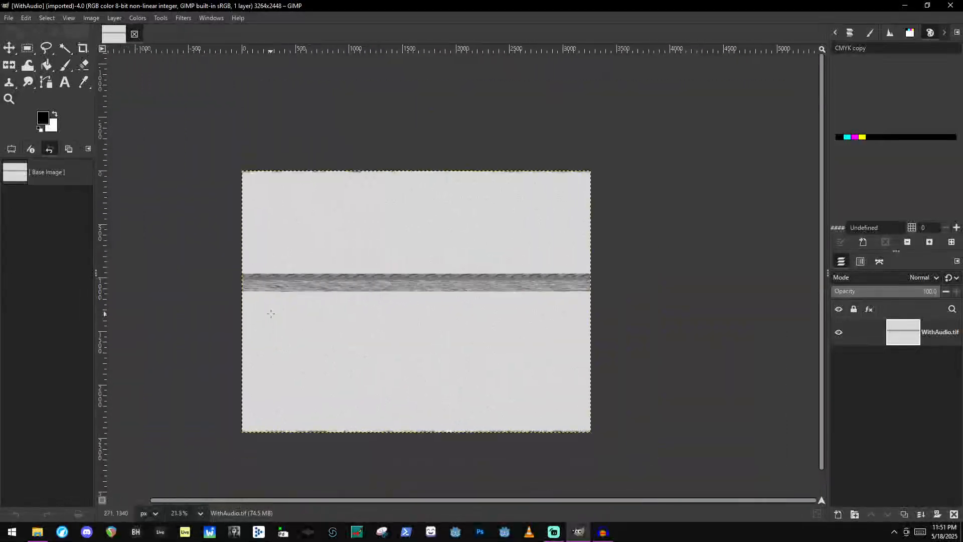
scroll(485, 279, "up", 4)
scroll(485, 279, "up", 2)
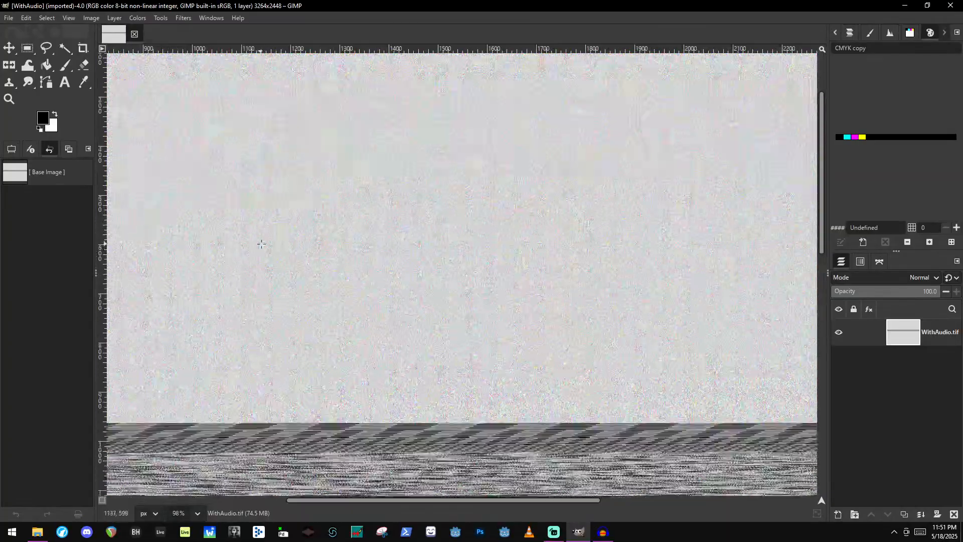
scroll(373, 252, "up", 2)
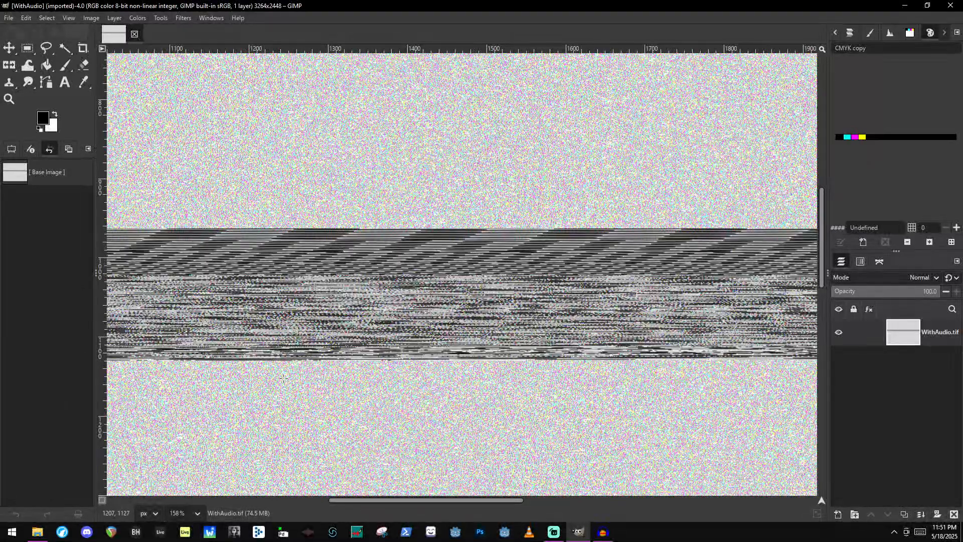
scroll(291, 279, "down", 4)
scroll(301, 201, "up", 1)
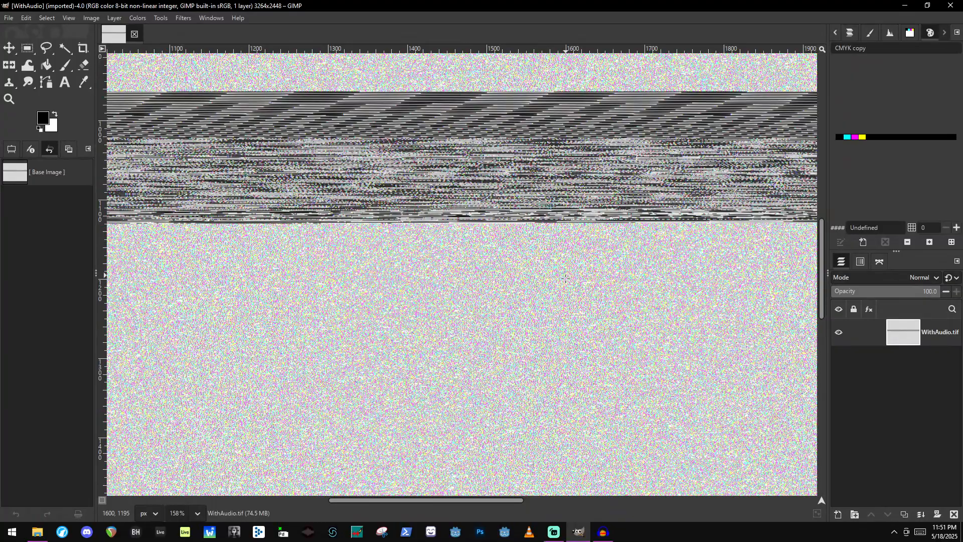
scroll(565, 278, "down", 3)
scroll(418, 227, "up", 3)
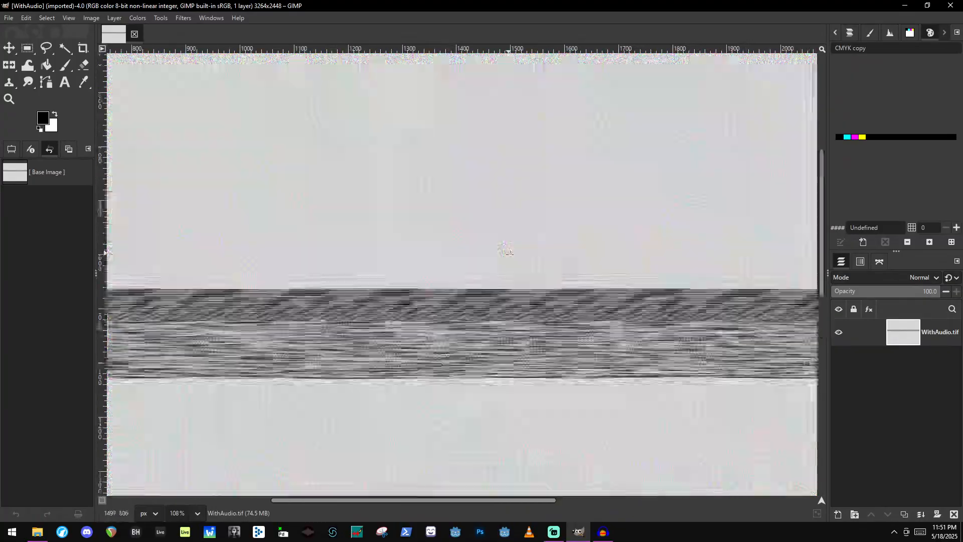
scroll(502, 311, "up", 5)
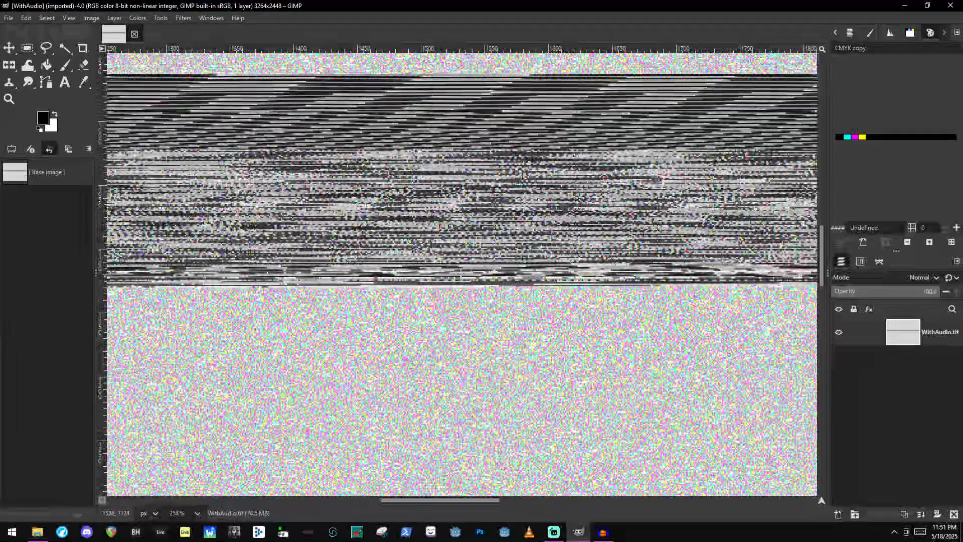
scroll(556, 322, "down", 6)
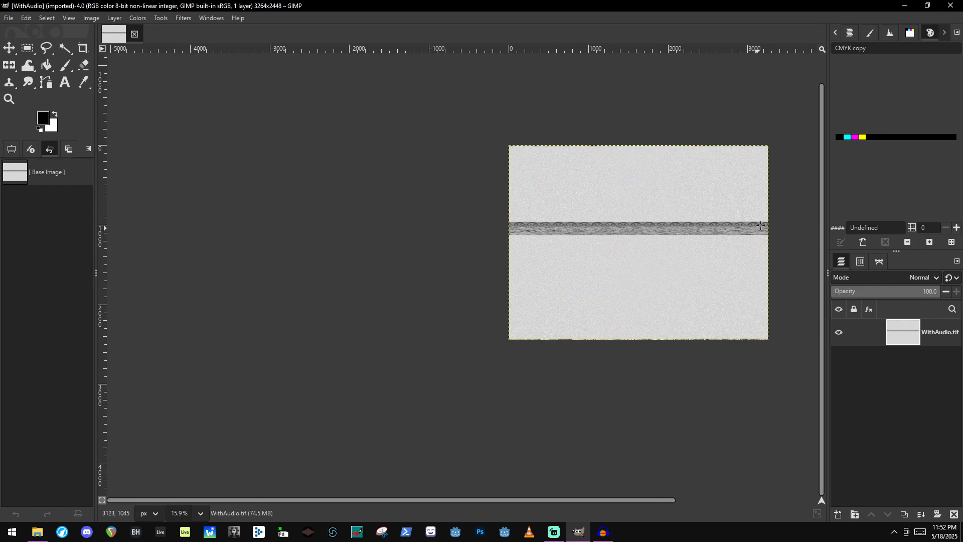
scroll(788, 213, "up", 1)
scroll(797, 213, "up", 3)
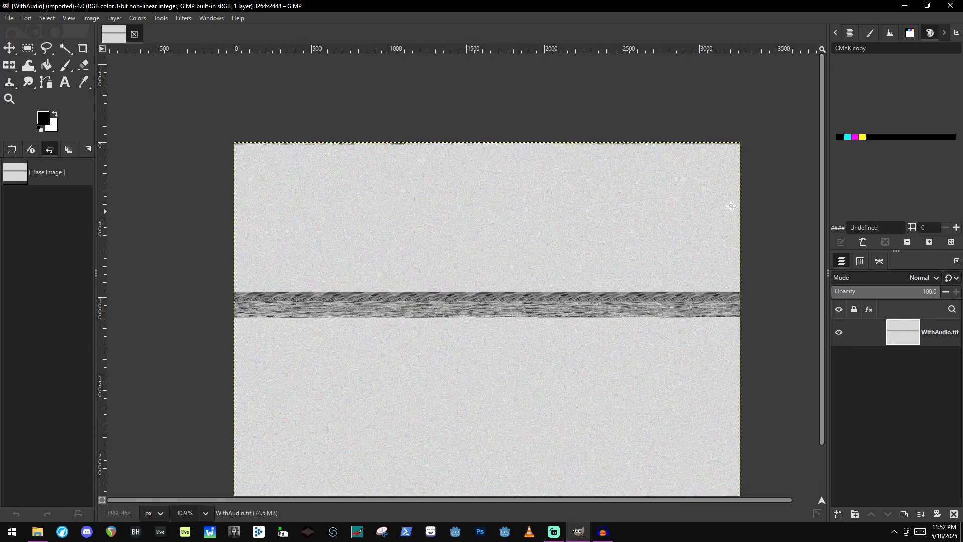
scroll(552, 151, "down", 2)
Start exporting the image as a JPEG named WithAudio_comp.jpg in the current folder.
left_click(13, 19)
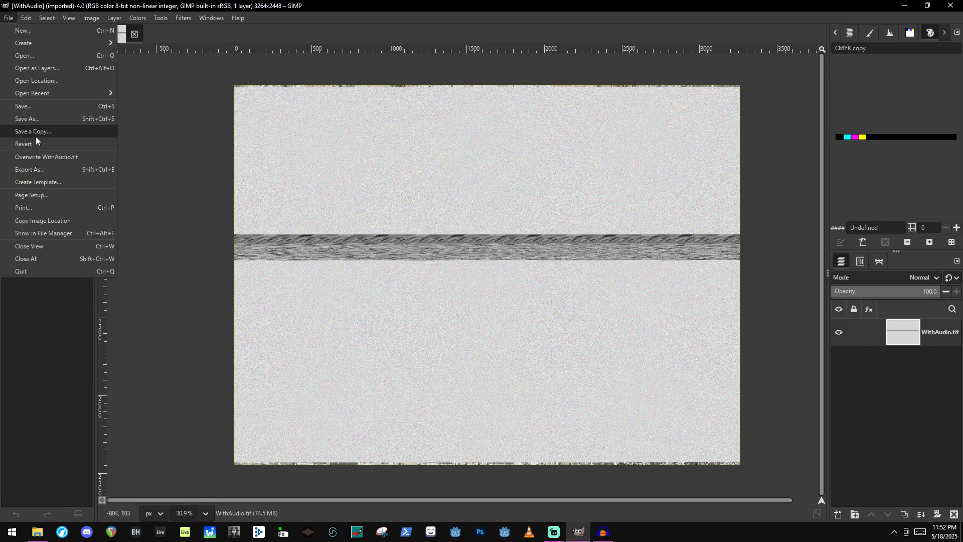
left_click(40, 169)
left_click(211, 443)
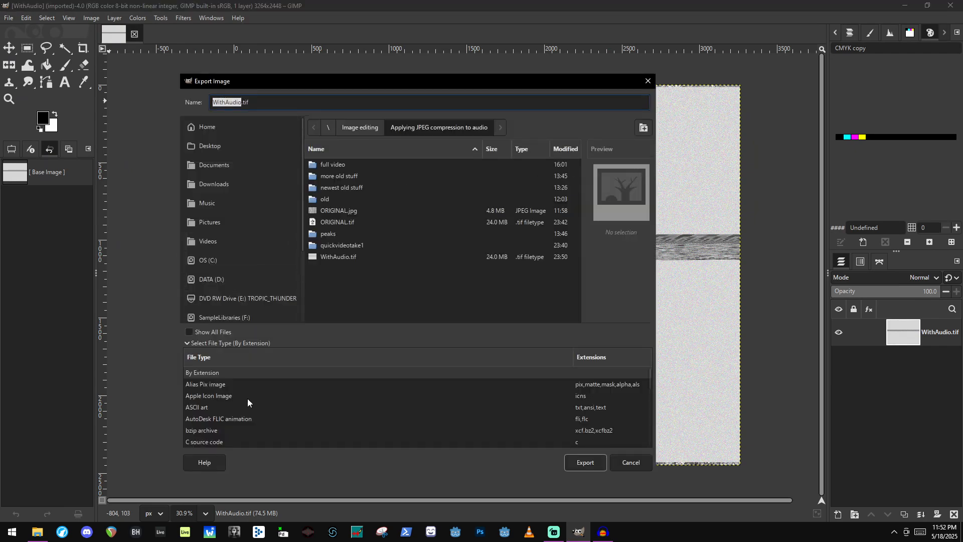
scroll(242, 410, "down", 6)
left_click(216, 420)
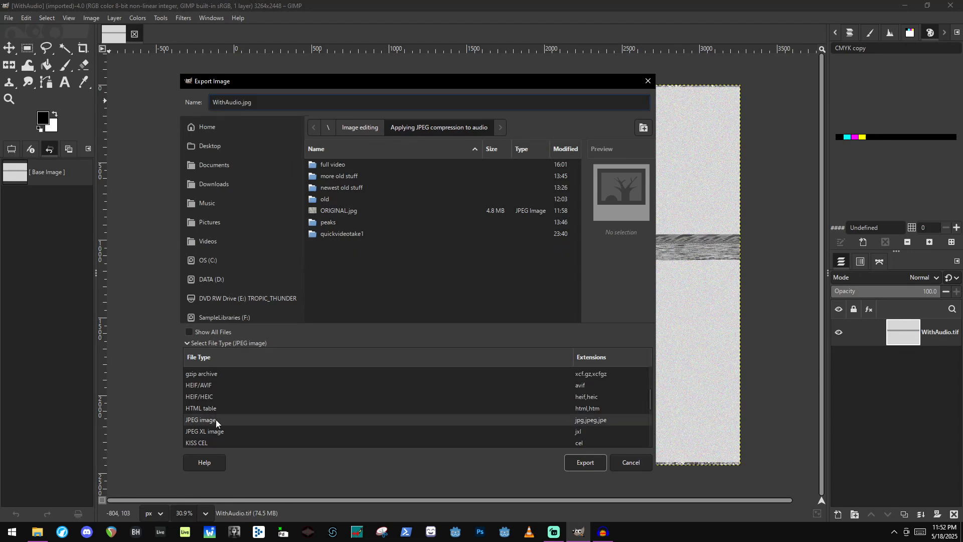
left_click(239, 104)
type("_comp")
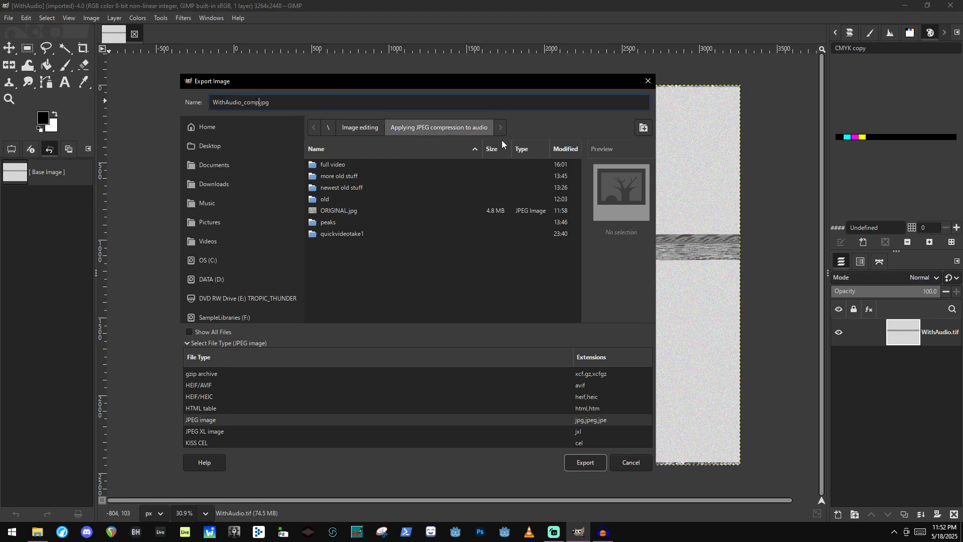
left_click(581, 462)
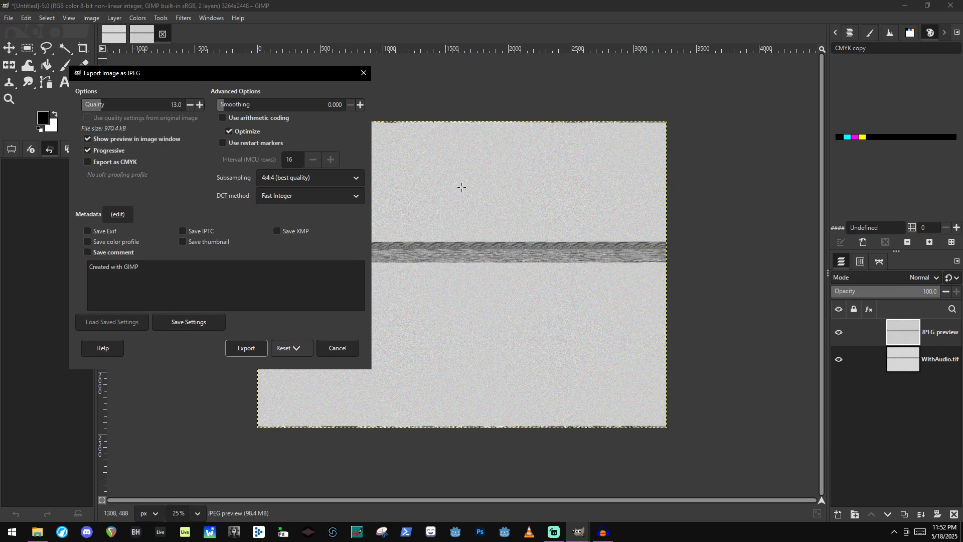
Zoom into the audio band in the export preview and try JPEG quality 86.5 and 19.7 with smoothing 0.317.
scroll(426, 181, "up", 10)
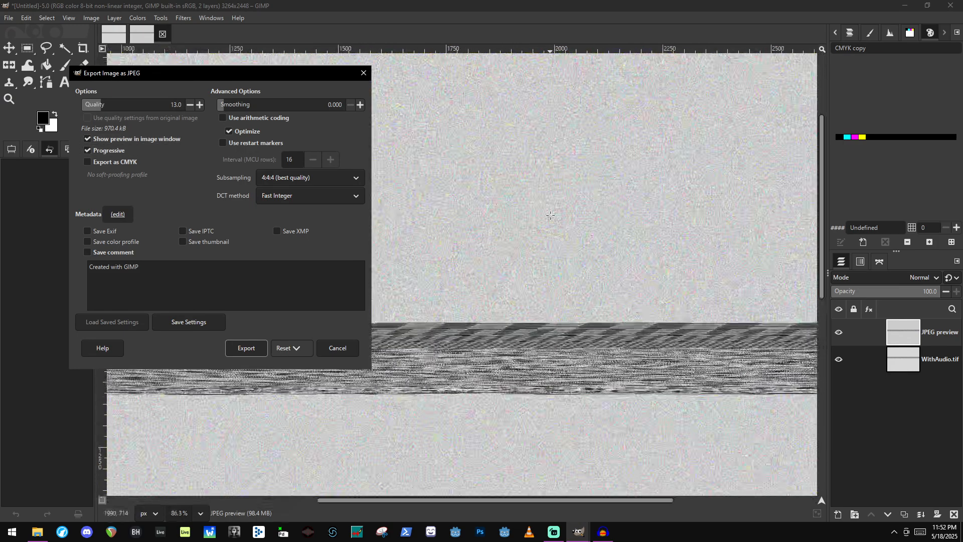
scroll(512, 273, "up", 4)
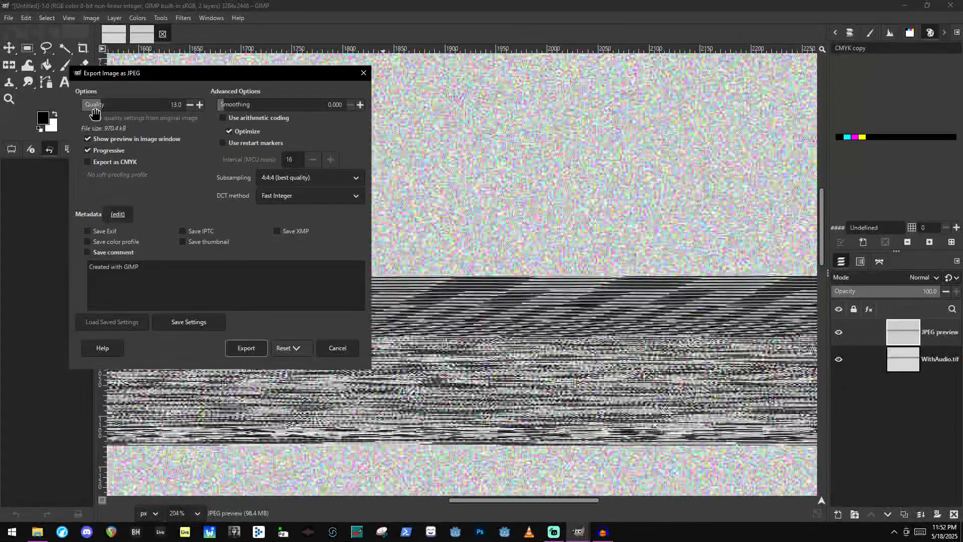
left_click(167, 103)
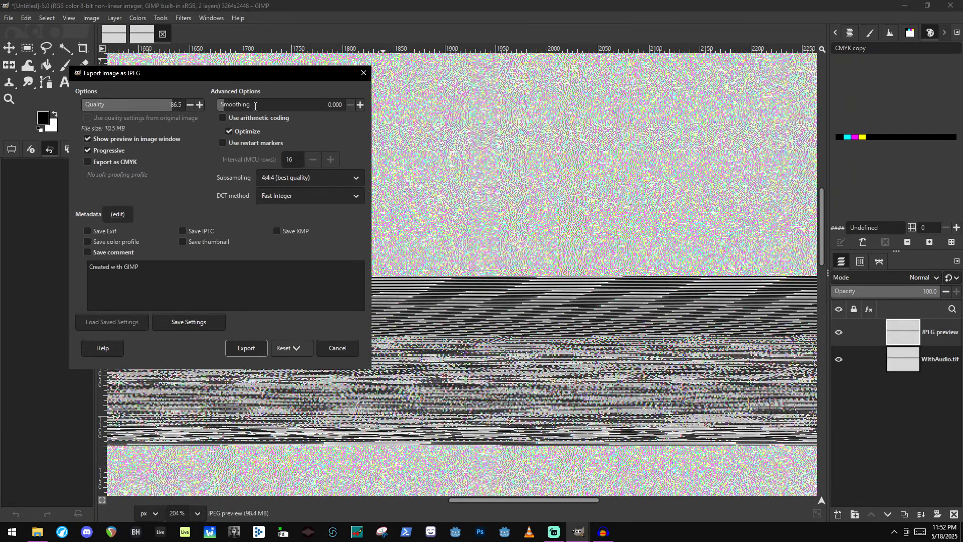
left_click(288, 106)
left_click(262, 106)
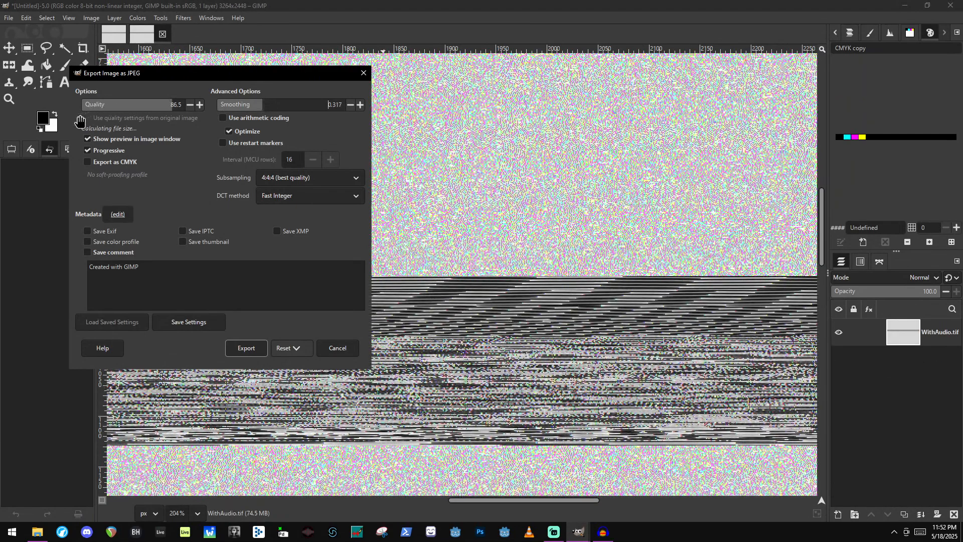
left_click(105, 105)
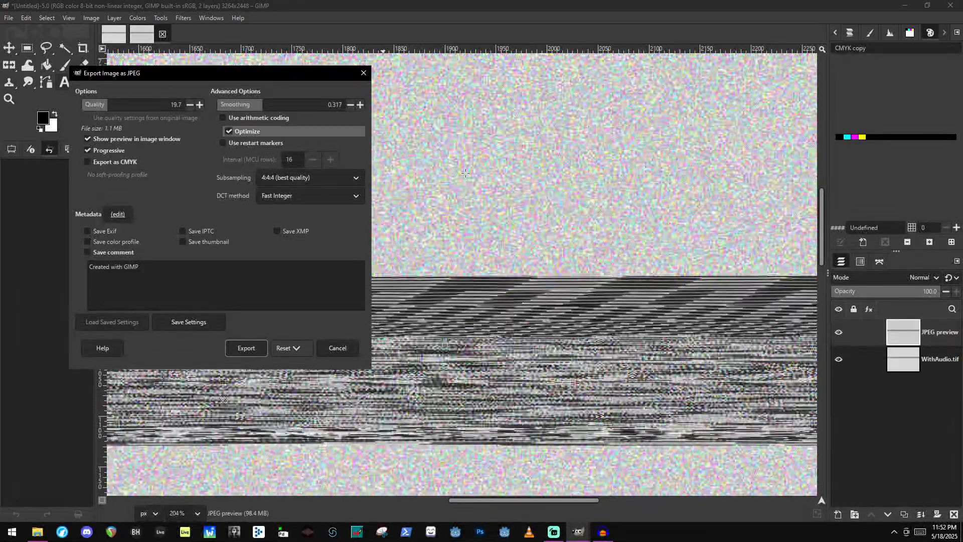
Try JPEG quality 0 with smoothing 1.000 and examine the noise and audio band in the preview.
left_click_drag(104, 105, 76, 106)
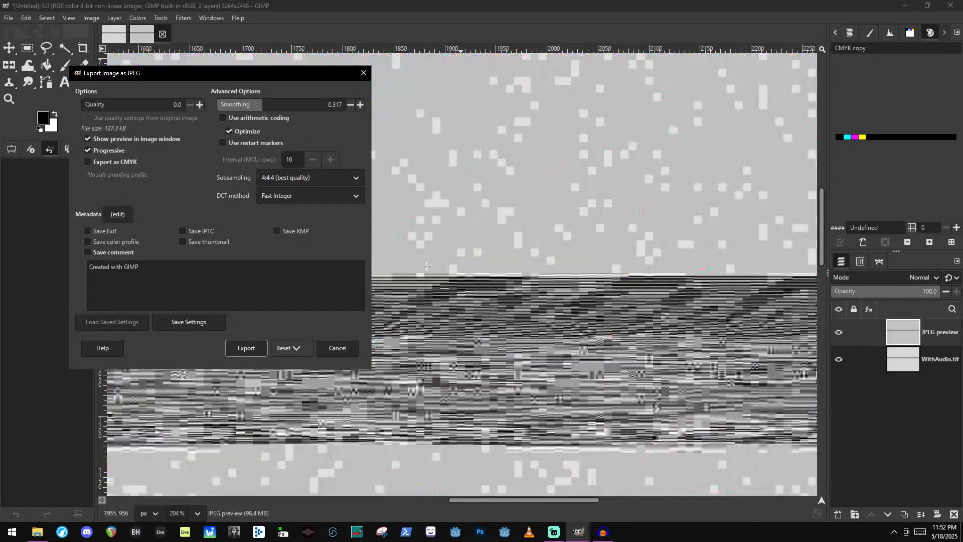
left_click_drag(297, 105, 621, 118)
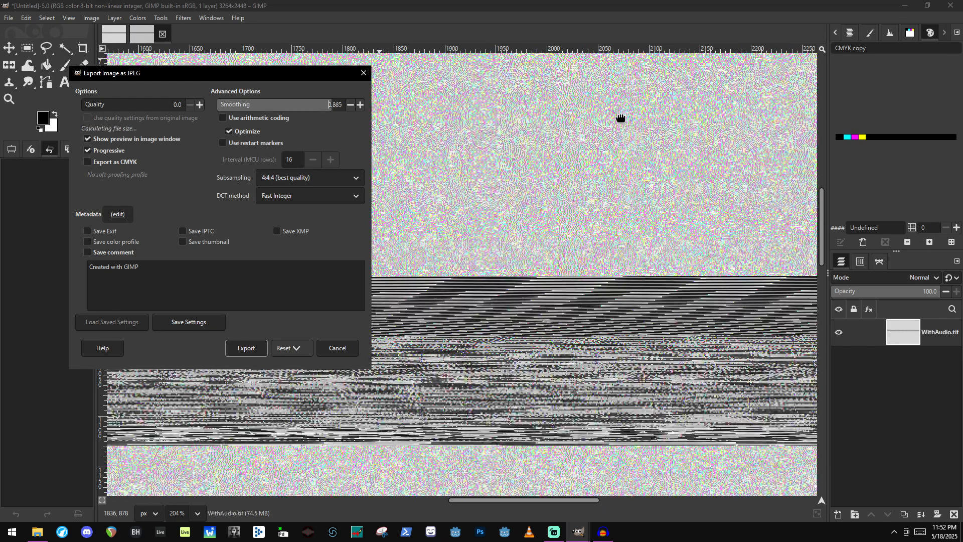
scroll(606, 313, "down", 5)
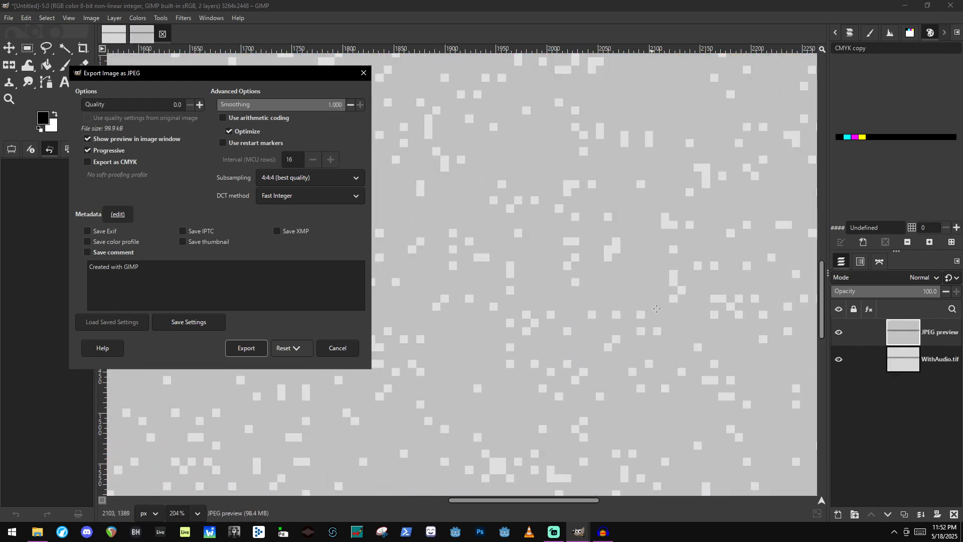
scroll(657, 309, "up", 10)
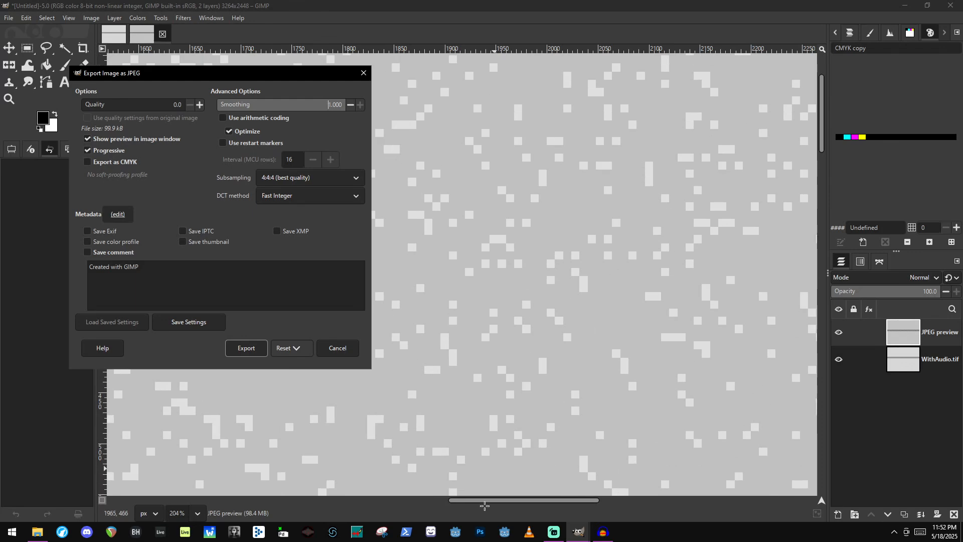
scroll(768, 356, "down", 6)
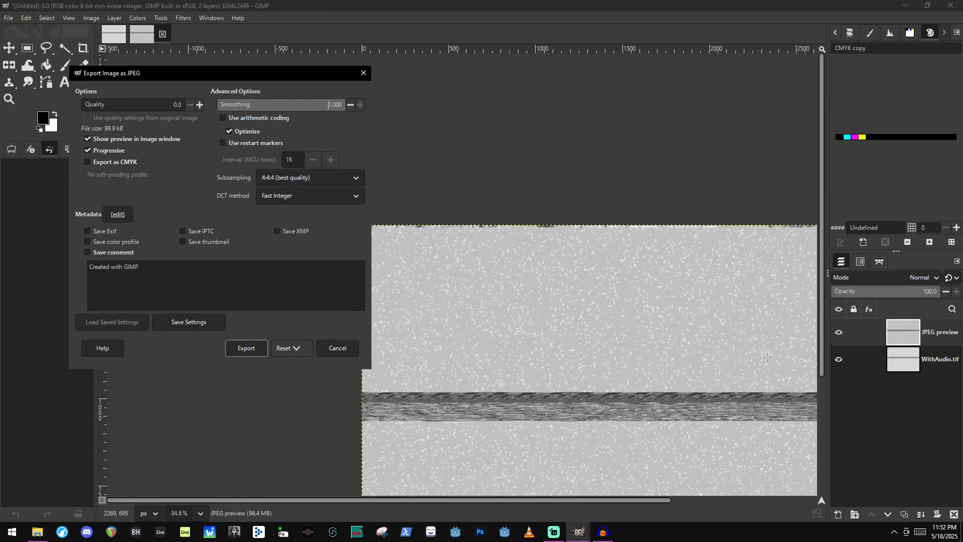
scroll(725, 156, "up", 3)
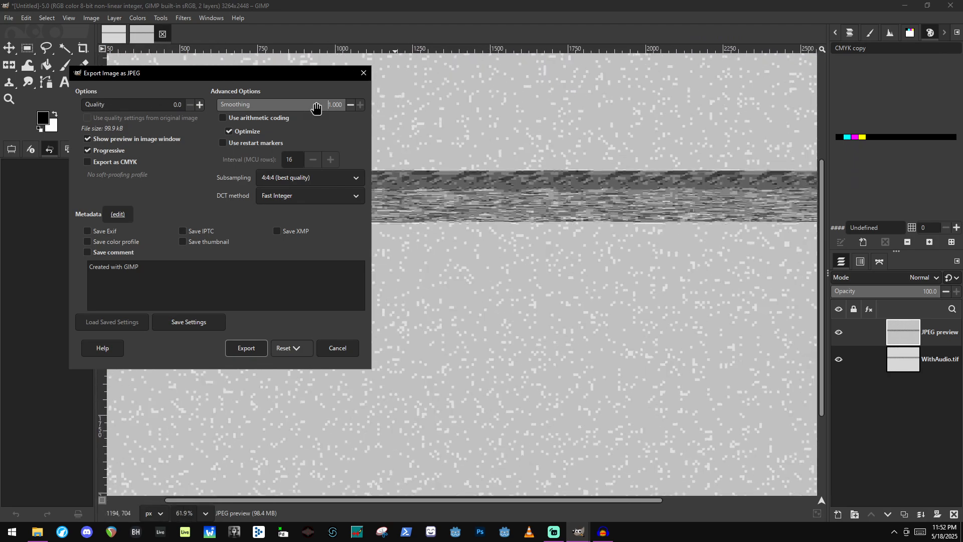
Set the JPEG quality to 51.8 and smoothing to 0.103, checking the striped audio band closely in the preview.
left_click_drag(318, 105, 138, 106)
scroll(535, 192, "up", 3)
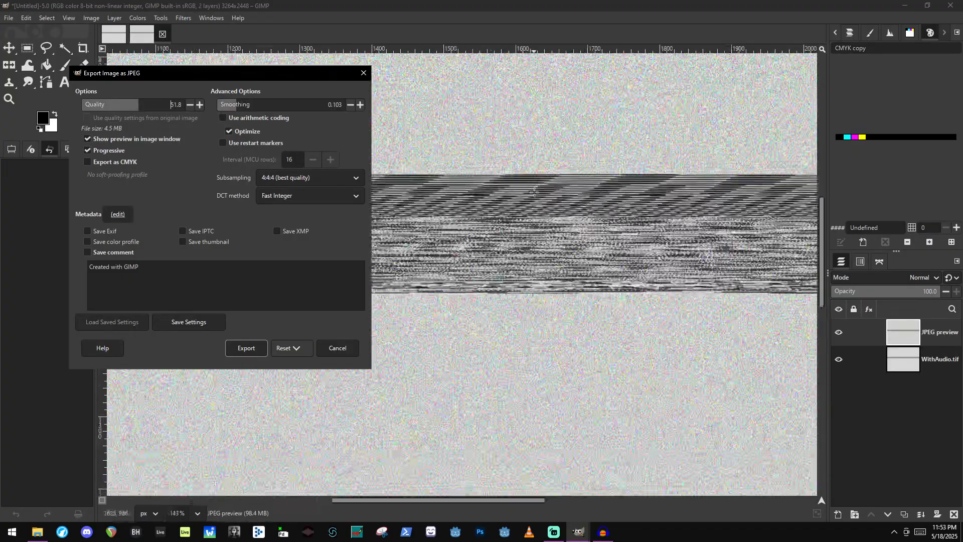
scroll(534, 192, "up", 2)
scroll(519, 235, "up", 2)
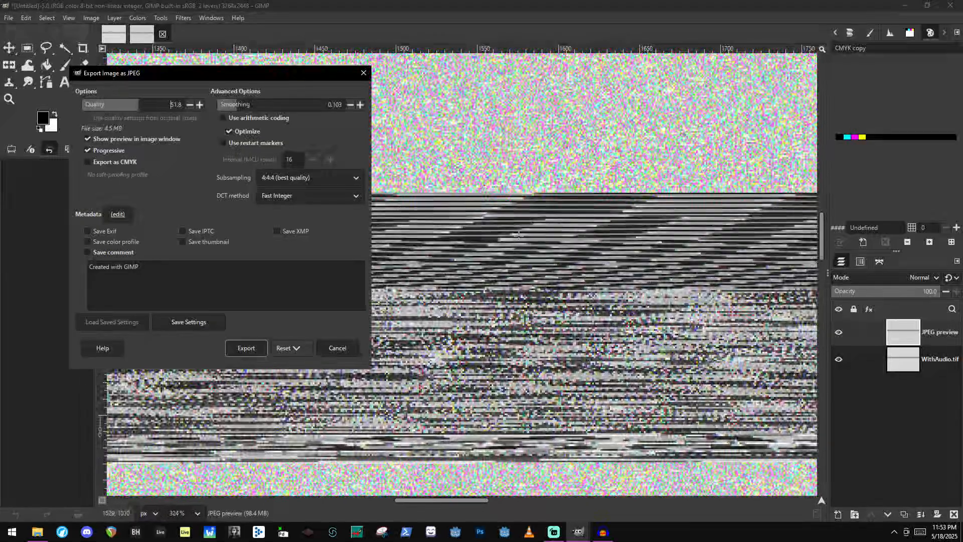
scroll(519, 235, "up", 2)
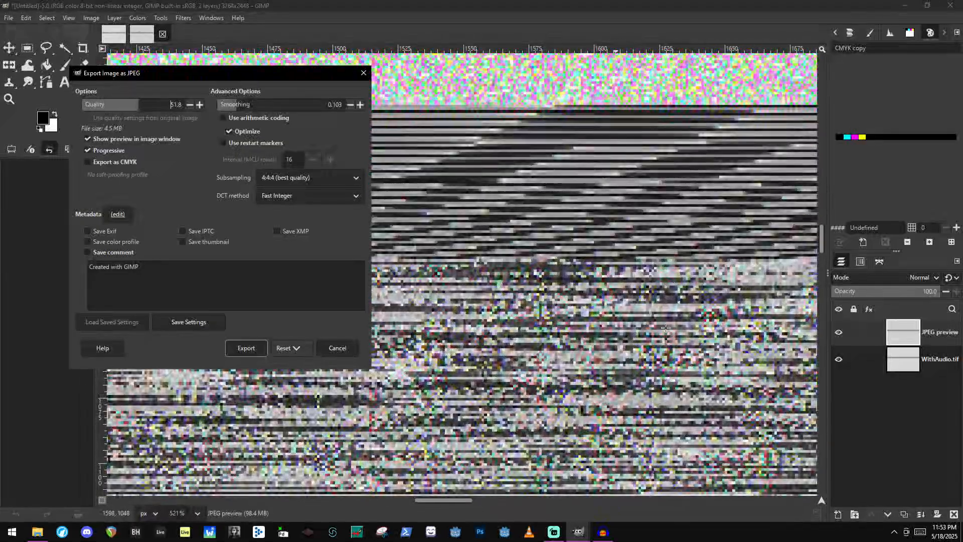
Check the noise above and below the audio band in the preview, then complete the JPEG export.
scroll(666, 327, "down", 1)
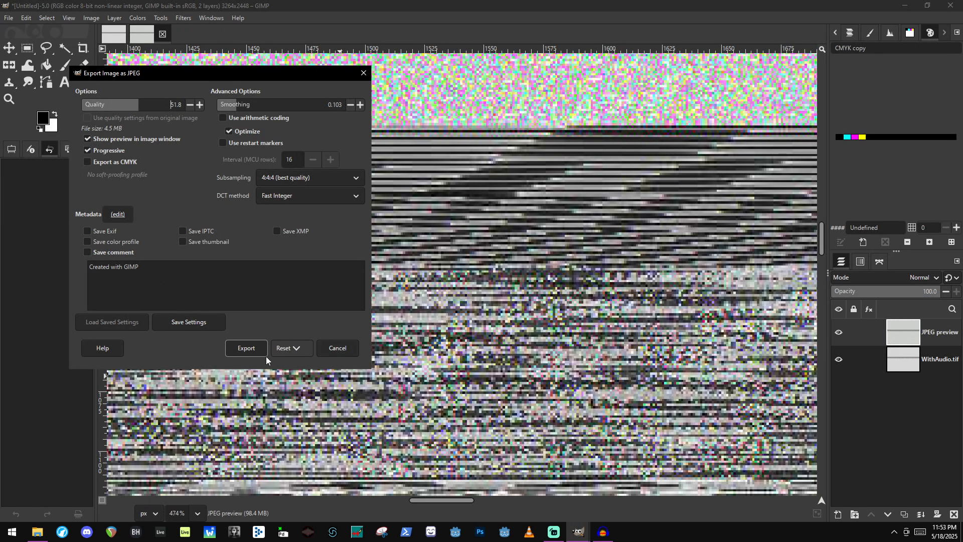
scroll(649, 331, "down", 10)
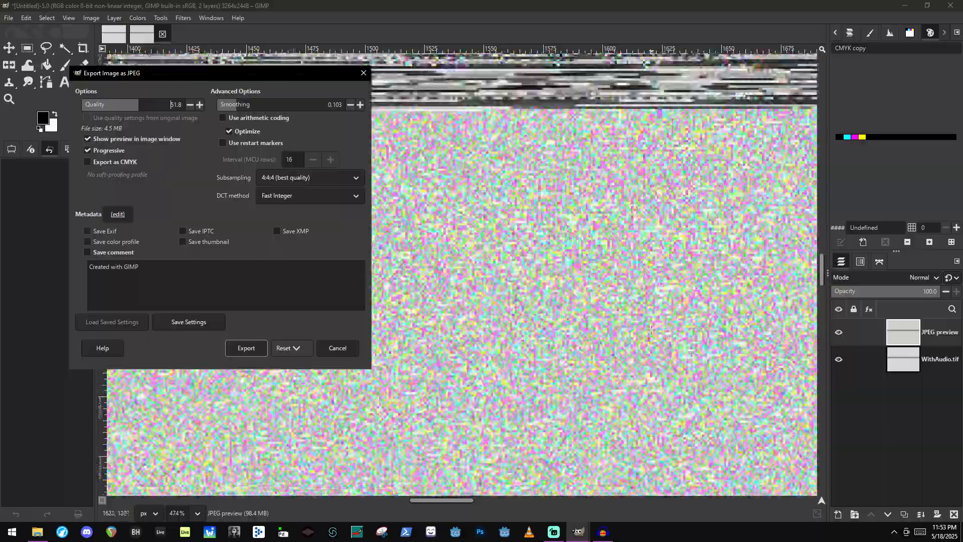
scroll(648, 331, "up", 10)
scroll(648, 331, "up", 10)
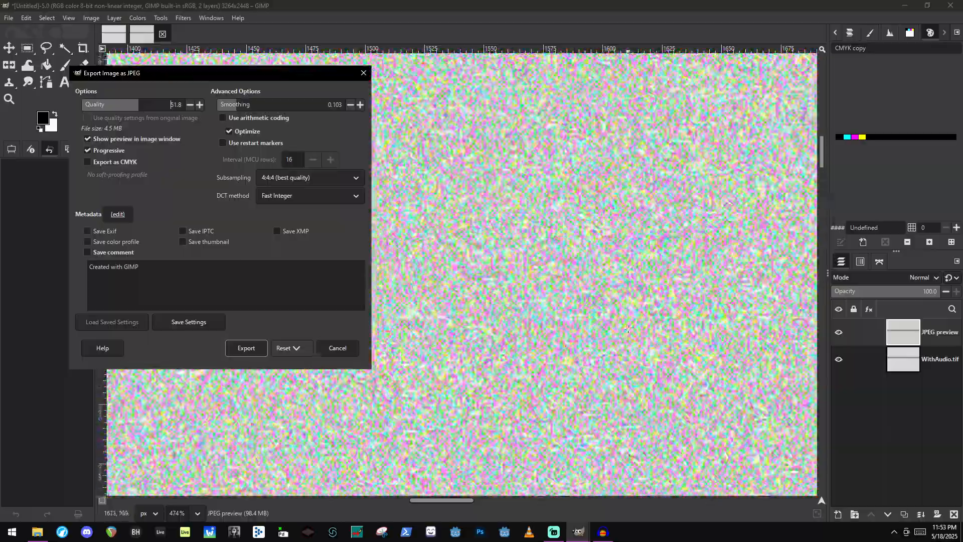
scroll(621, 331, "down", 10)
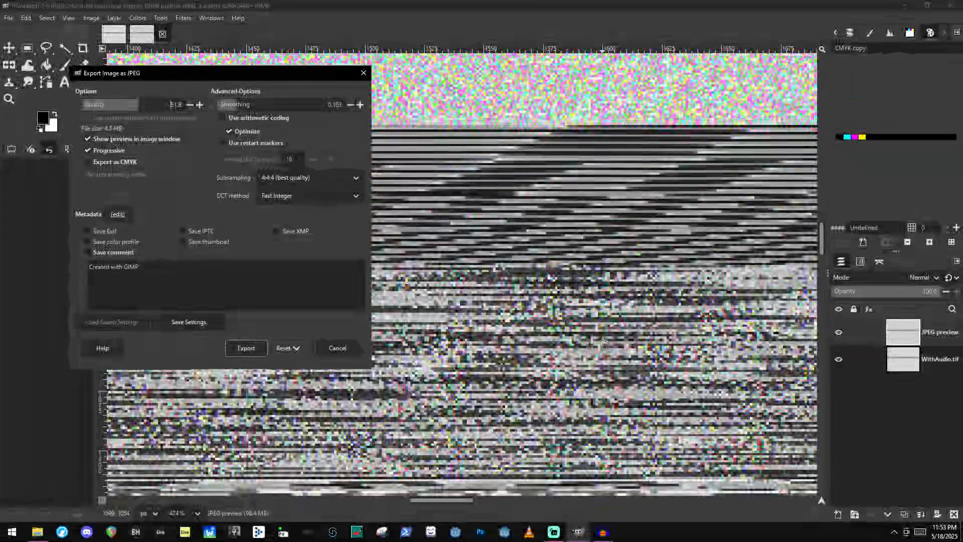
left_click(249, 348)
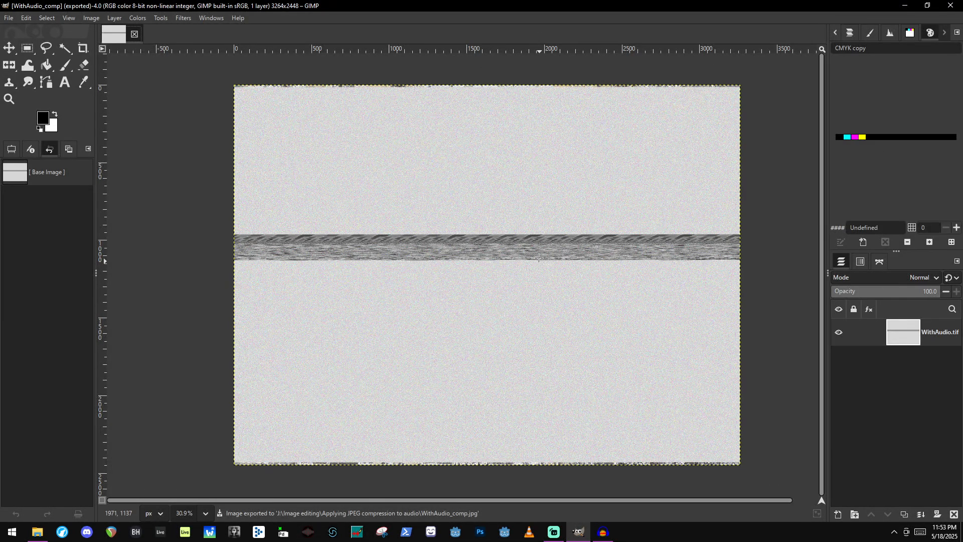
Open the exported WithAudio_comp.jpg and inspect its audio band and surrounding noise up close.
scroll(538, 258, "up", 3)
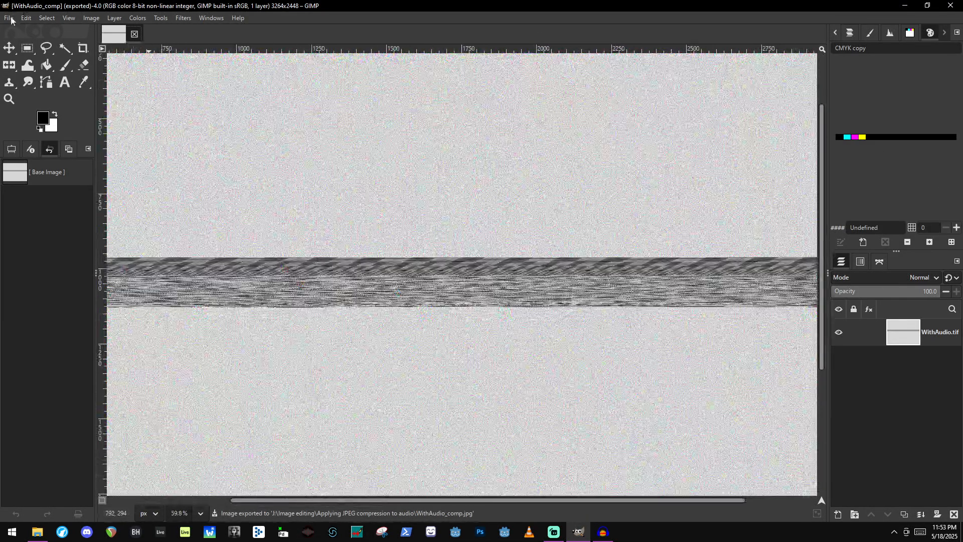
left_click(11, 20)
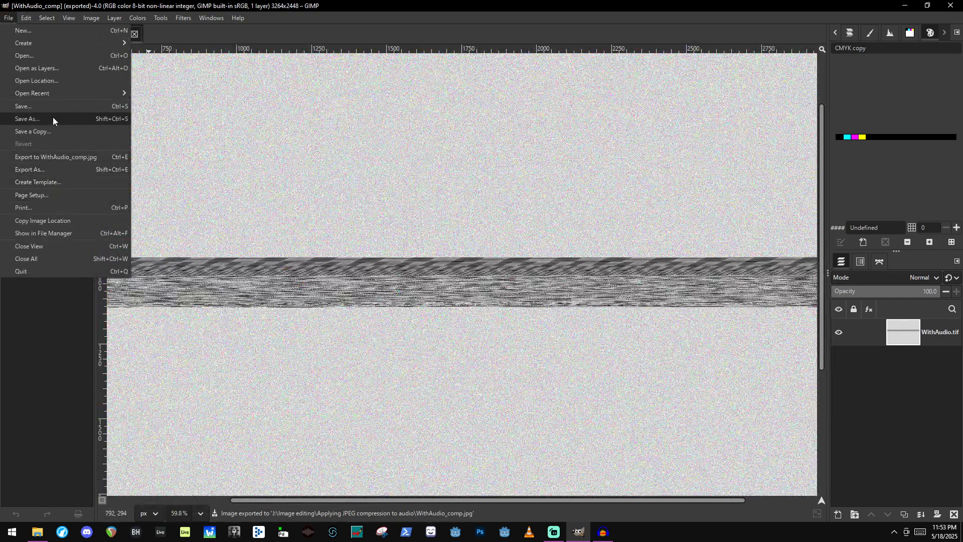
left_click(49, 56)
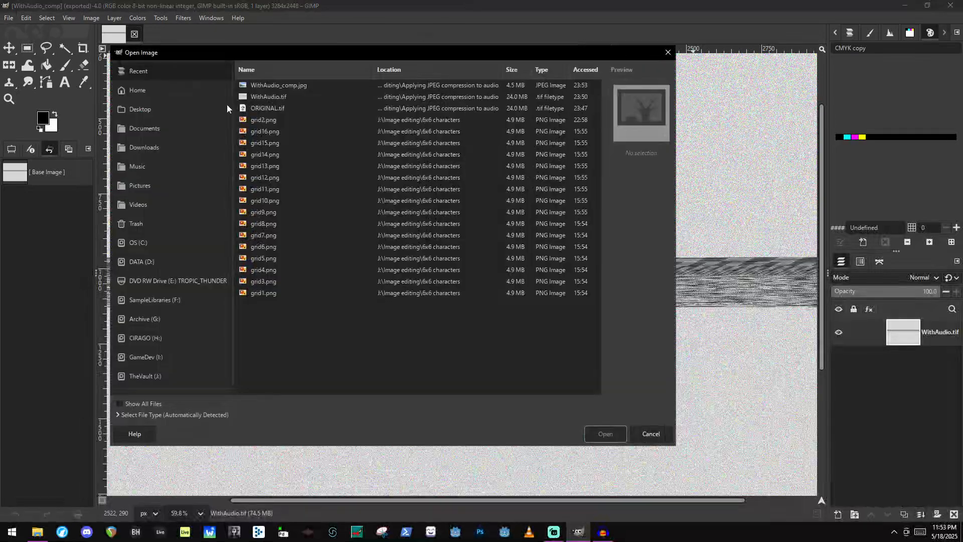
left_click(338, 86)
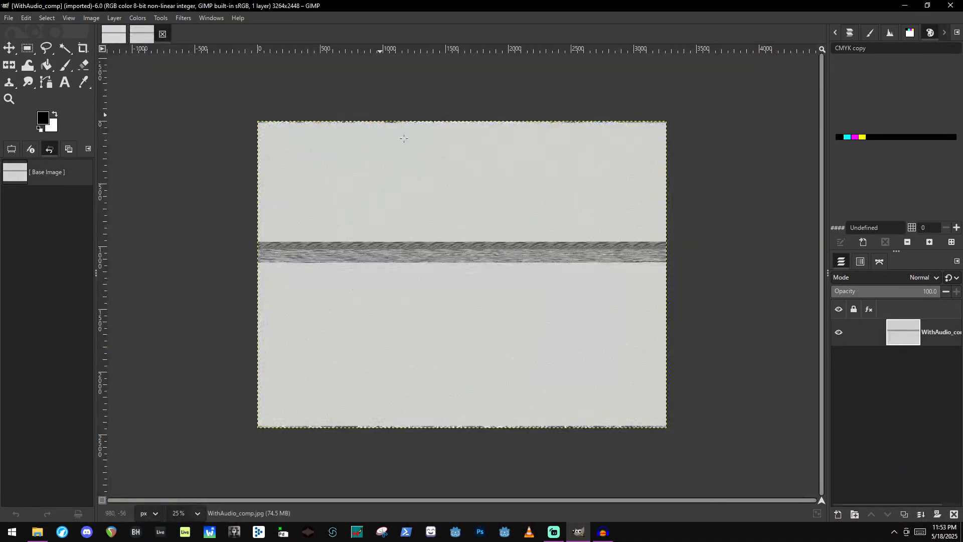
scroll(451, 276, "up", 7)
scroll(532, 351, "down", 3)
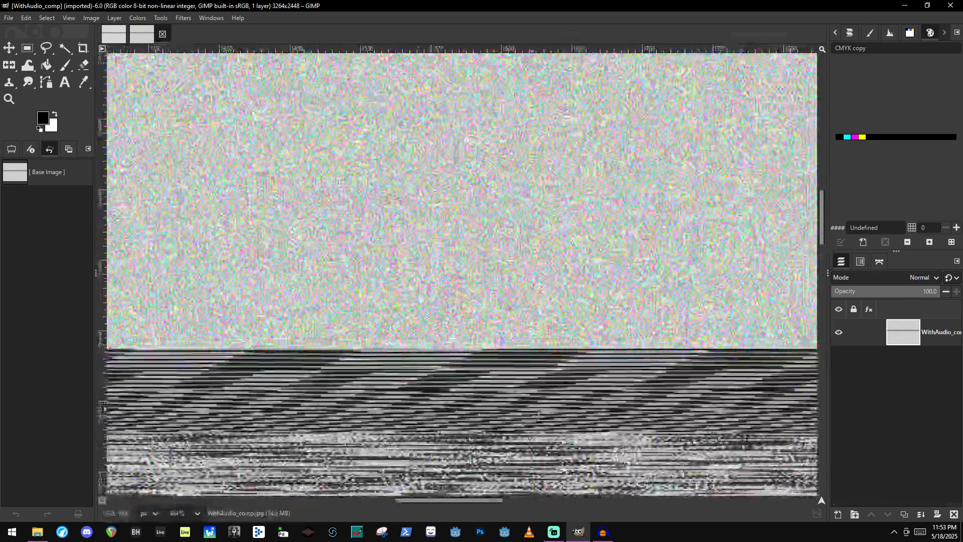
scroll(574, 434, "up", 2)
Start exporting the image as a TIFF file named WithAudio_comp.tif in the same folder.
left_click(10, 18)
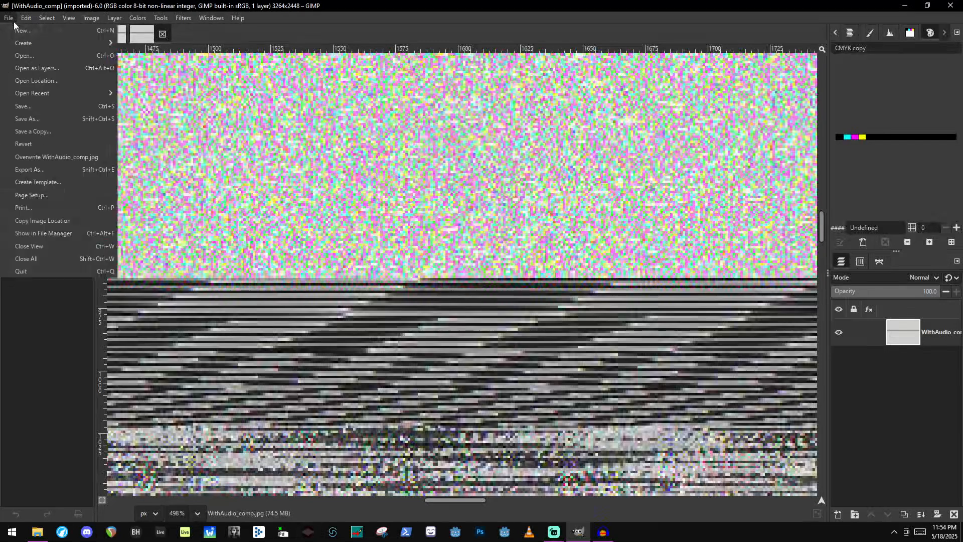
left_click(53, 169)
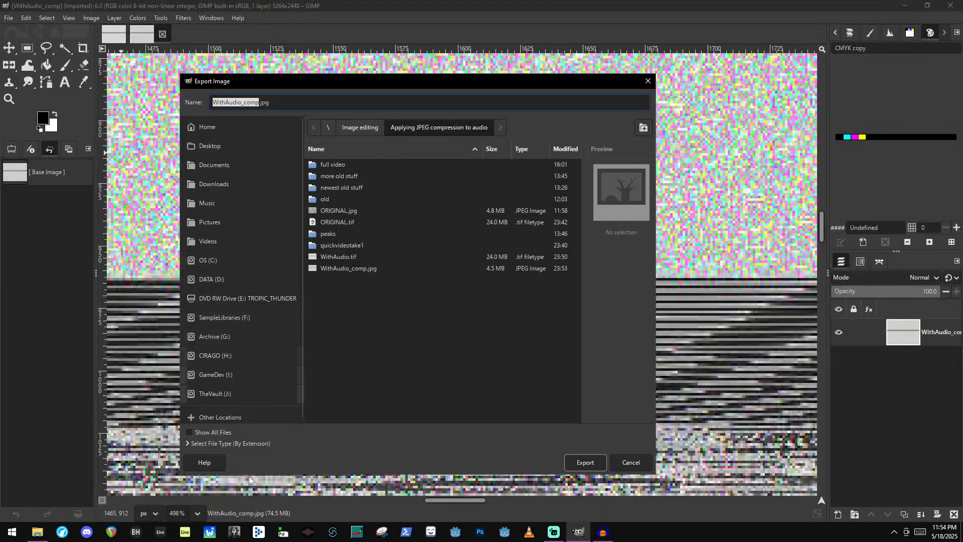
left_click(221, 443)
scroll(233, 421, "down", 10)
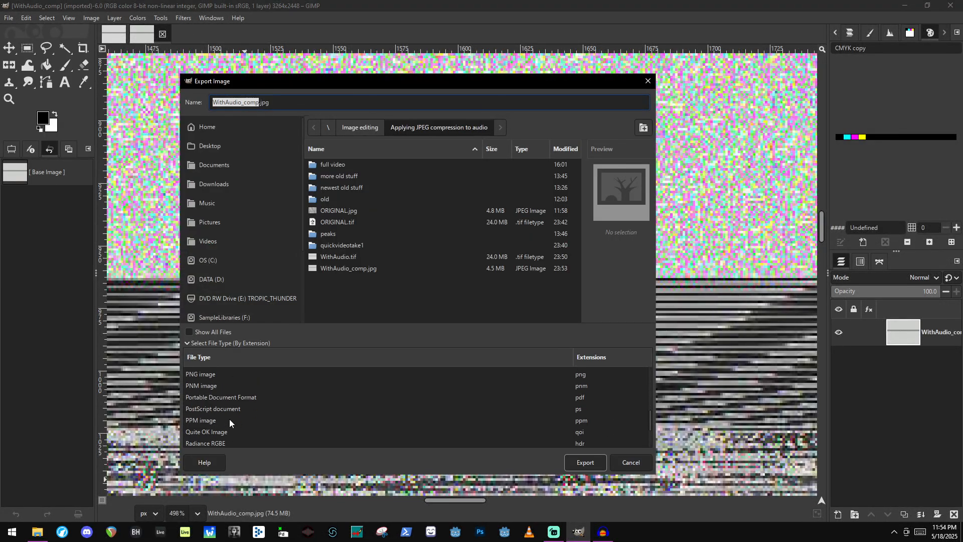
scroll(231, 420, "down", 3)
left_click(231, 398)
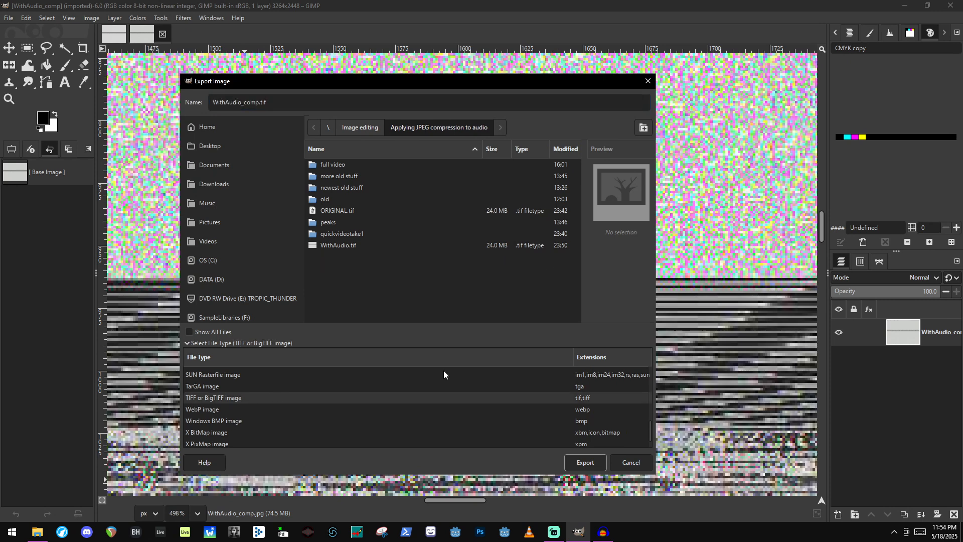
left_click(234, 103)
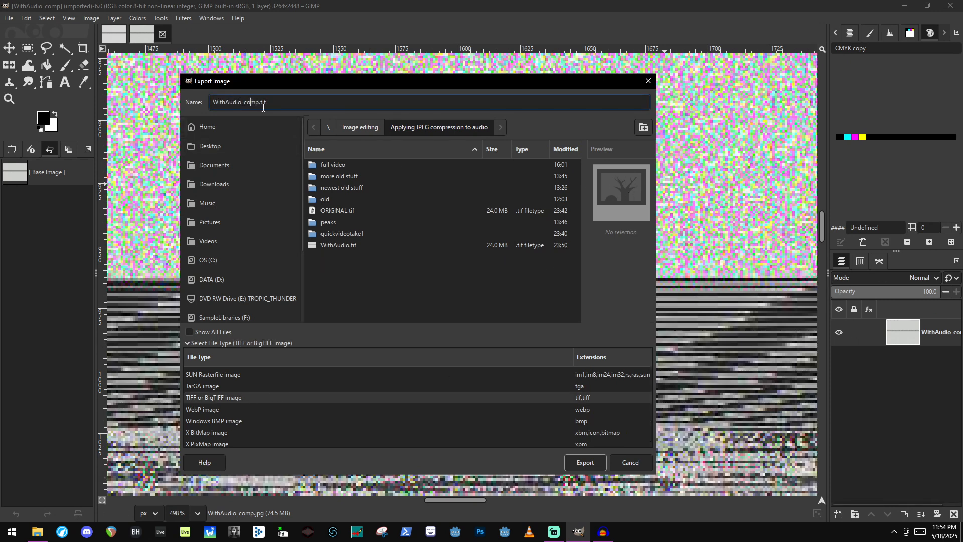
left_click(572, 463)
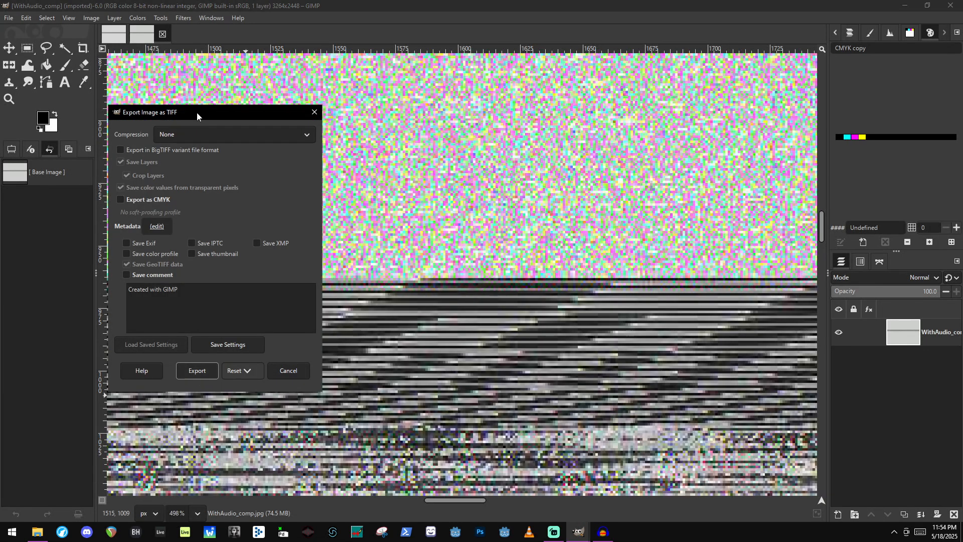
Keep the TIFF compression at None and complete the export.
left_click(196, 134)
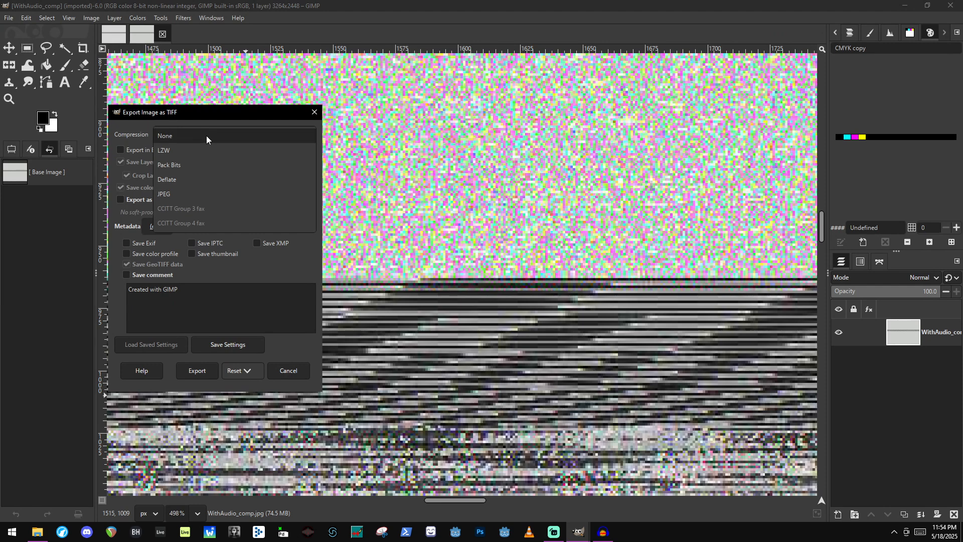
left_click(207, 135)
left_click(212, 137)
left_click(215, 134)
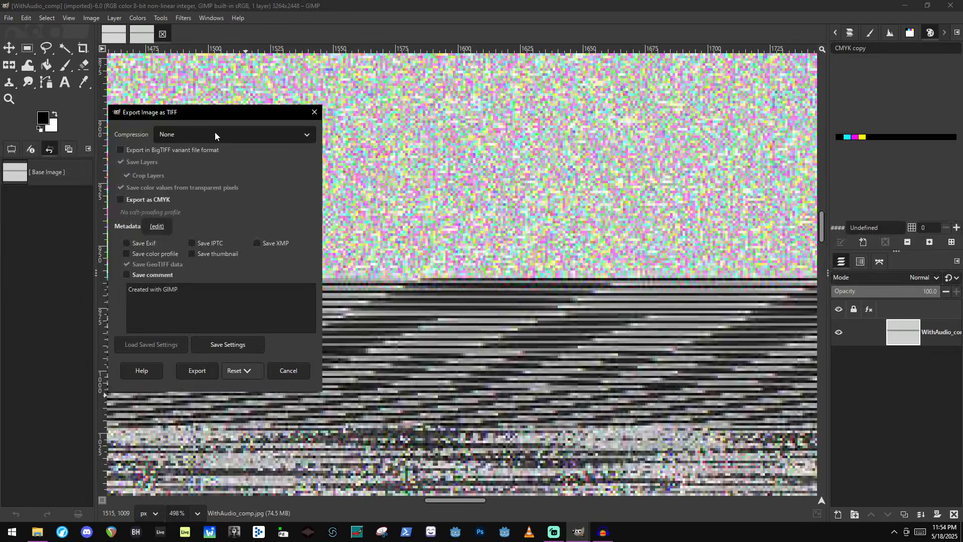
left_click(201, 371)
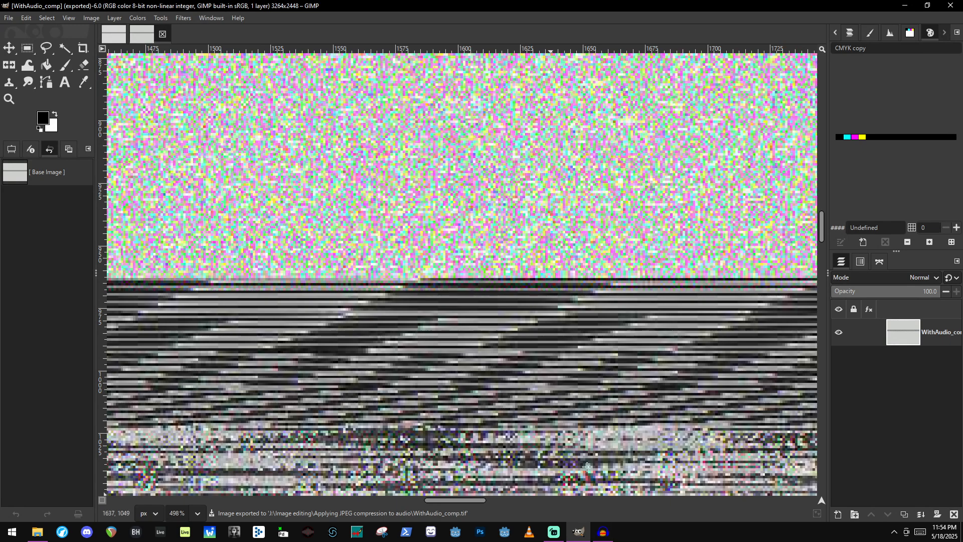
Switch to Audacity and import WithAudio_comp.tif as raw data with U-Law encoding, default endianness, one mono channel and a 48000 Hz sample rate.
scroll(527, 294, "down", 8)
scroll(512, 331, "up", 2)
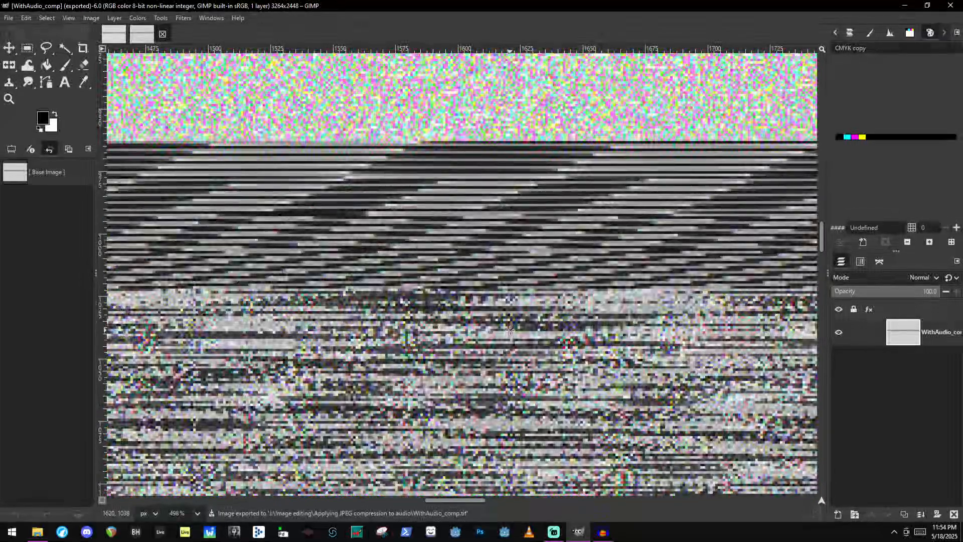
scroll(501, 346, "down", 6)
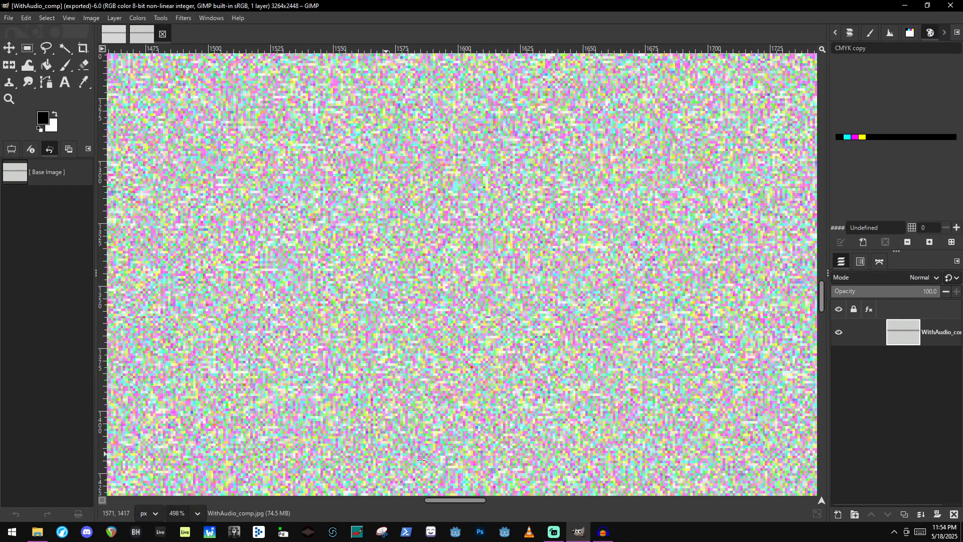
left_click(603, 531)
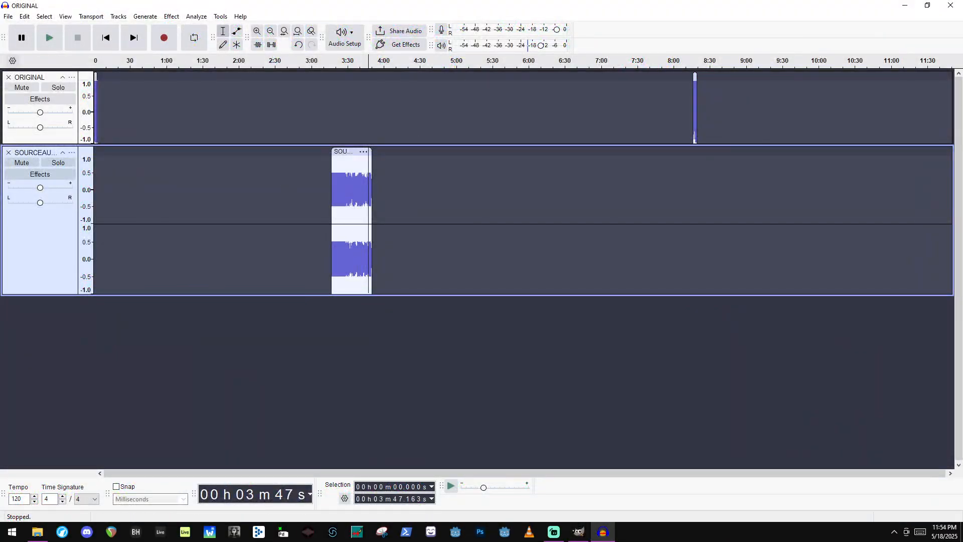
left_click(8, 16)
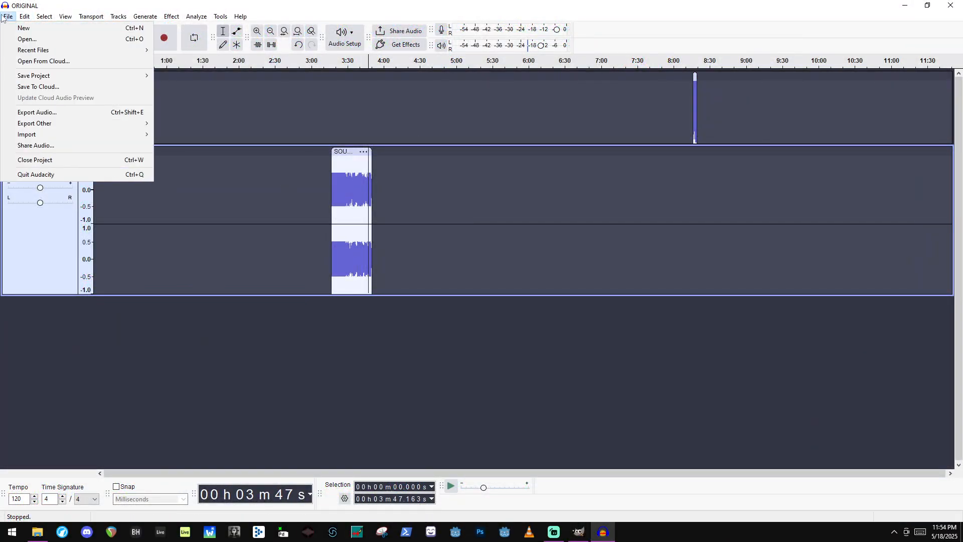
mouse_move(67, 131)
left_click(206, 167)
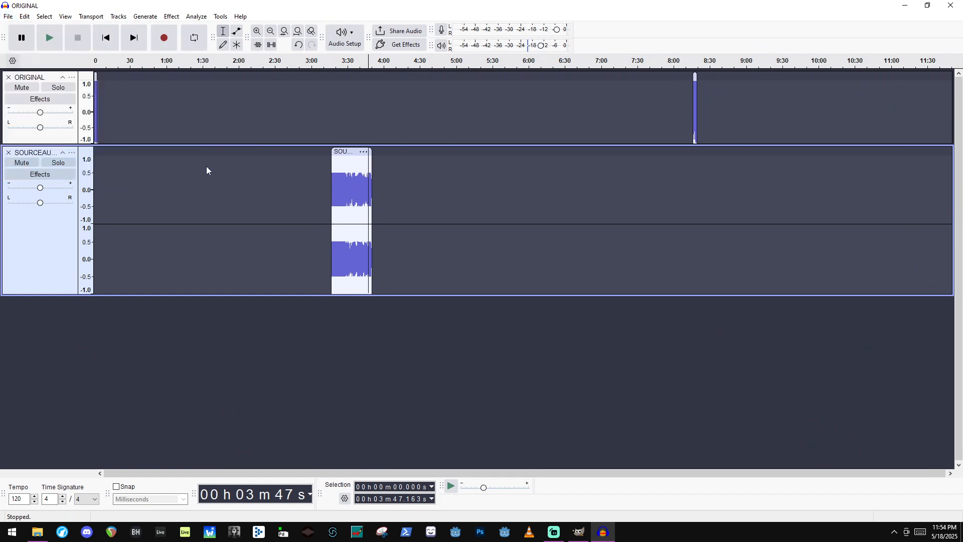
left_click(239, 160)
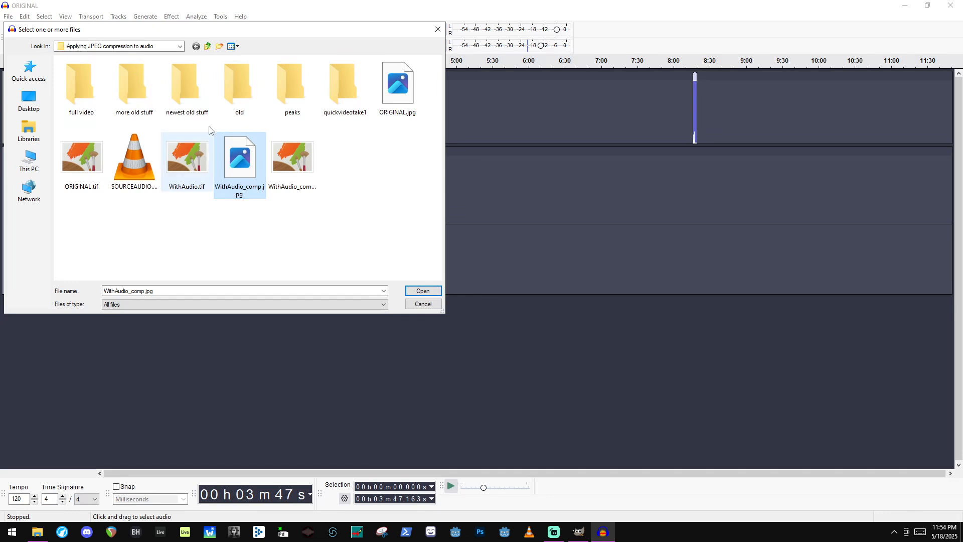
left_click(279, 160)
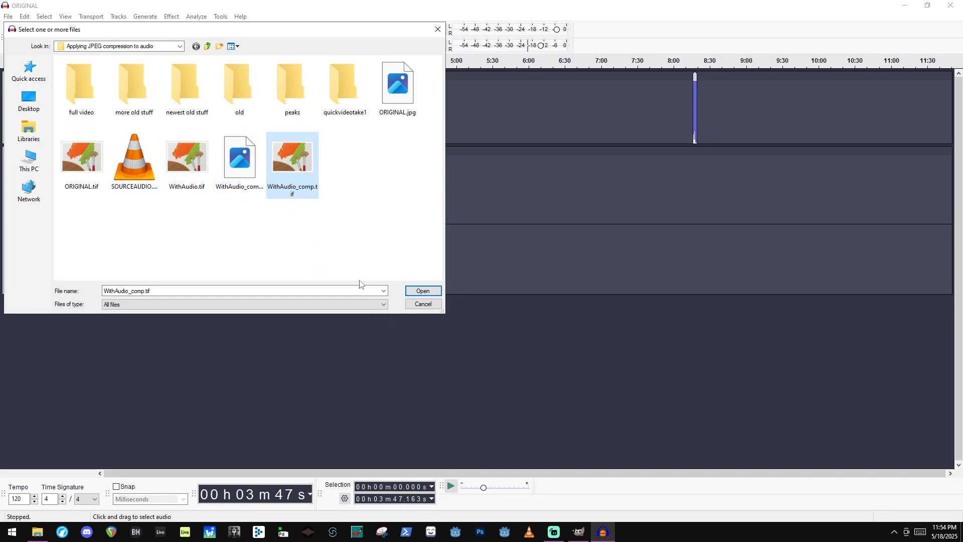
left_click(423, 291)
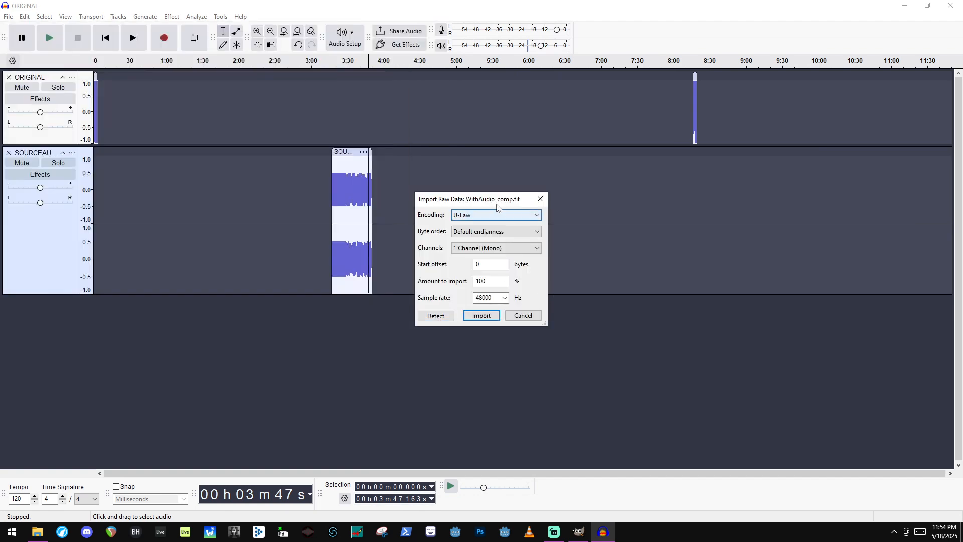
left_click(485, 315)
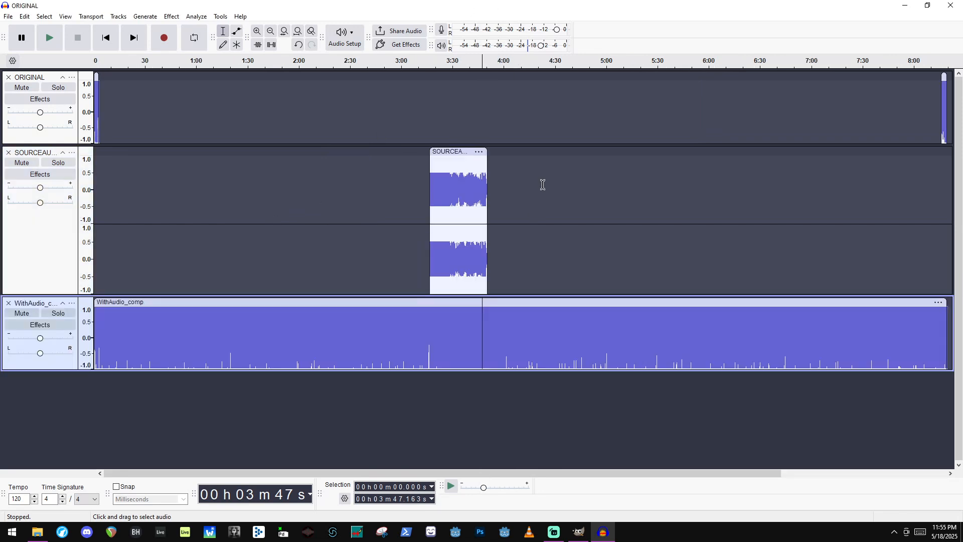
Examine the WithAudio_comp waveform beneath the SOURCEAUDIO clip, comparing the embedded audio section with the surrounding noise.
scroll(425, 253, "down", 4)
scroll(420, 261, "up", 2)
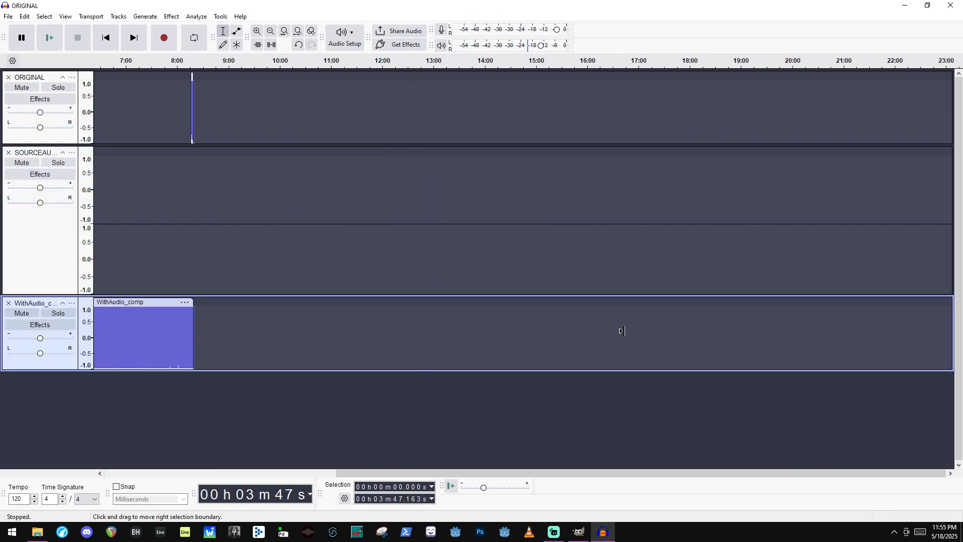
scroll(619, 328, "down", 2)
left_click(123, 327, "shift")
scroll(379, 346, "up", 6)
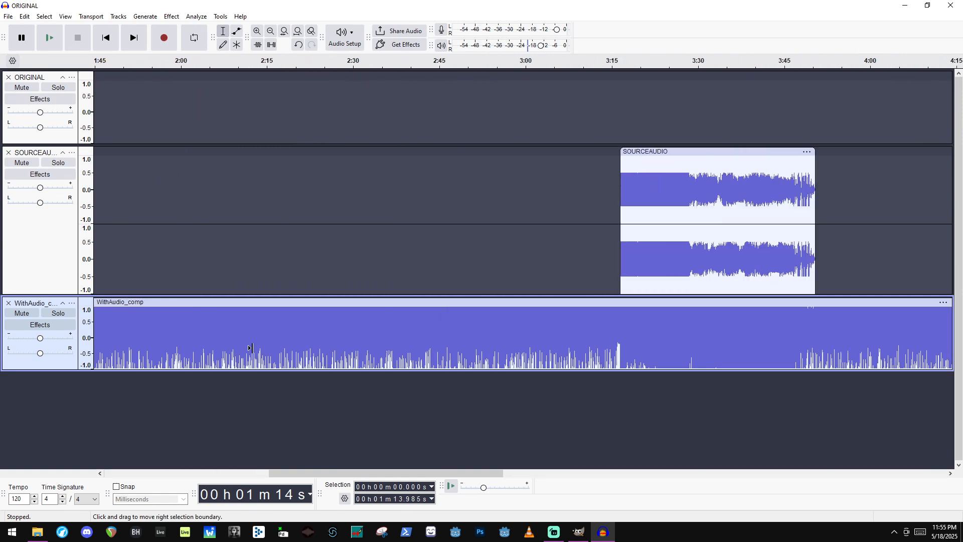
scroll(380, 346, "down", 3)
scroll(489, 316, "down", 2)
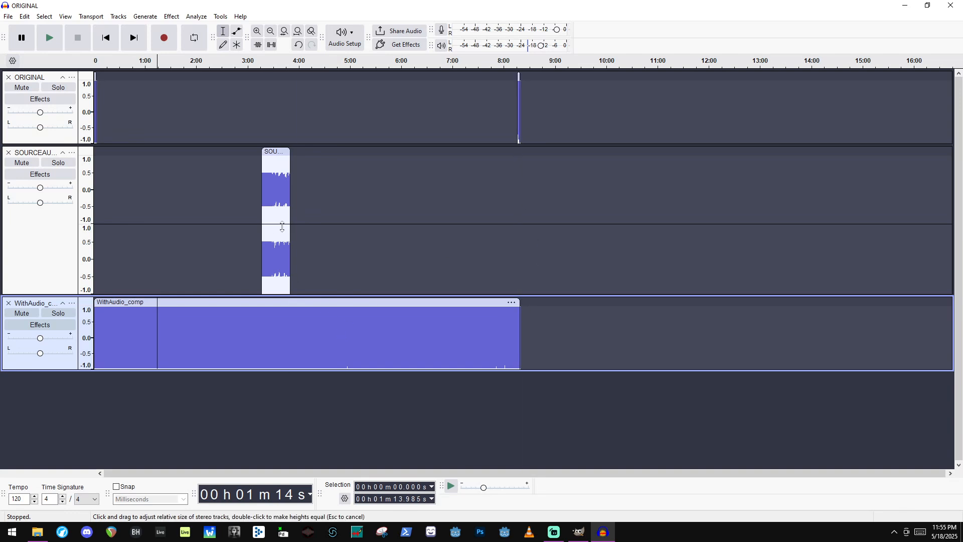
scroll(266, 317, "up", 5)
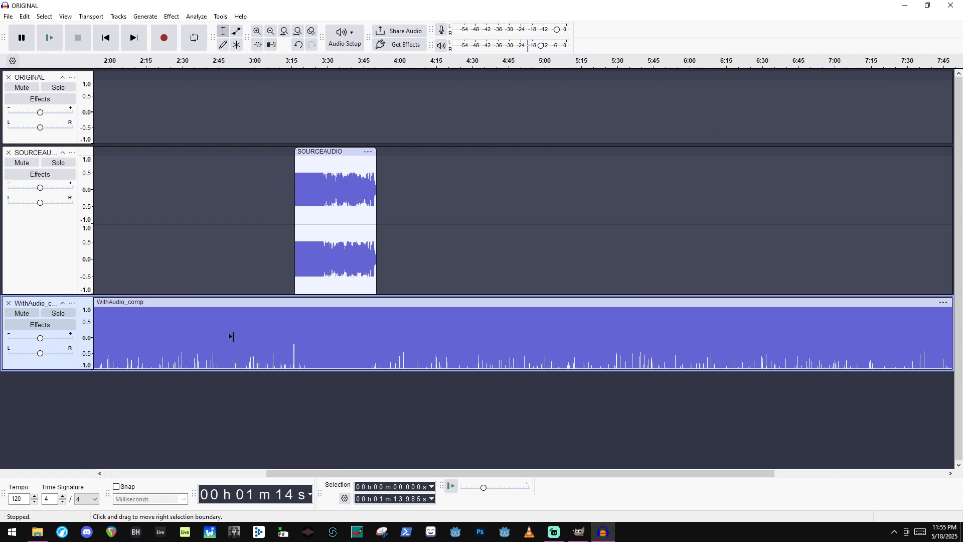
scroll(341, 341, "down", 3)
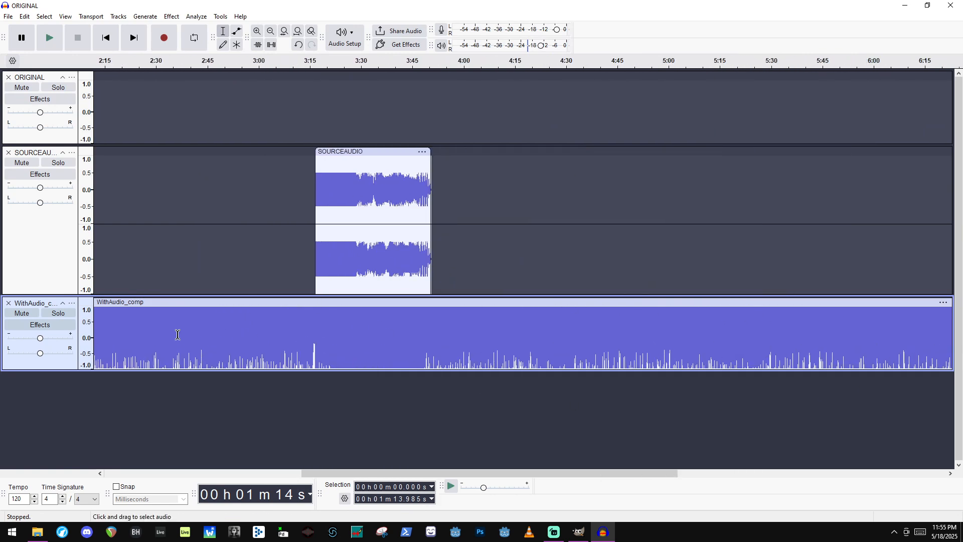
scroll(352, 327, "up", 2)
scroll(230, 327, "up", 2)
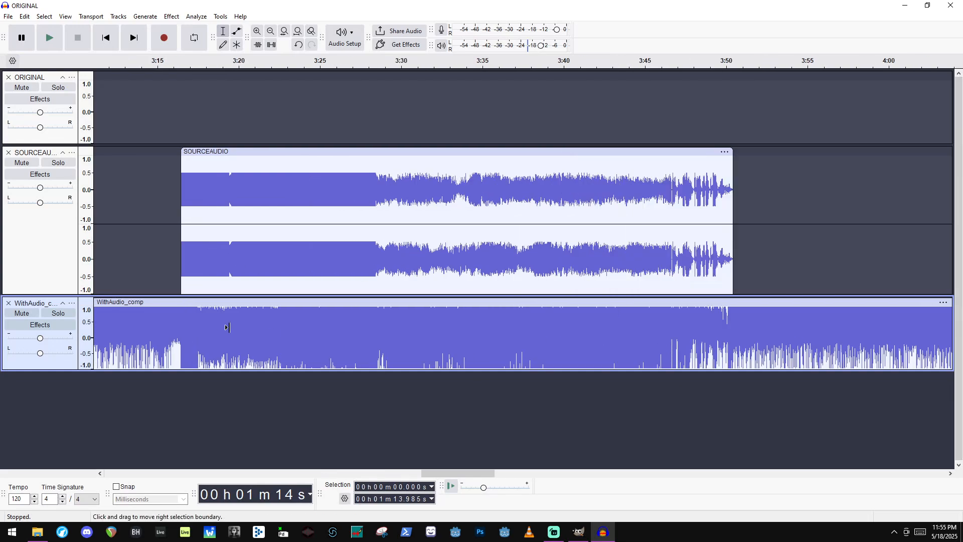
scroll(216, 339, "up", 2)
scroll(373, 317, "down", 2)
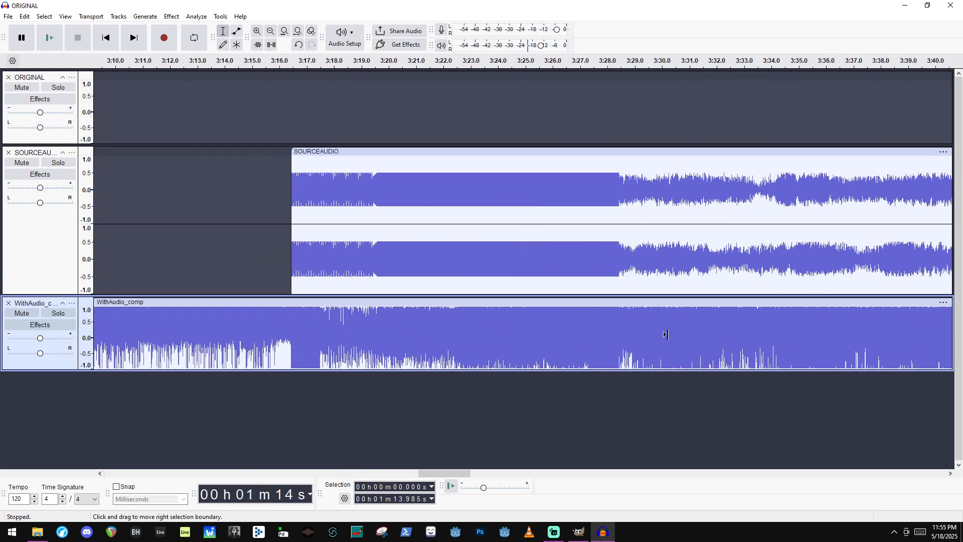
scroll(420, 262, "right", 5)
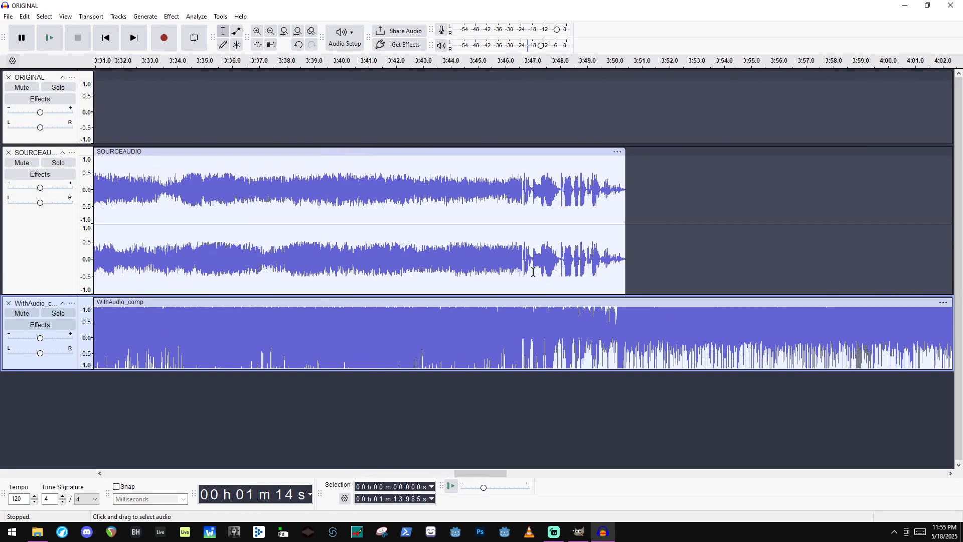
Solo the WithAudio_comp track and play its noise section from about 0:43.
scroll(485, 240, "down", 3)
left_click(58, 313)
scroll(342, 269, "down", 4)
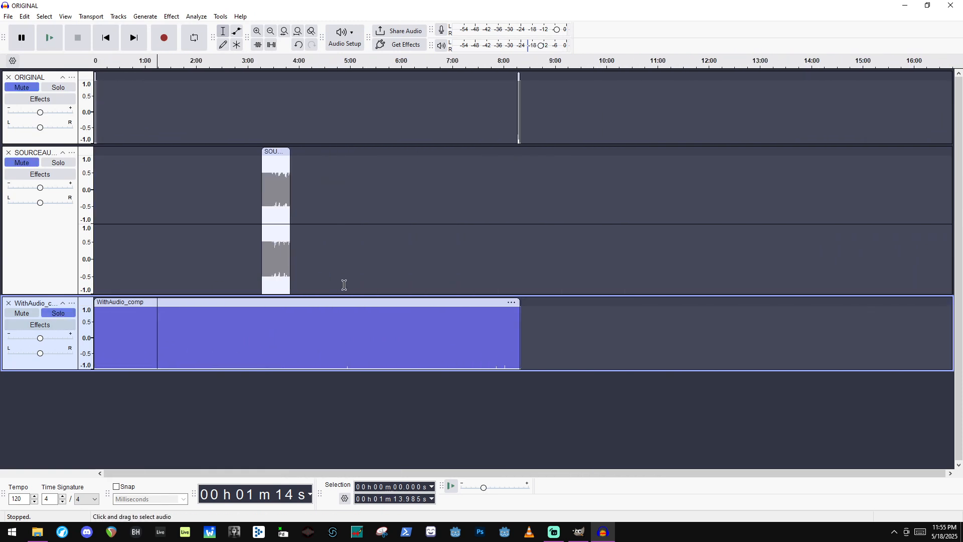
scroll(344, 282, "up", 3)
left_click(164, 346)
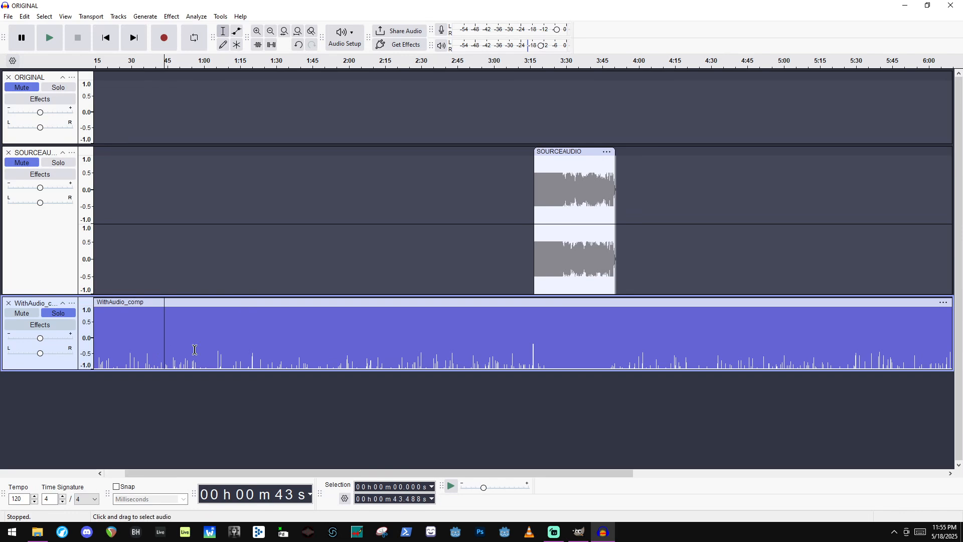
key("space")
Switch to GIMP to view the noise below the audio band, then return to Audacity and stop playback.
left_click(580, 532)
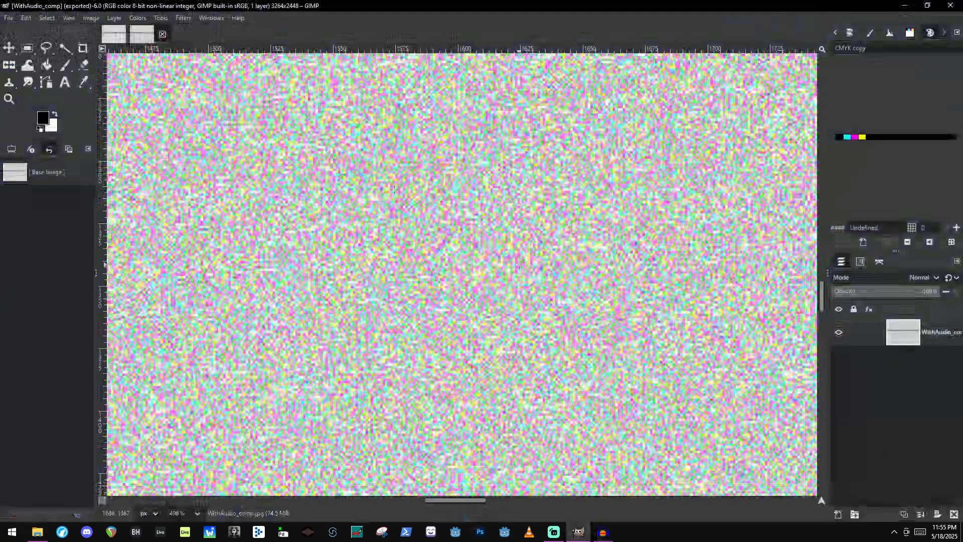
scroll(569, 170, "down", 5)
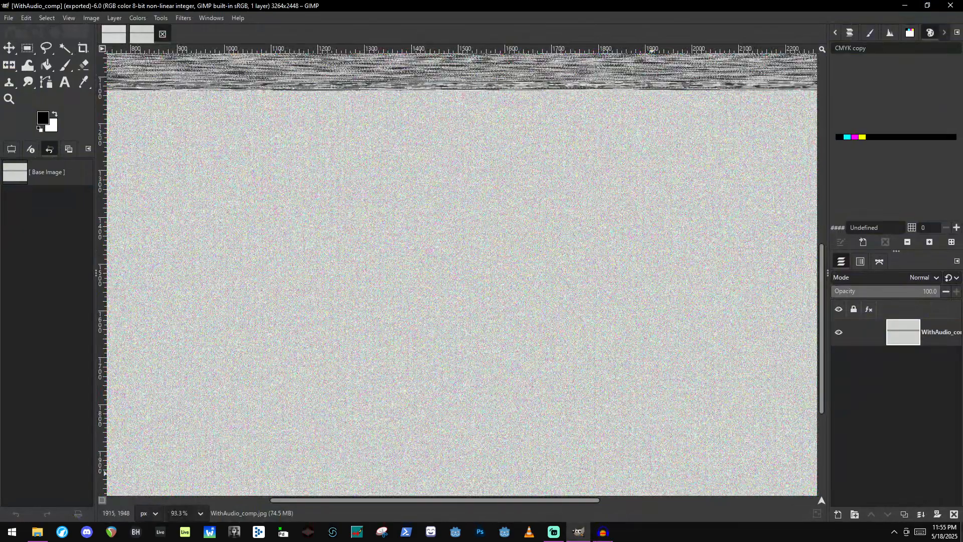
left_click(603, 532)
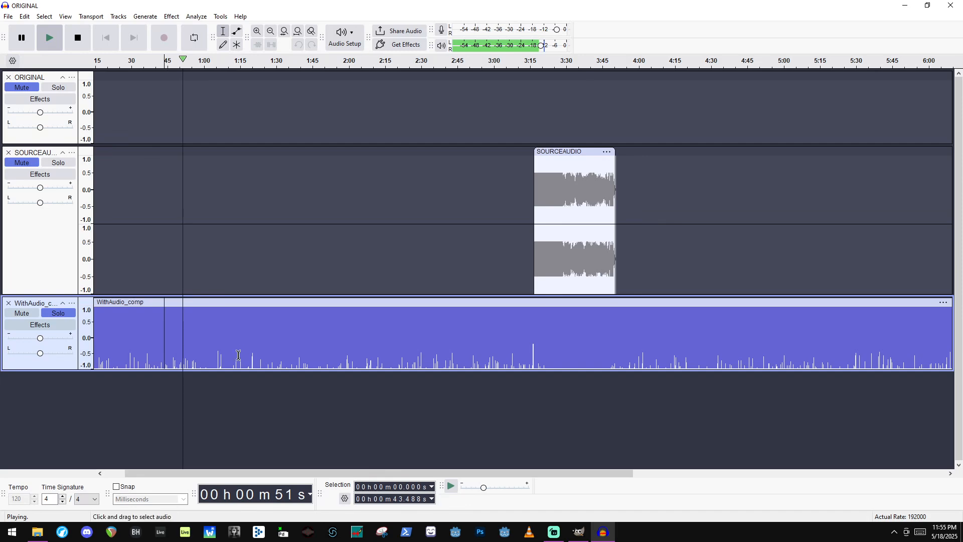
key("space")
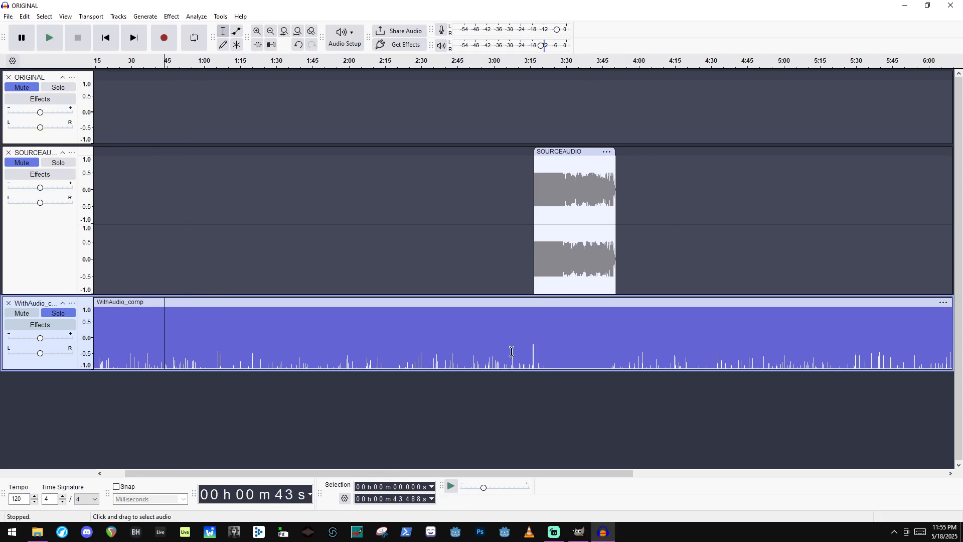
Play the WithAudio_comp track from the start of the embedded audio, at about 3:16.4, aligned with the SOURCEAUDIO clip.
left_click(531, 337)
scroll(555, 328, "up", 8)
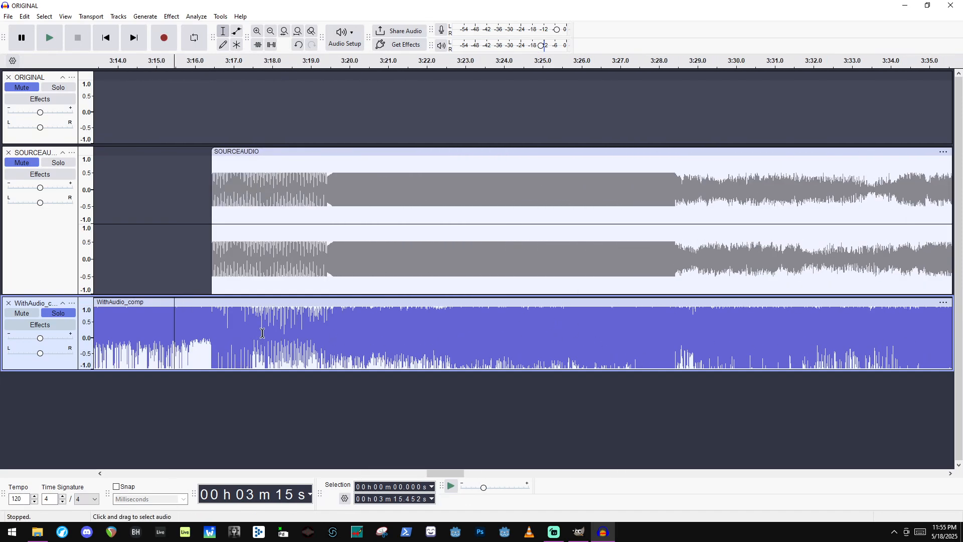
left_click(209, 335)
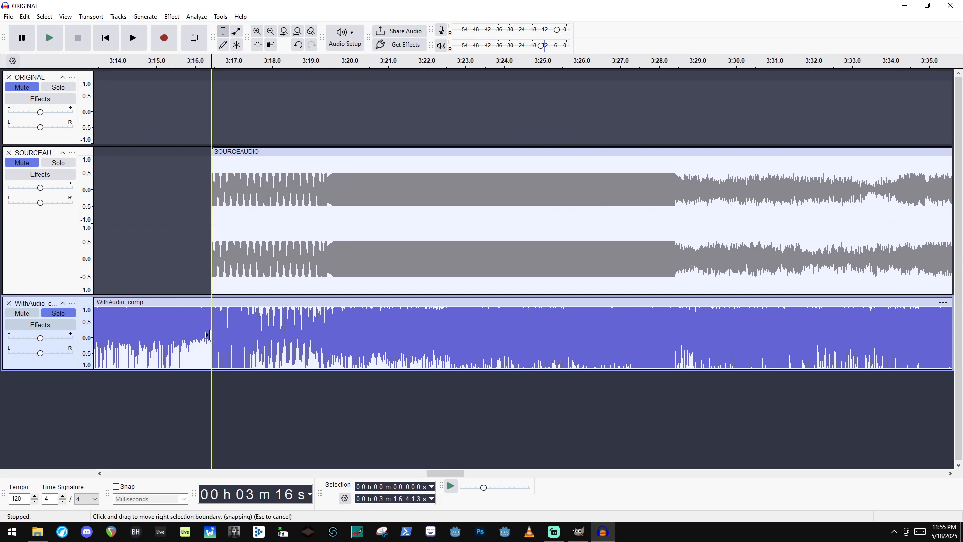
key("space")
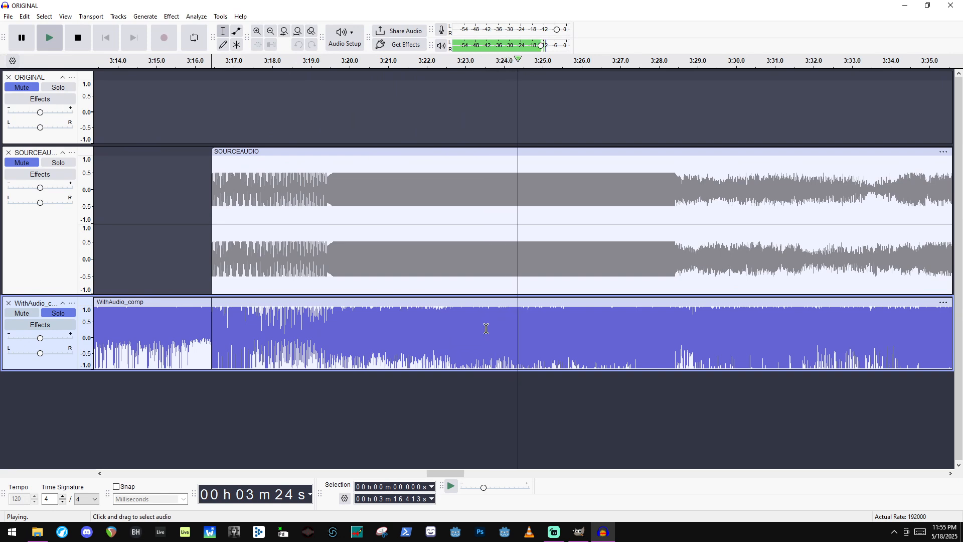
Follow the WithAudio_comp playback along the timeline to the end of the SOURCEAUDIO clip at about 3:50, and stop it there.
left_click_drag(447, 474, 460, 476)
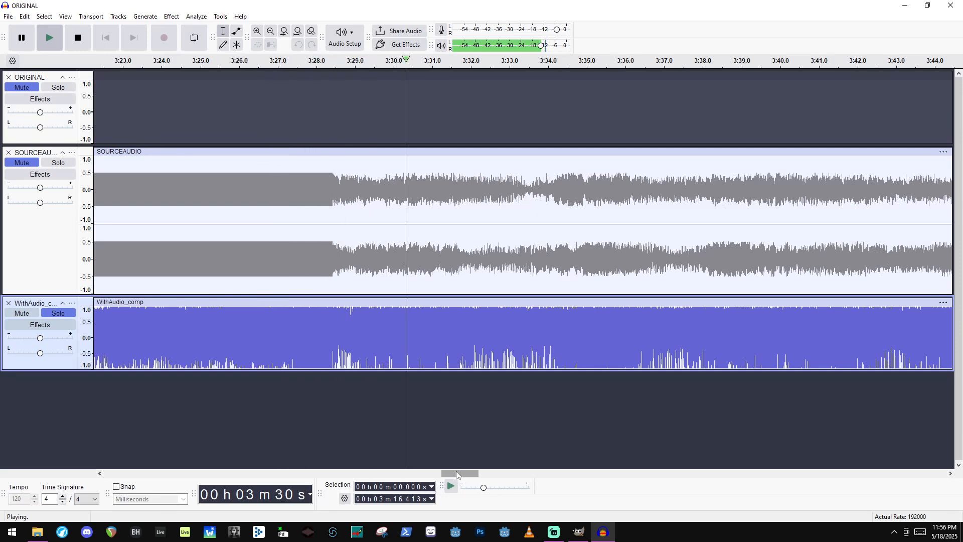
left_click_drag(457, 471, 475, 472)
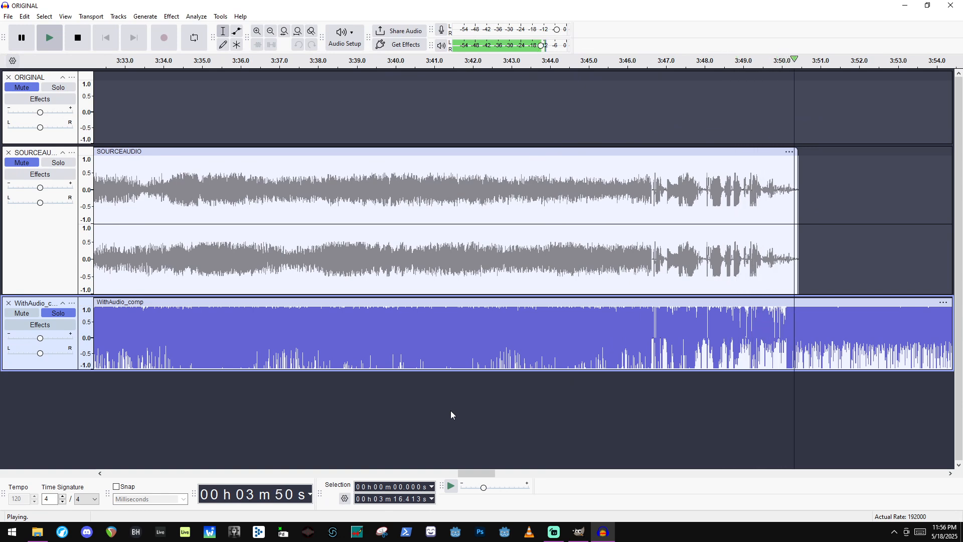
key("space")
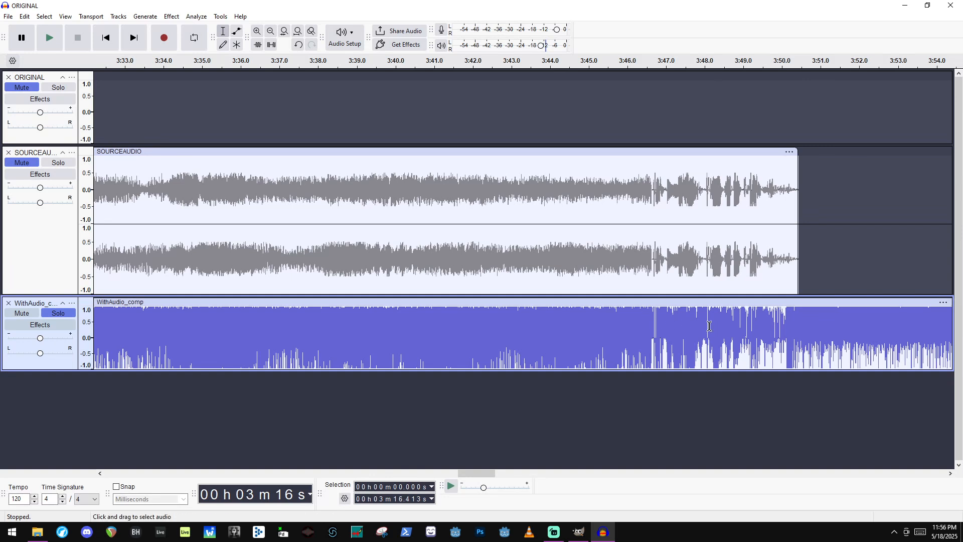
Compare the closing stretch of WithAudio_comp with SOURCEAUDIO up close, and replay it from about 3:46.5 until just past the clip's end.
left_click(683, 318)
scroll(702, 326, "up", 4)
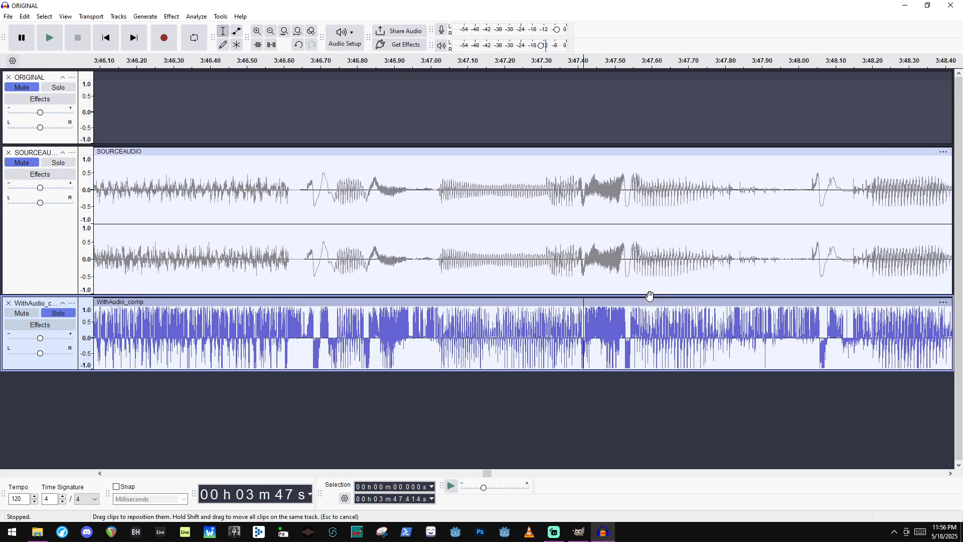
scroll(596, 277, "up", 2)
scroll(596, 277, "down", 6)
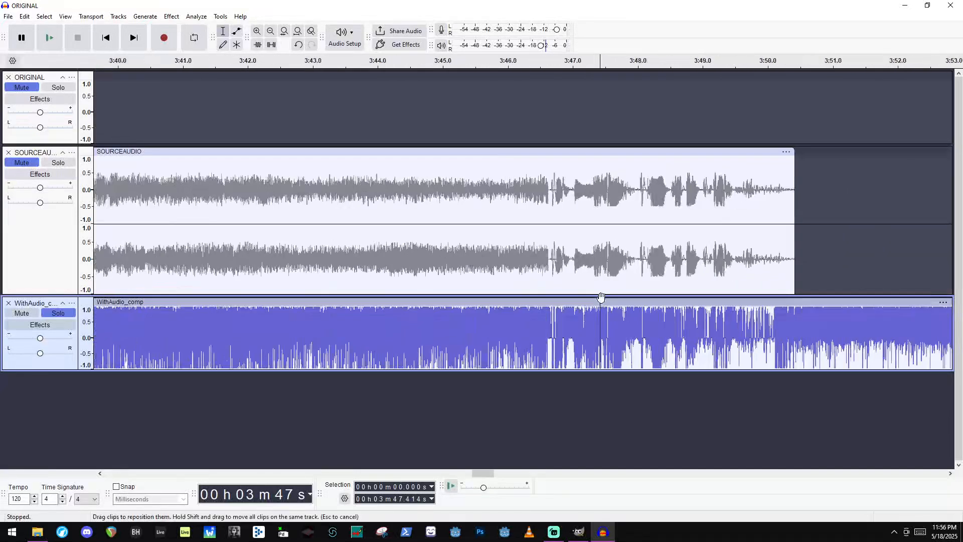
scroll(698, 326, "up", 2)
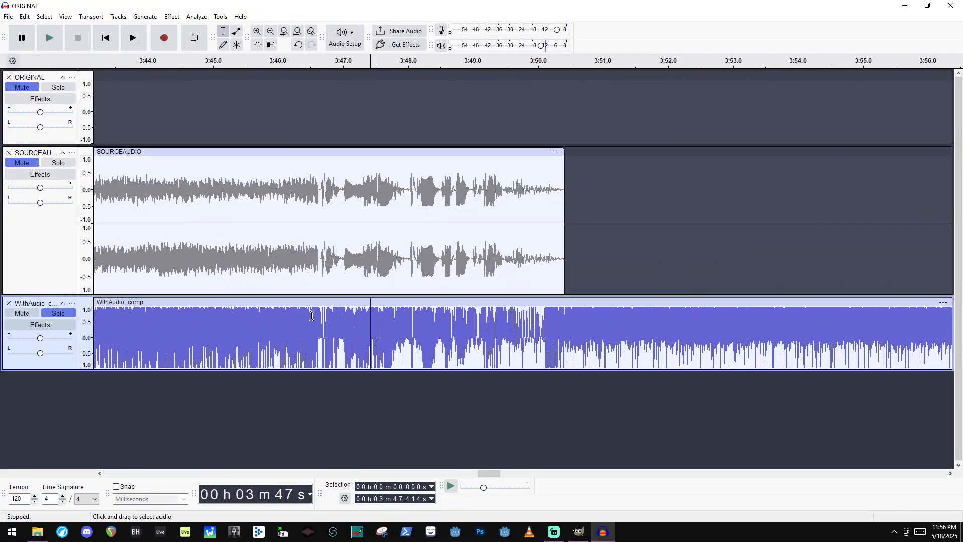
left_click(312, 342)
key("space")
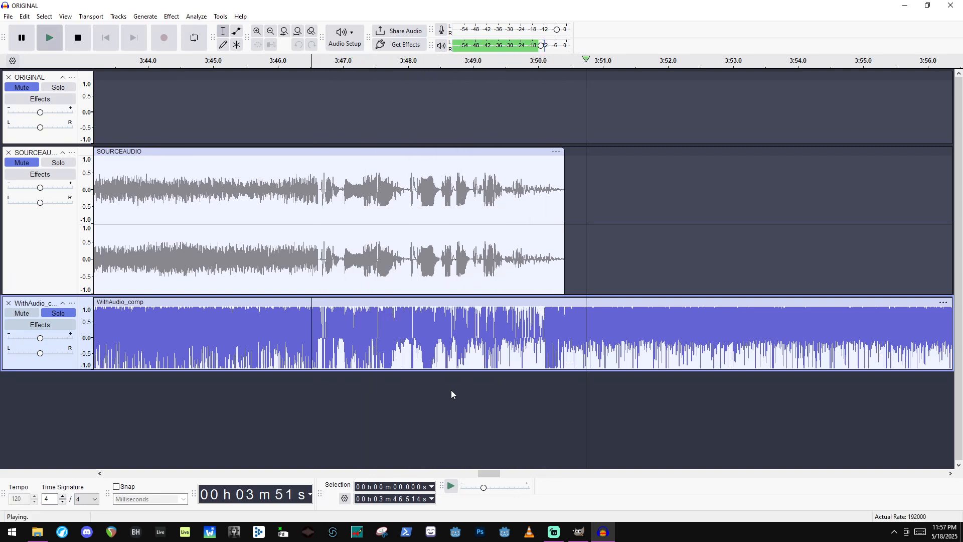
key("space")
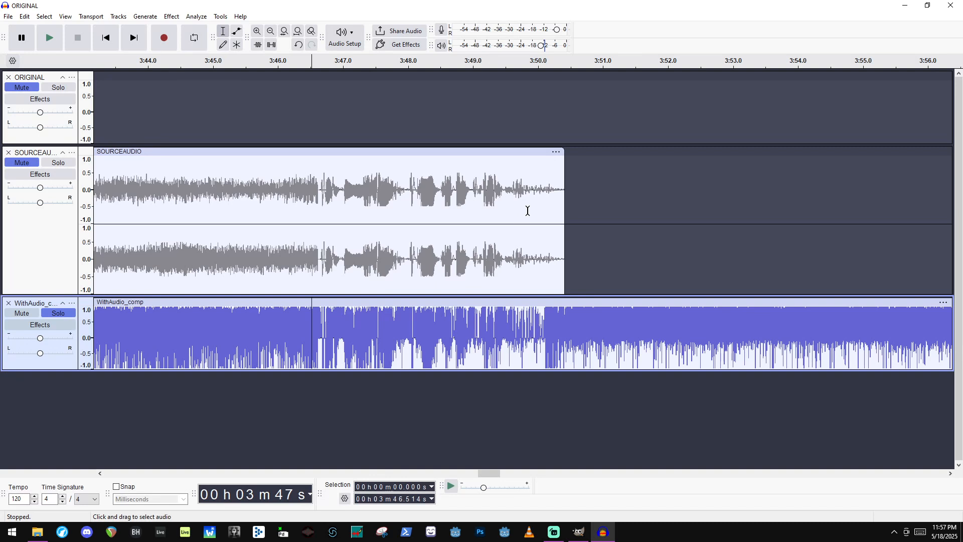
Remove the ORIGINAL, SOURCEAUDIO and WithAudio_comp tracks from the project.
left_click(8, 77)
left_click(8, 77)
left_click(8, 77)
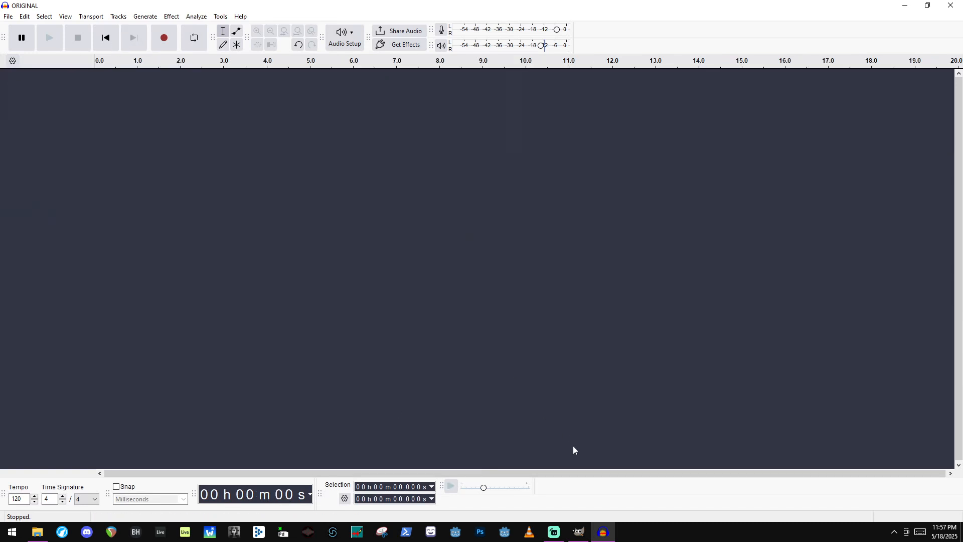
Switch to GIMP and close both open images, WithAudio_comp and WithAudio.tif.
left_click(579, 532)
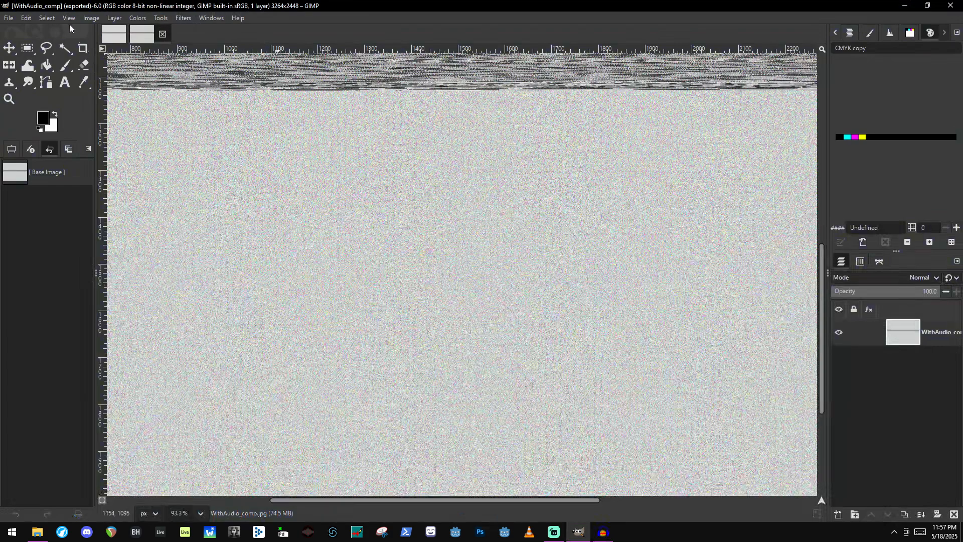
left_click(161, 34)
left_click(134, 35)
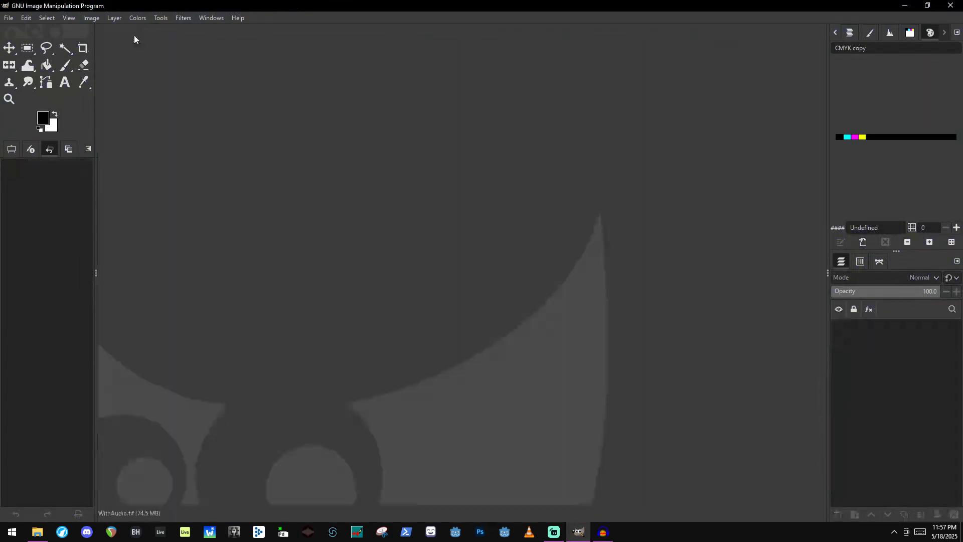
Switch to Audacity and import SOURCEAUDIO.wav from the Applying JPEG compression to audio folder.
left_click(592, 538)
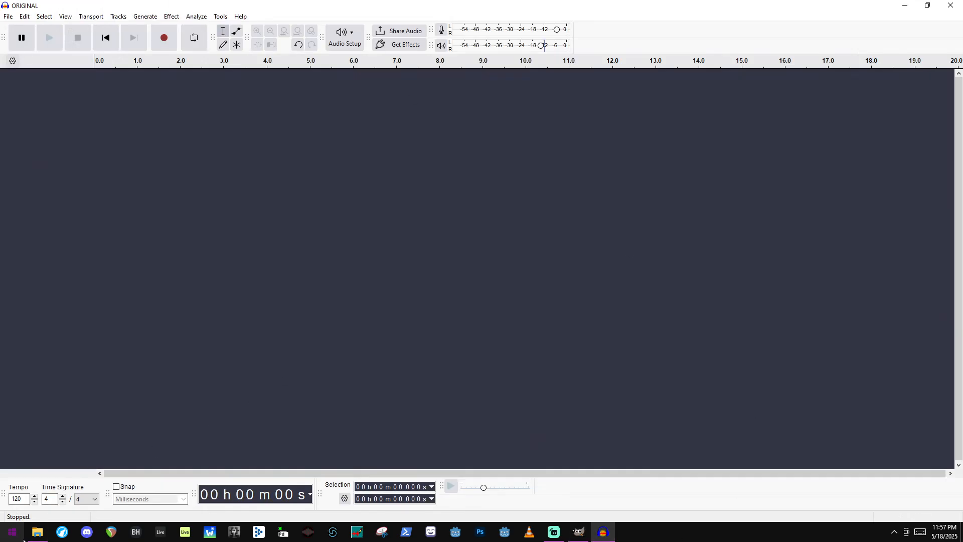
left_click(37, 533)
left_click(630, 333)
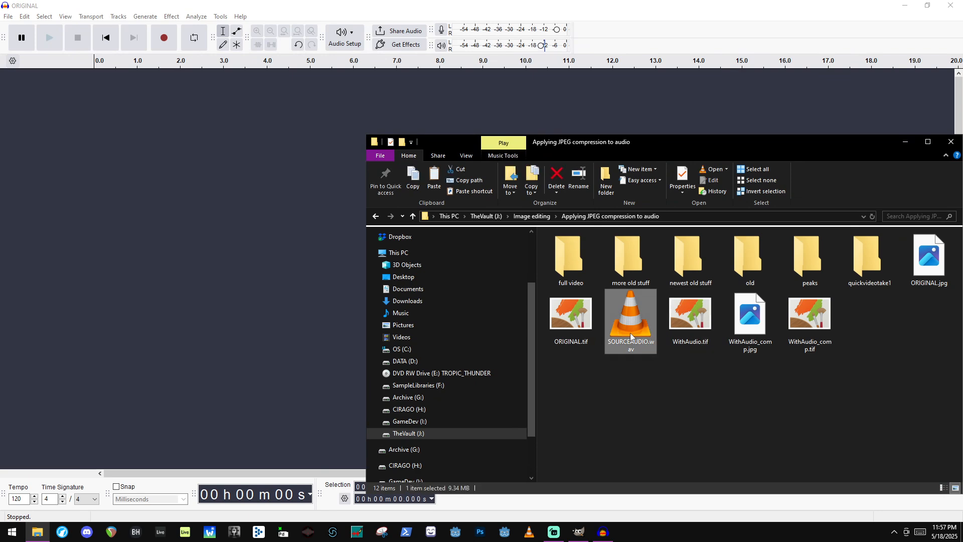
left_click_drag(630, 333, 183, 189)
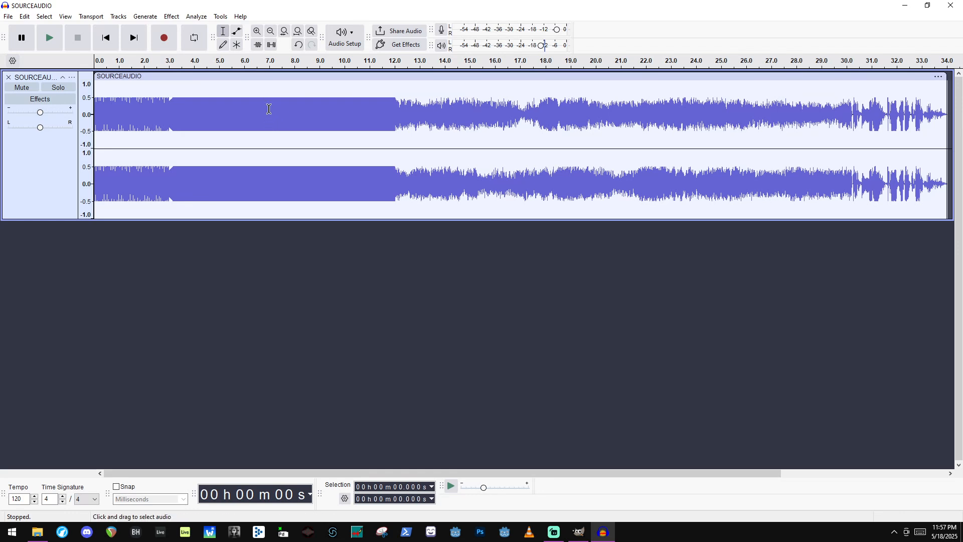
Export the audio as stereo header-less SOURCEAUDIO.raw with U-Law encoding at 48000 Hz, and check the file in its folder.
left_click(8, 16)
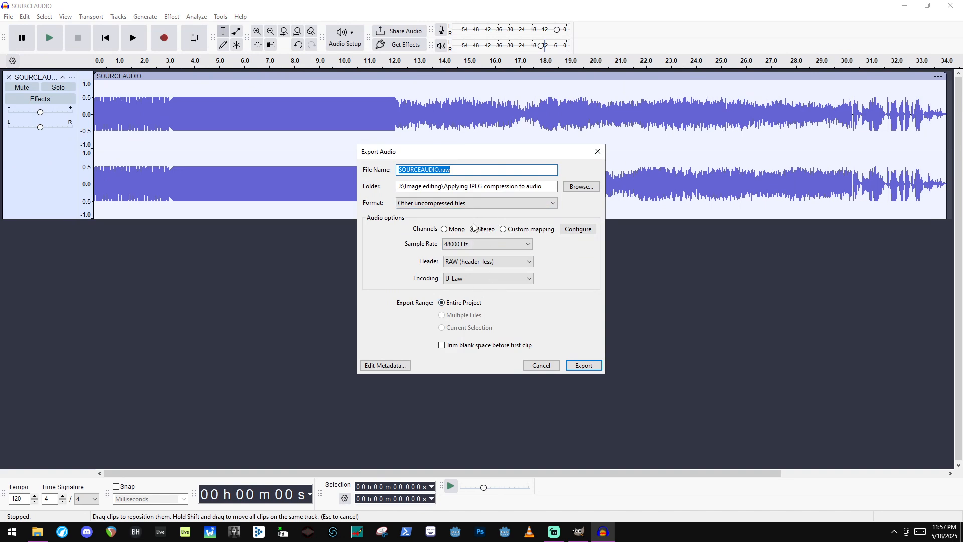
left_click(485, 231)
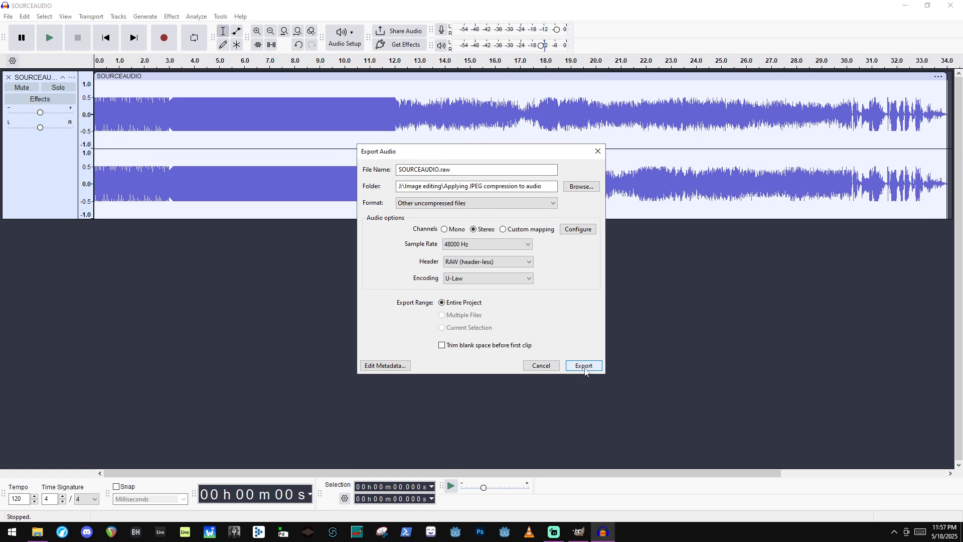
left_click(584, 366)
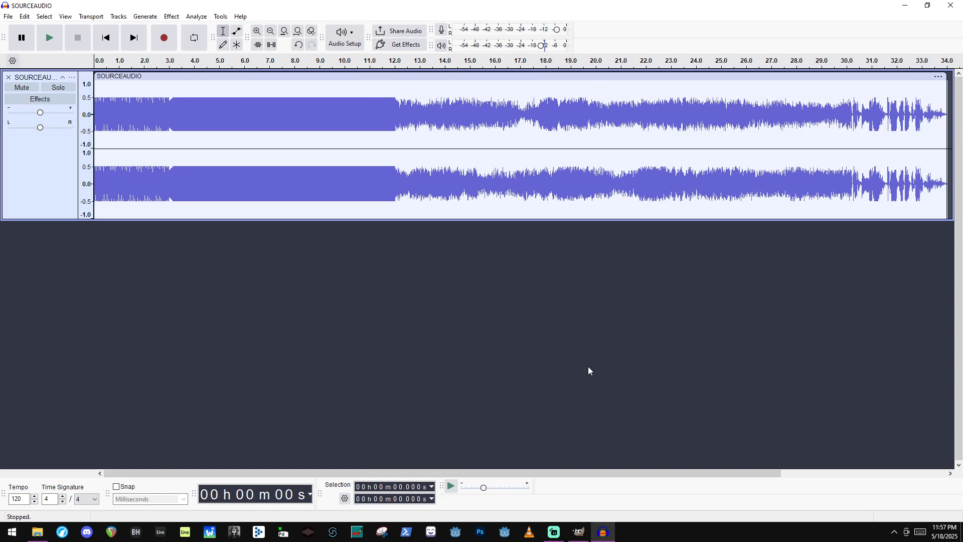
left_click(46, 532)
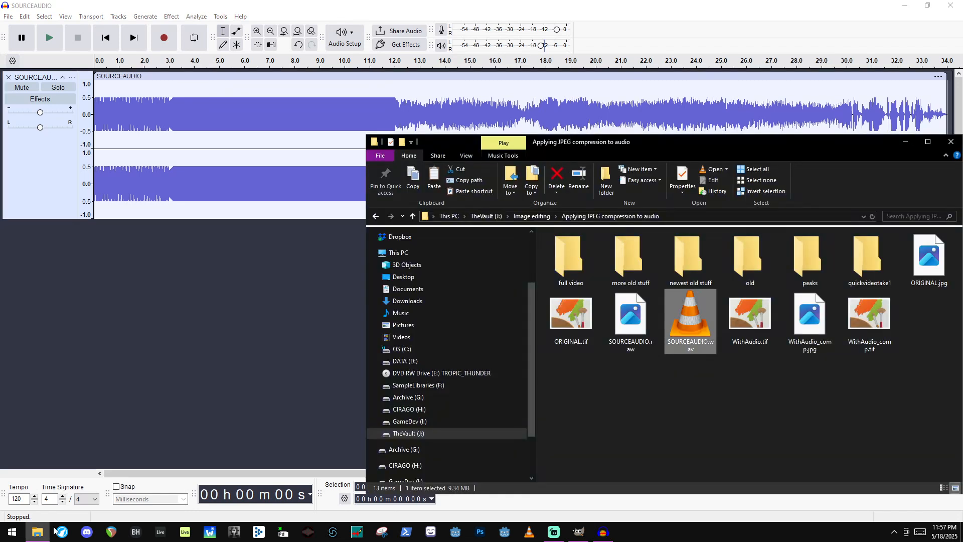
left_click(634, 317)
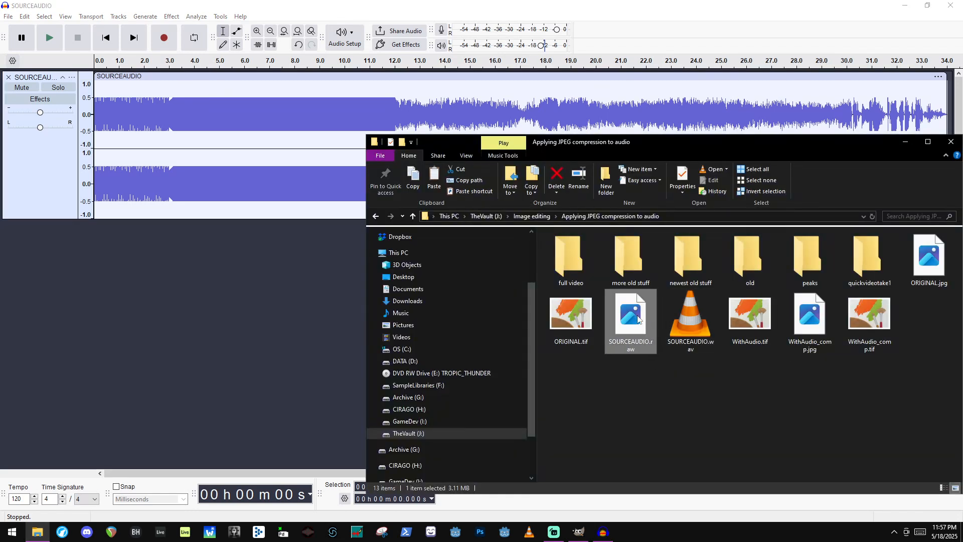
left_click(256, 301)
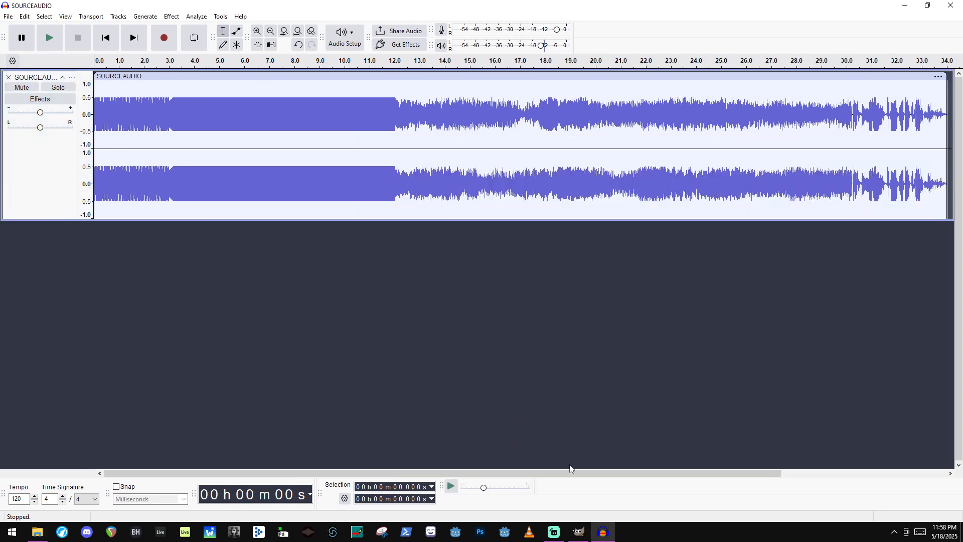
Switch to GIMP, bring up the project folder in File Explorer, and rename SOURCEAUDIO.raw as SOURCEAUDIO.data.
left_click(588, 532)
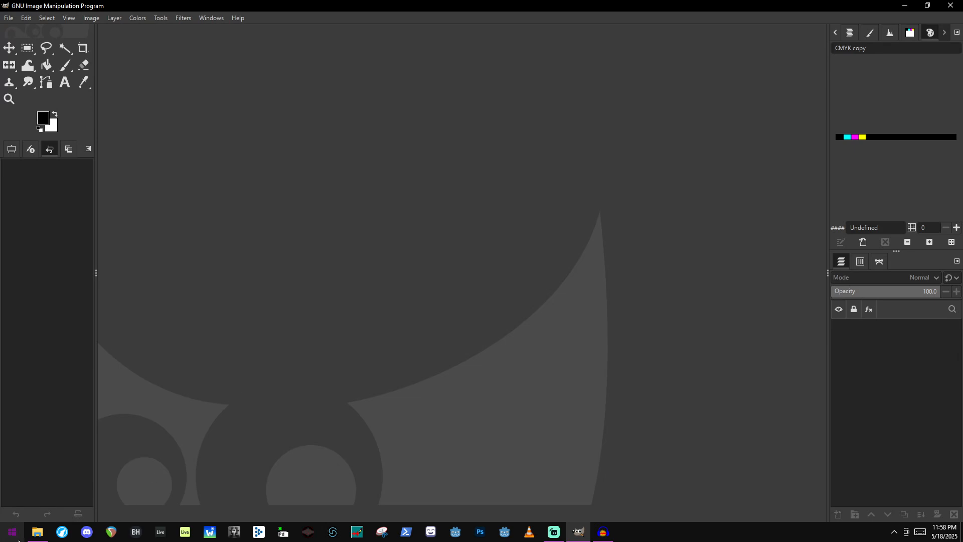
left_click(37, 531)
left_click(678, 346)
left_click(635, 347)
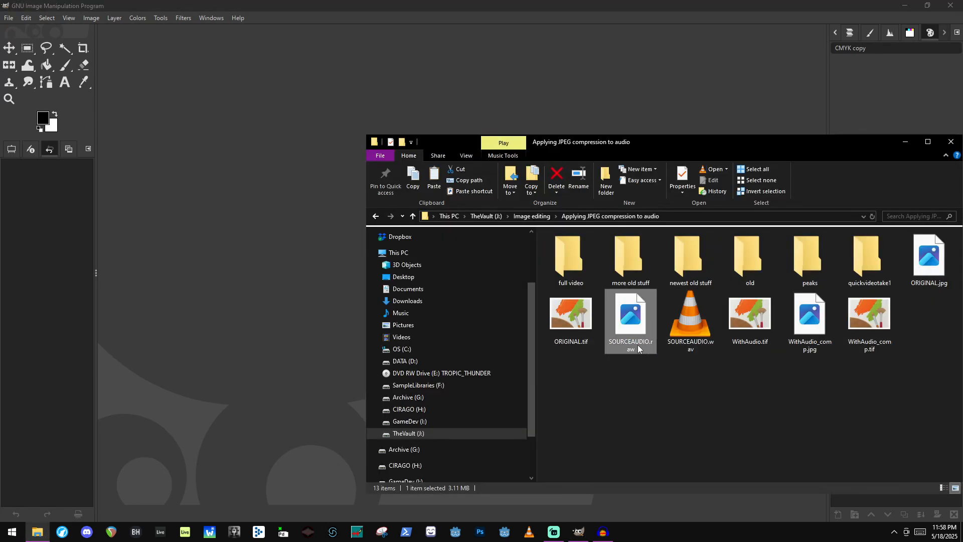
left_click(636, 351)
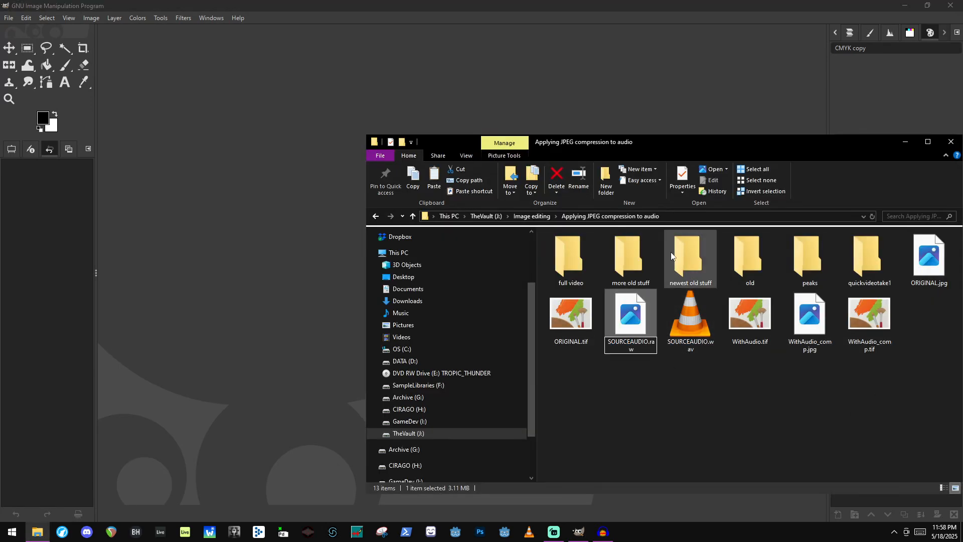
key("BackSpace")
key("BackSpace")
key("BackSpace")
type("data")
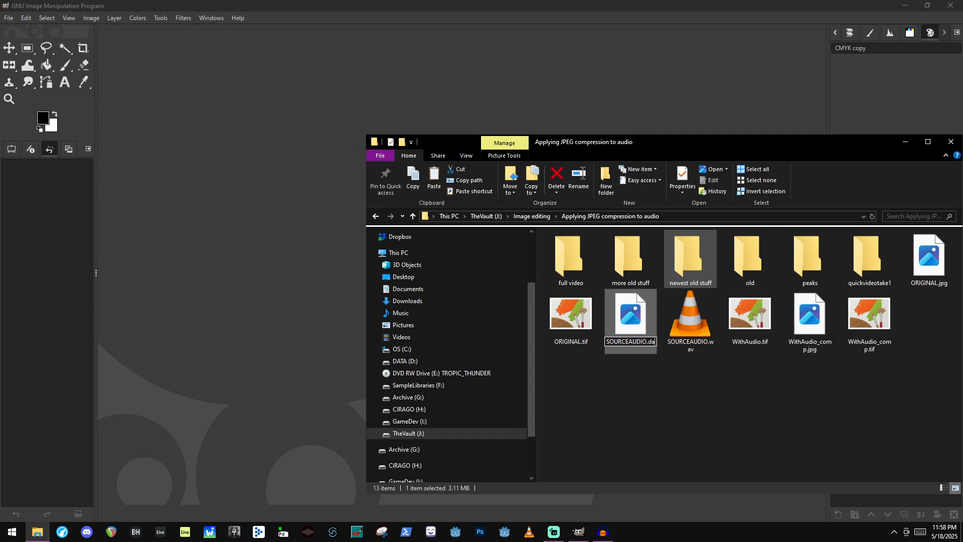
key("Return")
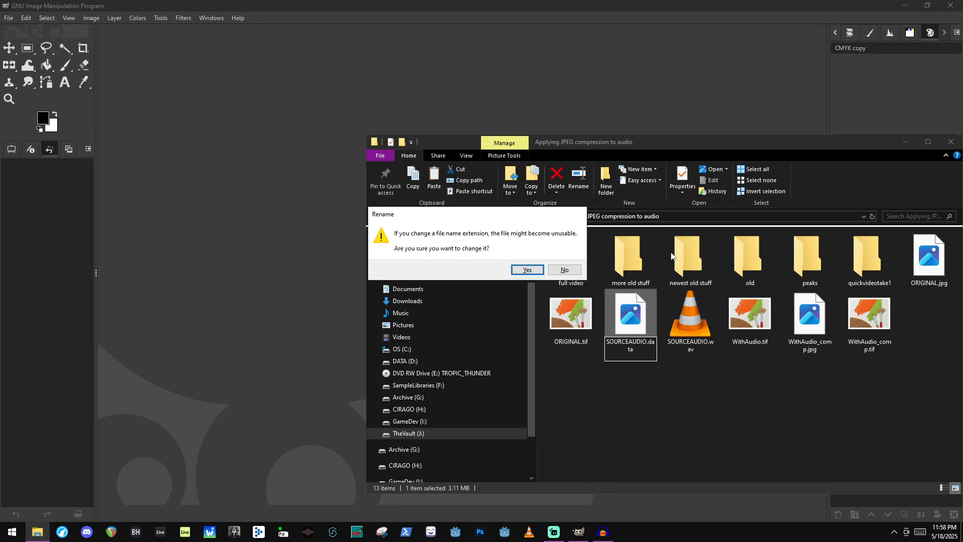
key("Return")
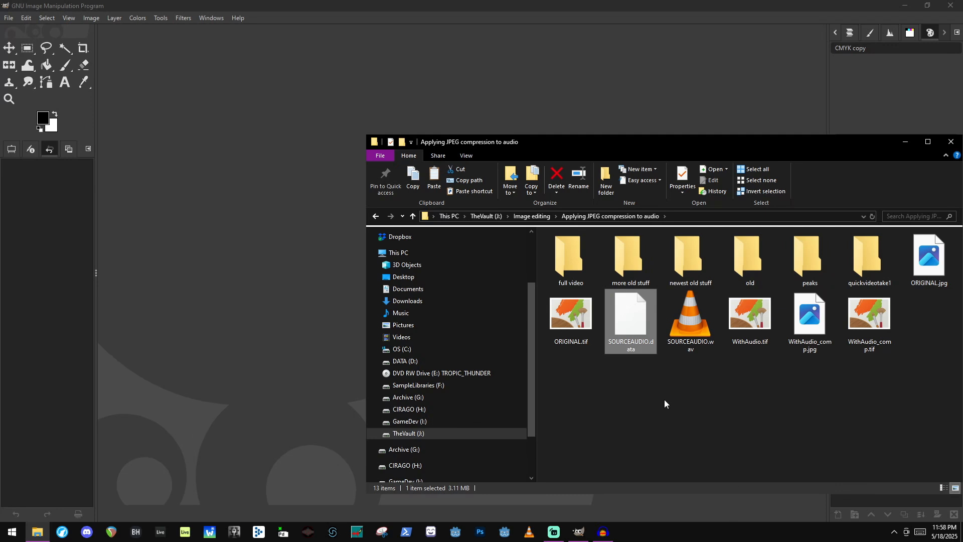
Load SOURCEAUDIO.data into GIMP as raw image data and move the import dialog higher on the screen.
left_click_drag(642, 321, 135, 189)
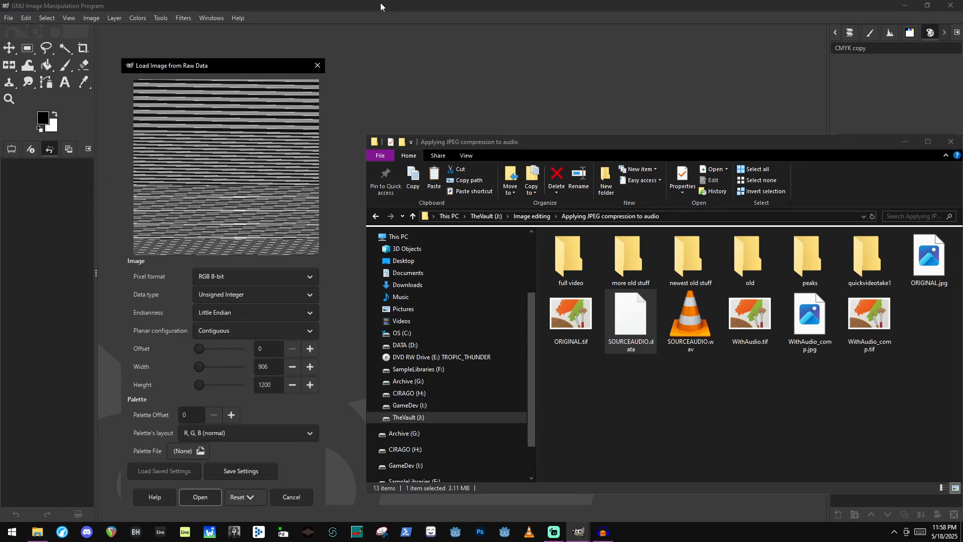
left_click(381, 6)
mouse_move(579, 531)
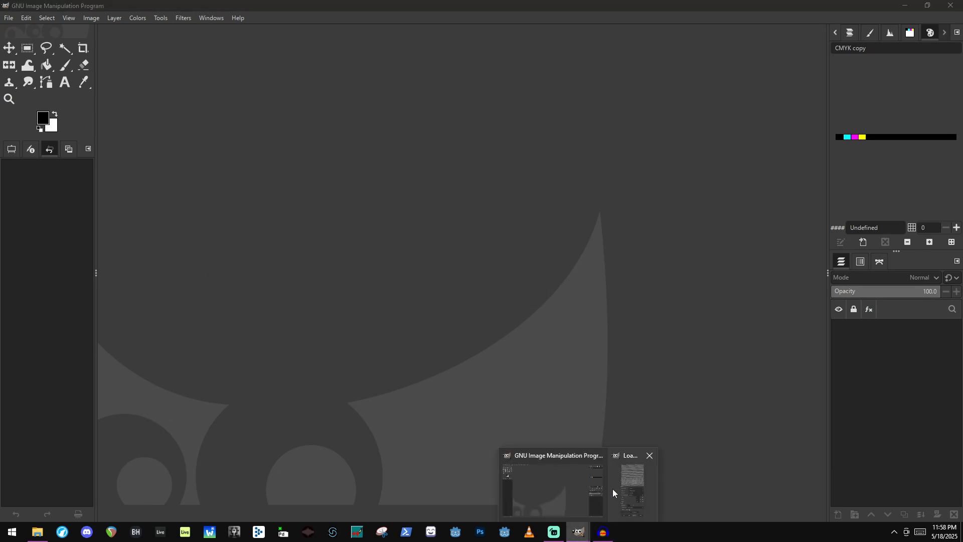
left_click(617, 487)
left_click_drag(196, 58, 202, 9)
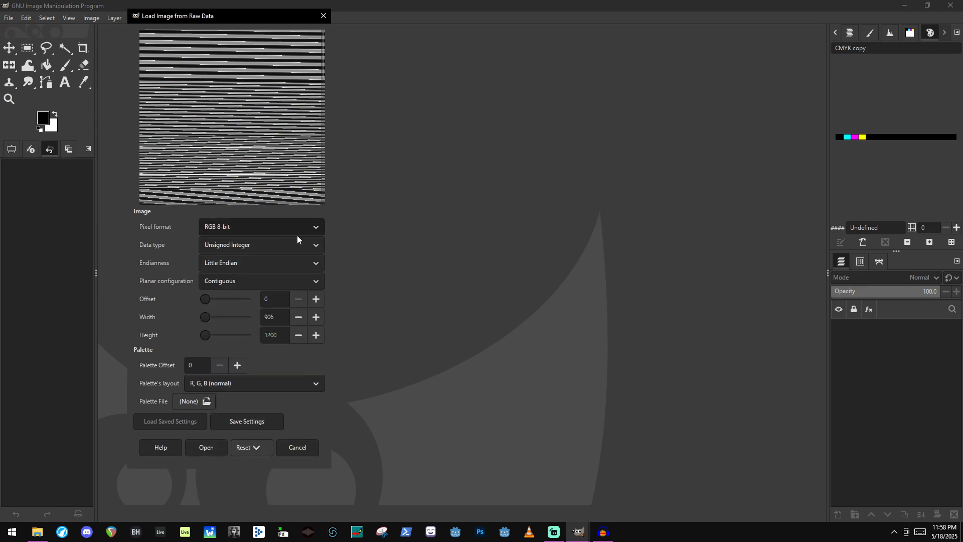
Preview the raw audio data with the RGBA 32-bit and B&W 1 bit pixel formats.
left_click(287, 223)
key("Escape")
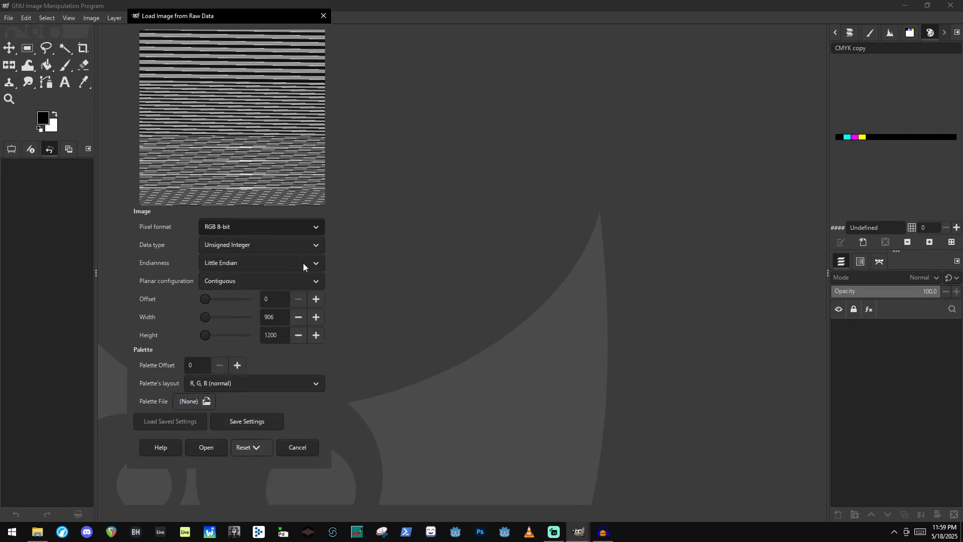
scroll(285, 230, "down", 2)
left_click(285, 227)
left_click(291, 266)
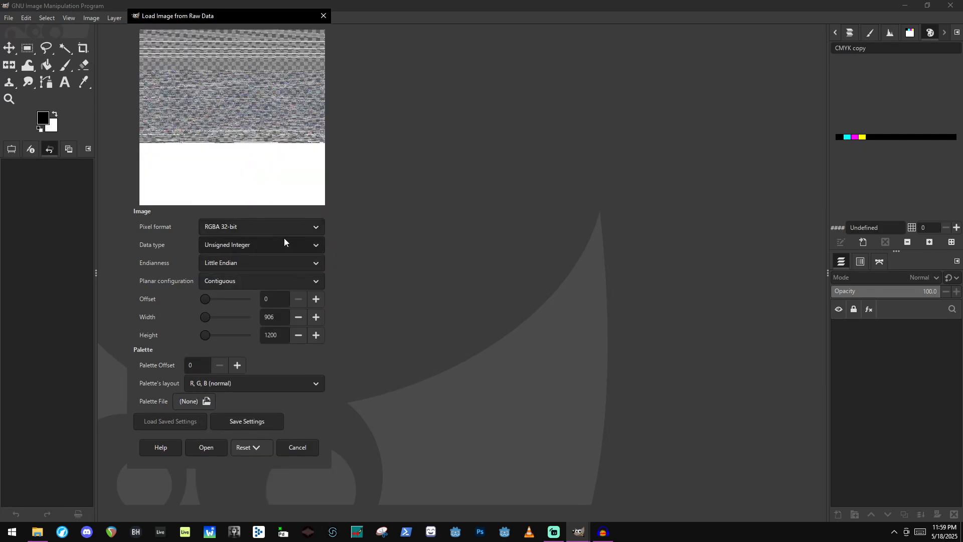
left_click(282, 230)
left_click(285, 267)
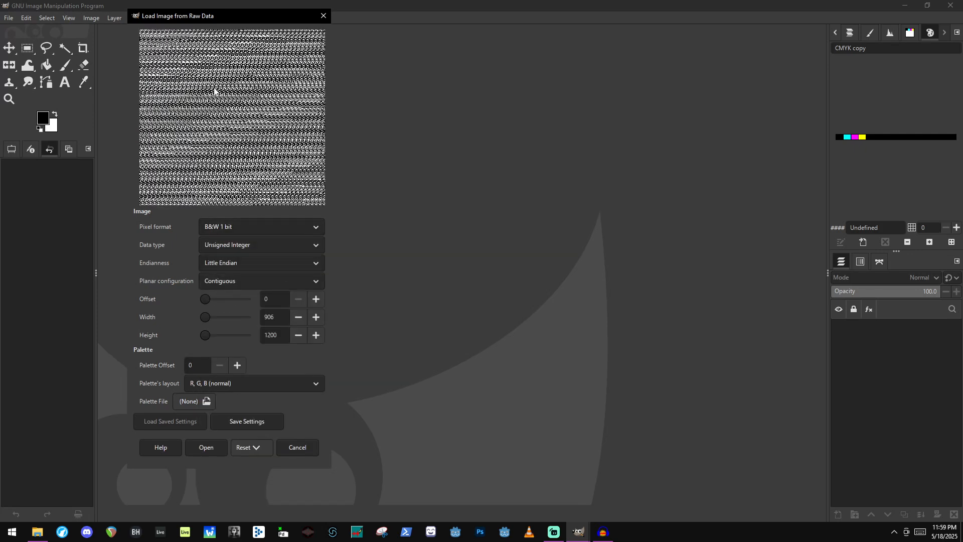
Preview the raw audio data with the Grayscale 8-bit pixel format.
left_click(266, 222)
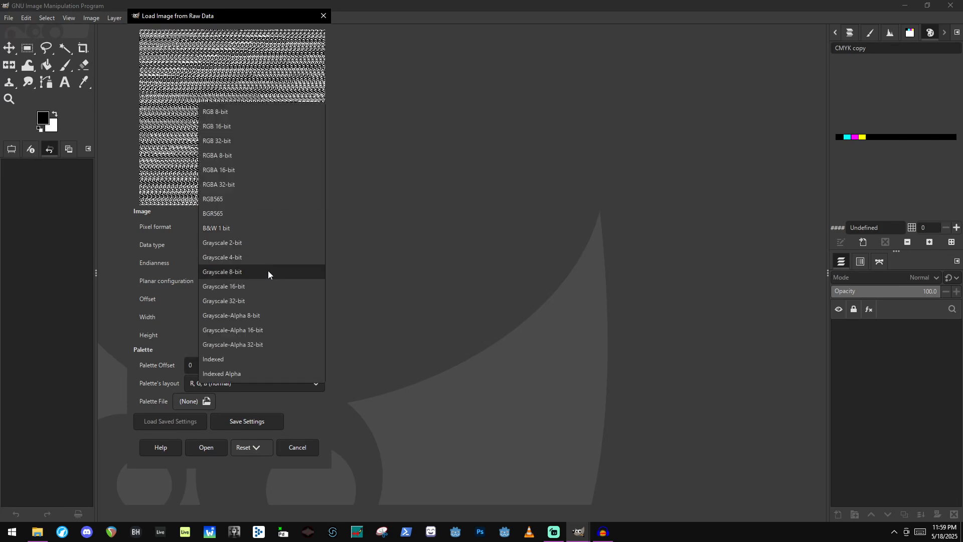
left_click(269, 273)
left_click(260, 230)
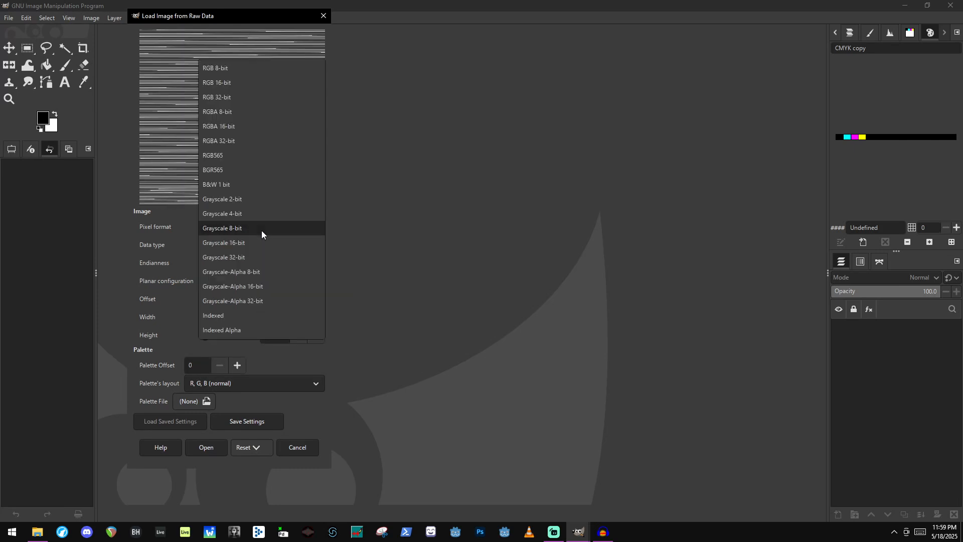
left_click(261, 230)
left_click(260, 230)
left_click(275, 224)
left_click(276, 225)
left_click(280, 229)
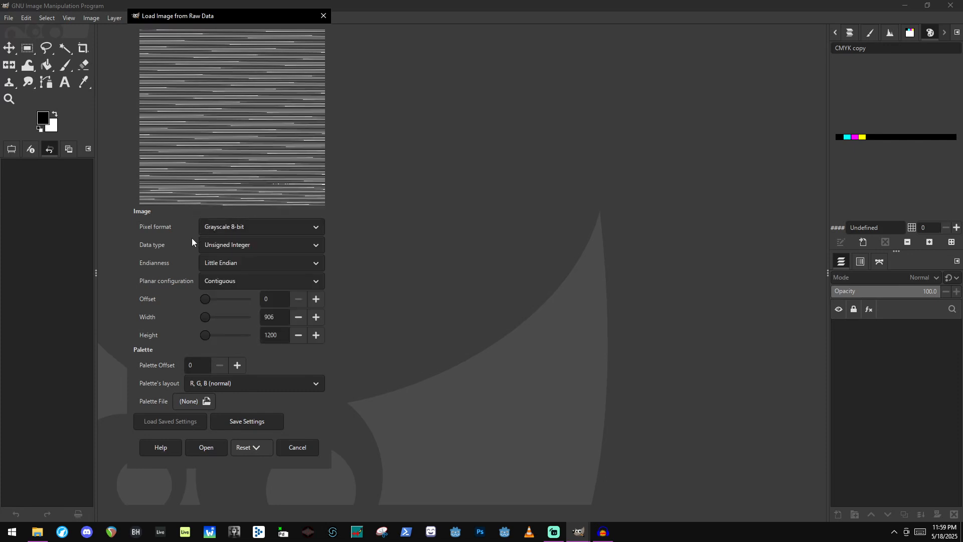
Review the available pixel formats and set the raw import to RGB 8-bit.
left_click(225, 225)
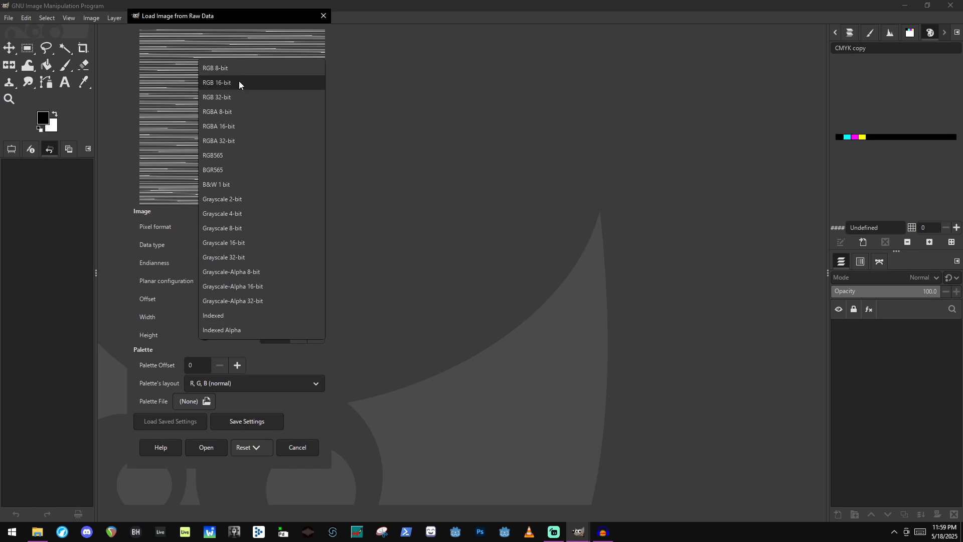
left_click(145, 245)
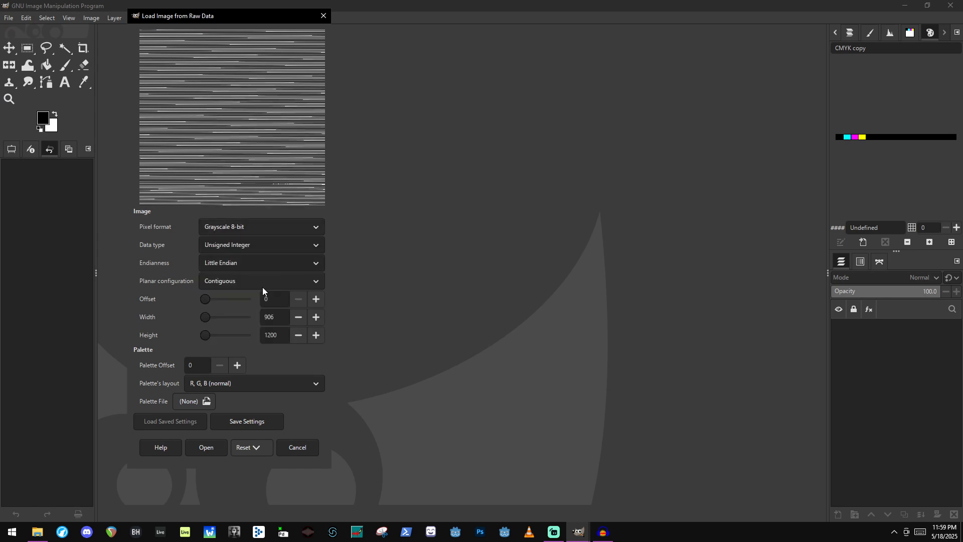
left_click(258, 228)
left_click(126, 220)
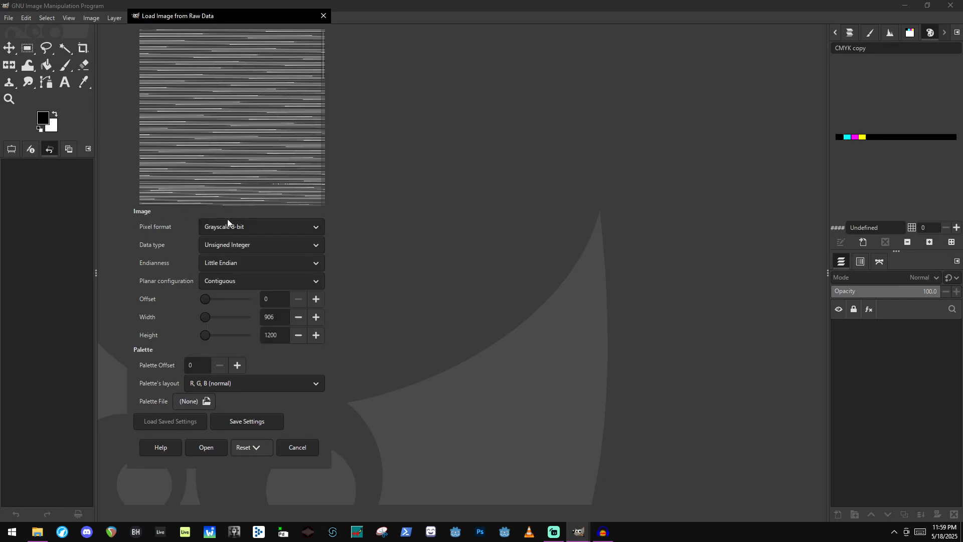
left_click(229, 232)
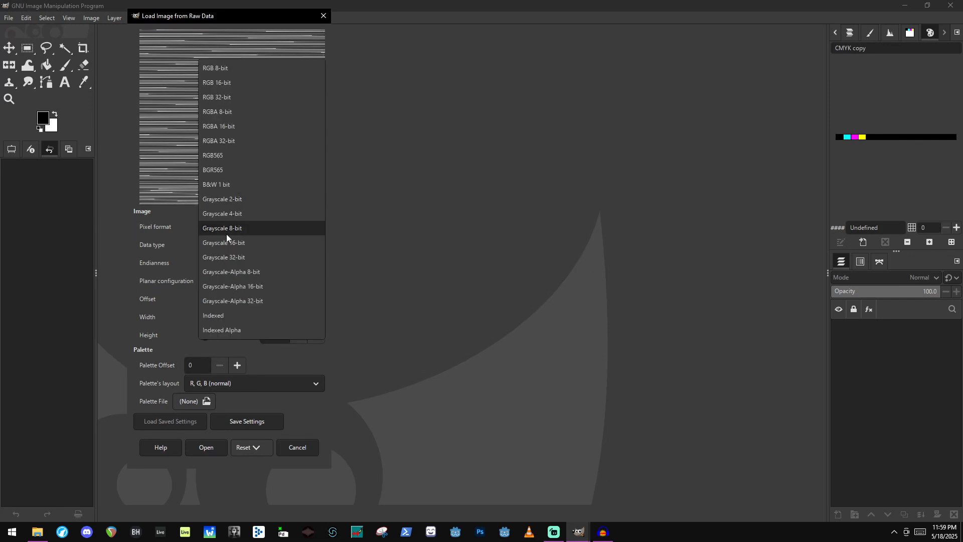
left_click(211, 64)
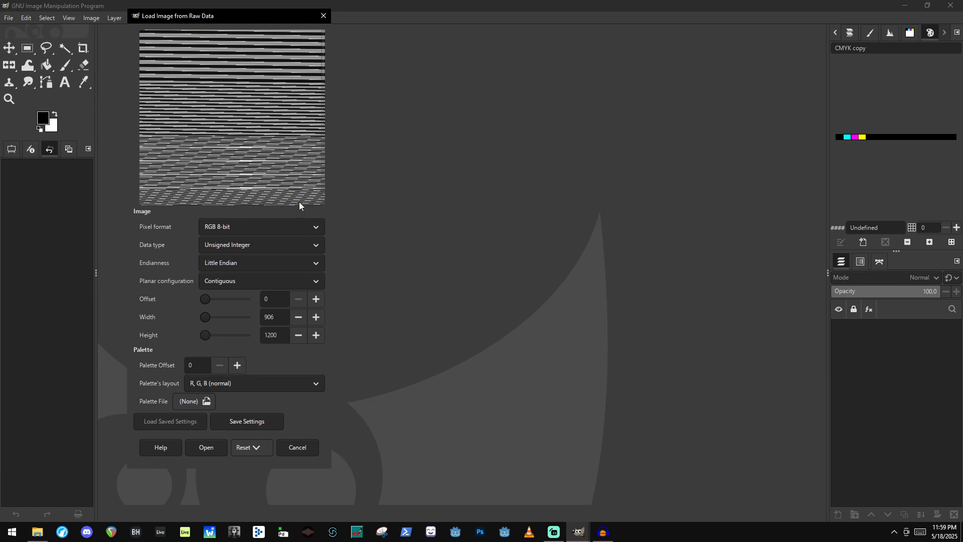
Preview the raw data as RGBA 16-bit and RGB565, and return the pixel format to RGB 8-bit.
left_click(249, 225)
left_click(254, 228)
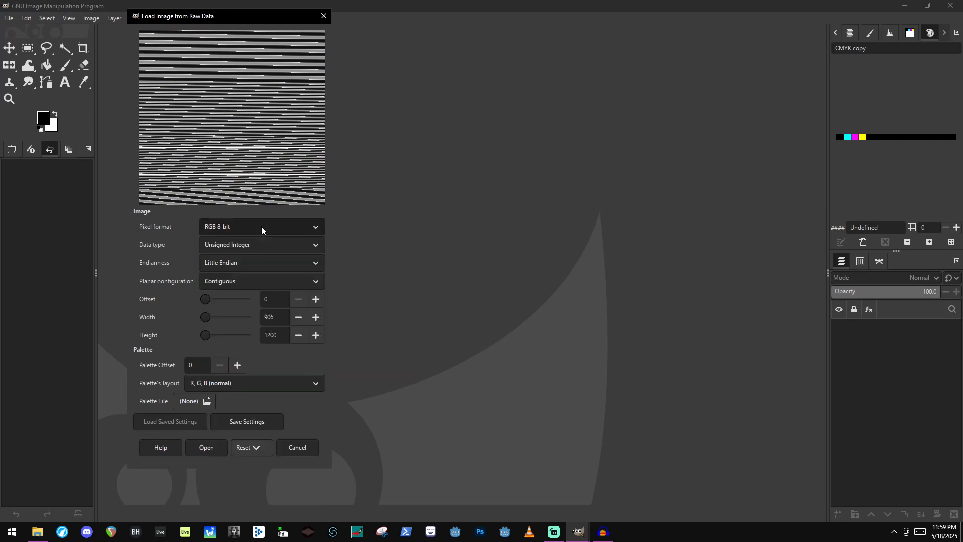
left_click(261, 227)
left_click(264, 281)
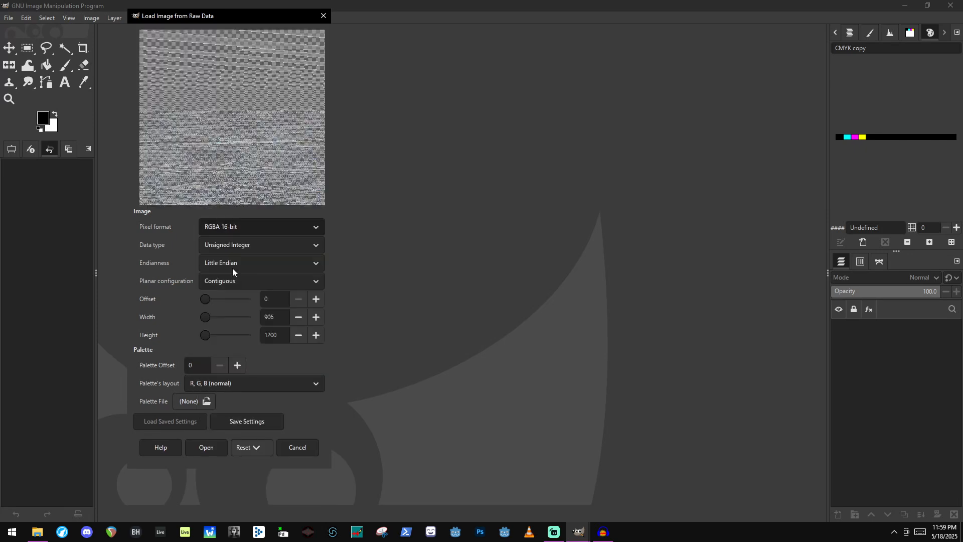
left_click(265, 224)
left_click(270, 254)
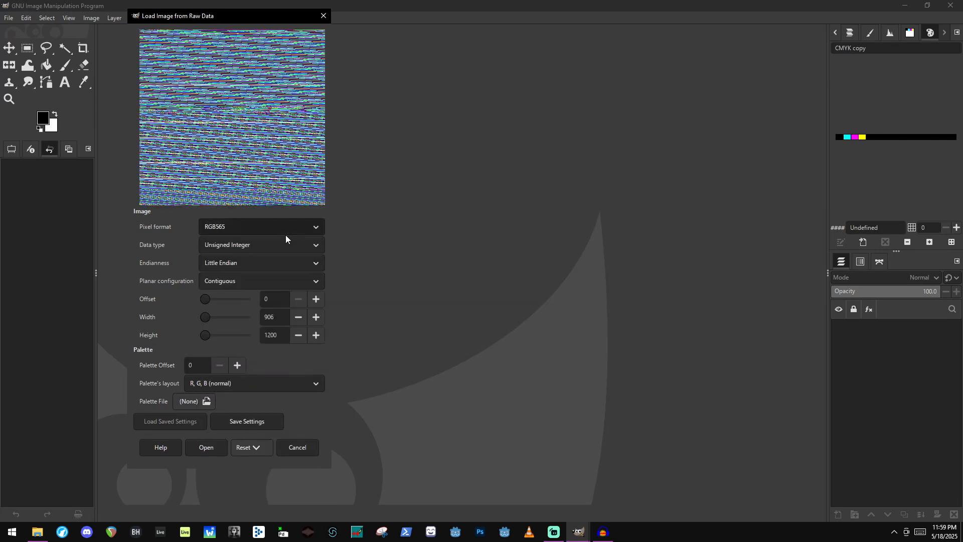
left_click(274, 229)
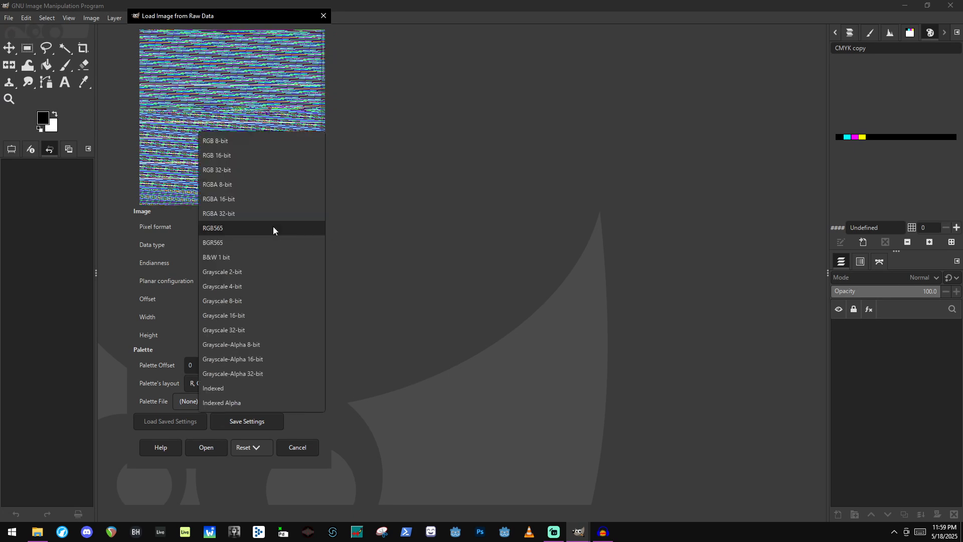
left_click(262, 142)
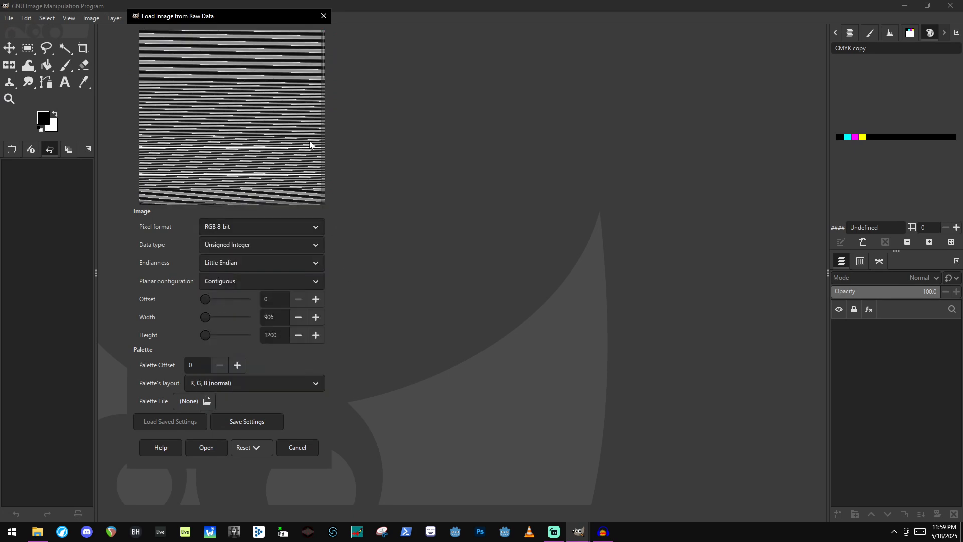
Set the raw import width to 2000 and open the audio data as an image.
double_click(266, 317)
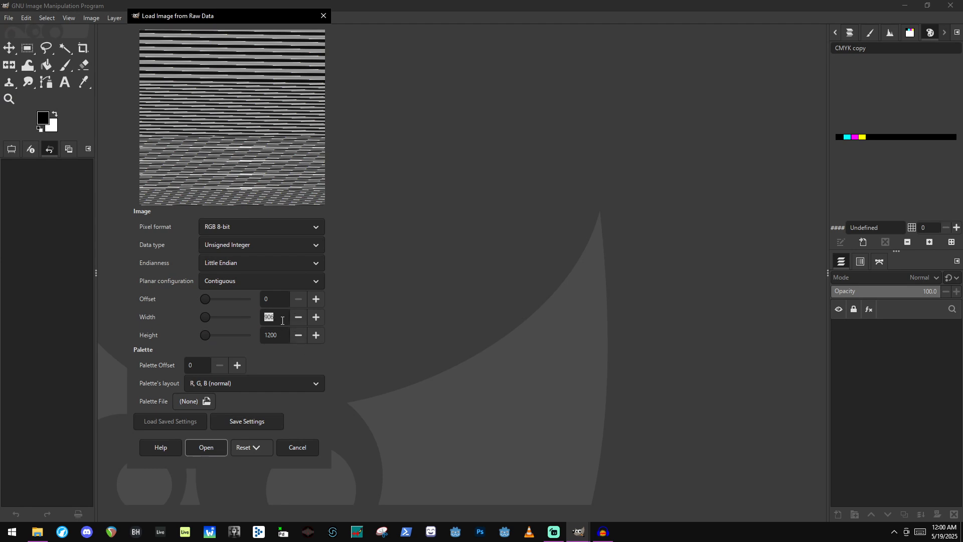
double_click(270, 317)
type("2000")
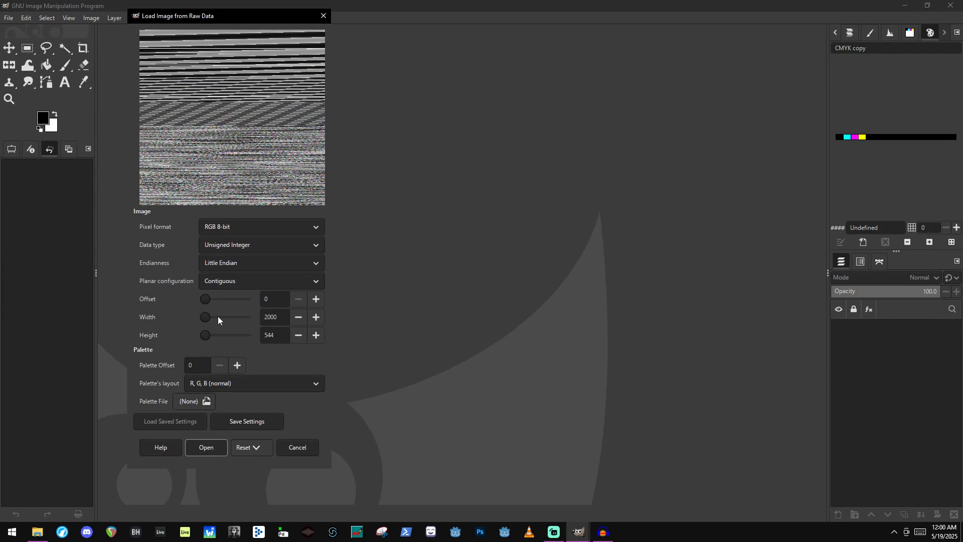
double_click(279, 334)
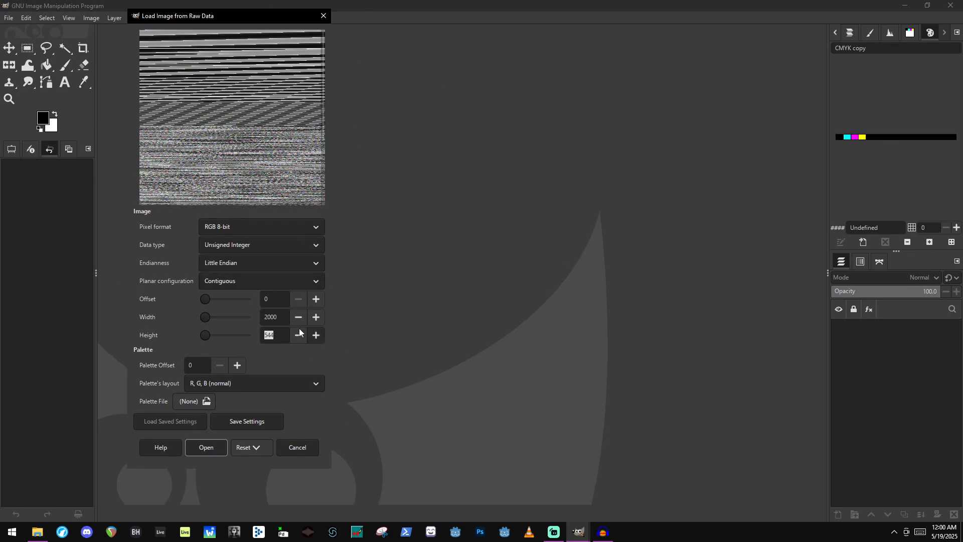
double_click(267, 323)
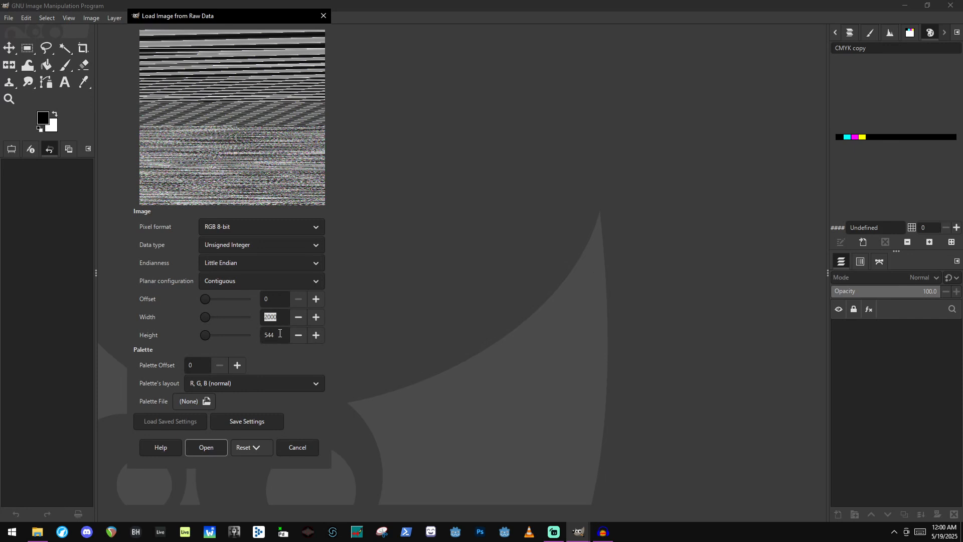
left_click(276, 314)
double_click(277, 318)
left_click(206, 447)
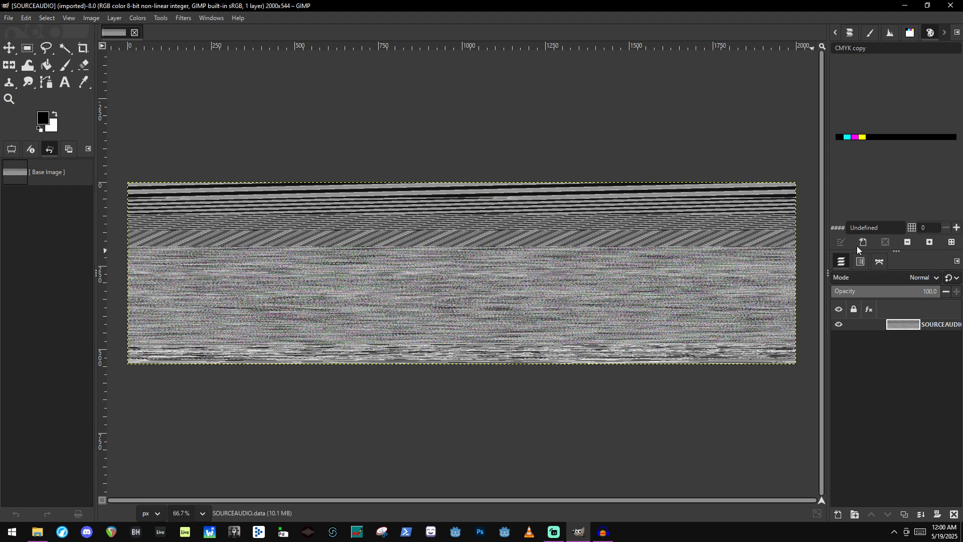
Start exporting the image and choose JPEG image as the file type.
right_click(511, 205)
left_click(459, 142)
left_click(10, 18)
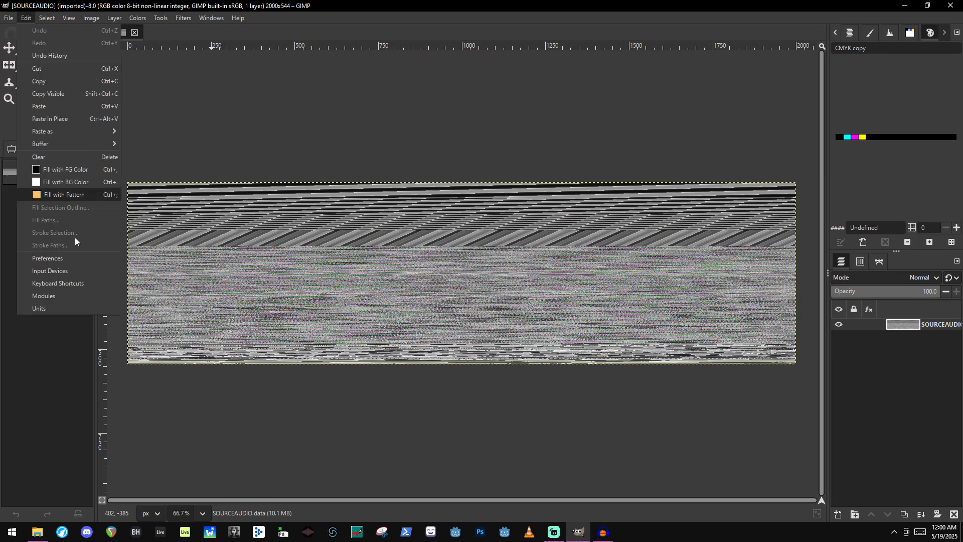
left_click(63, 170)
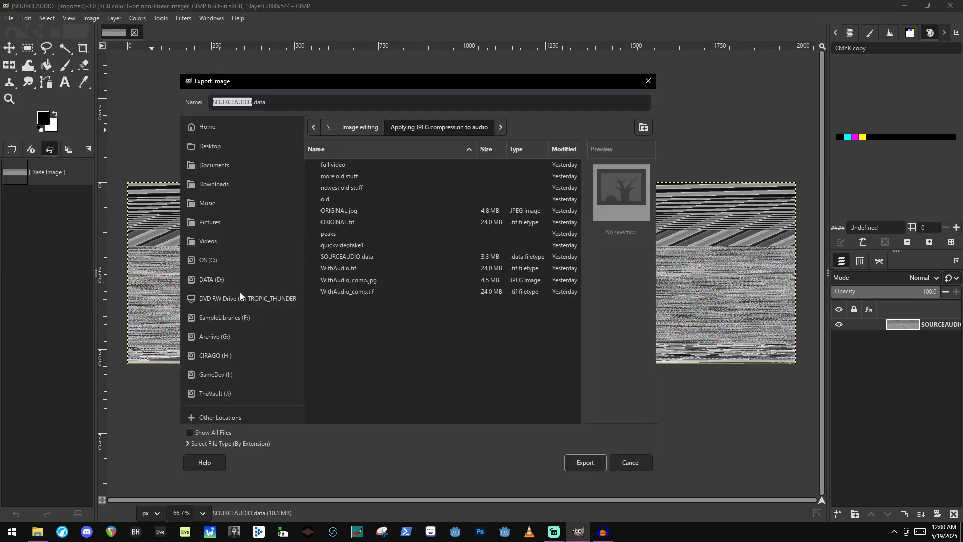
left_click(228, 447)
scroll(258, 417, "down", 5)
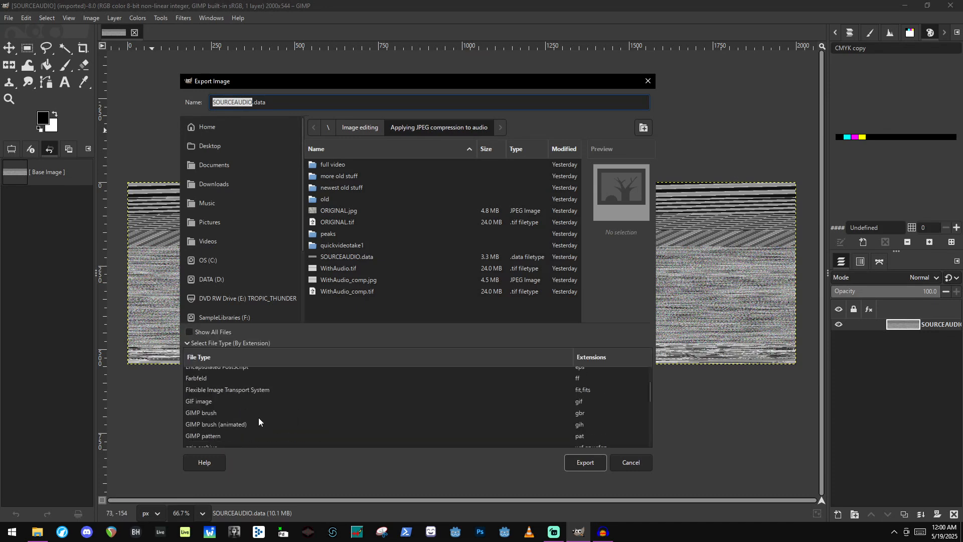
left_click(214, 434)
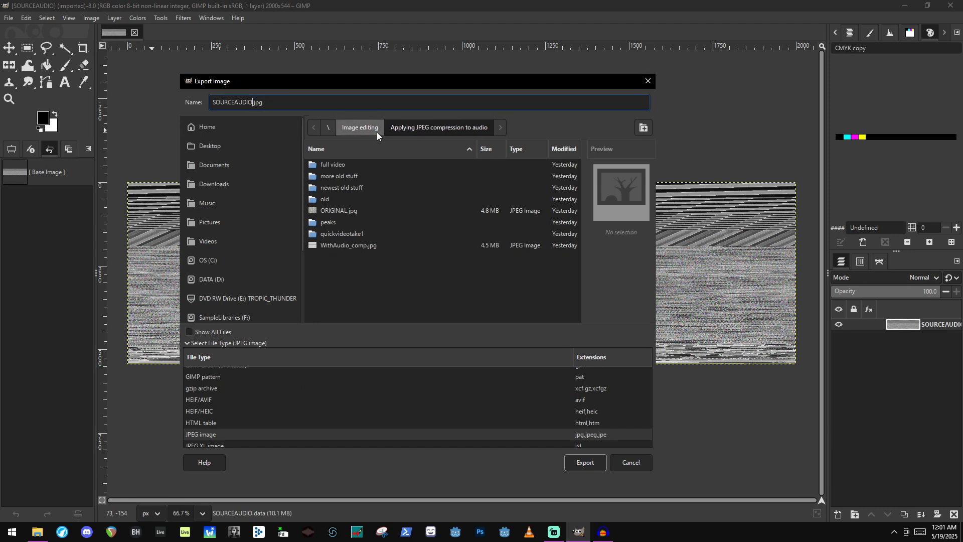
Name the export file audio_compressed.jpg and continue to the JPEG export options.
key("BackSpace")
key("BackSpace")
key("BackSpace")
key("BackSpace")
key("BackSpace")
key("BackSpace")
key("BackSpace")
key("BackSpace")
key("BackSpace")
key("BackSpace")
key("BackSpace")
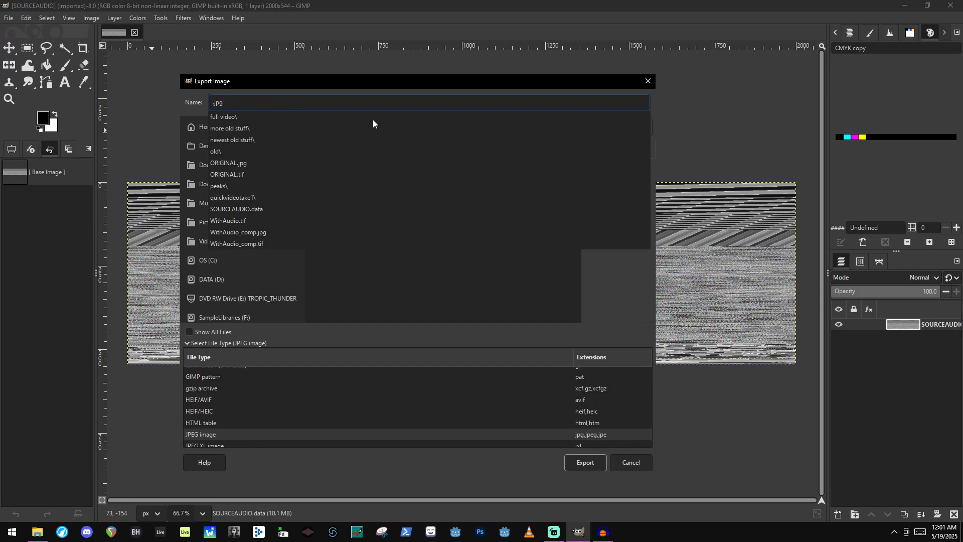
type("audio_")
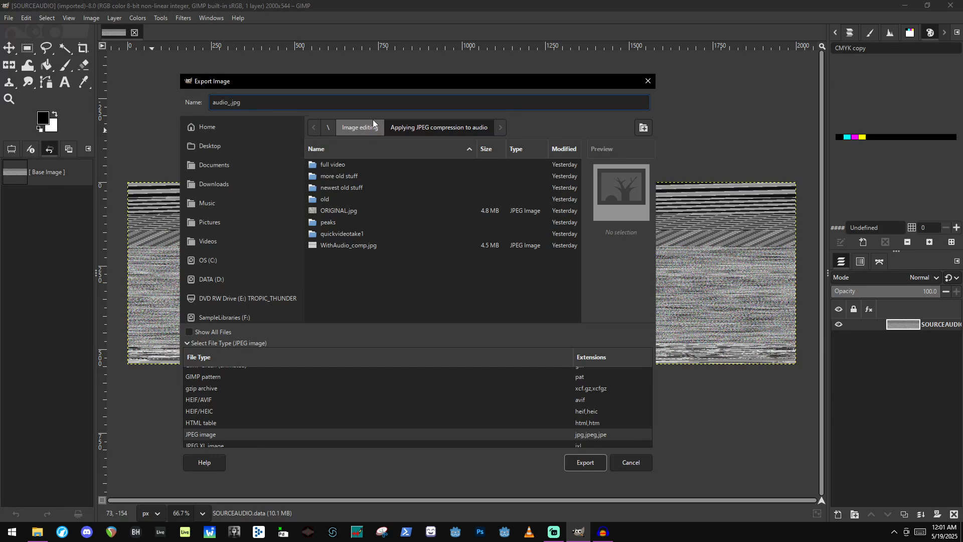
type("compressed")
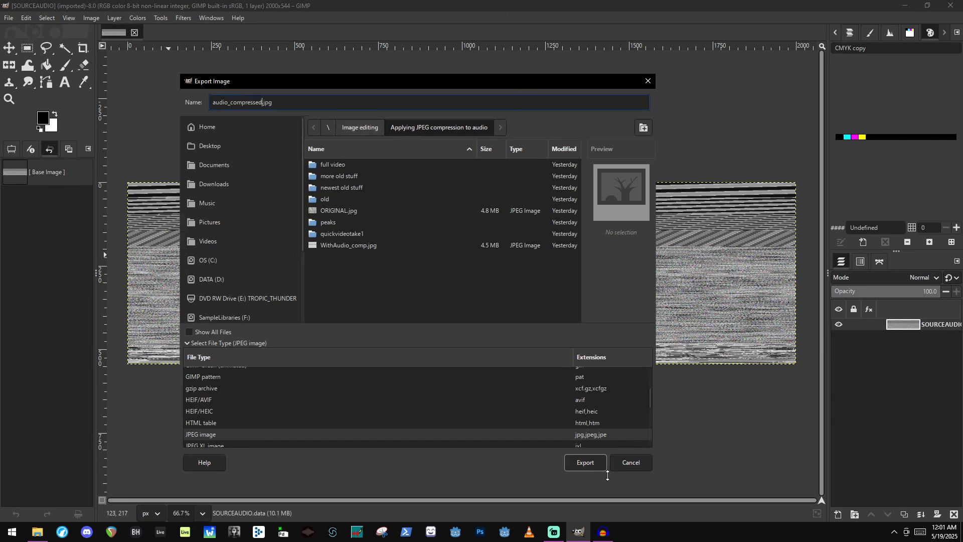
left_click(585, 462)
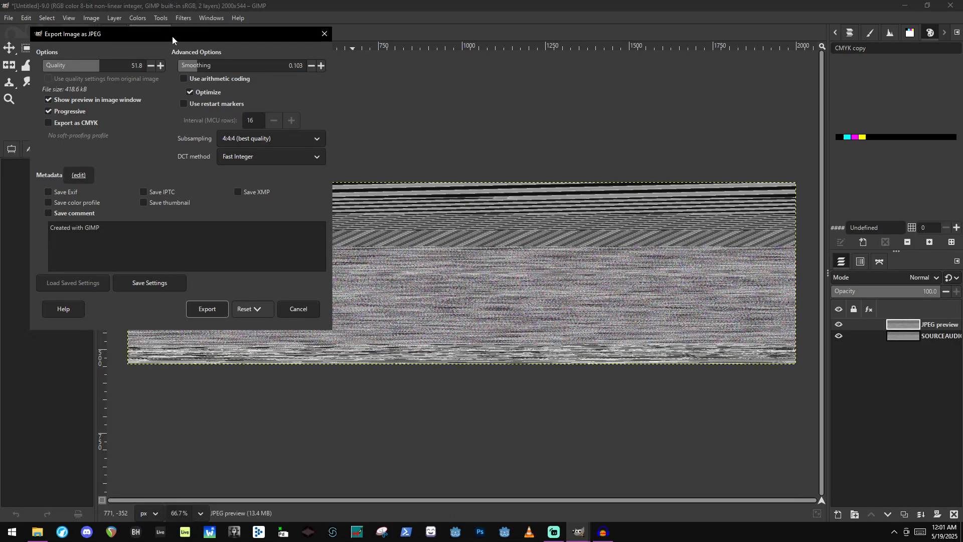
Preview the JPEG compression at quality 100 with smoothing at 1.000.
left_click_drag(166, 35, 280, 43)
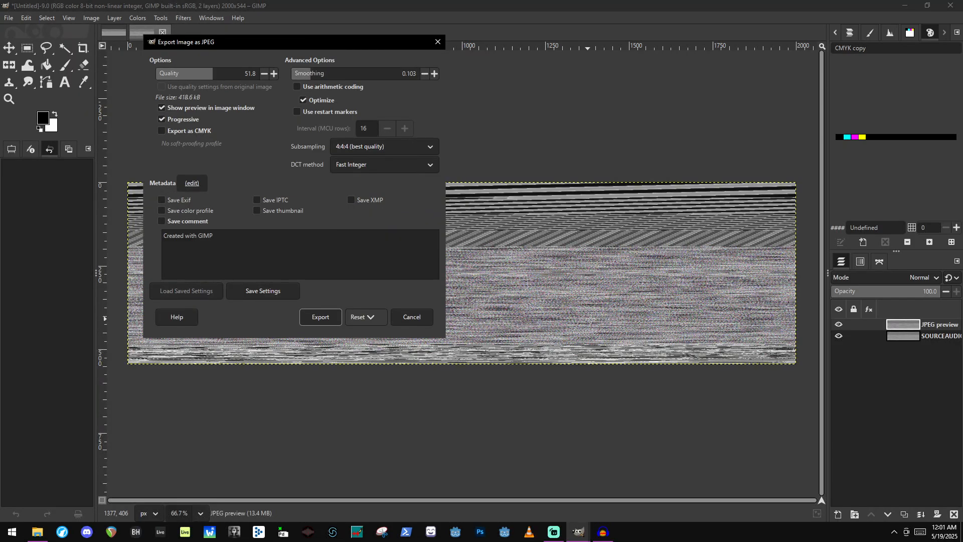
scroll(577, 278, "up", 6)
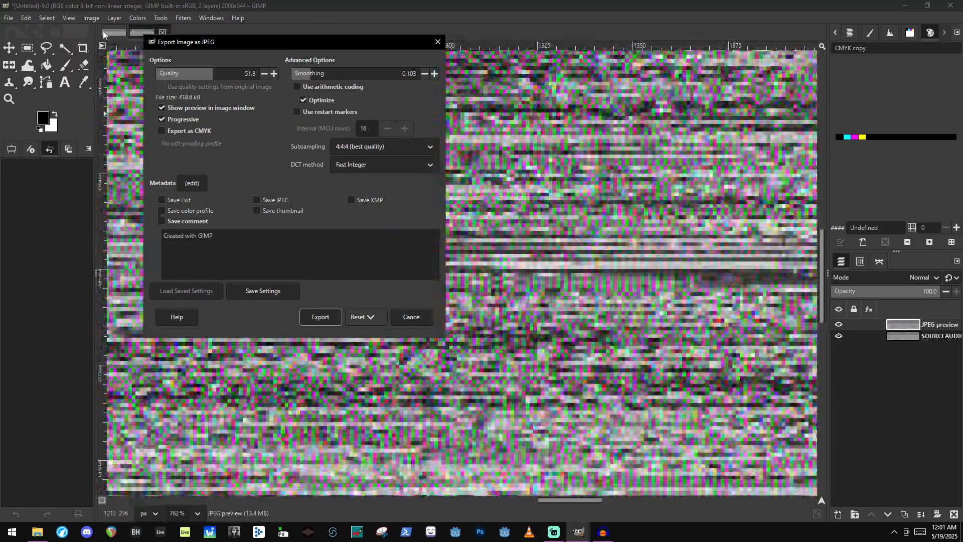
left_click_drag(197, 46, 225, 93)
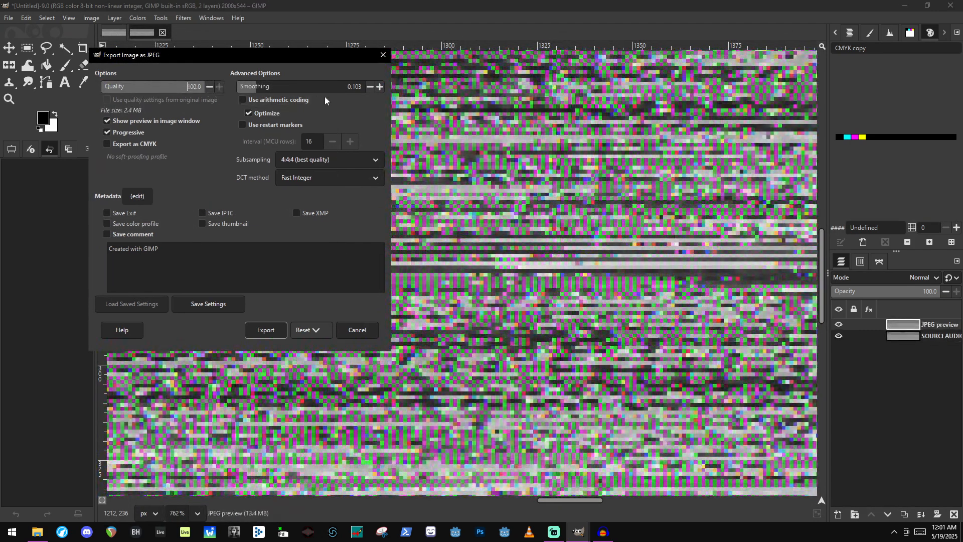
left_click_drag(303, 93, 355, 85)
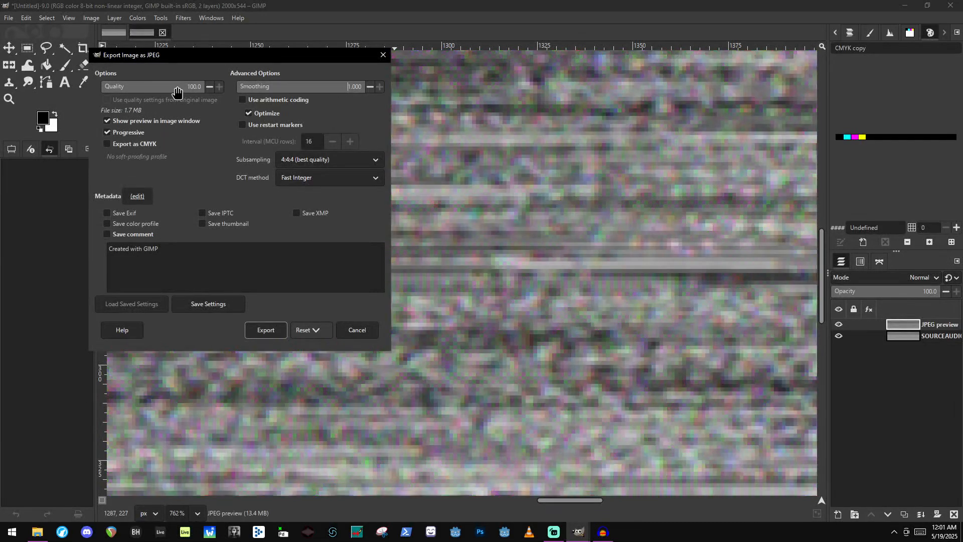
scroll(594, 255, "down", 2)
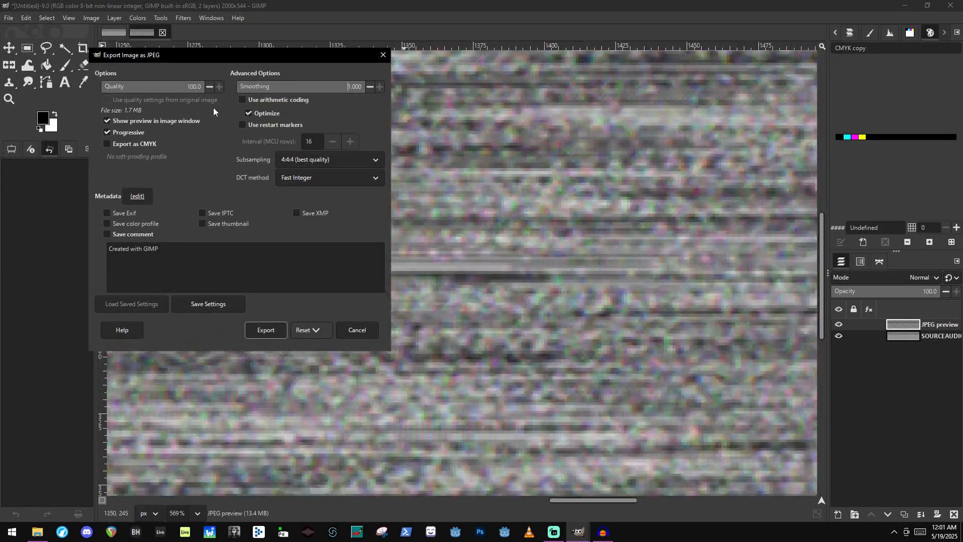
Preview the JPEG compression at quality 0 and reduce the smoothing to 0.329.
left_click_drag(178, 89, 99, 89)
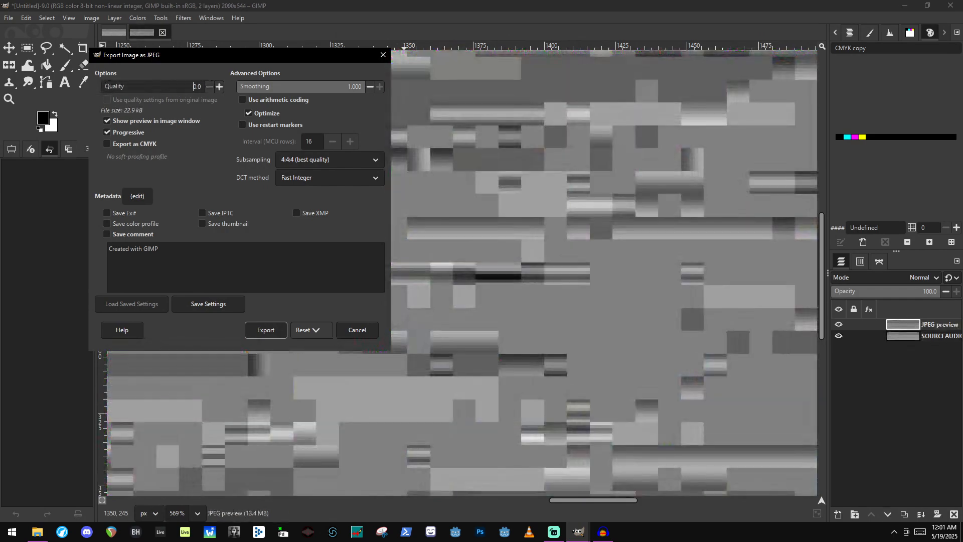
scroll(596, 235, "down", 4)
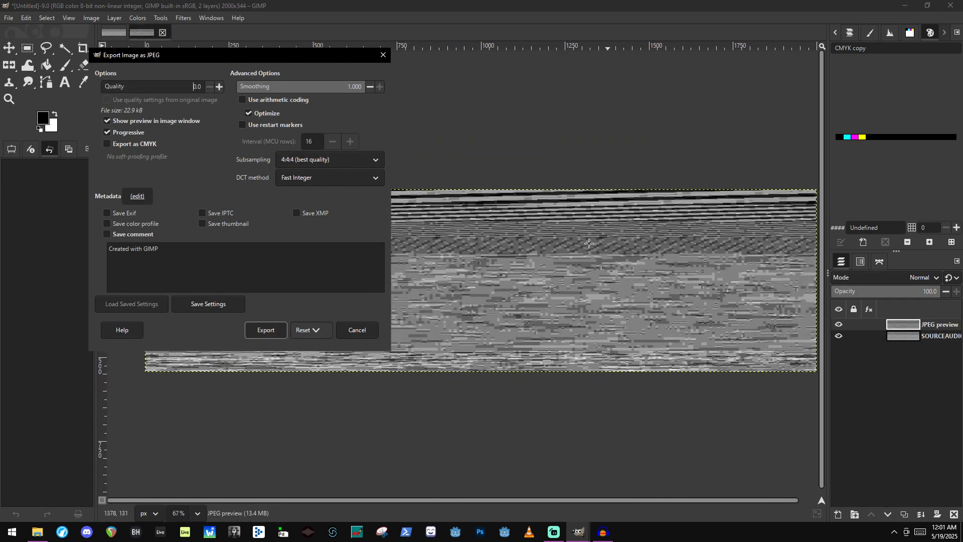
scroll(596, 235, "up", 5)
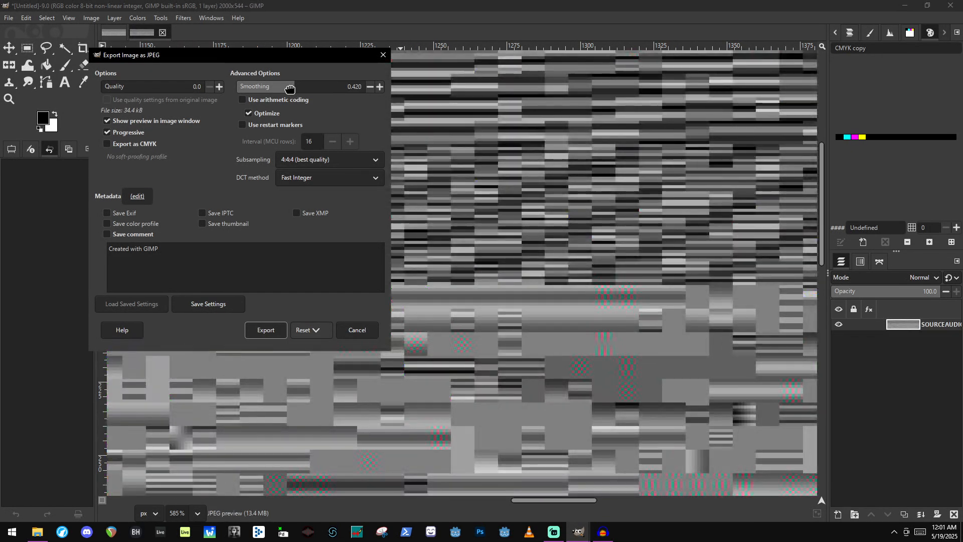
left_click_drag(290, 89, 281, 90)
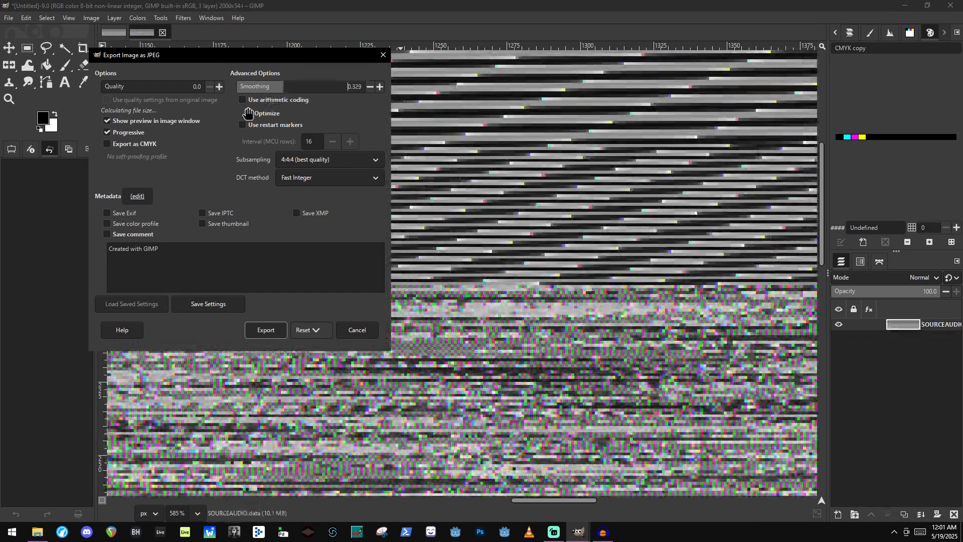
Preview the JPEG compression at quality 12.4 and examine the block artifacts up close.
mouse_move(119, 83)
left_mouse_down()
mouse_move(158, 89)
mouse_move(124, 90)
left_mouse_up()
scroll(625, 256, "down", 5)
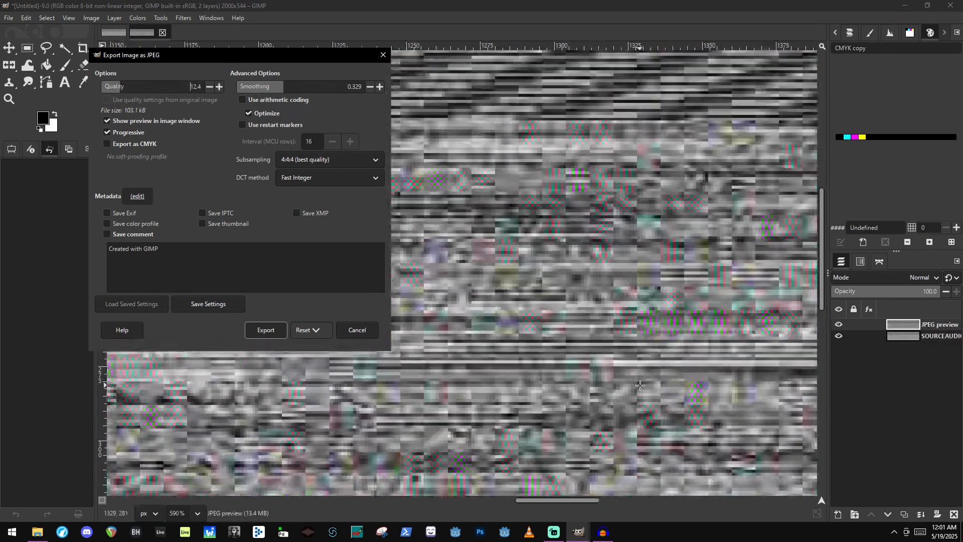
scroll(642, 448, "up", 8)
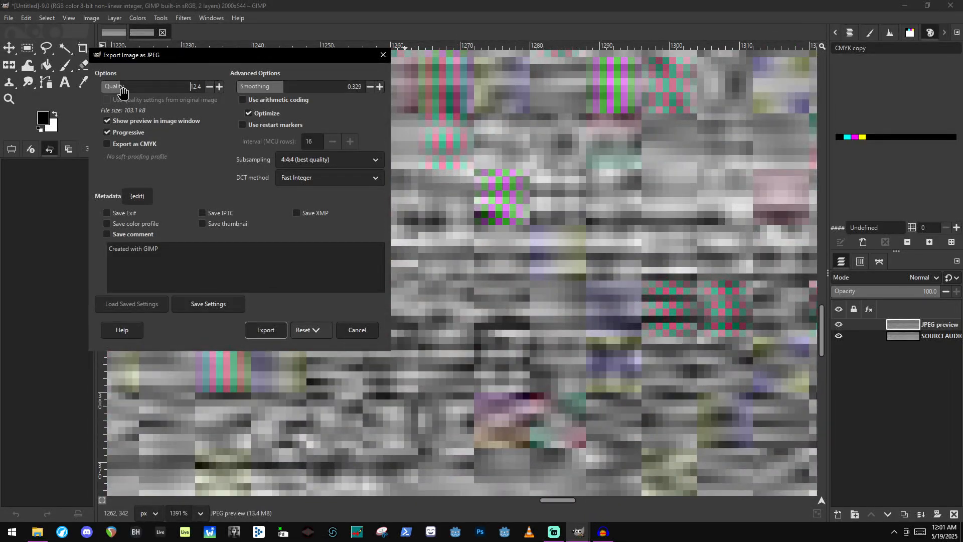
Set the JPEG quality to 22.8 and smoothing to 0.206, check the preview, and export the image.
left_click(127, 88)
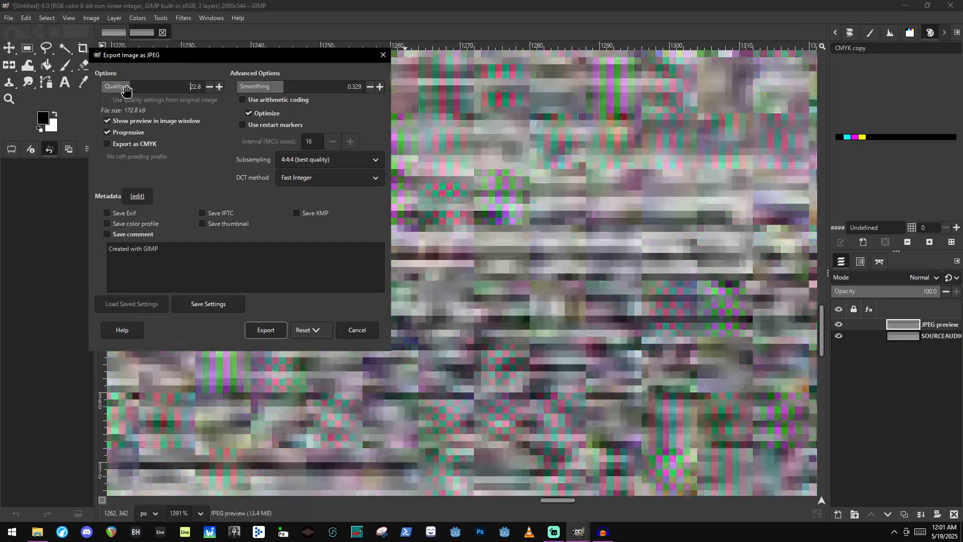
left_click(280, 88)
left_click(265, 88)
scroll(521, 173, "down", 4)
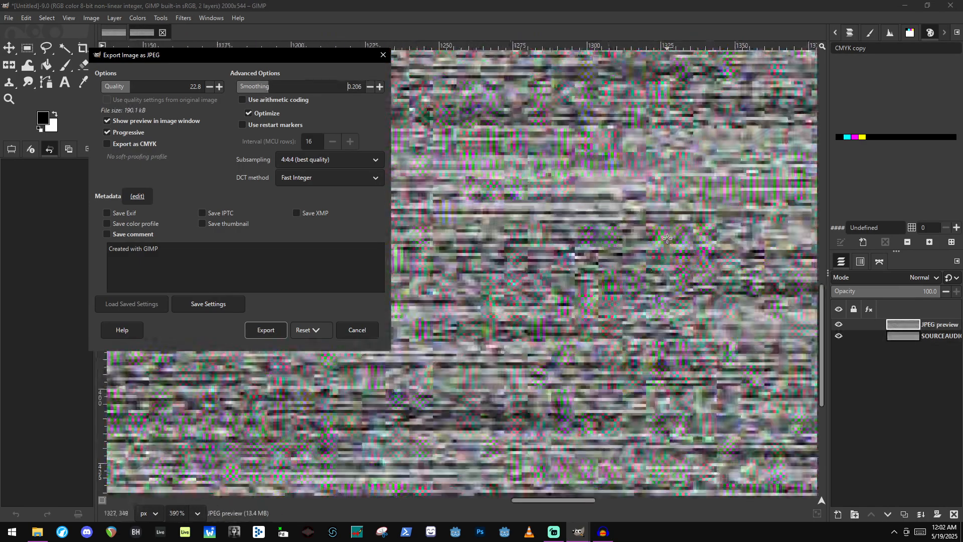
scroll(572, 236, "down", 2)
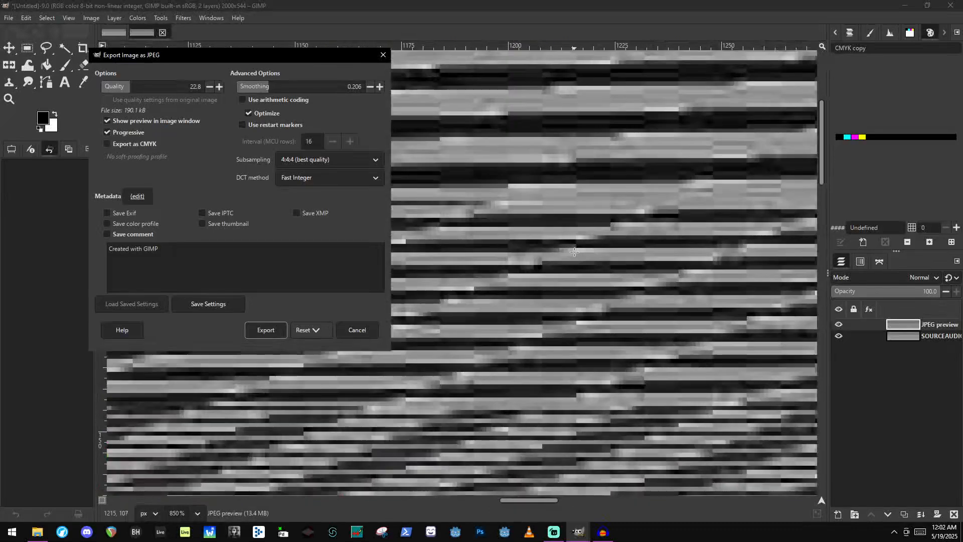
scroll(474, 432, "up", 3)
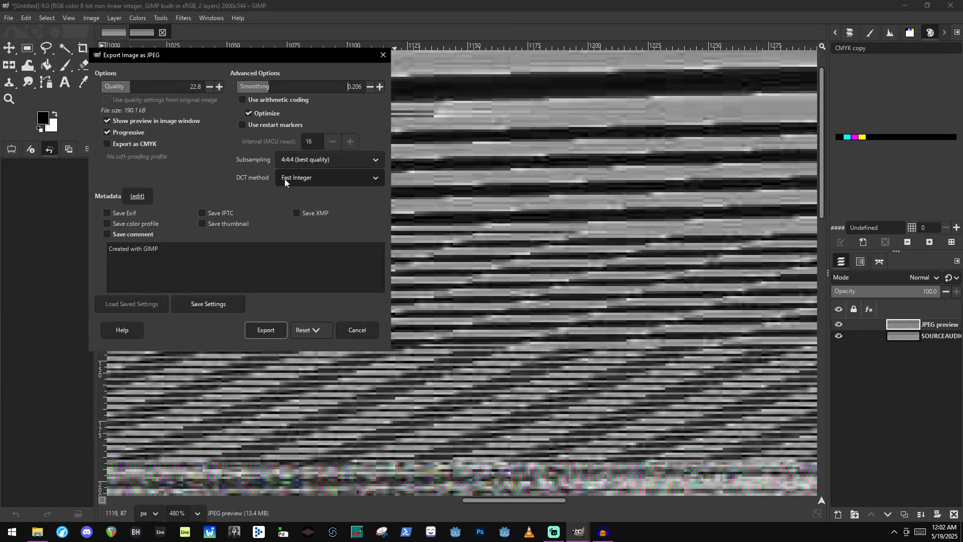
left_click(266, 329)
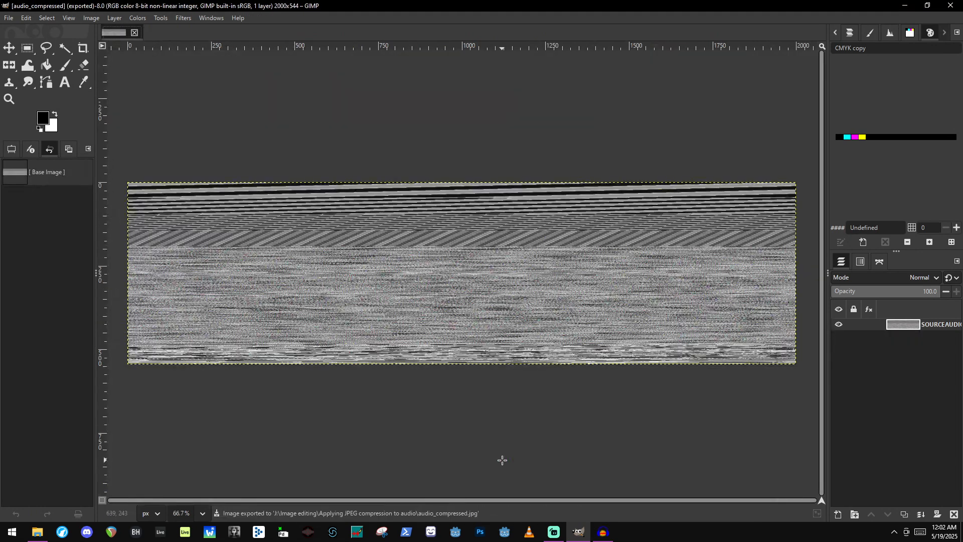
left_click(8, 18)
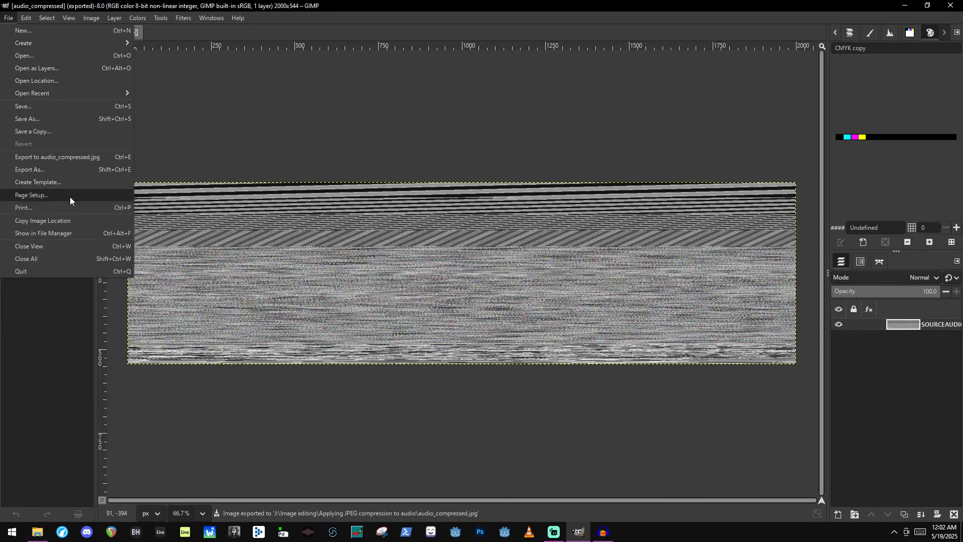
left_click(60, 172)
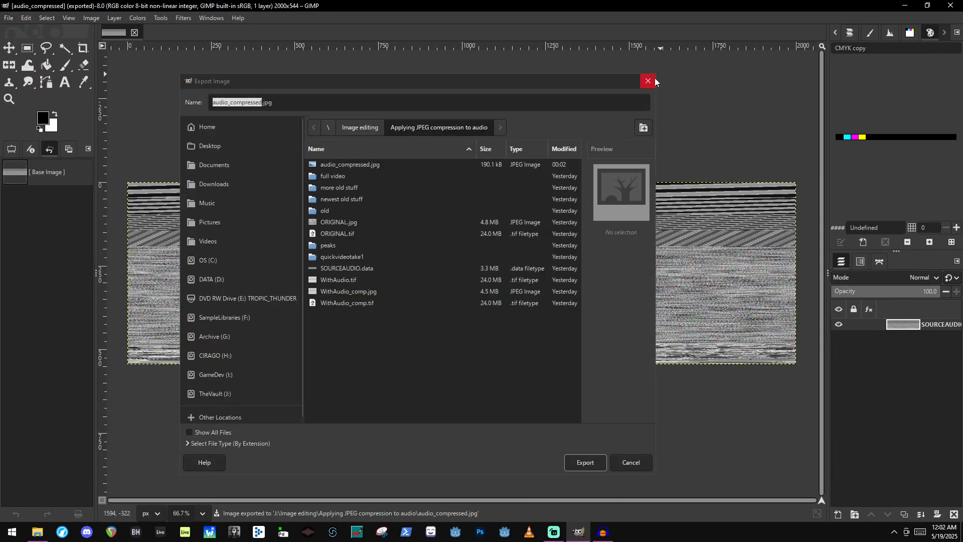
left_click(648, 80)
Open the exported audio_compressed.jpg and examine its compressed pixels up close.
left_click(8, 18)
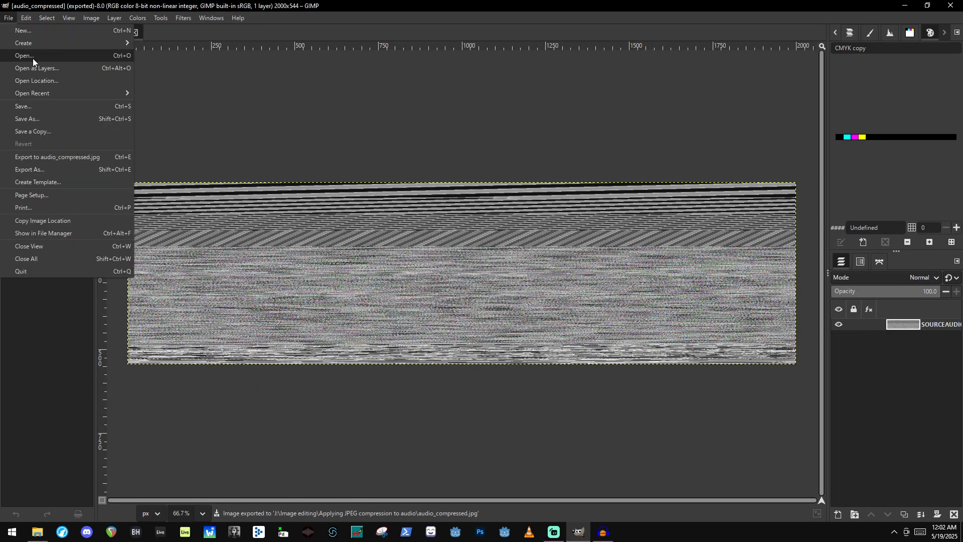
left_click(35, 58)
left_click(317, 109)
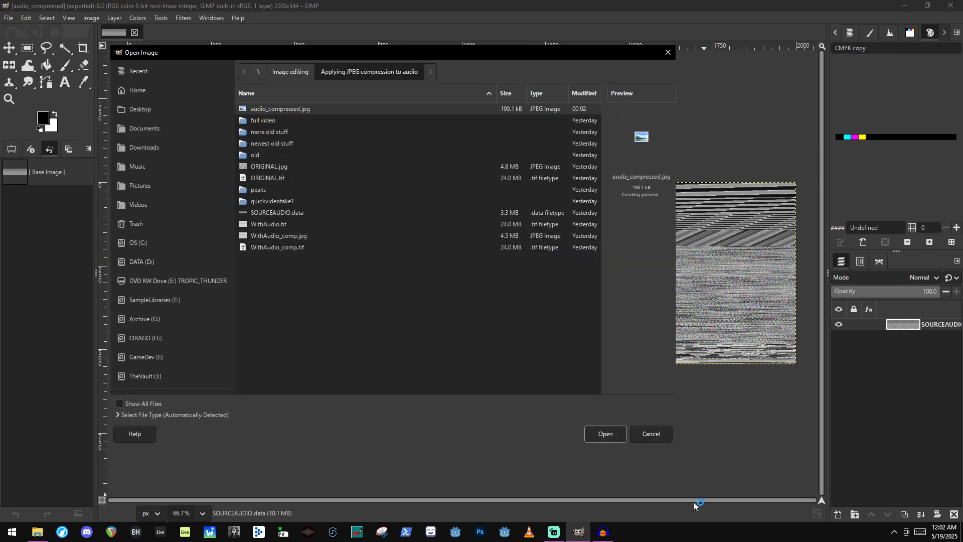
left_click(604, 433)
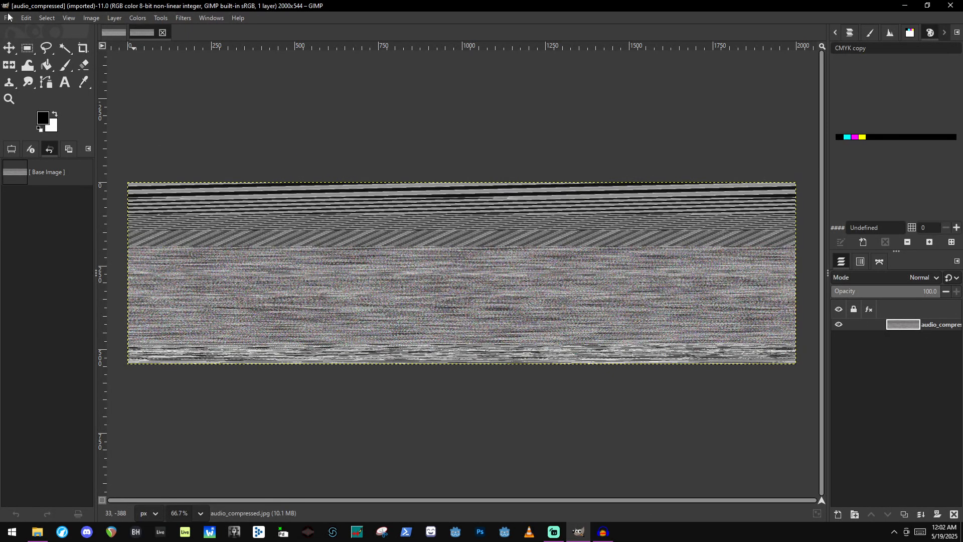
scroll(447, 294, "up", 4)
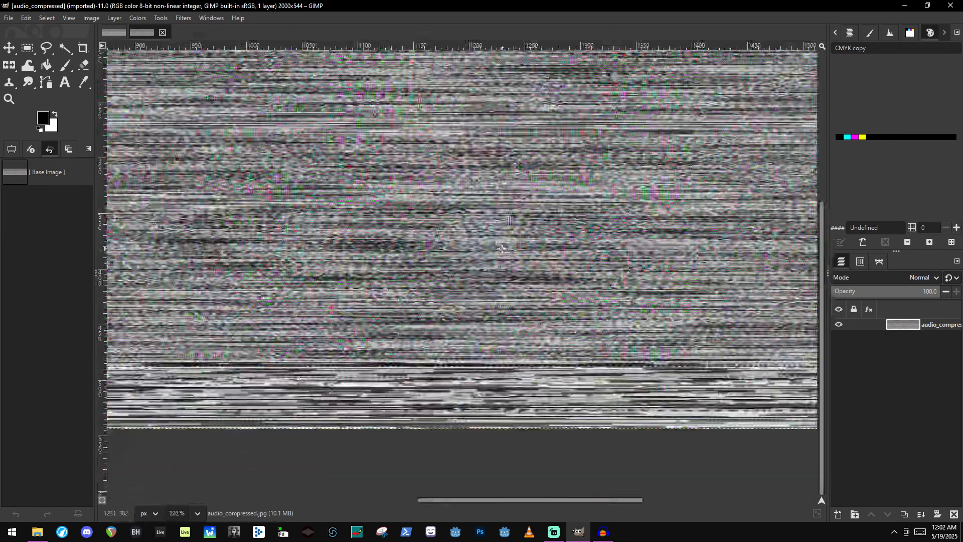
scroll(448, 294, "down", 2)
left_click(7, 15)
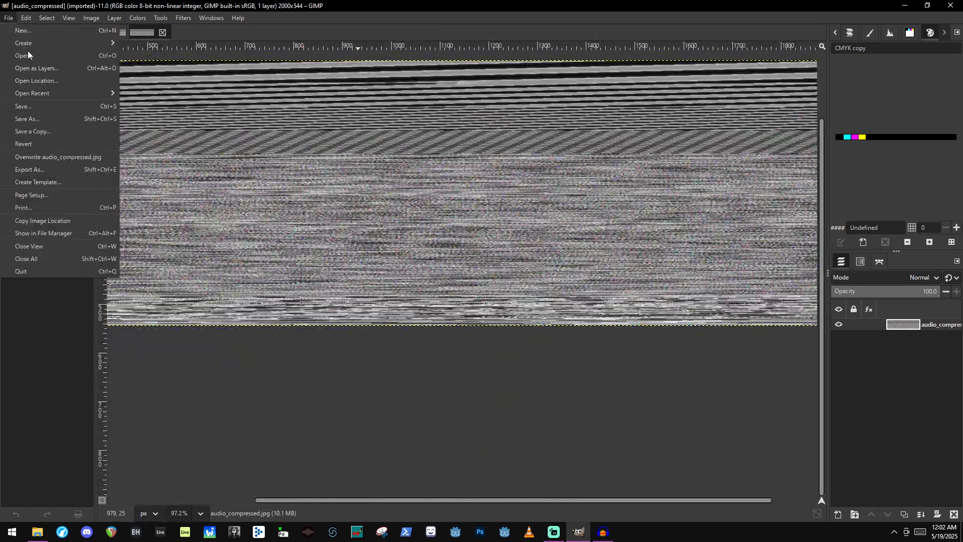
left_click(554, 379)
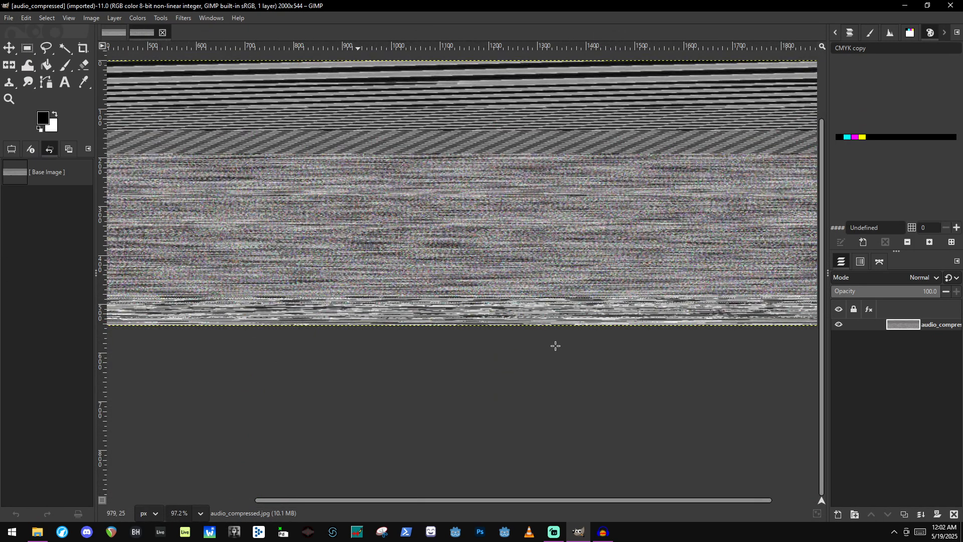
scroll(383, 145, "up", 2)
scroll(382, 145, "down", 4)
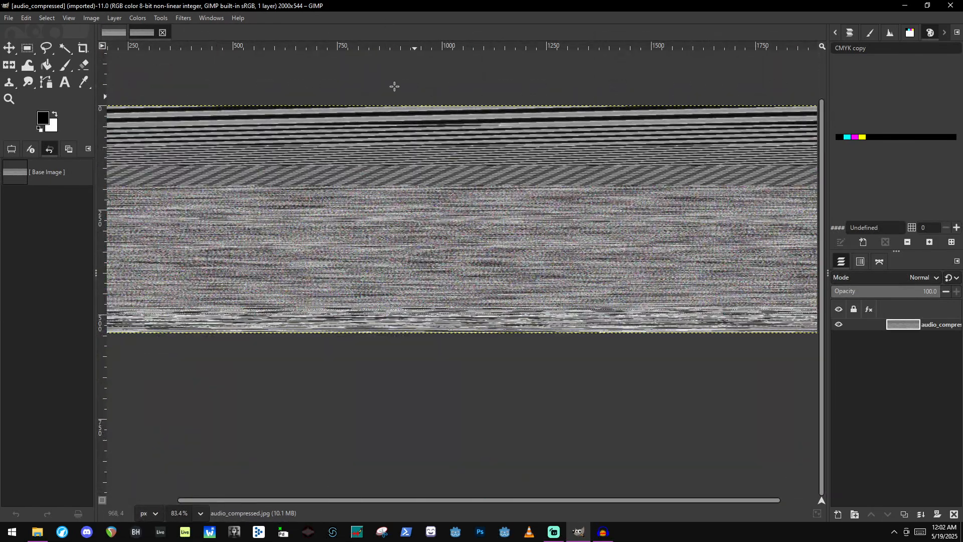
Start exporting the reopened audio_compressed.jpg image and choose Raw image data as the file type.
left_click(3, 19)
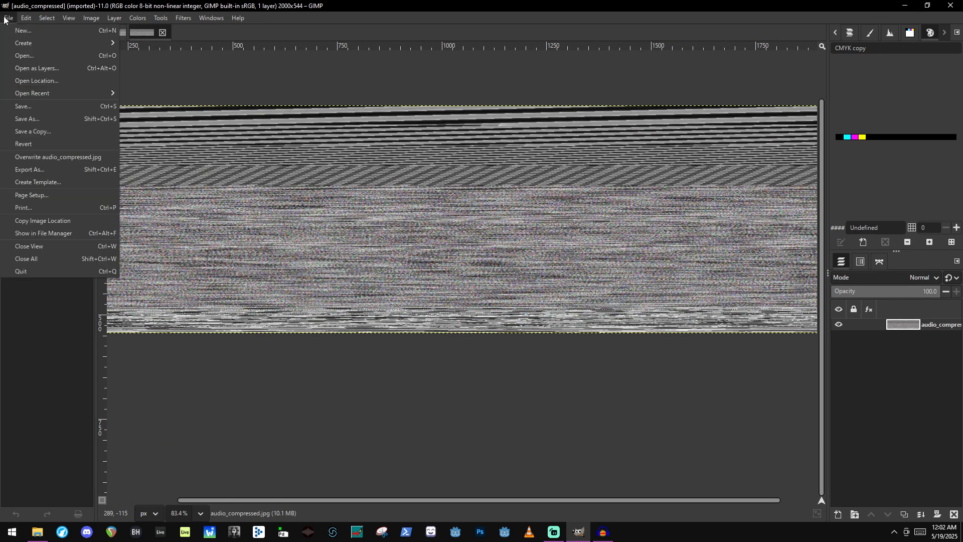
left_click(105, 174)
left_click(228, 444)
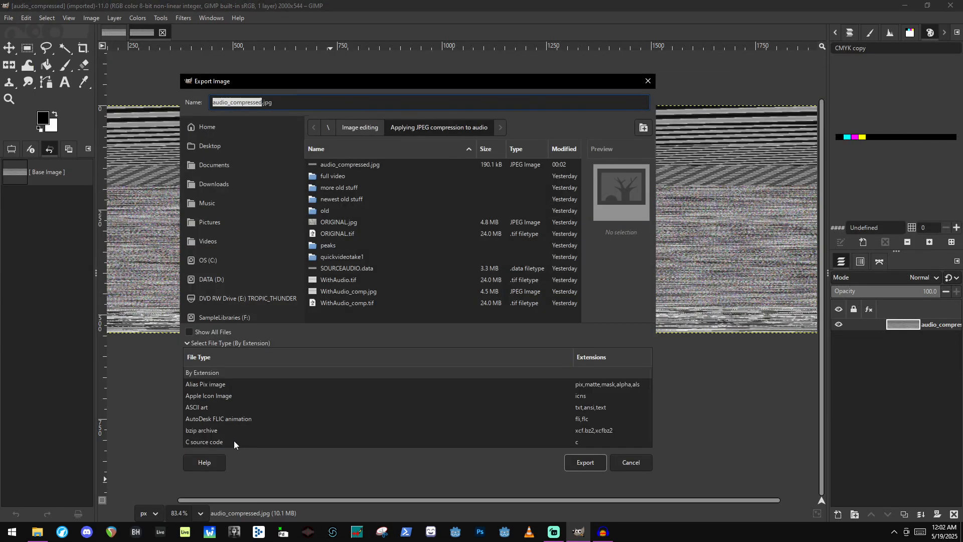
scroll(351, 422, "down", 10)
scroll(316, 418, "down", 2)
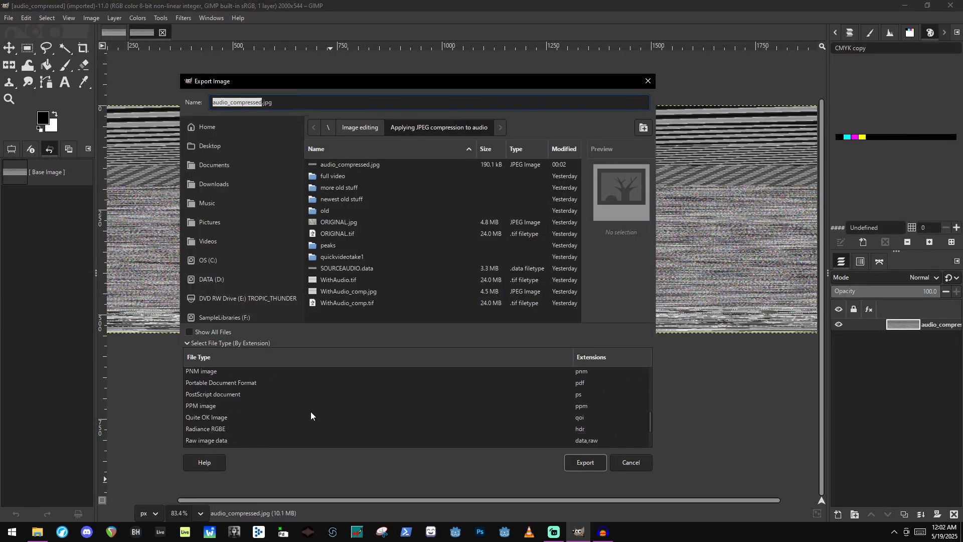
scroll(228, 417, "down", 2)
left_click(223, 380)
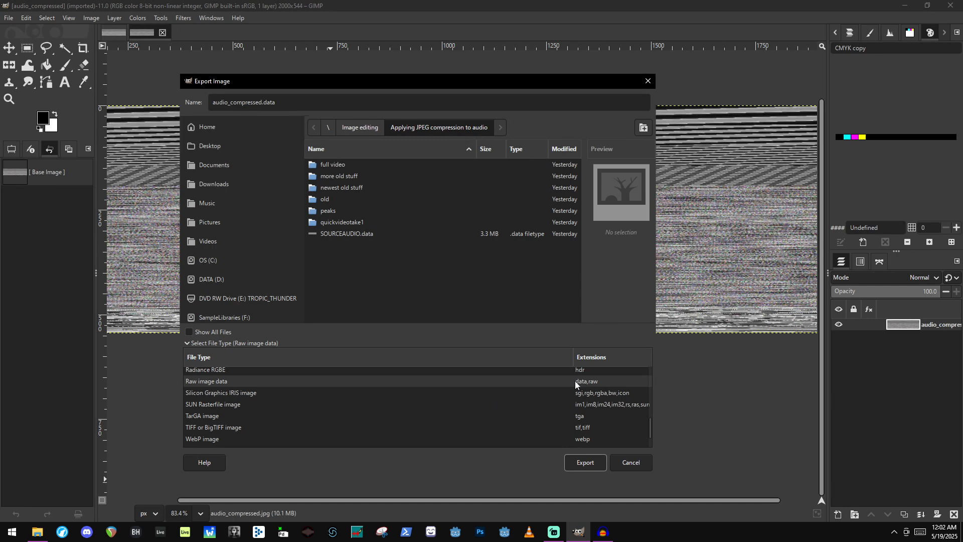
Name the export audio_compressed1.raw and export it with the Contiguous planar configuration.
double_click(269, 102)
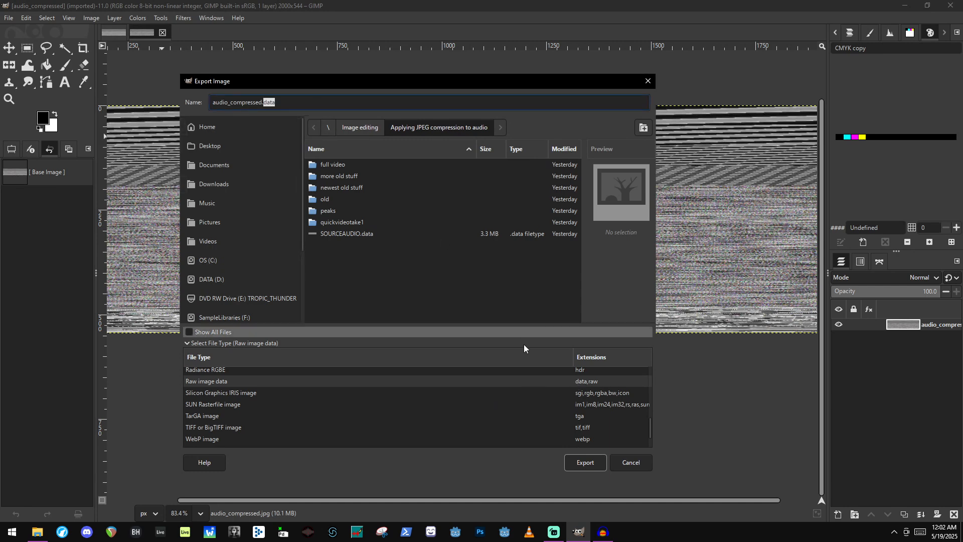
type("raw")
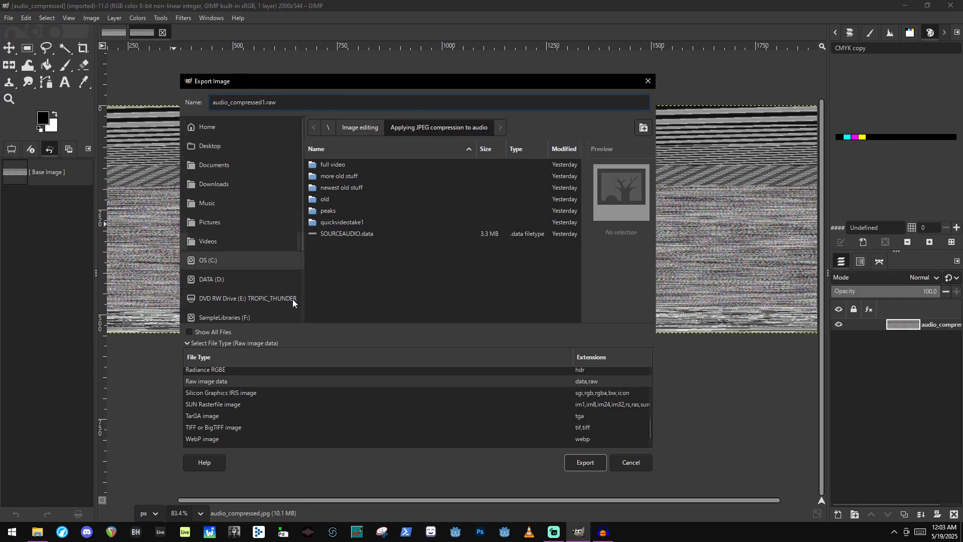
left_click(582, 462)
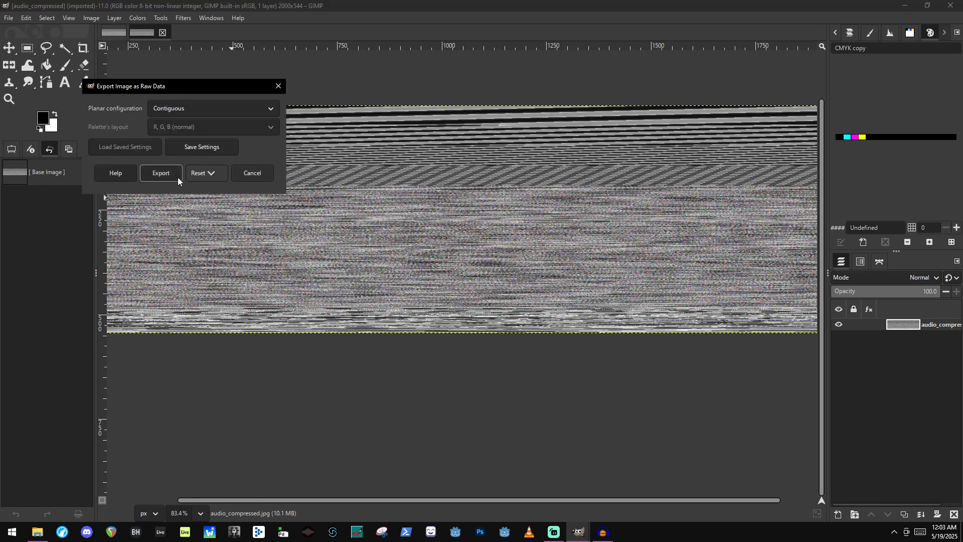
left_click(190, 107)
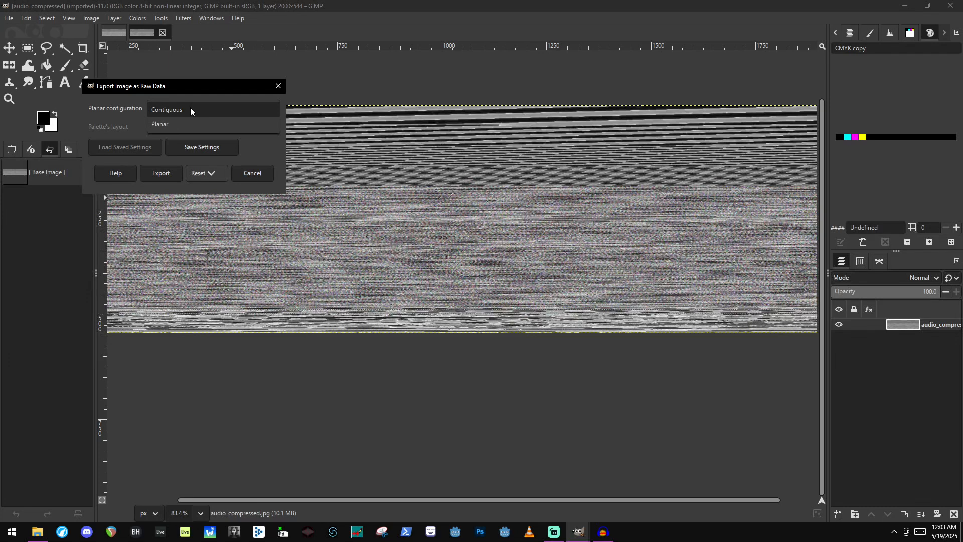
left_click(192, 109)
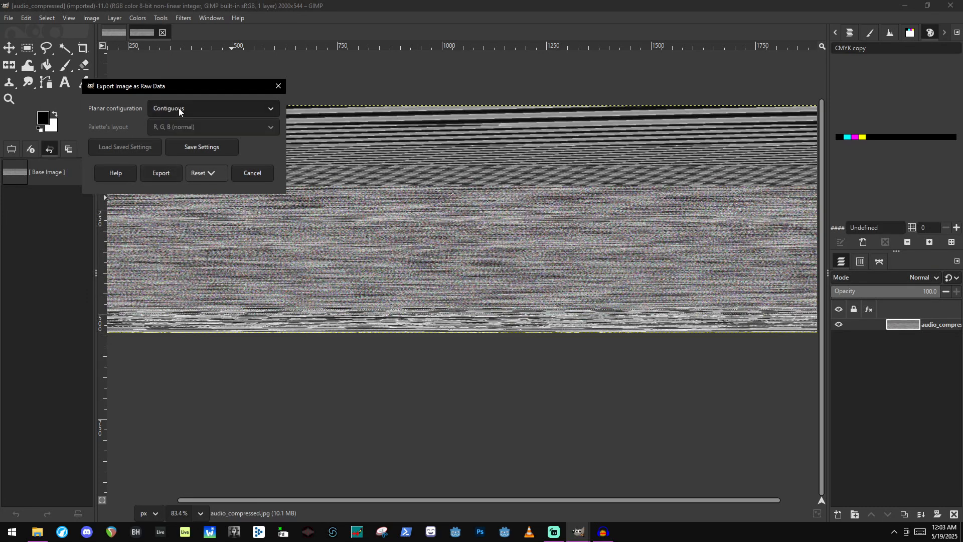
left_click(165, 174)
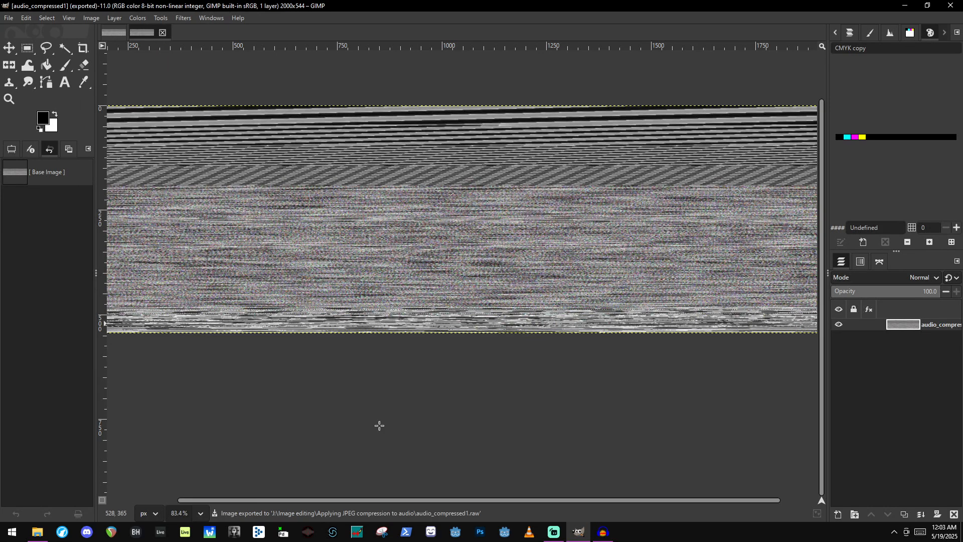
Switch to Audacity and import audio_compressed1.raw as raw U-Law data with 2 Channels (Stereo) at 48000 Hz.
left_click(604, 535)
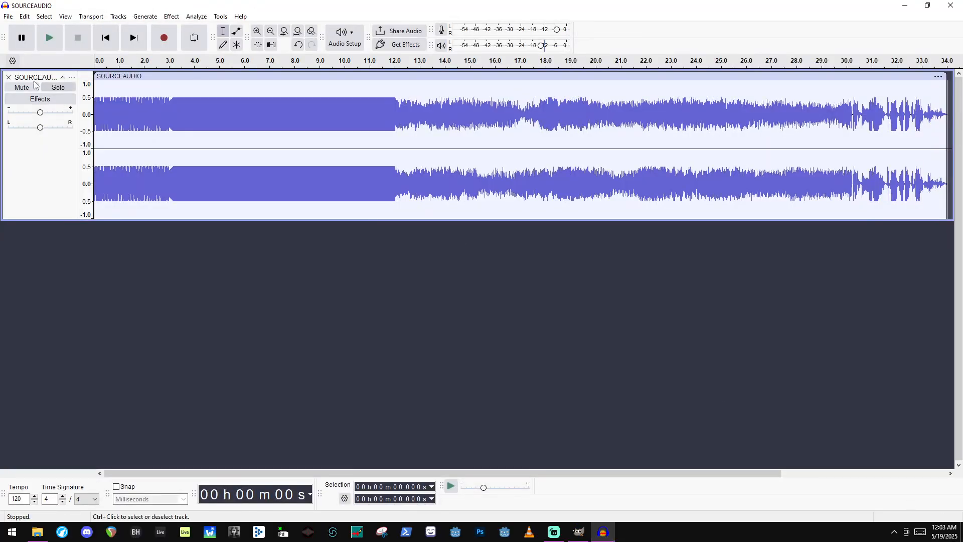
left_click(8, 16)
mouse_move(63, 134)
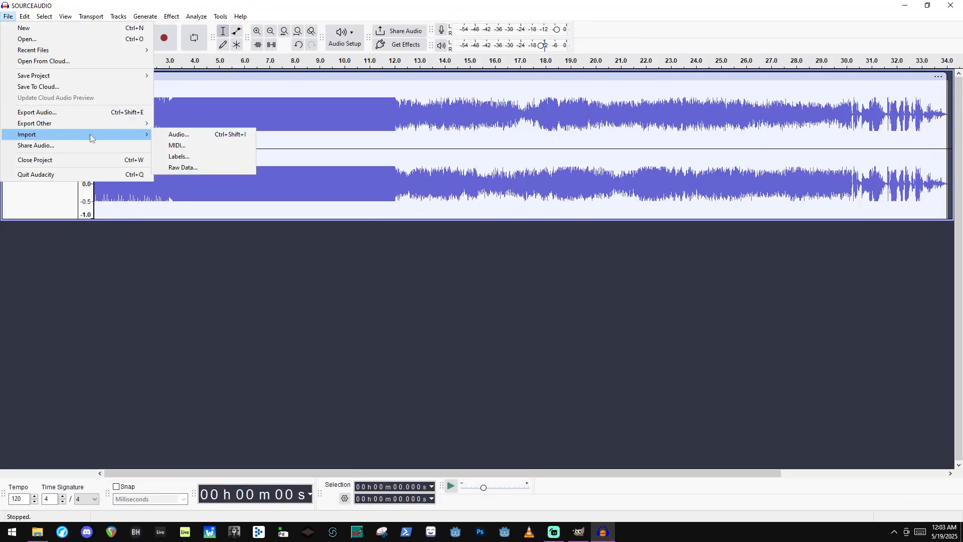
left_click(208, 166)
left_click(81, 159)
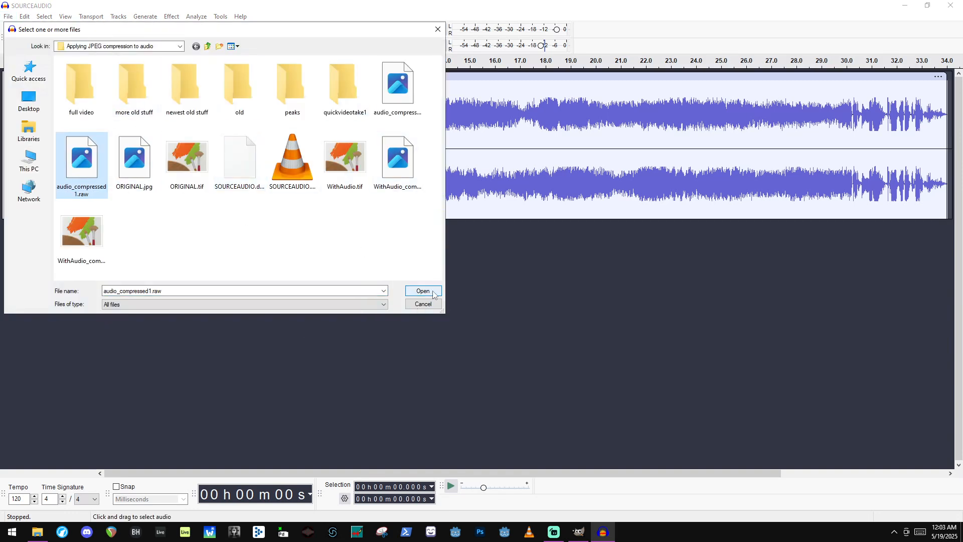
left_click(435, 293)
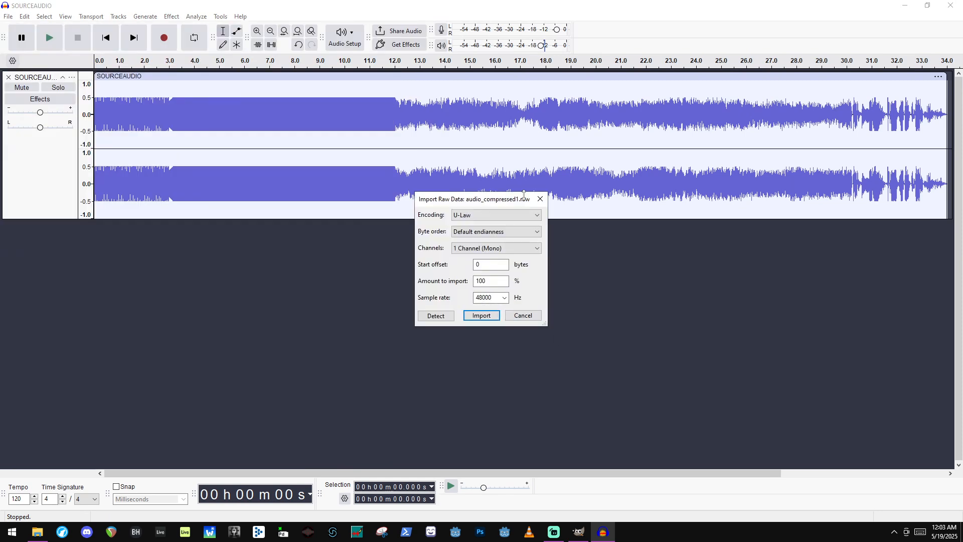
left_click(494, 248)
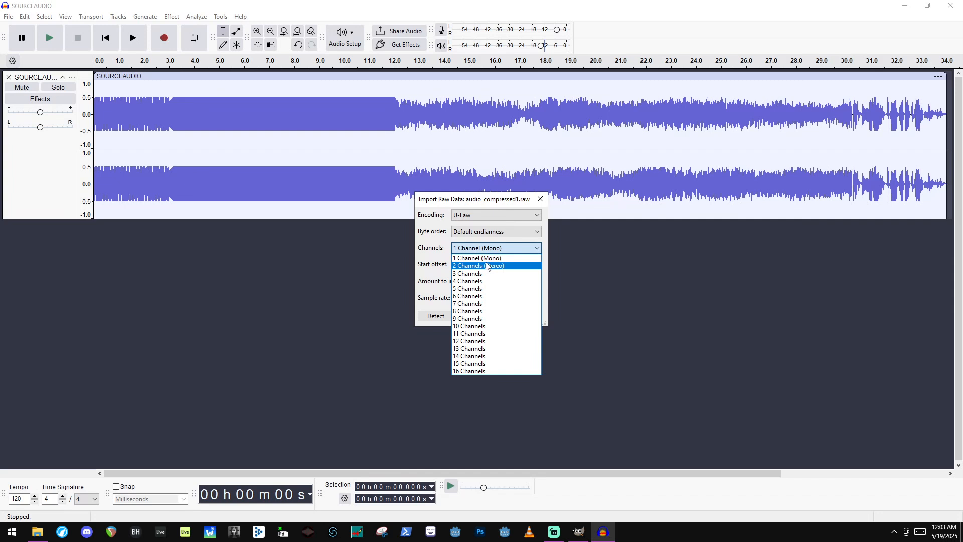
left_click(487, 266)
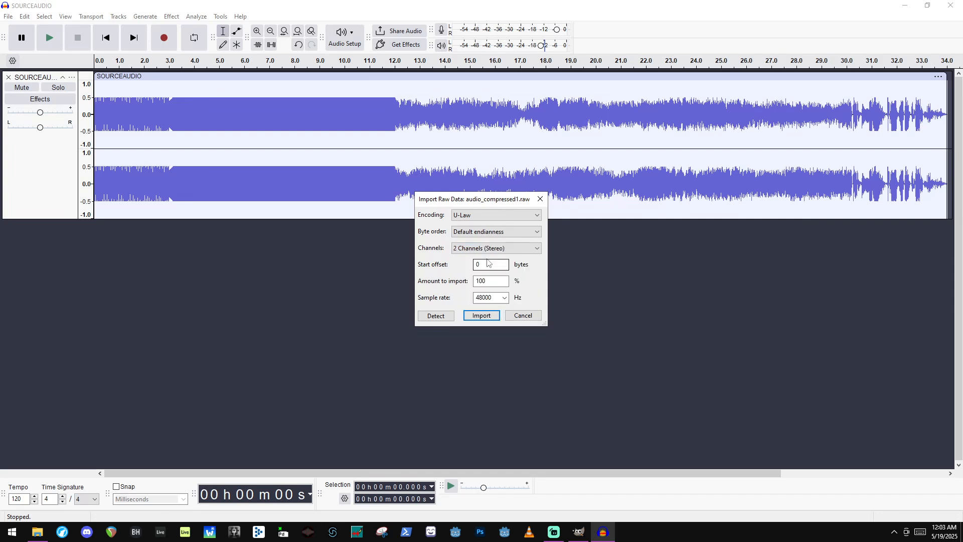
left_click(482, 318)
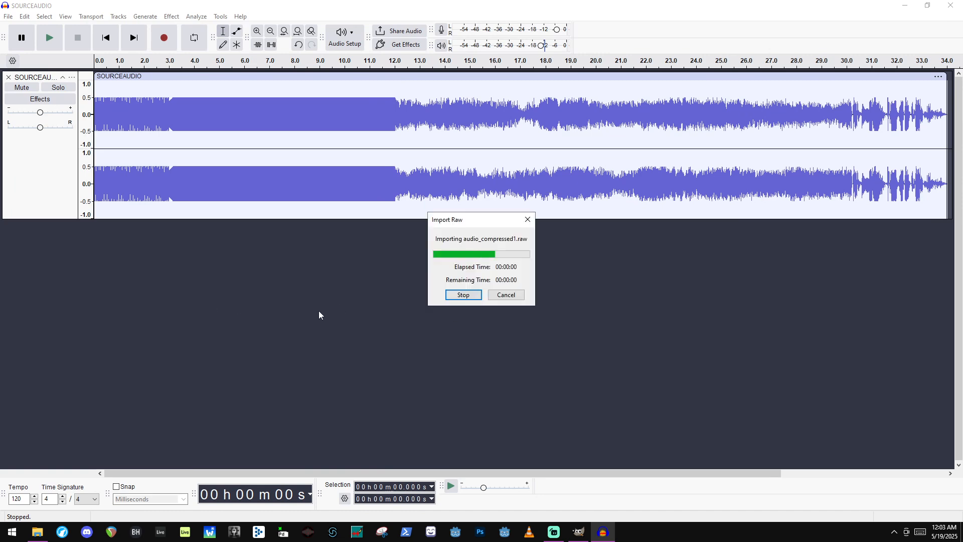
Solo the audio_compressed1 track and play it from near its beginning to hear the JPEG-compressed audio.
scroll(460, 278, "down", 4)
scroll(460, 278, "up", 3)
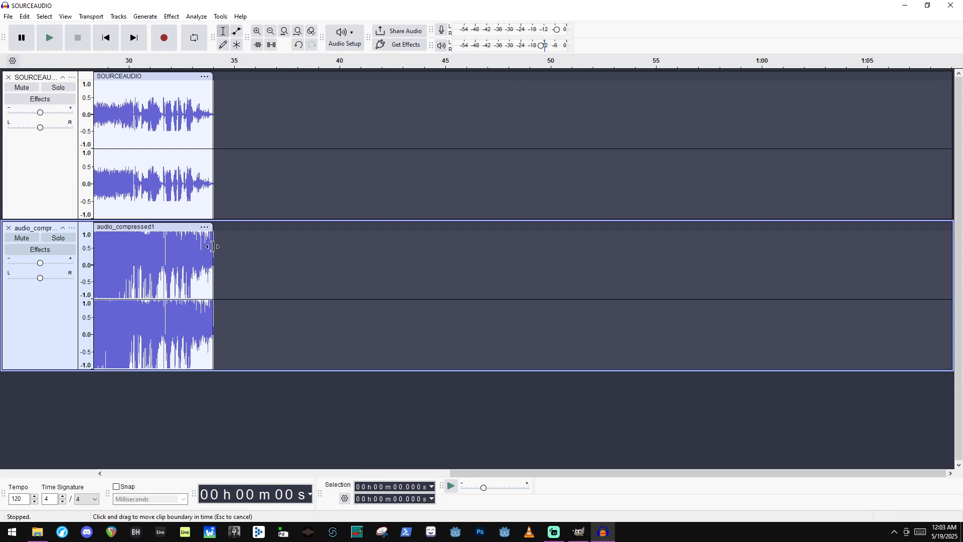
scroll(495, 285, "down", 1)
scroll(321, 256, "up", 4)
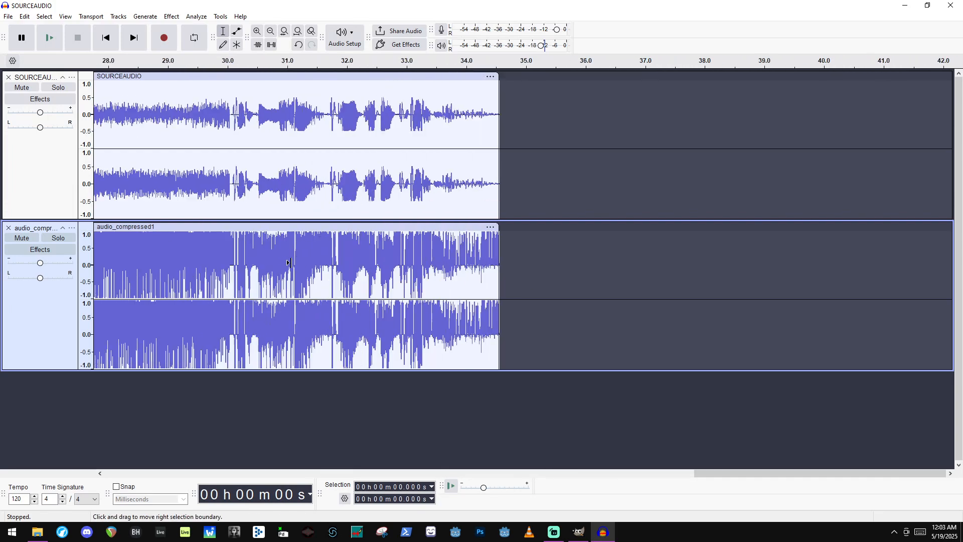
scroll(451, 281, "down", 5)
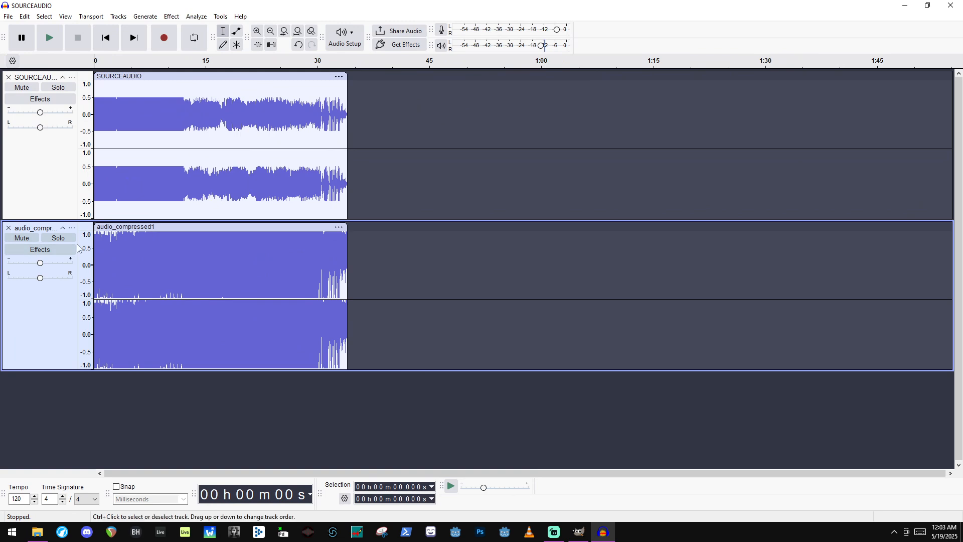
left_click(50, 232)
left_click(59, 238)
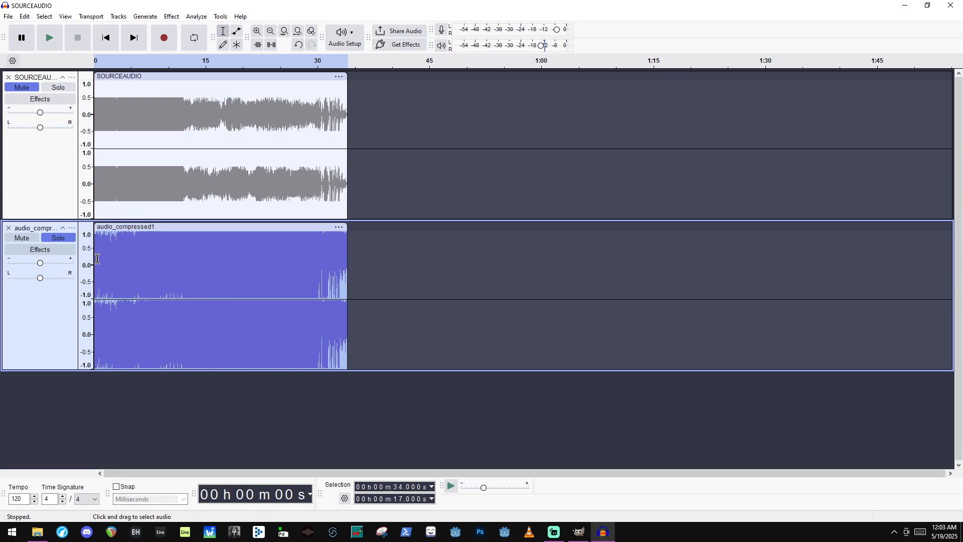
left_click_drag(98, 257, 99, 257)
key("space")
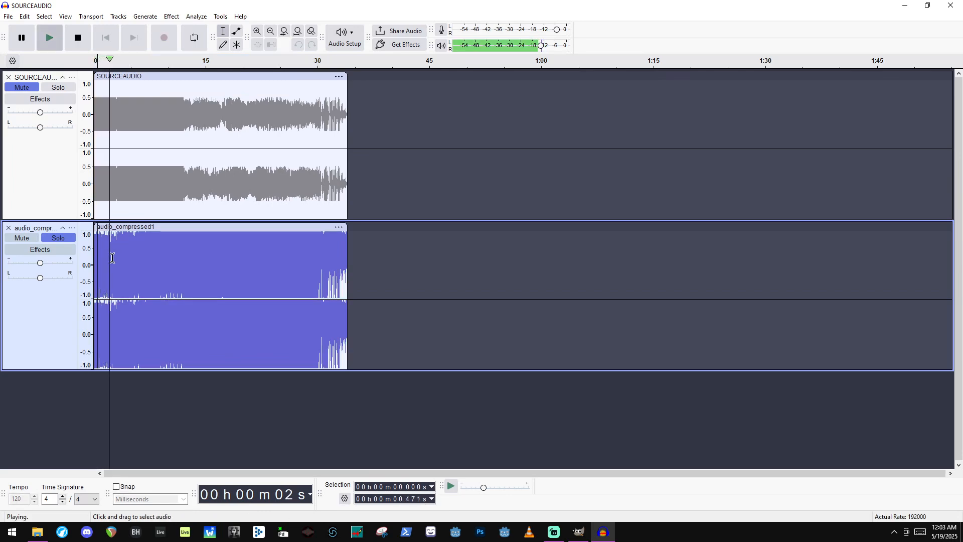
scroll(119, 257, "up", 4, "ctrl")
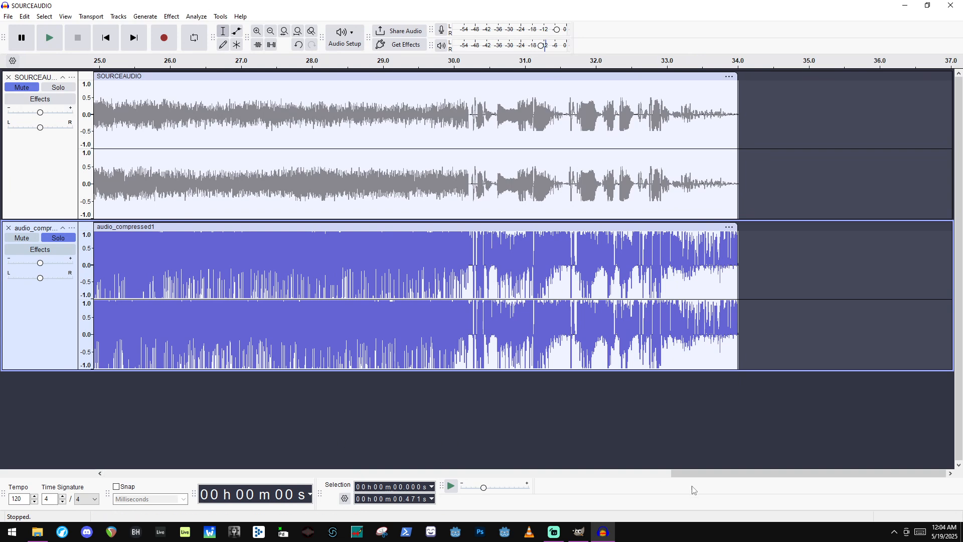
Switch back to GIMP, compare the compressed image with the SOURCEAUDIO.data image, and examine the latter's pixels up close.
left_click(582, 532)
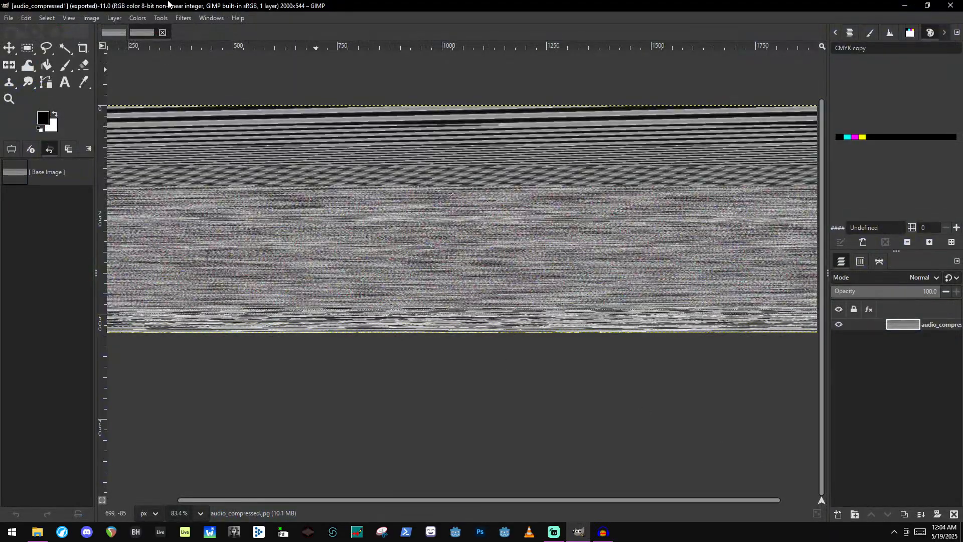
left_click(105, 27)
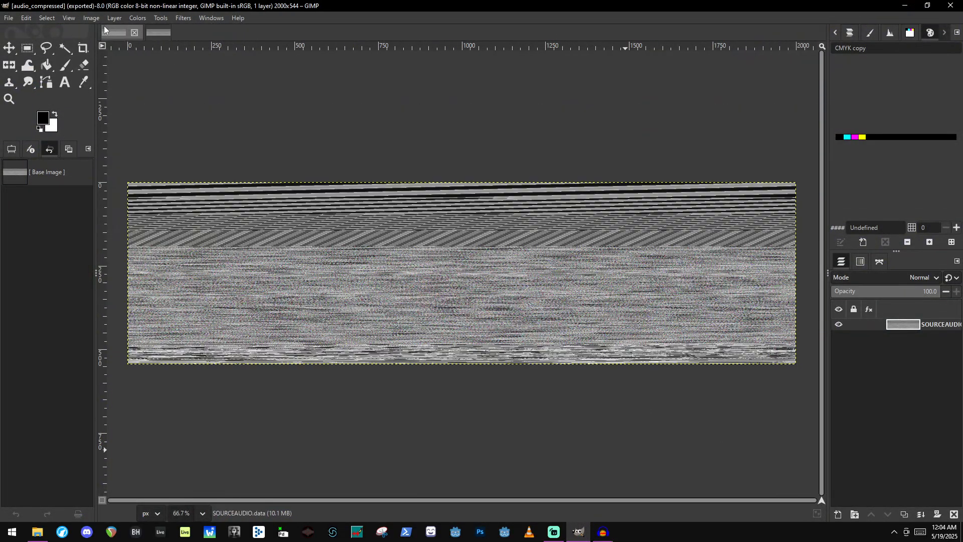
left_click(166, 32)
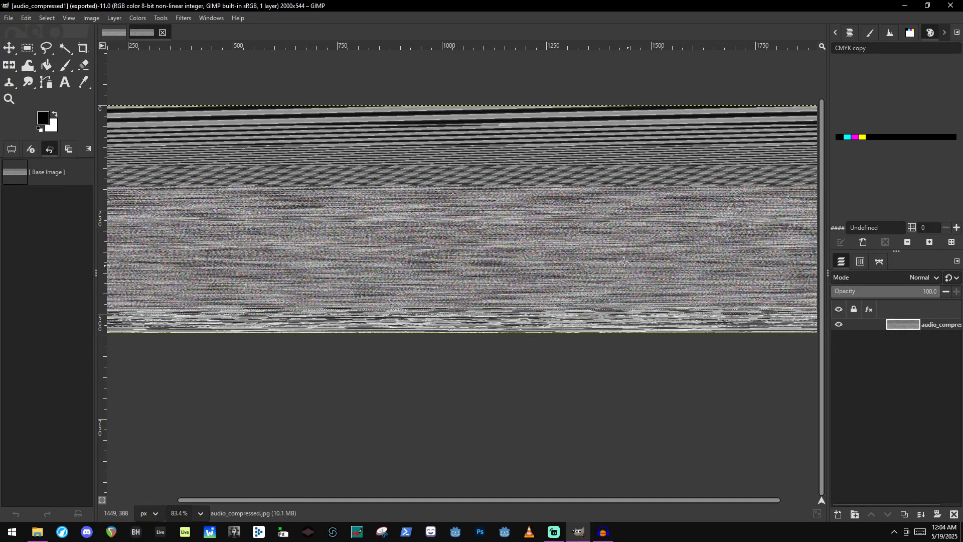
left_click(111, 32)
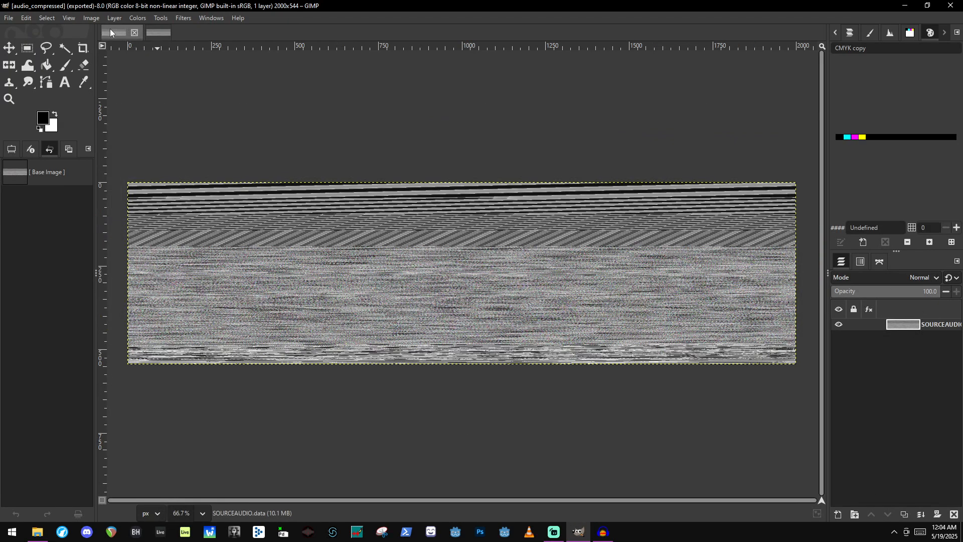
scroll(277, 149, "up", 5)
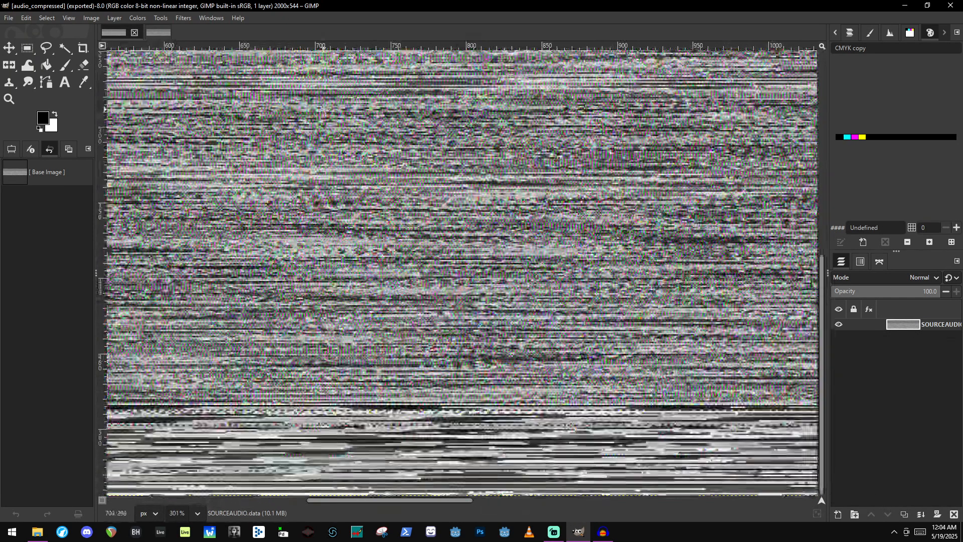
scroll(366, 99, "down", 1)
scroll(366, 99, "up", 2)
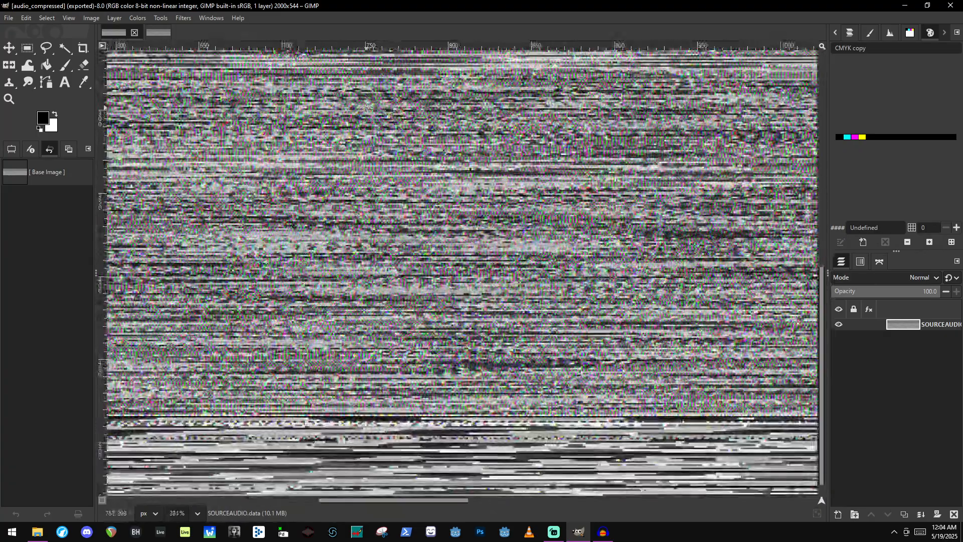
Start the Difference of Gaussians edge-detect filter on the audio_compressed image and inspect its preview at the default radii.
left_click(192, 17)
mouse_move(211, 19)
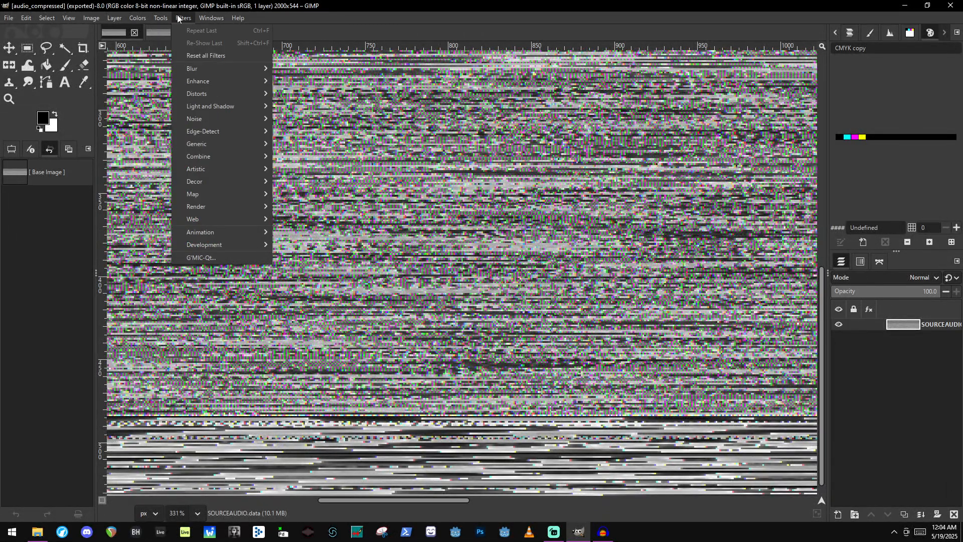
mouse_move(228, 132)
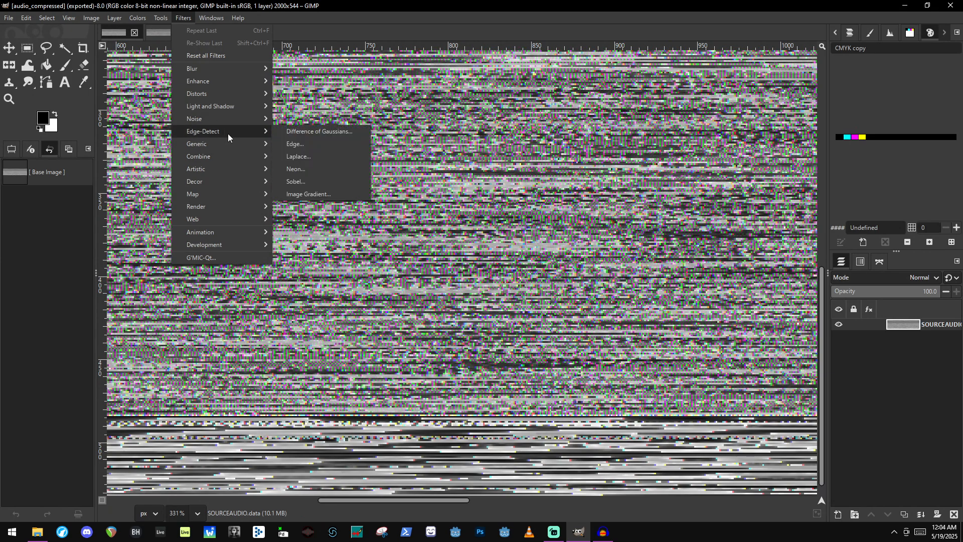
left_click(308, 133)
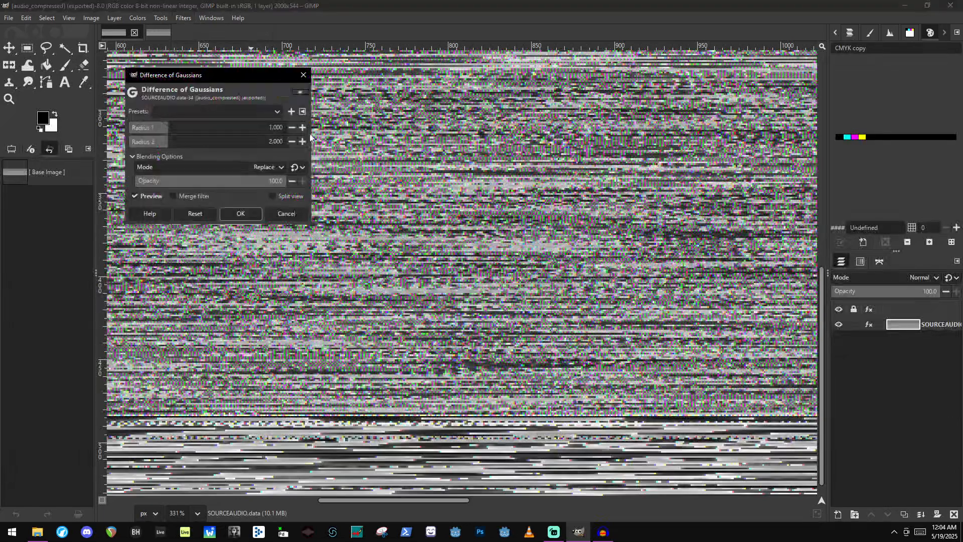
scroll(403, 281, "down", 3)
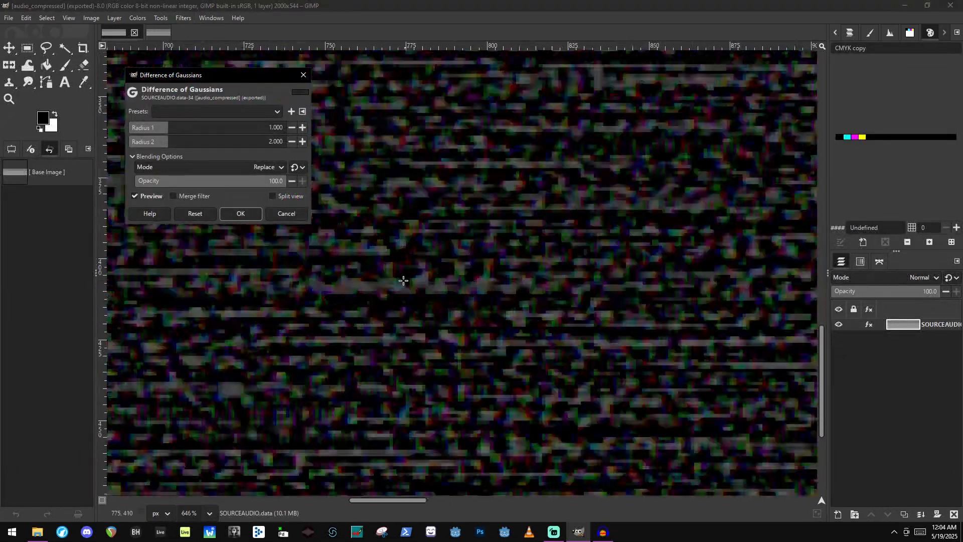
scroll(426, 280, "up", 5)
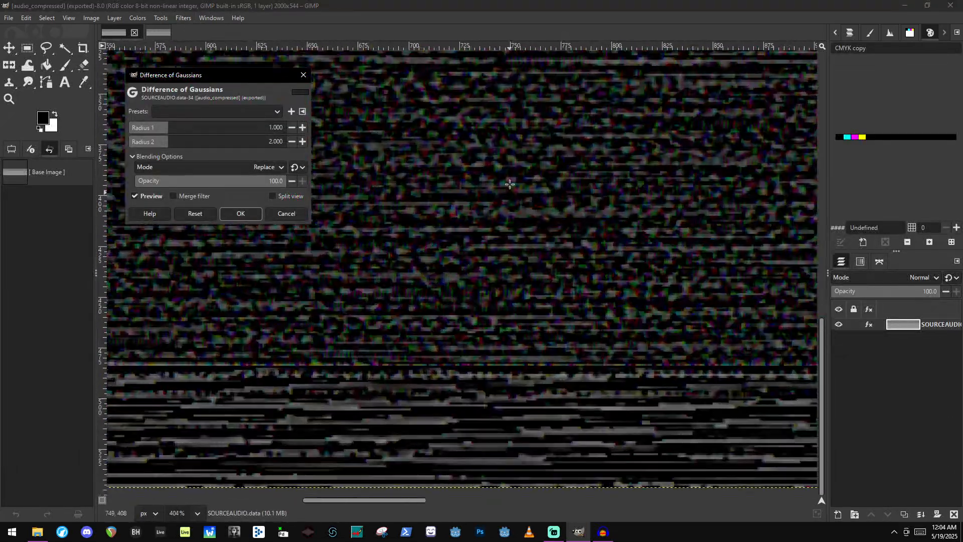
Try the filter with Radius 1 at about 0.38 and Radius 2 at 12.158, and inspect the preview.
left_click_drag(177, 128, 67, 117)
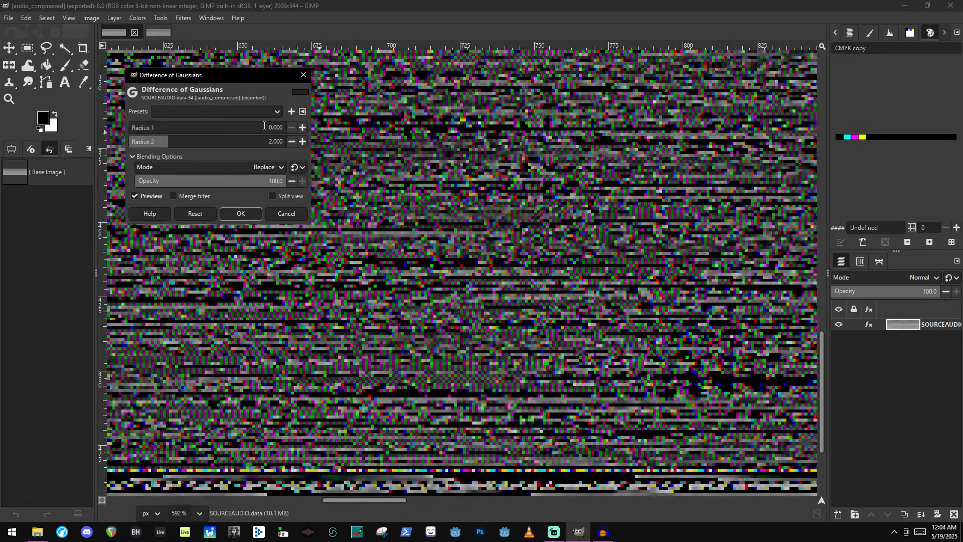
left_click_drag(141, 128, 246, 154)
scroll(534, 320, "down", 10)
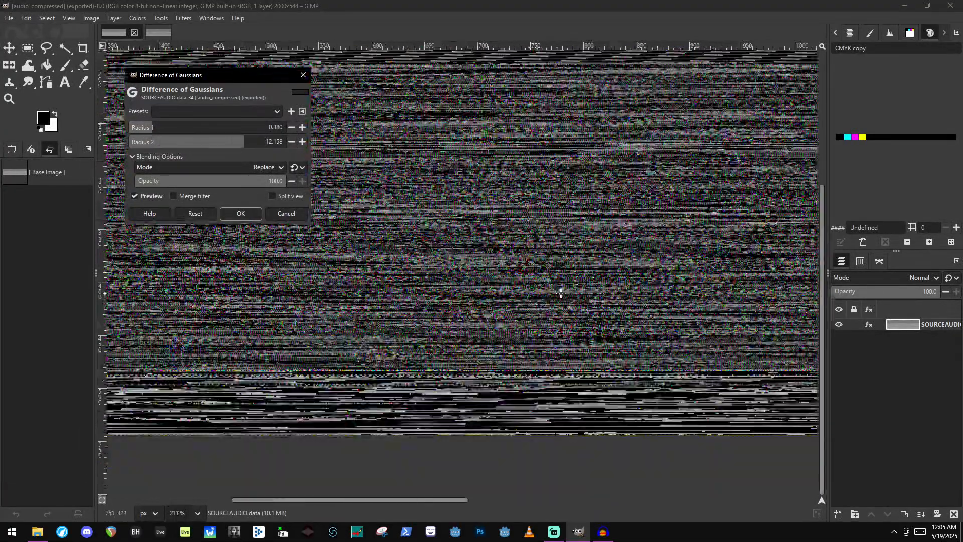
scroll(501, 163, "up", 8)
scroll(506, 163, "up", 1)
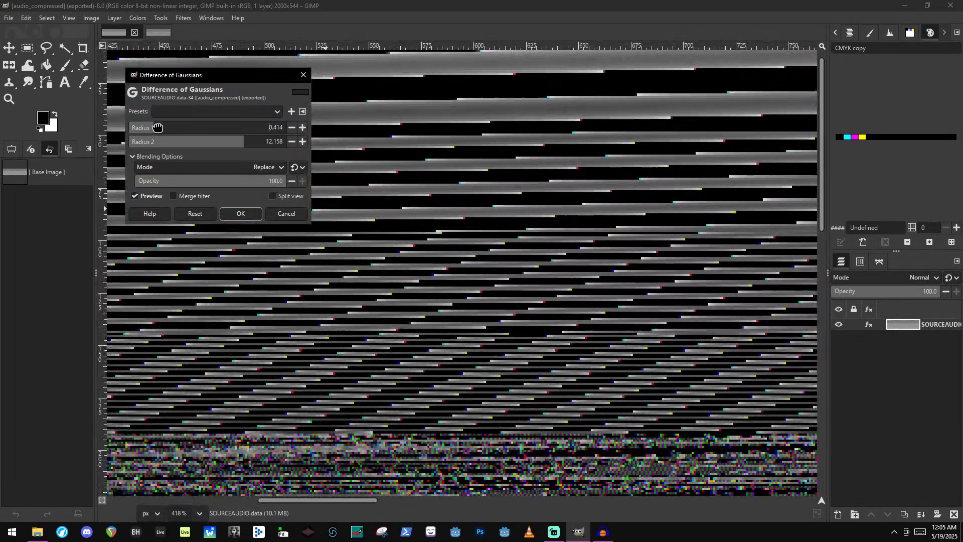
Set Radius 1 to 1.474 and Radius 2 to 3.108, check the preview, and apply the Difference of Gaussians filter.
left_click_drag(158, 127, 178, 131)
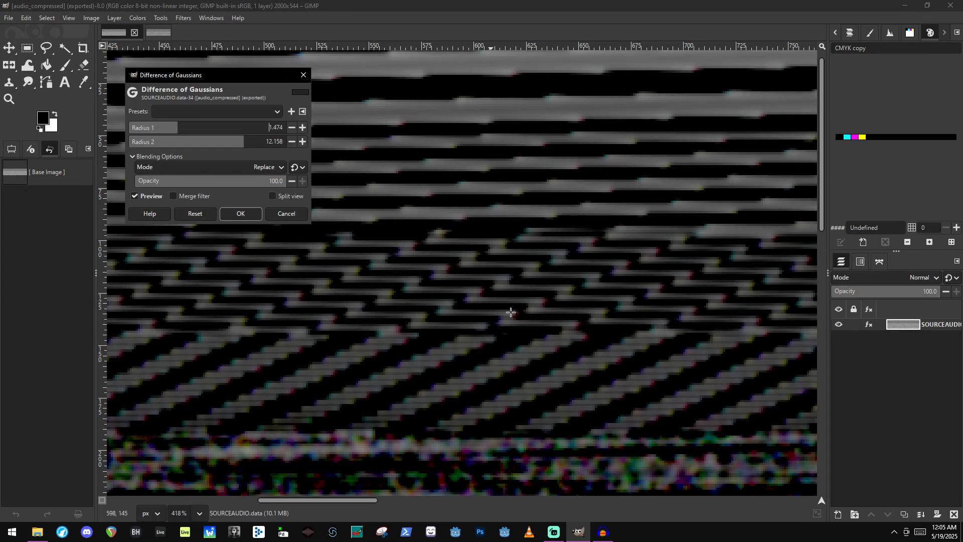
scroll(511, 312, "down", 9)
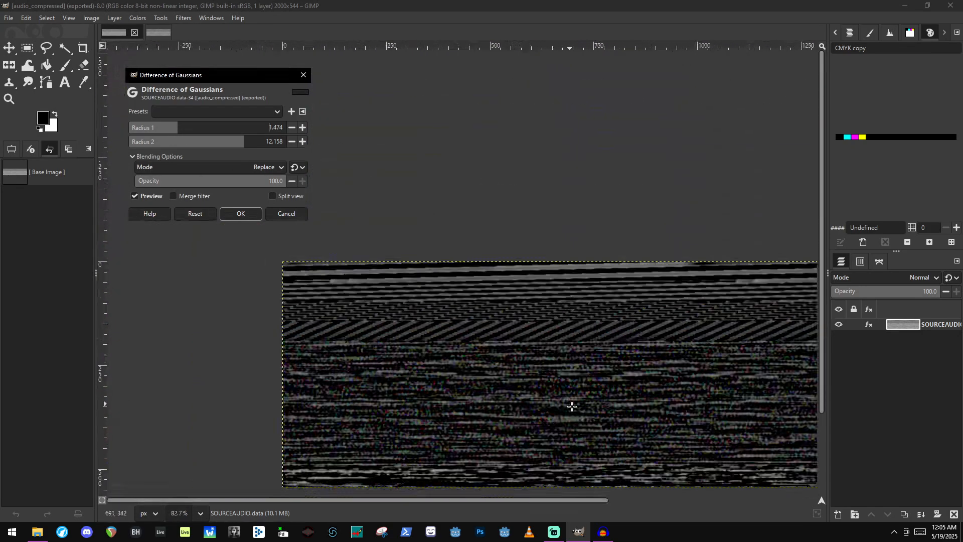
scroll(572, 406, "up", 7)
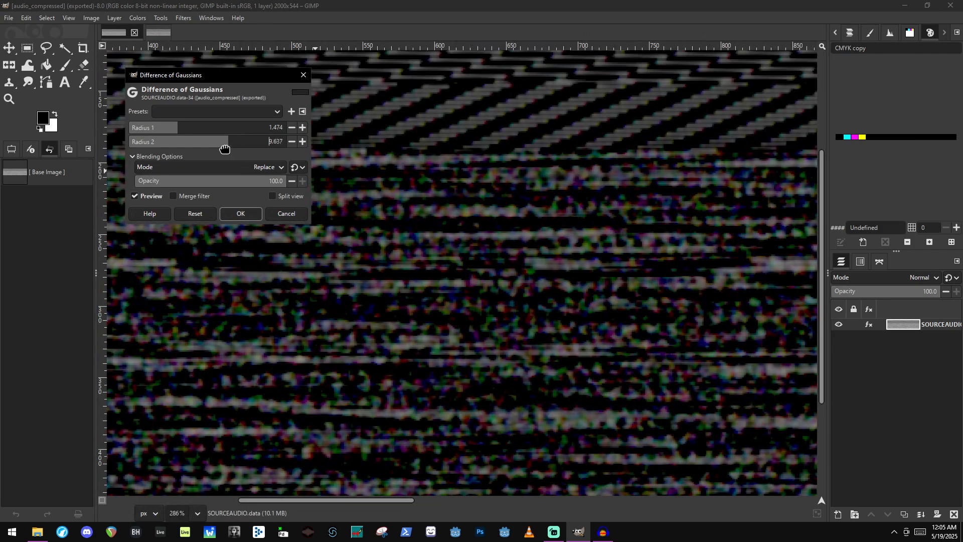
left_click_drag(224, 149, 176, 149)
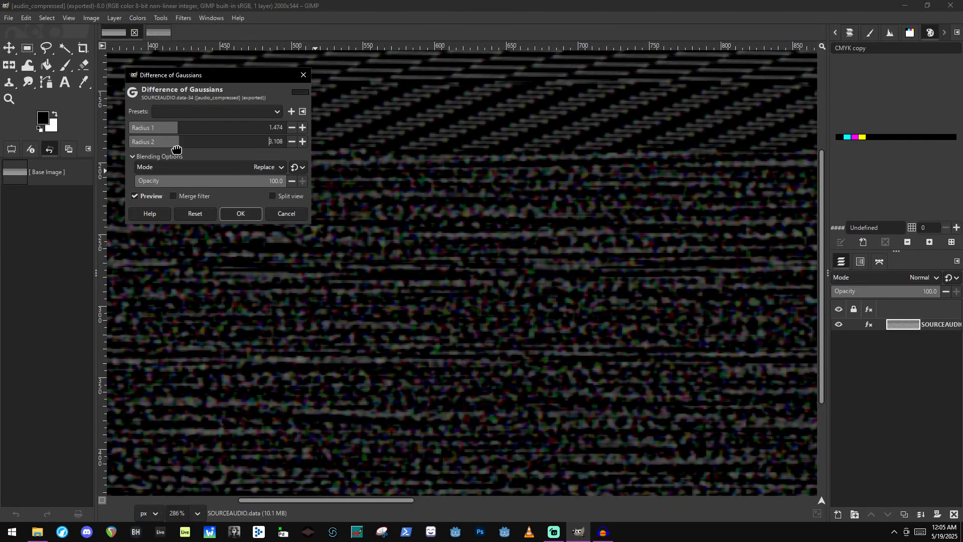
scroll(495, 204, "up", 5)
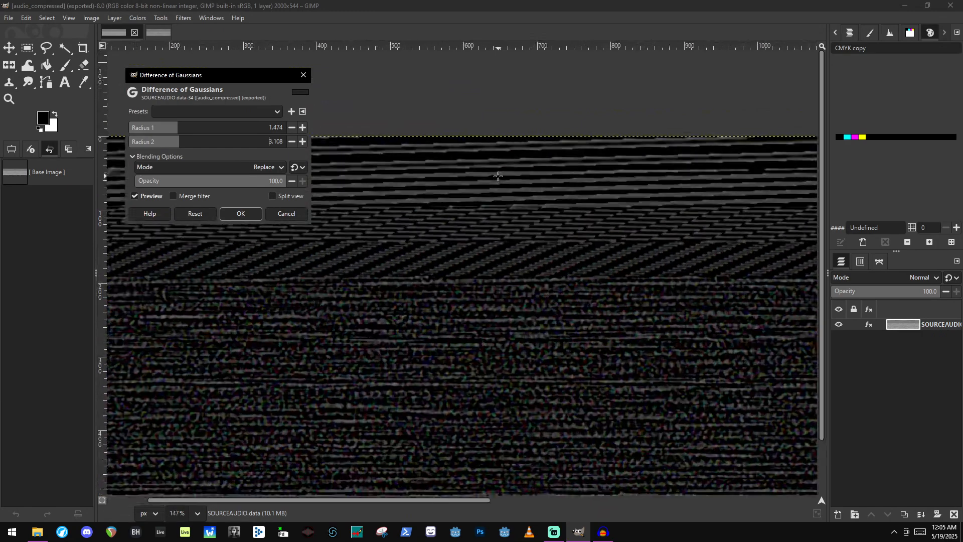
scroll(500, 171, "up", 1, "ctrl")
scroll(499, 171, "down", 6, "ctrl")
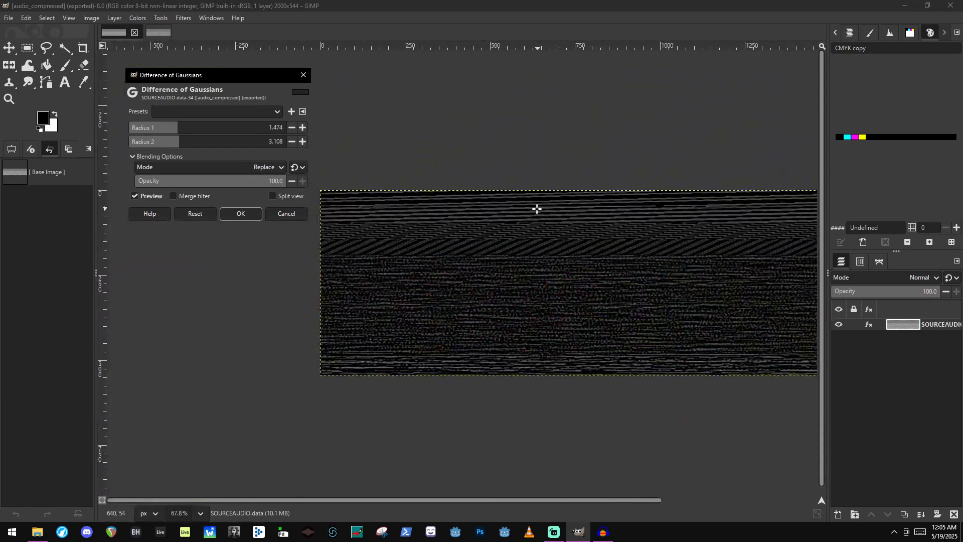
scroll(593, 210, "up", 1, "ctrl")
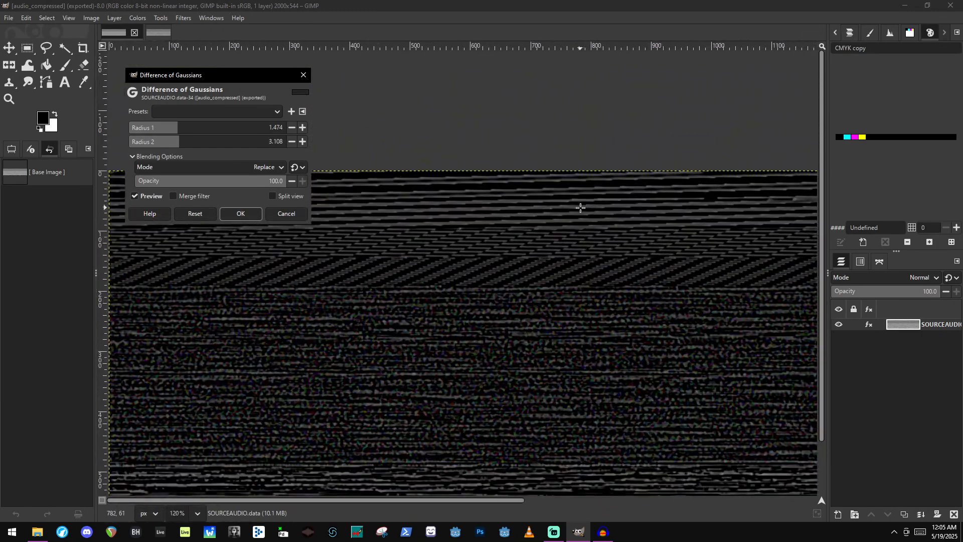
left_click(240, 213)
Start exporting the filtered image and choose Raw image data as the file type.
left_click(9, 17)
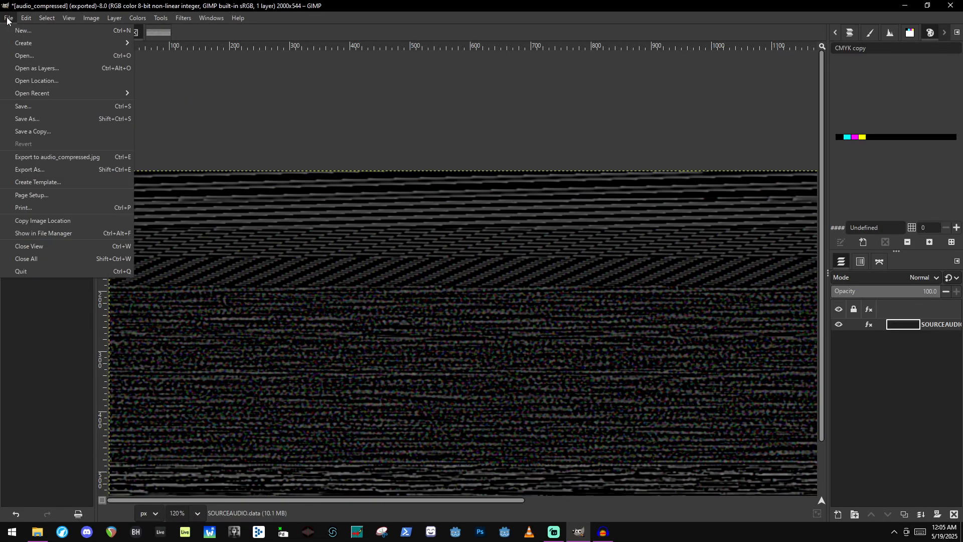
left_click(50, 169)
left_click(232, 444)
scroll(242, 428, "down", 10)
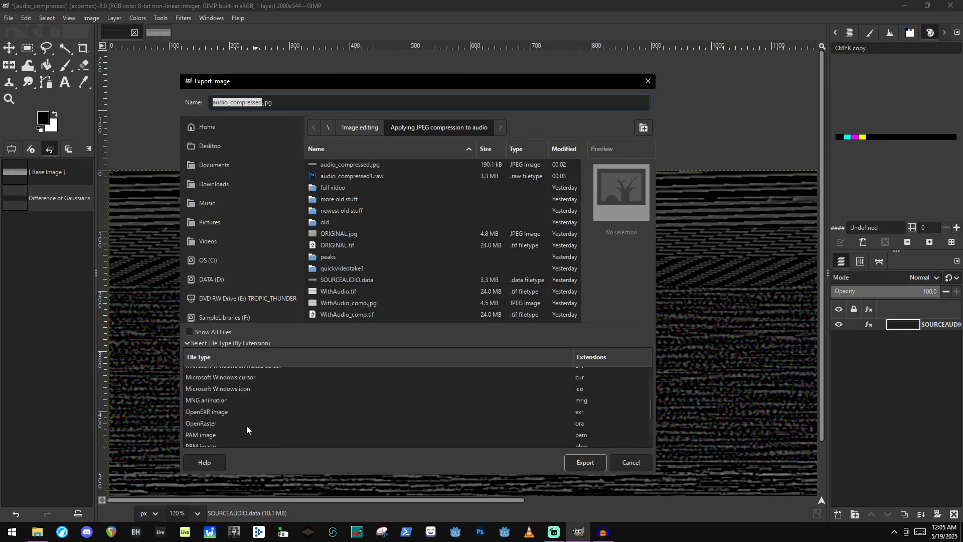
scroll(261, 407, "down", 5)
scroll(264, 405, "down", 5)
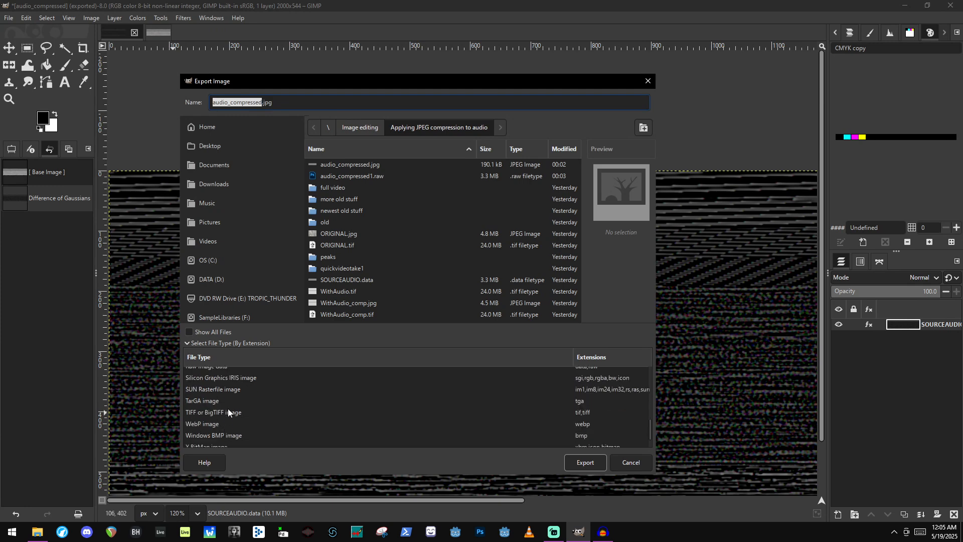
scroll(228, 408, "up", 3)
left_click(206, 396)
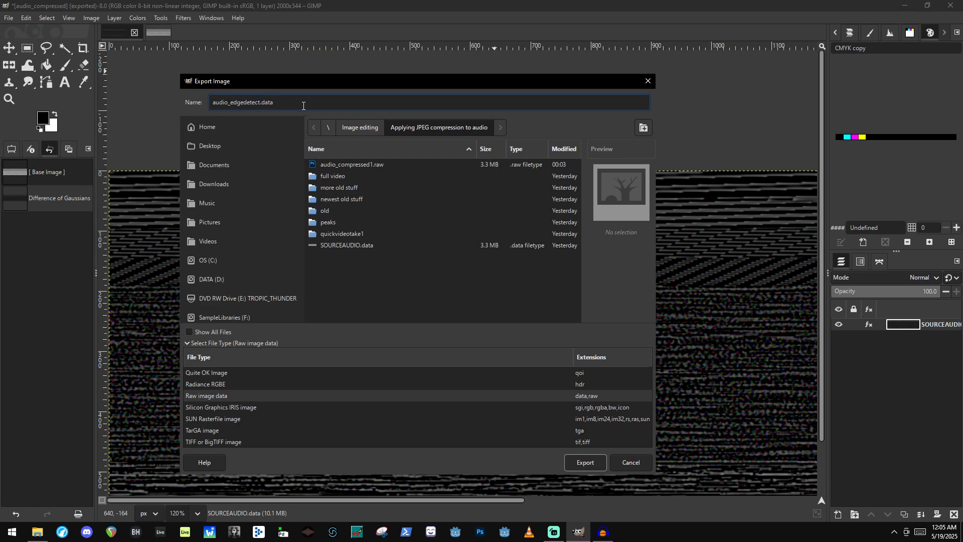
Name the export audio_edgedetect.raw and export it with the Contiguous planar configuration.
type("ra2w")
left_click(584, 462)
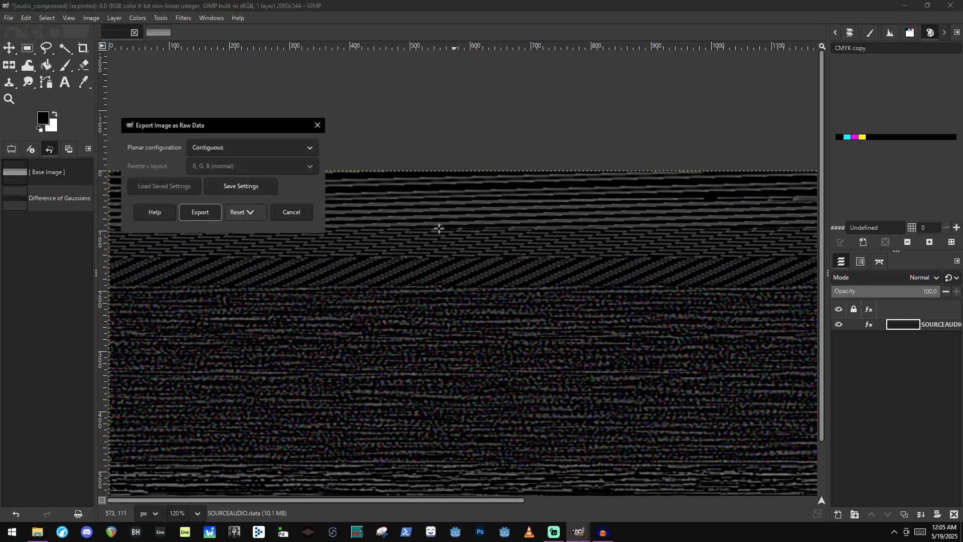
left_click(199, 213)
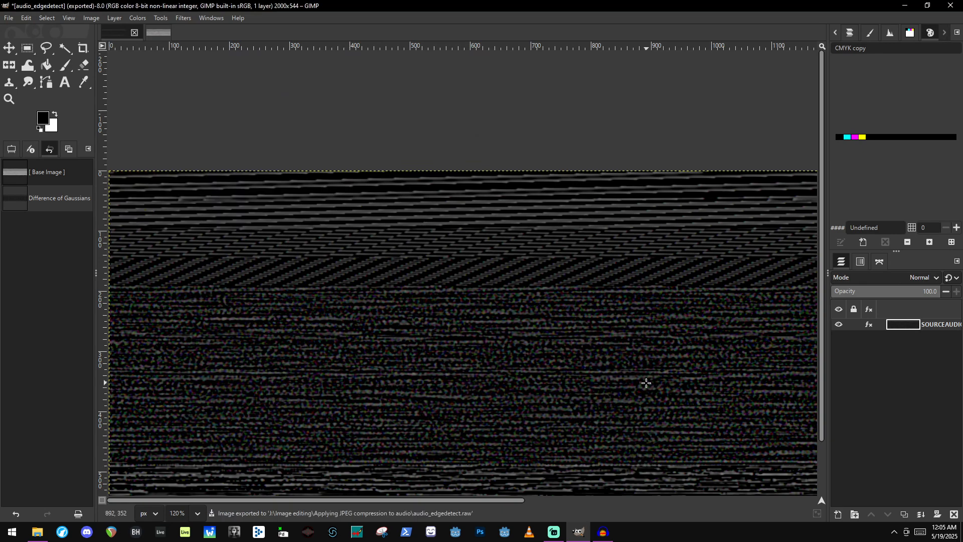
Switch to Audacity and import audio_edgedetect.raw as raw U-Law data with 2 Channels (Stereo) at 48000 Hz.
left_click(599, 535)
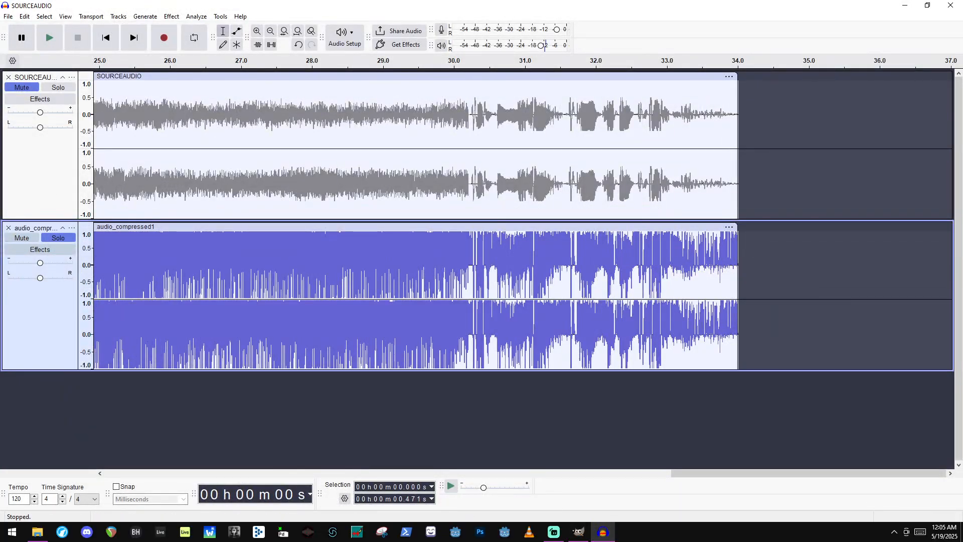
left_click(9, 17)
mouse_move(50, 134)
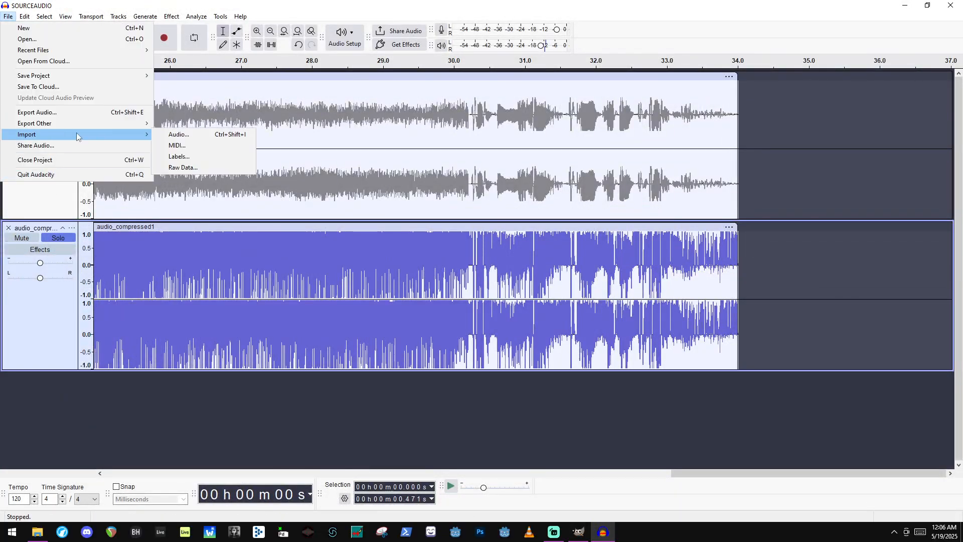
left_click(170, 166)
left_click(92, 160)
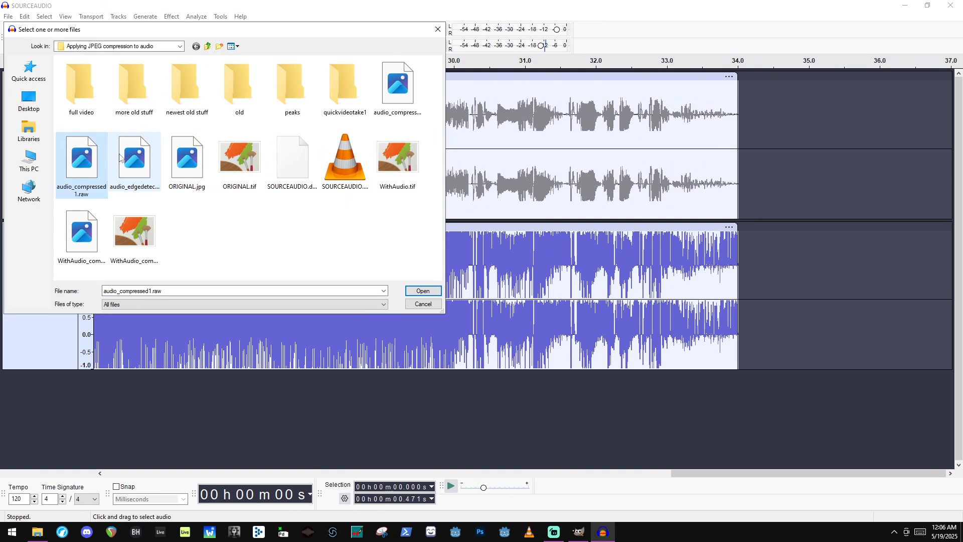
left_click(135, 160)
left_click(433, 294)
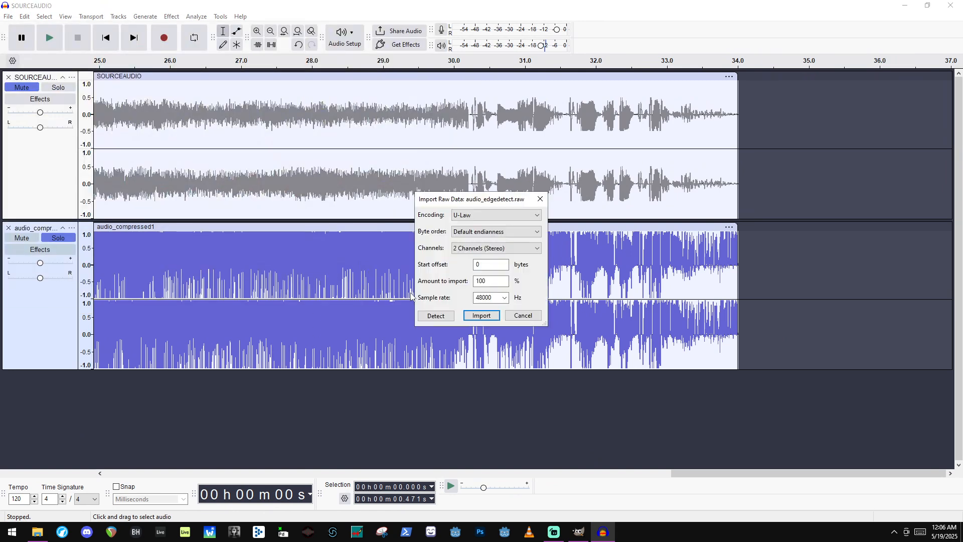
left_click(481, 316)
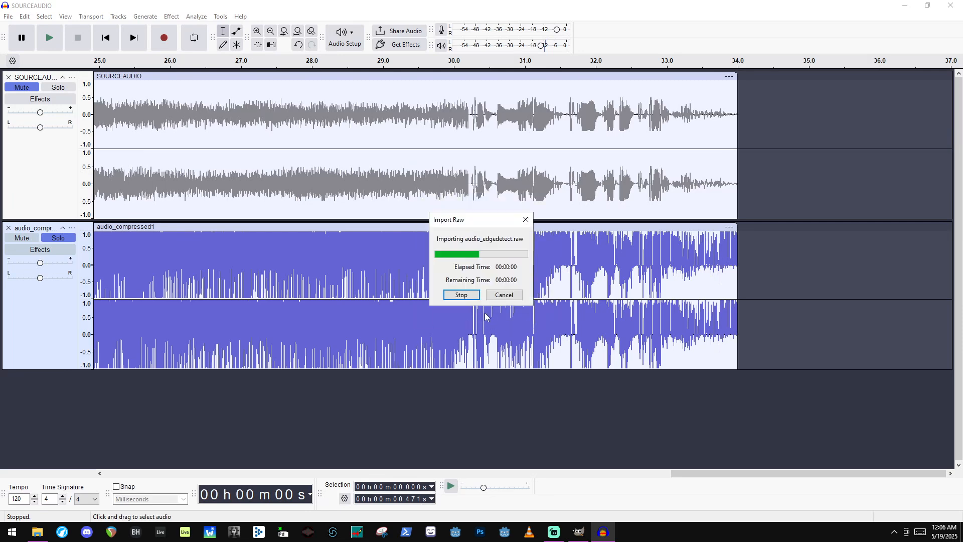
Solo the audio_edgedetect track, select its whole clip, and play it to hear the edge-detected audio.
scroll(372, 251, "down", 3)
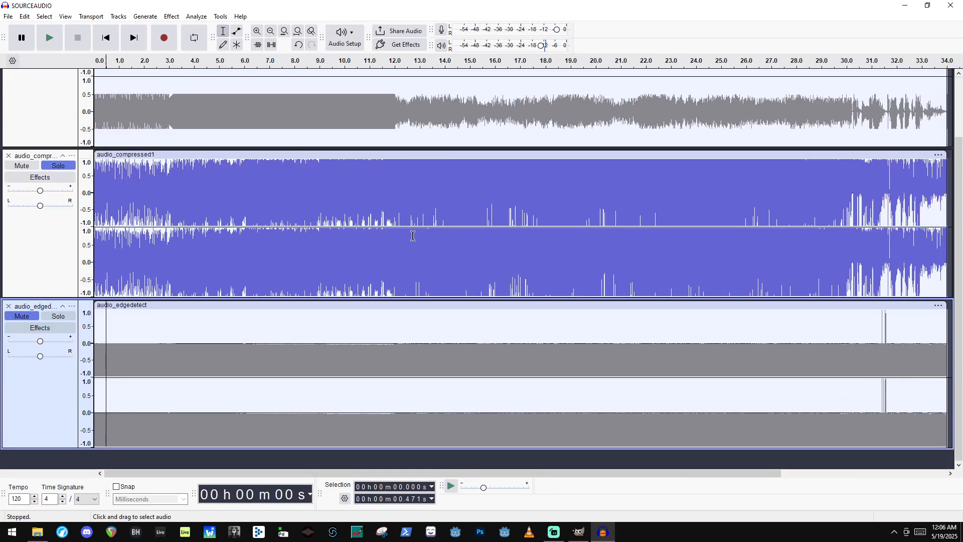
scroll(368, 236, "down", 8)
scroll(319, 241, "up", 3)
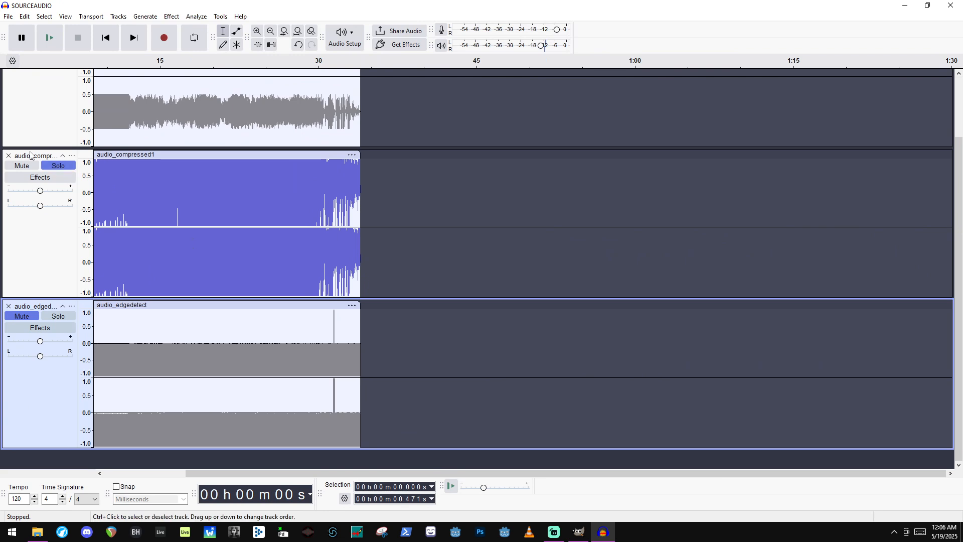
left_click(58, 317)
scroll(165, 345, "up", 1)
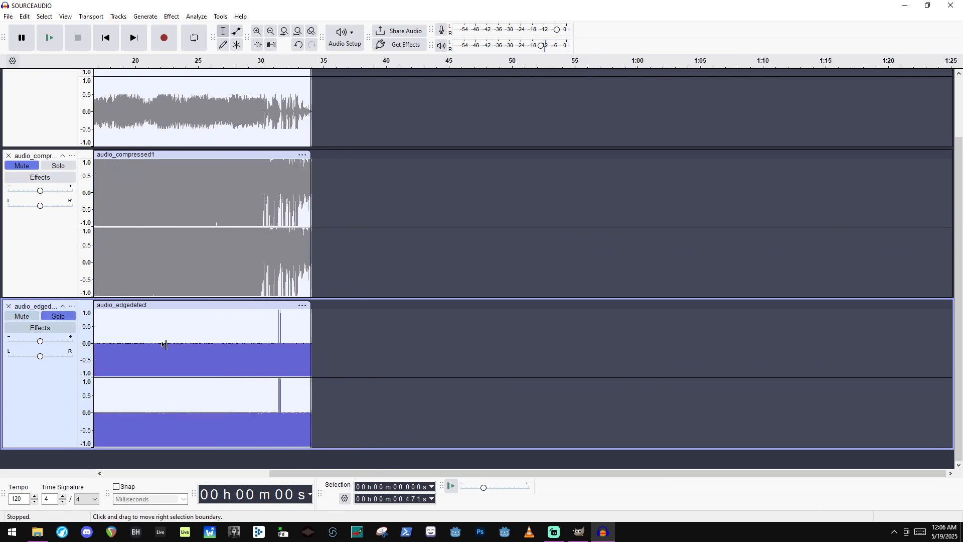
scroll(470, 347, "down", 2)
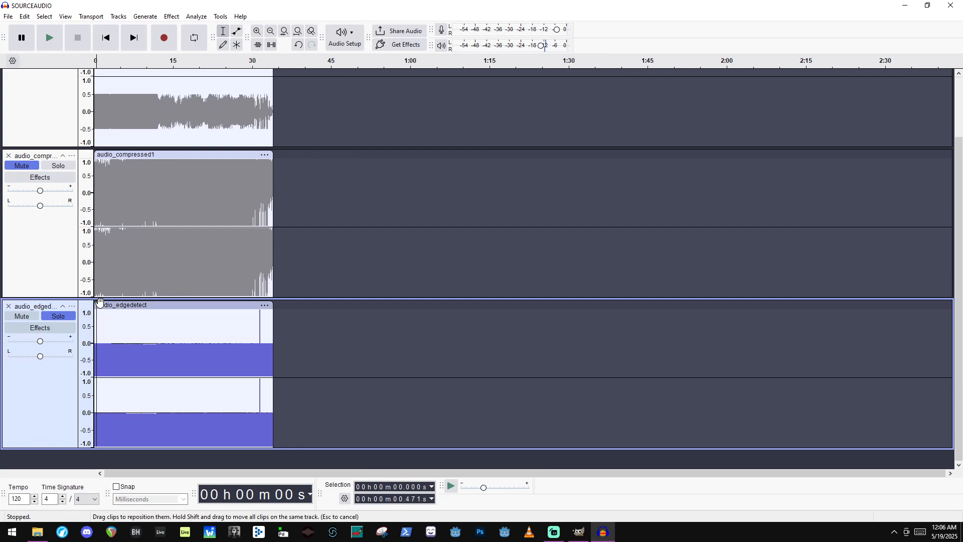
double_click(146, 324)
key("space")
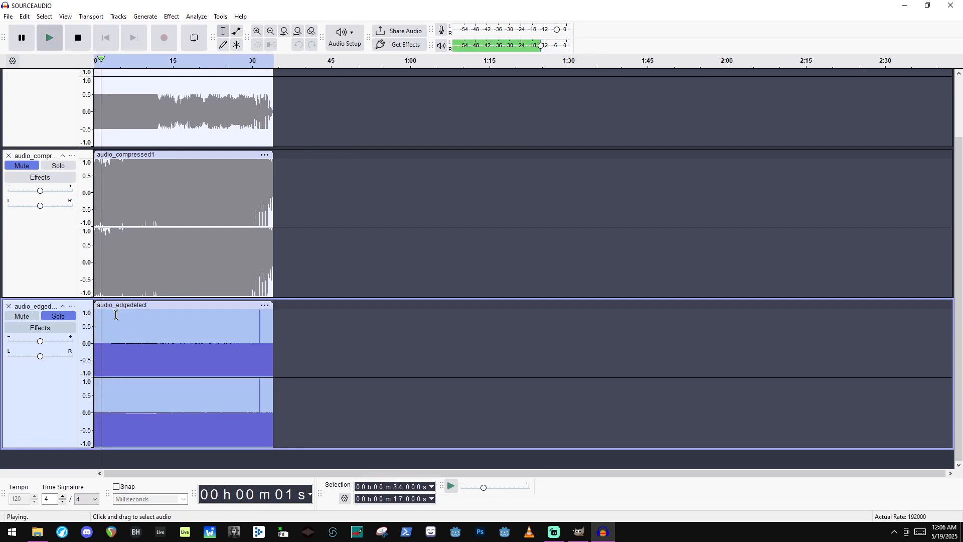
Examine the audio_edgedetect waveform up close during playback, comparing its shape with the source and compressed tracks.
scroll(91, 324, "up", 10)
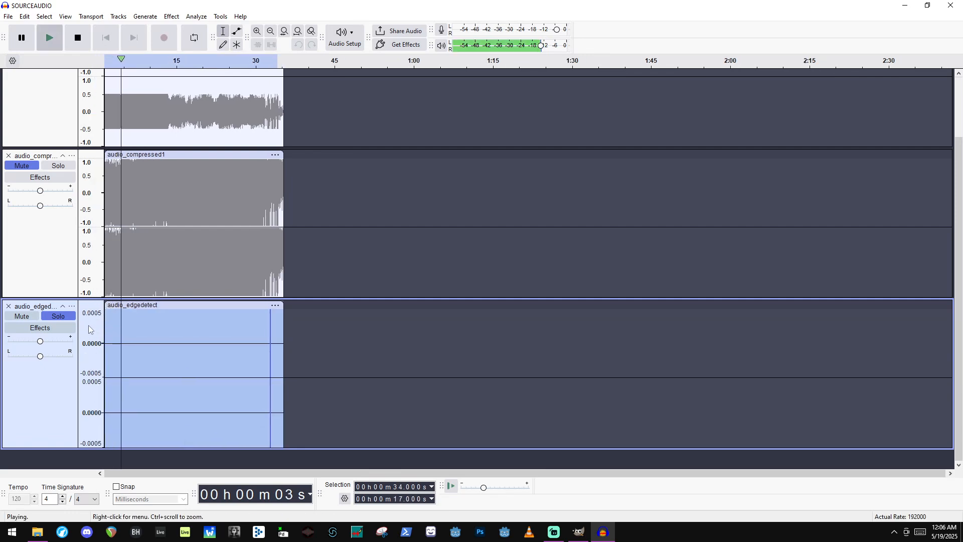
scroll(89, 333, "down", 10)
scroll(88, 335, "up", 1)
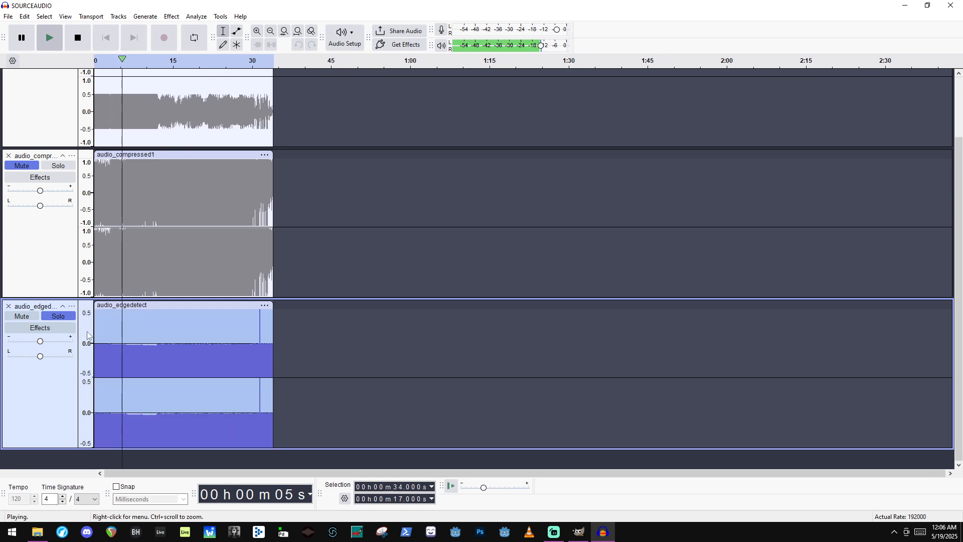
scroll(135, 347, "up", 10)
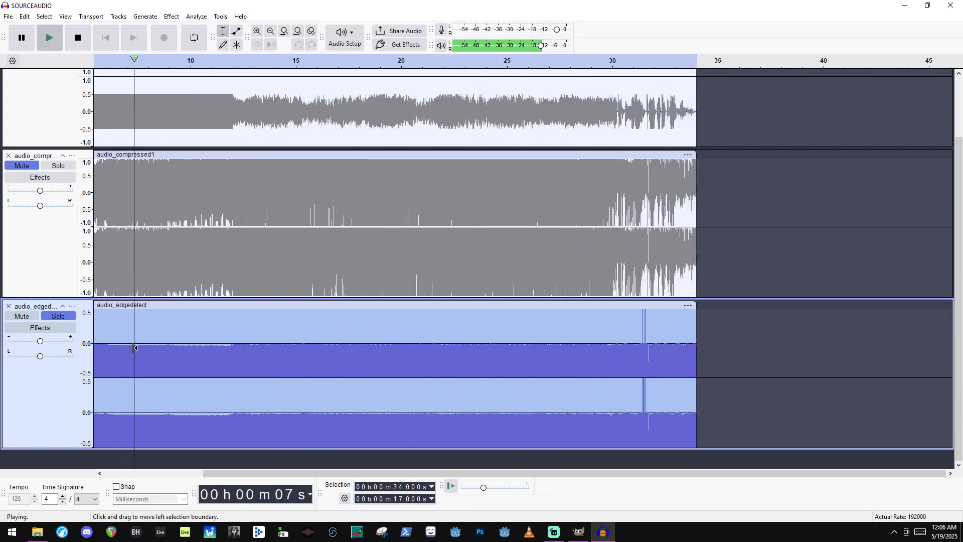
scroll(221, 346, "up", 3)
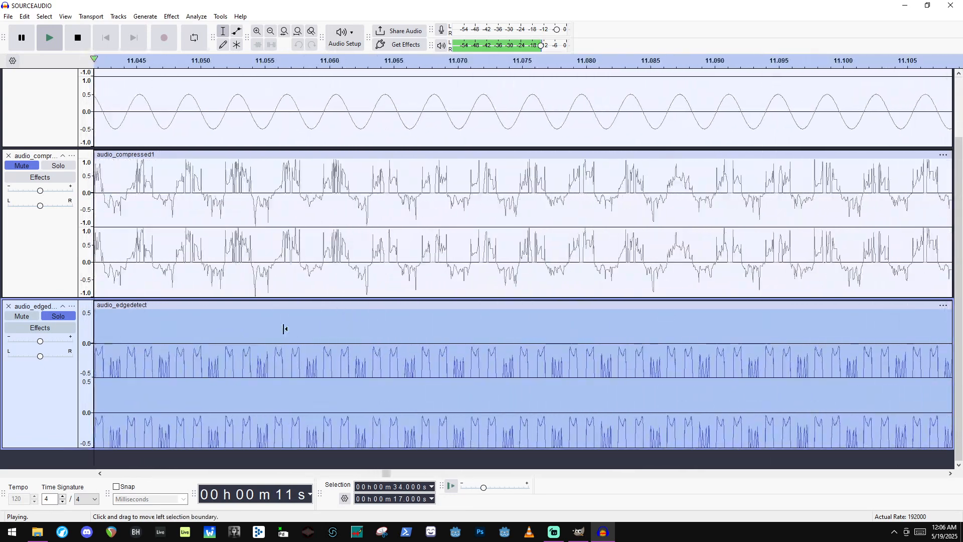
Follow the remaining audio_edgedetect playback through to the end of the clip, examining its waveform against the compressed and source tracks.
scroll(306, 344, "down", 2)
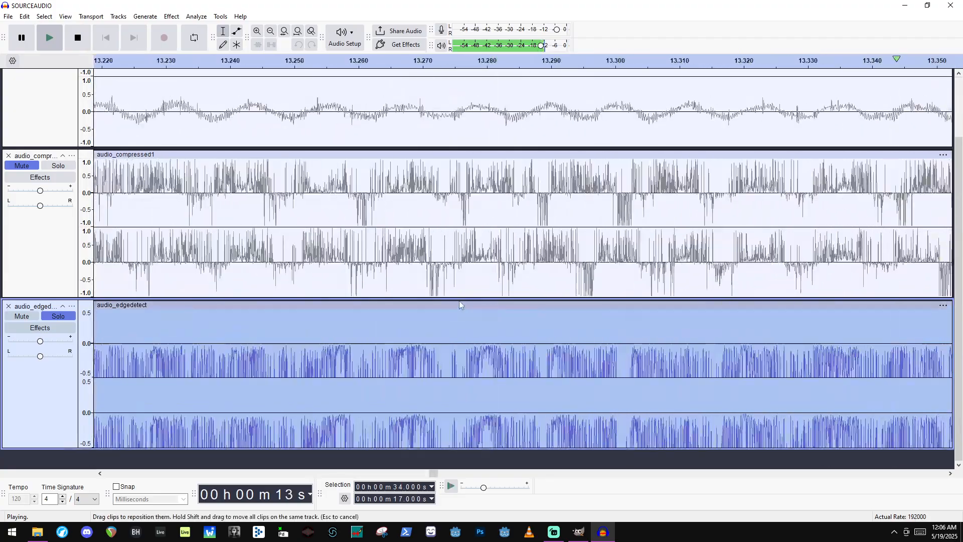
scroll(457, 300, "down", 5)
scroll(456, 283, "down", 2)
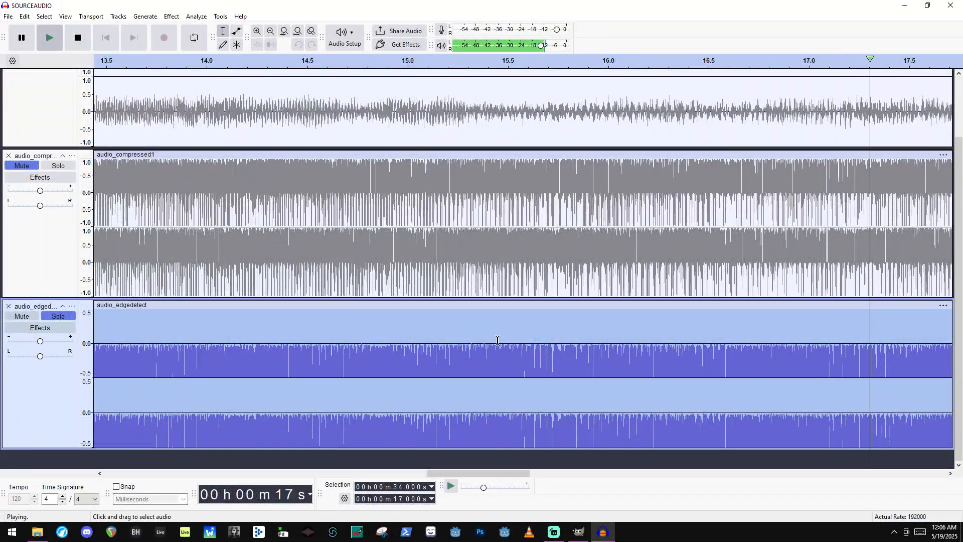
scroll(673, 368, "up", 2)
scroll(617, 376, "down", 2)
scroll(616, 376, "down", 1)
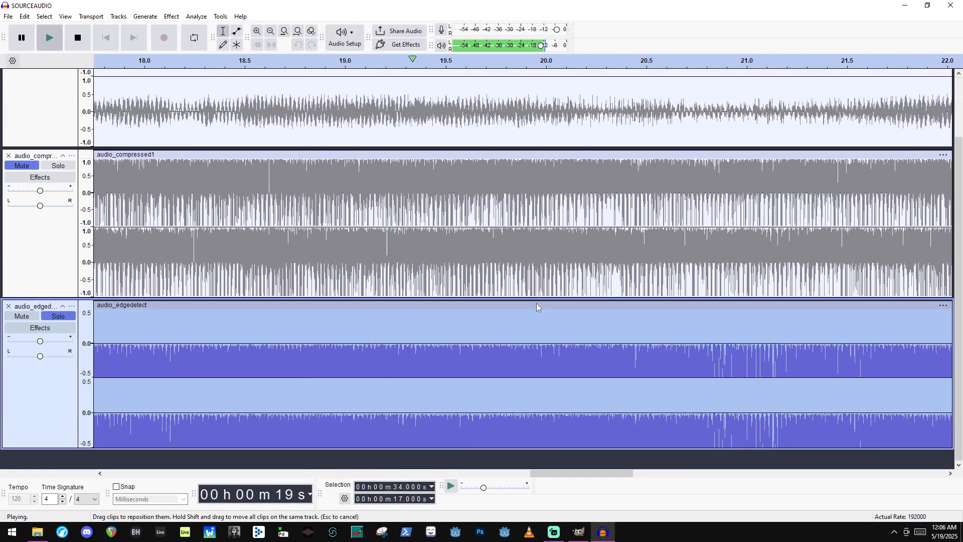
scroll(536, 303, "down", 3)
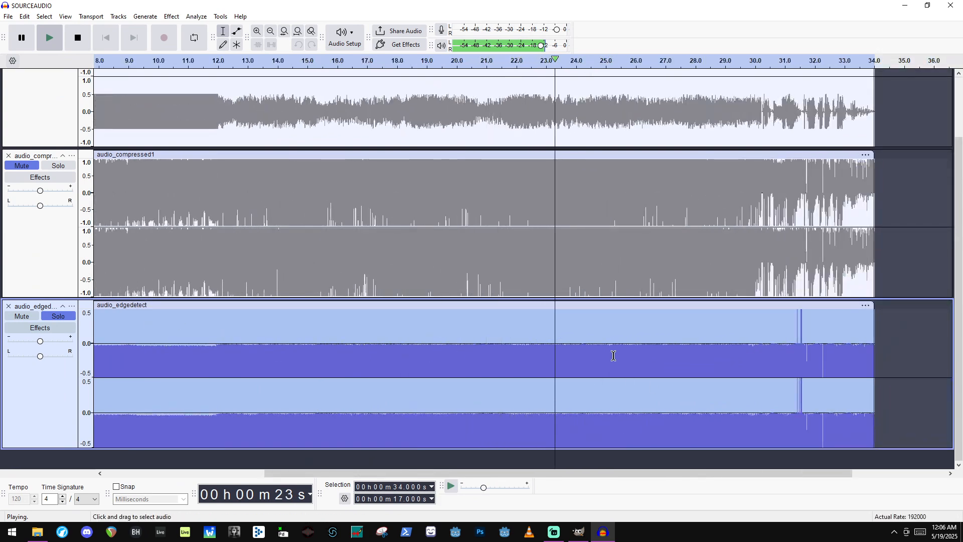
scroll(600, 327, "down", 3)
scroll(597, 330, "up", 4)
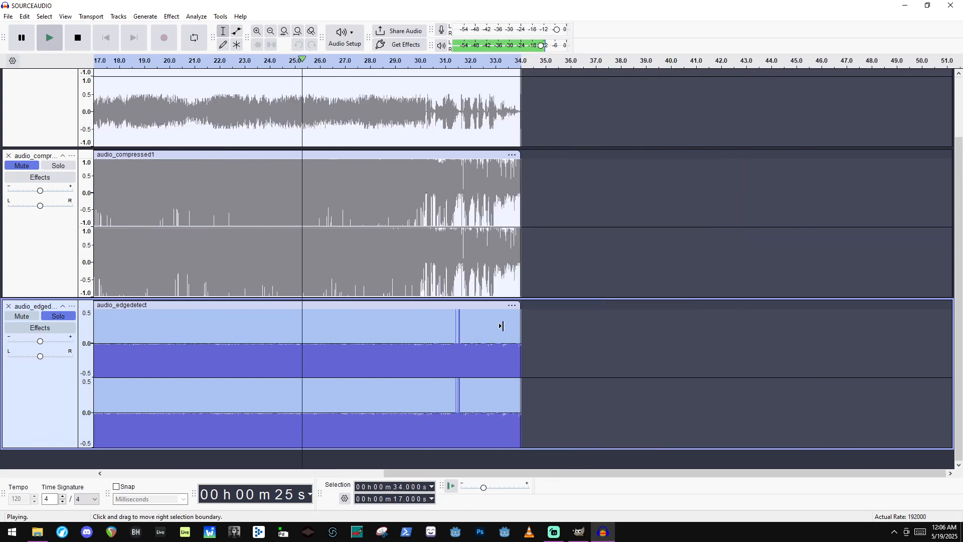
scroll(375, 329, "up", 1)
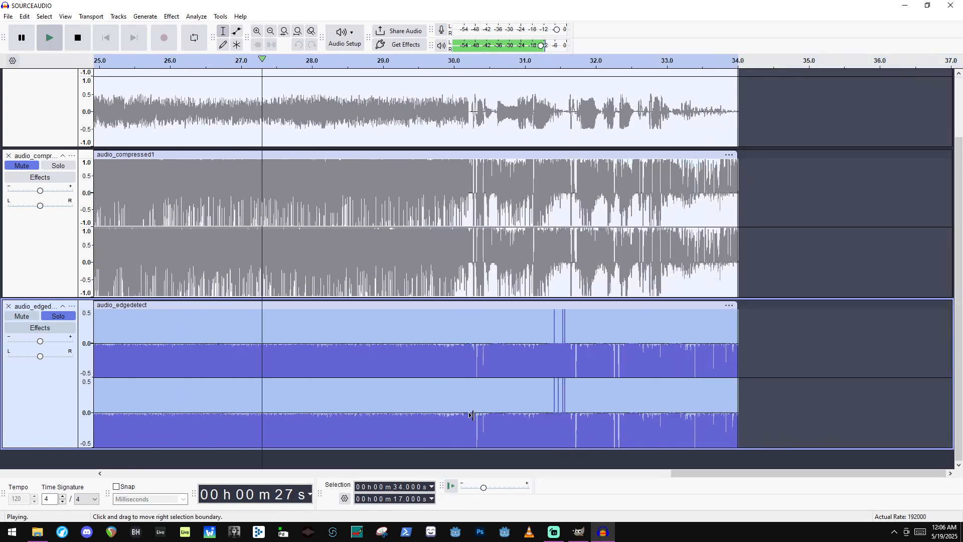
scroll(536, 348, "up", 3)
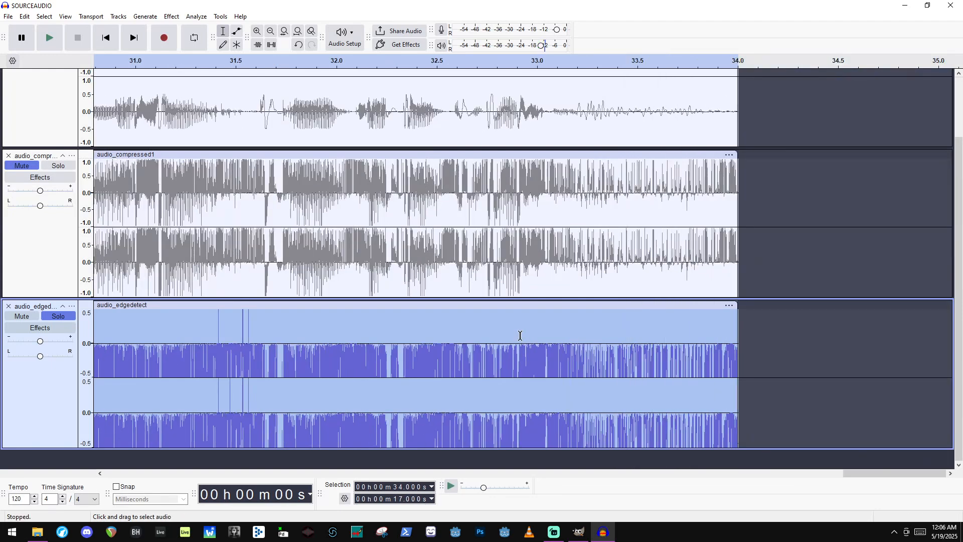
Switch to GIMP and undo the Difference of Gaussians filter on the audio image.
left_click(579, 531)
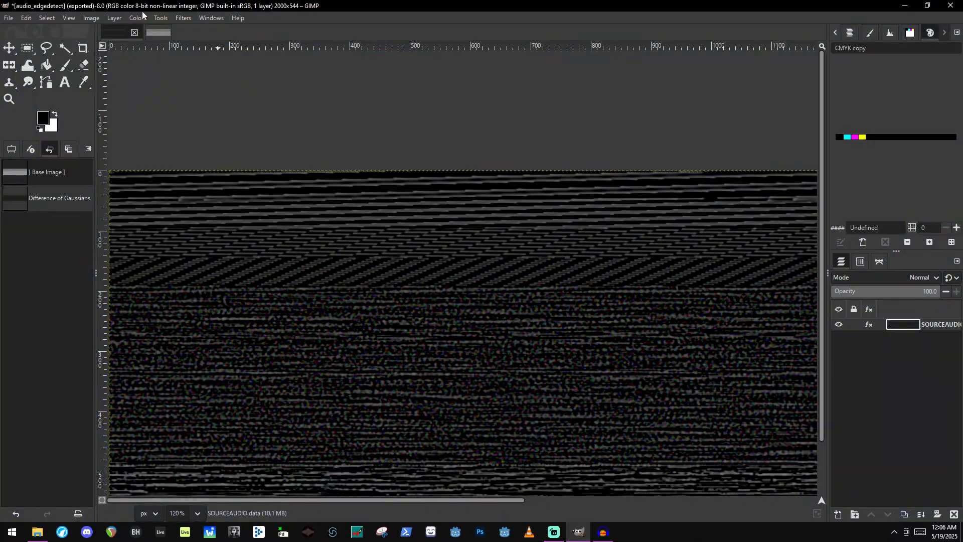
key("ctrl+z")
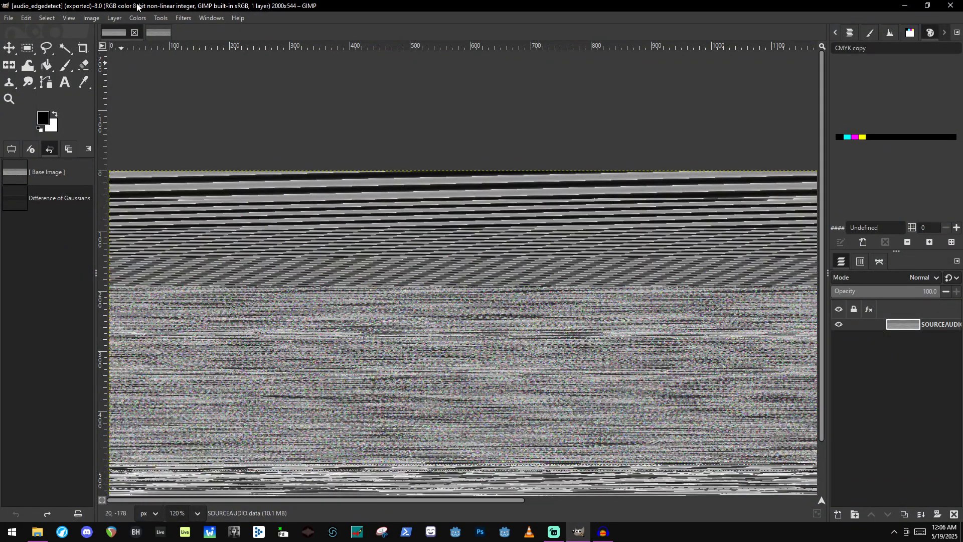
left_click(181, 17)
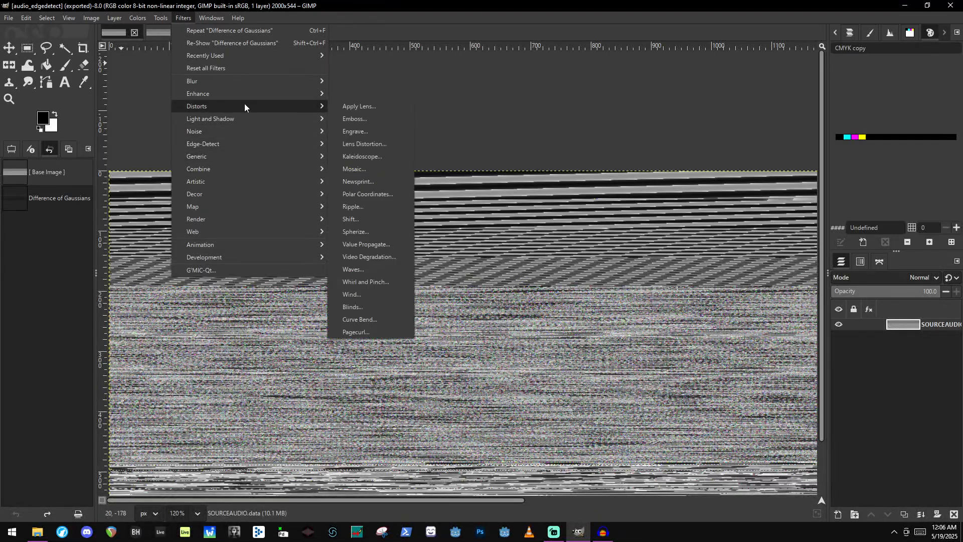
mouse_move(242, 95)
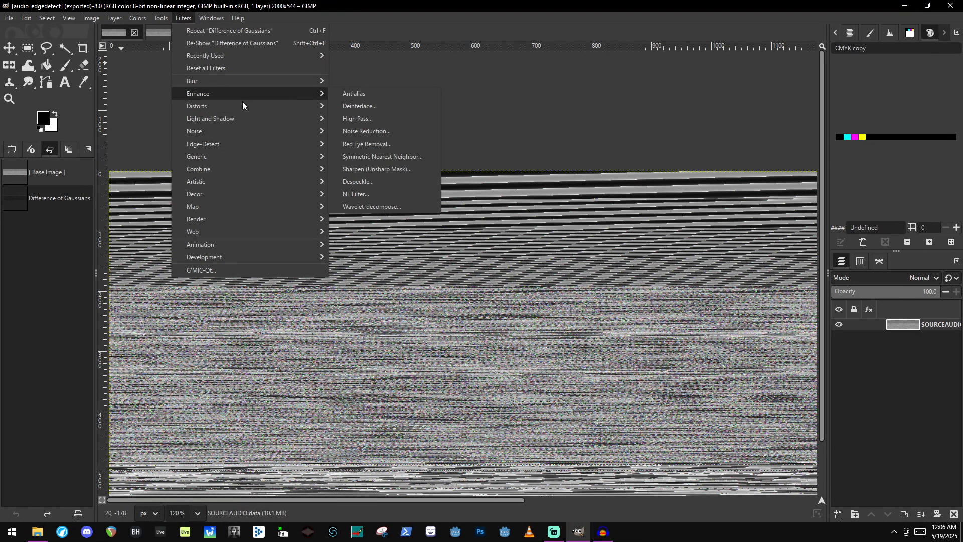
left_click(369, 194)
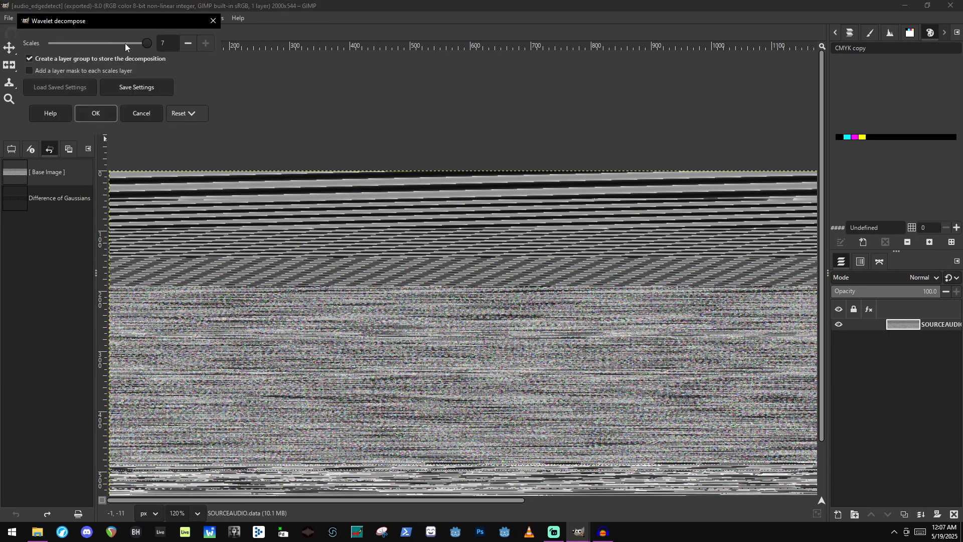
left_click_drag(122, 42, 42, 40)
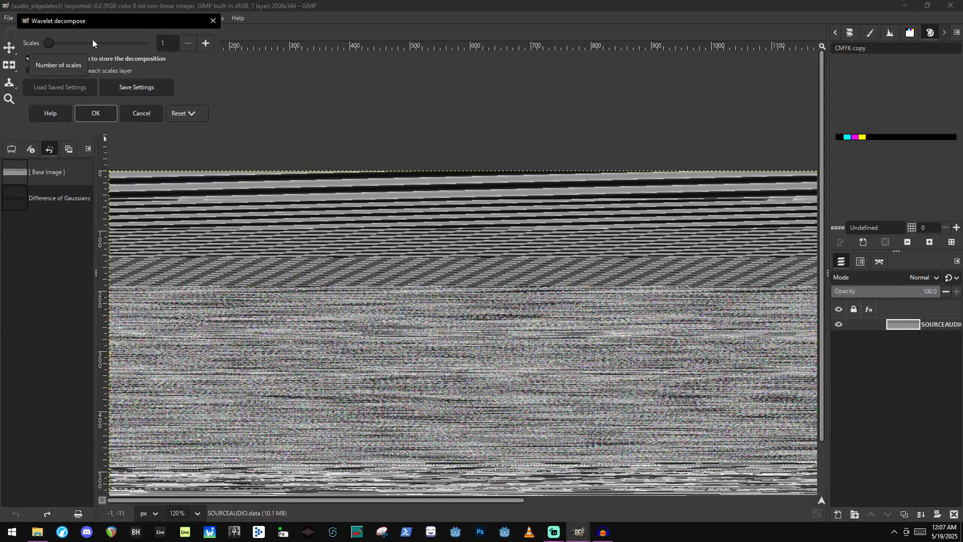
left_click(142, 113)
left_click(194, 18)
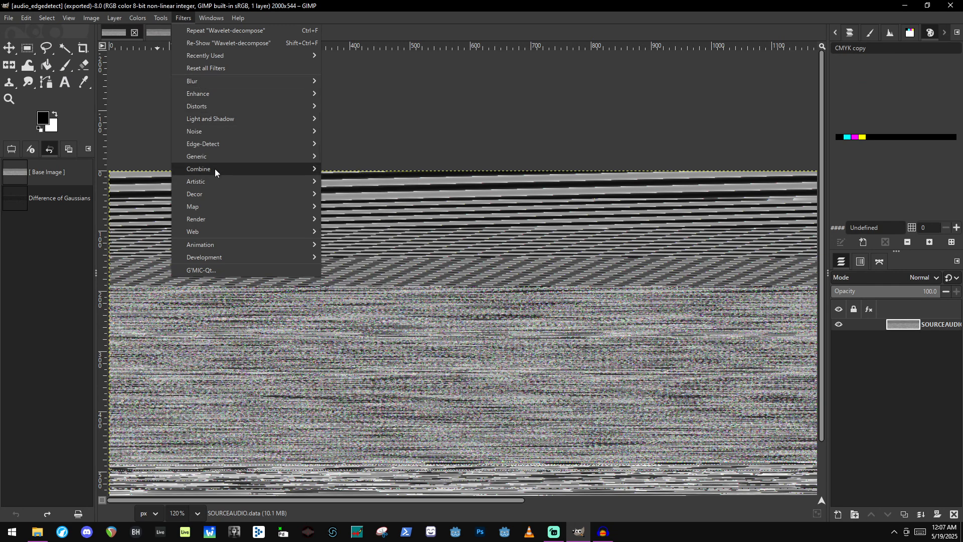
mouse_move(210, 147)
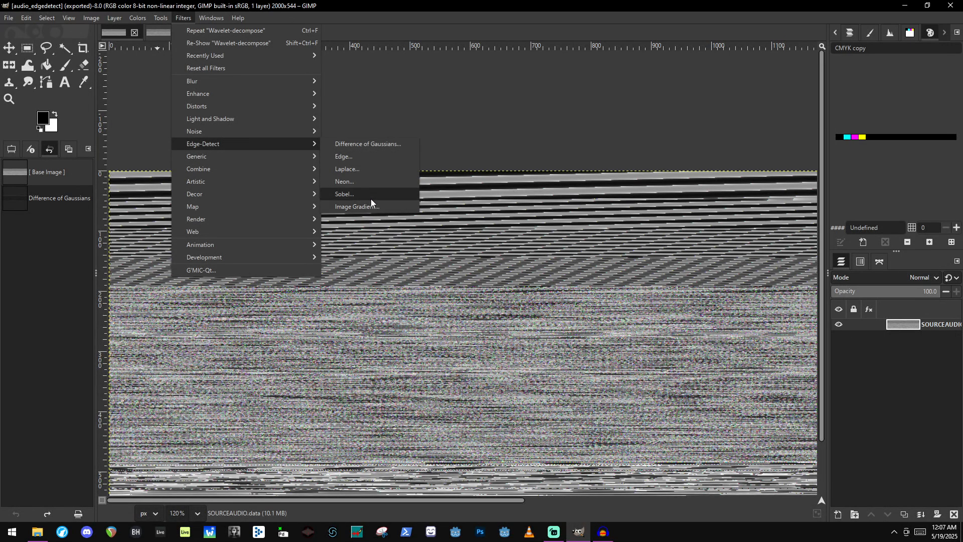
left_click(371, 196)
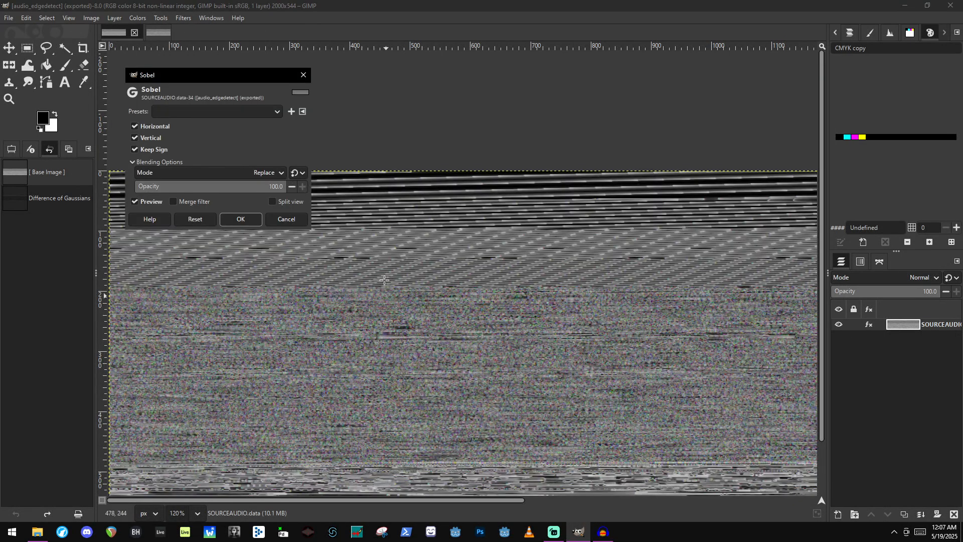
scroll(384, 280, "up", 5)
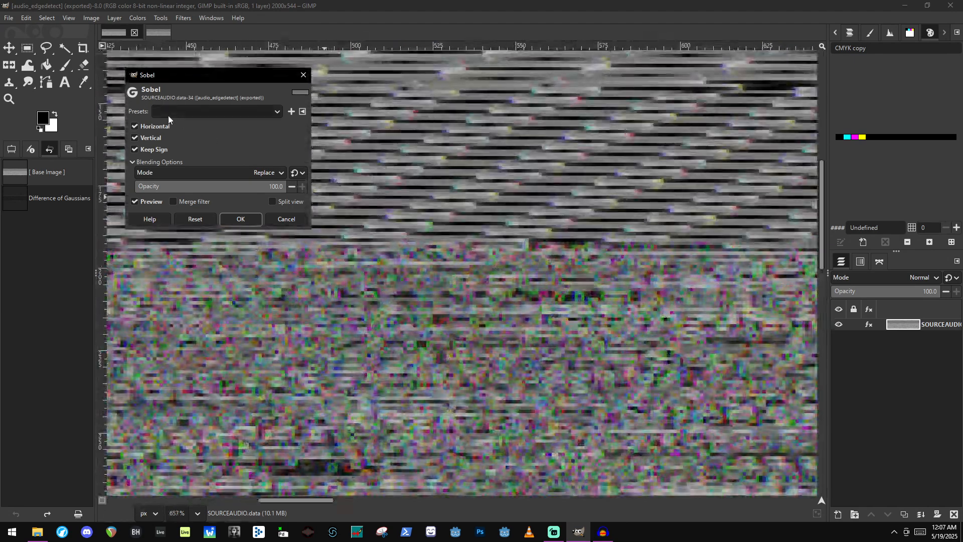
left_click(213, 108)
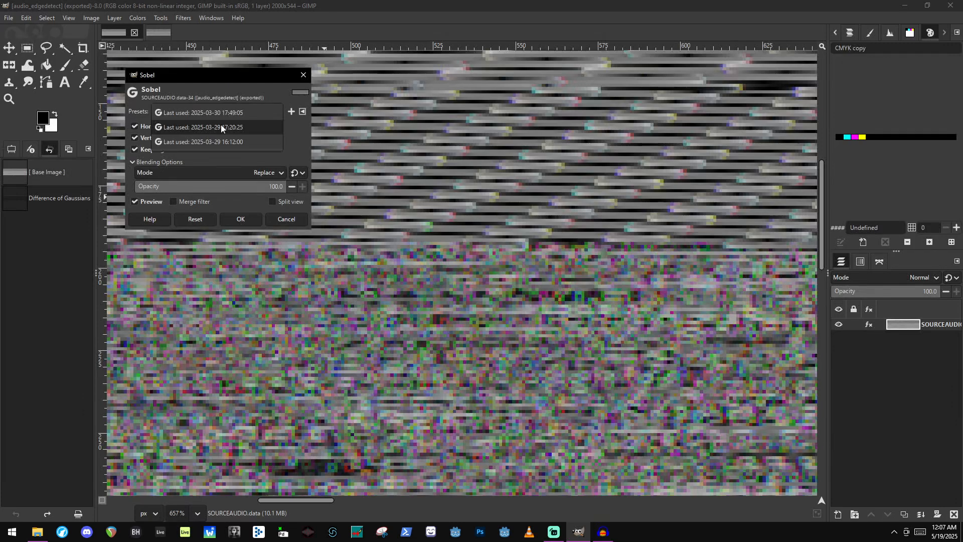
left_click(220, 124)
left_click(283, 219)
left_click(181, 18)
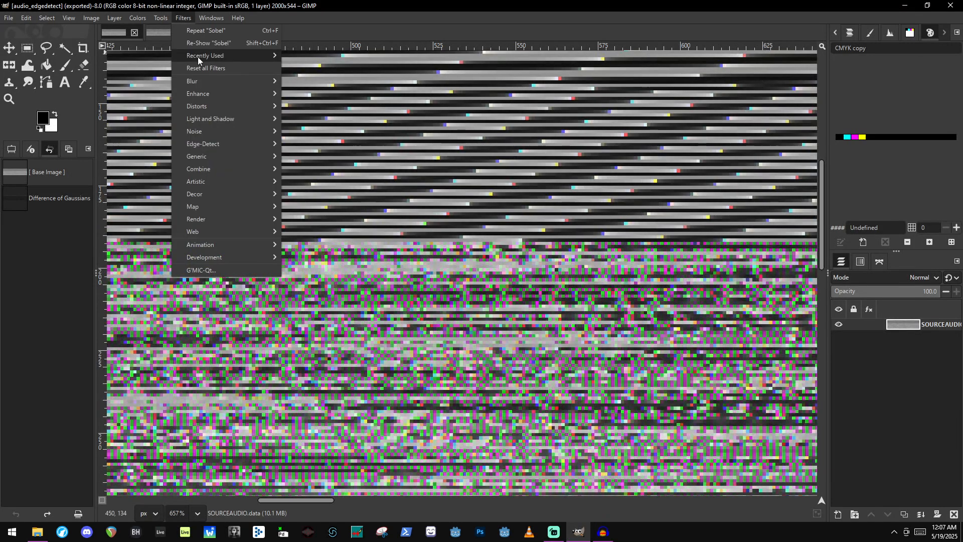
mouse_move(266, 144)
left_click(325, 207)
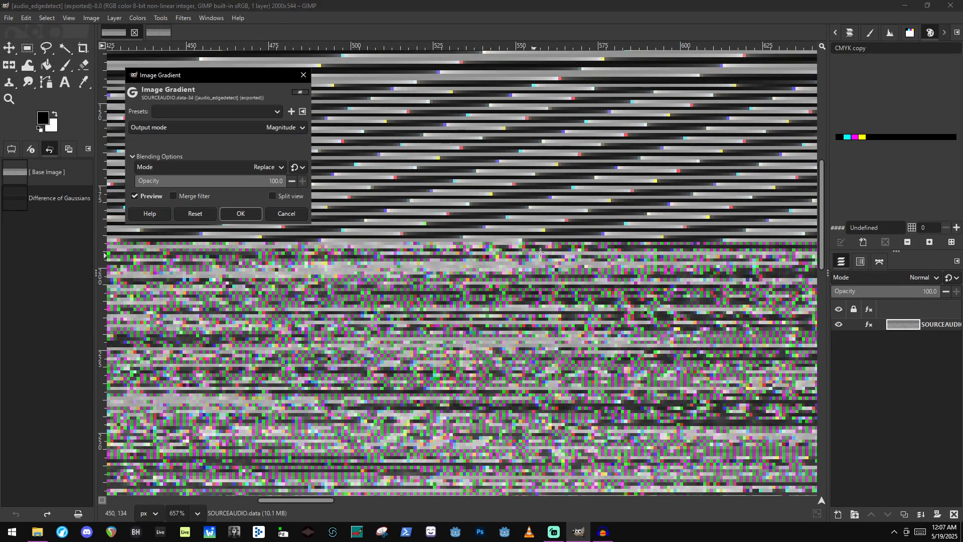
left_click(281, 209)
left_click(183, 18)
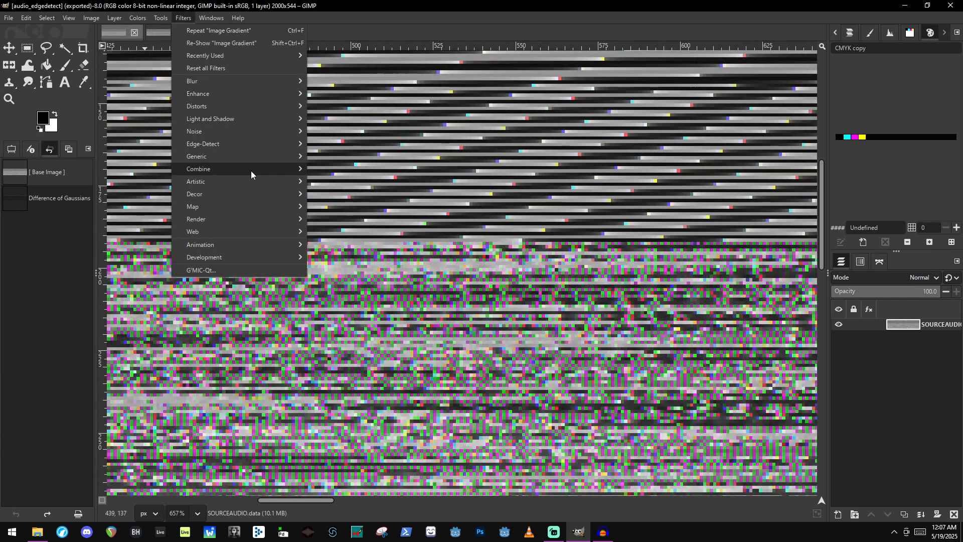
mouse_move(233, 145)
left_click(355, 159)
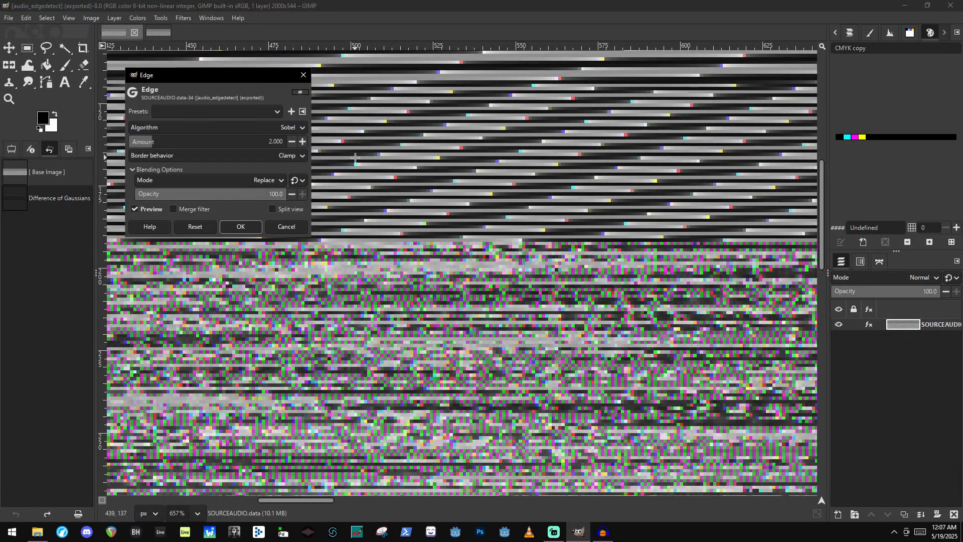
left_click(220, 108)
left_click(218, 107)
left_click(227, 128)
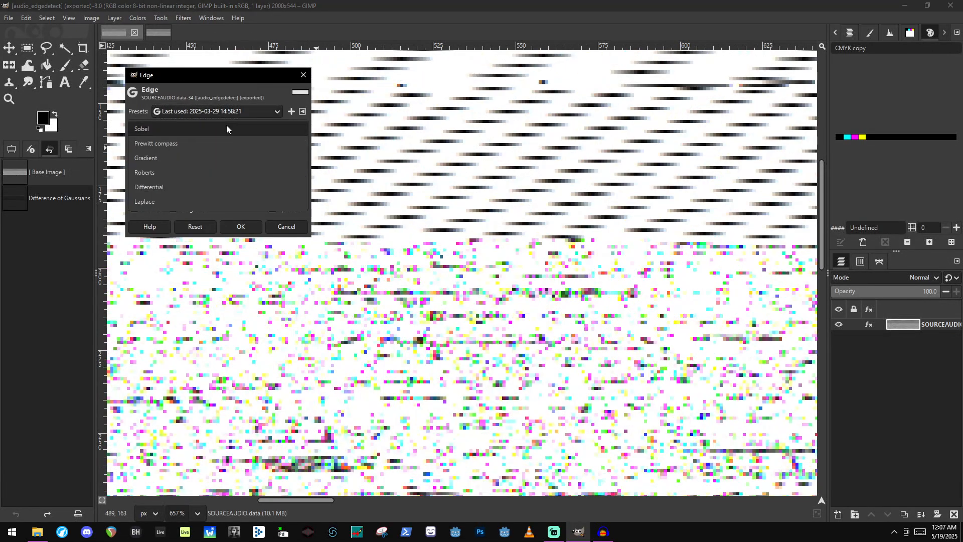
left_click(227, 128)
left_click(228, 110)
left_click(228, 90)
left_click(267, 131)
left_click(266, 130)
scroll(567, 290, "down", 3)
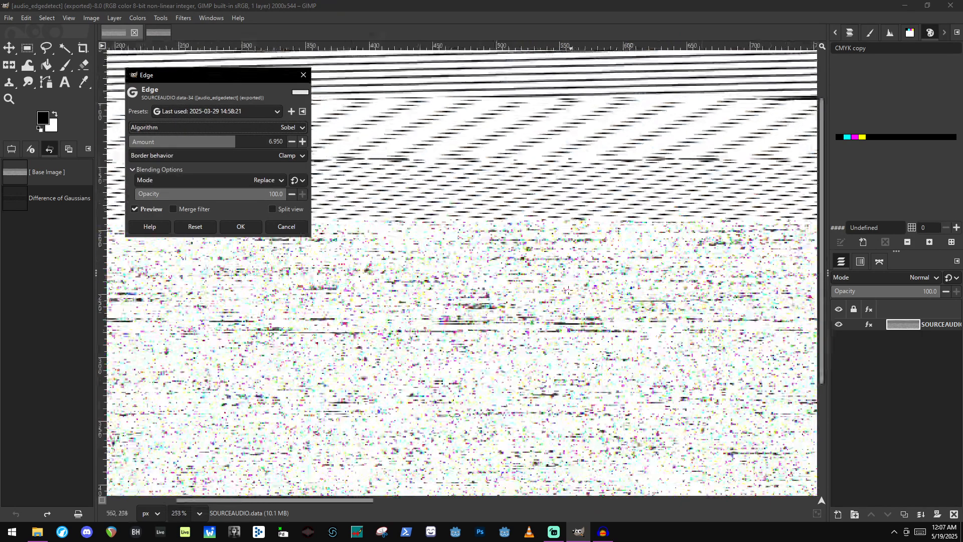
scroll(566, 290, "down", 3)
scroll(567, 290, "up", 3)
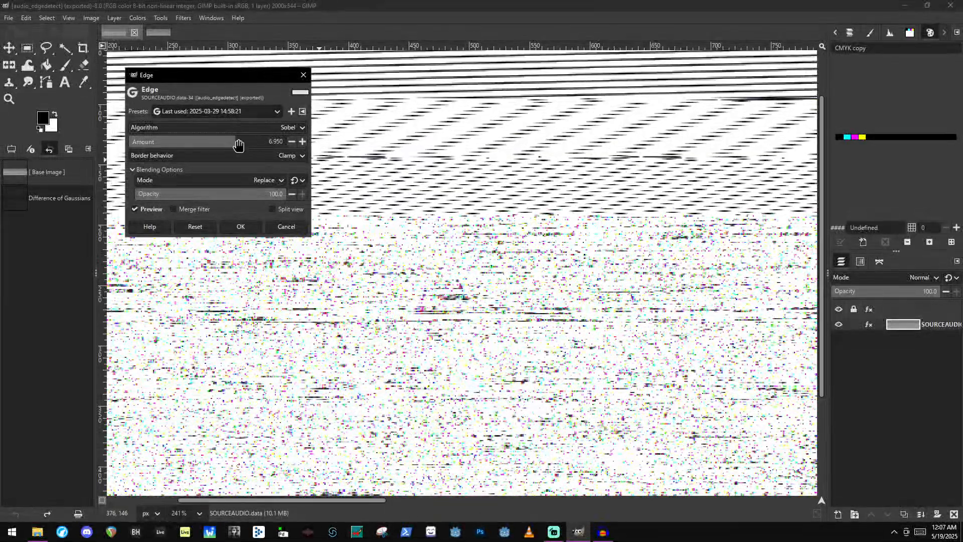
Set the Edge filter's amount to 1.000 and its border behavior to None.
left_click_drag(238, 145, 121, 158)
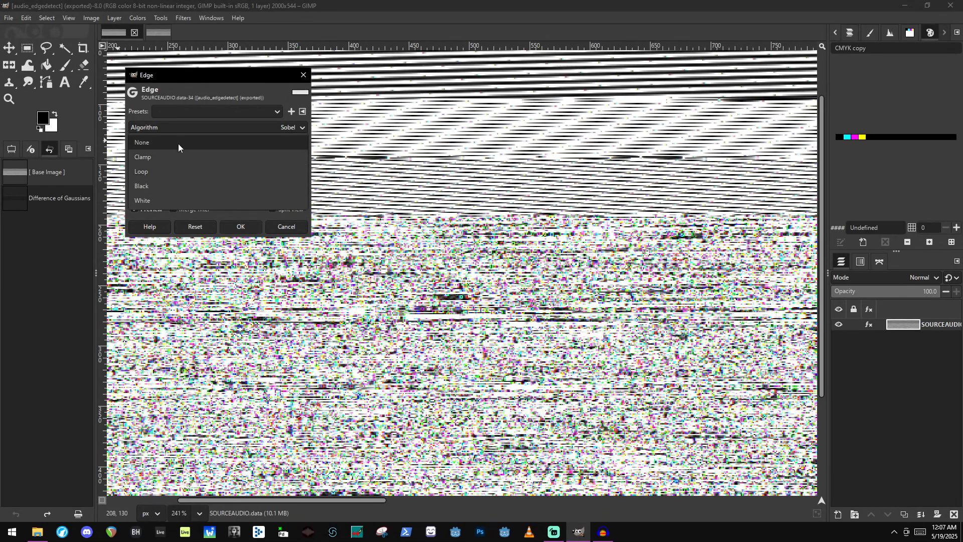
left_click(178, 142)
left_click(210, 160)
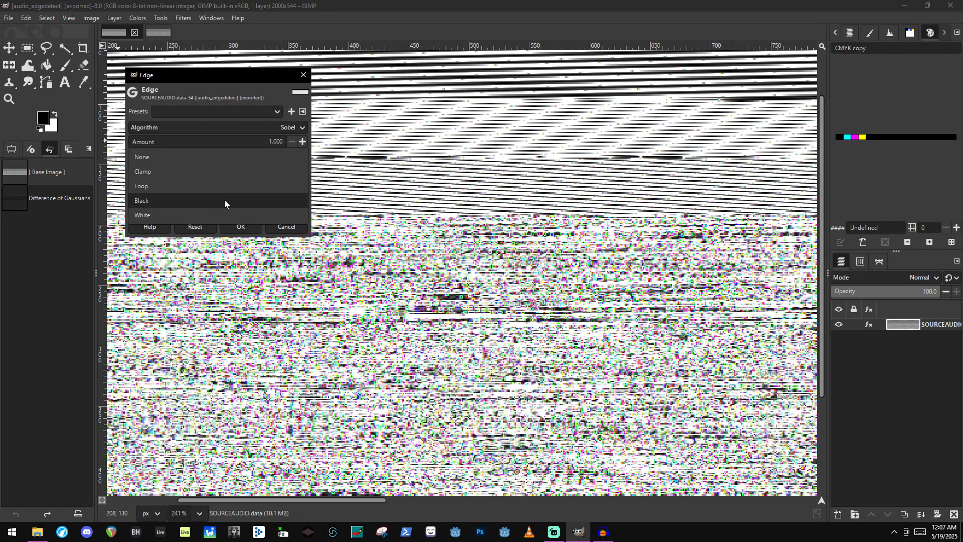
left_click(224, 200)
left_click(218, 158)
left_click(197, 113)
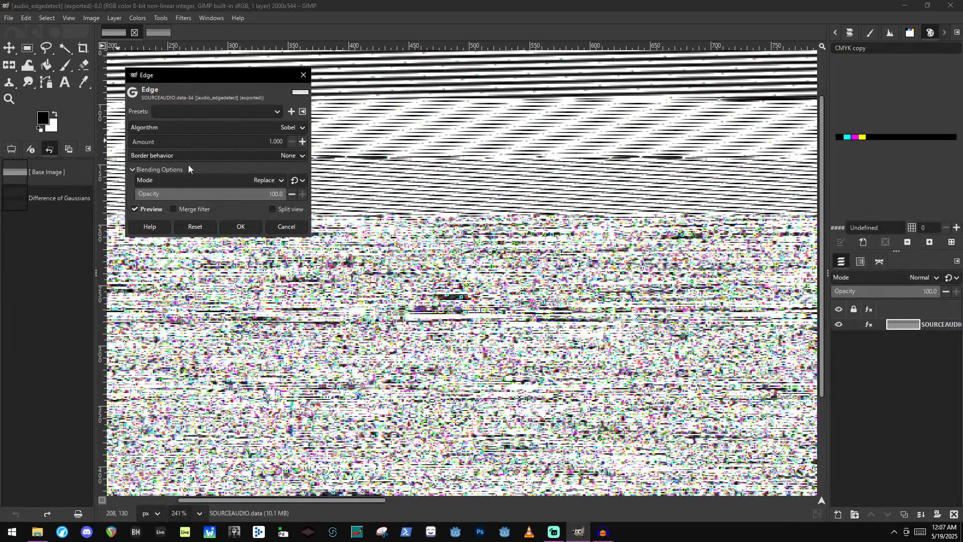
left_click(192, 112)
left_click(186, 107)
Try the Prewitt compass, Roberts, Differential and Laplace algorithms in turn for the Edge filter.
left_click(190, 128)
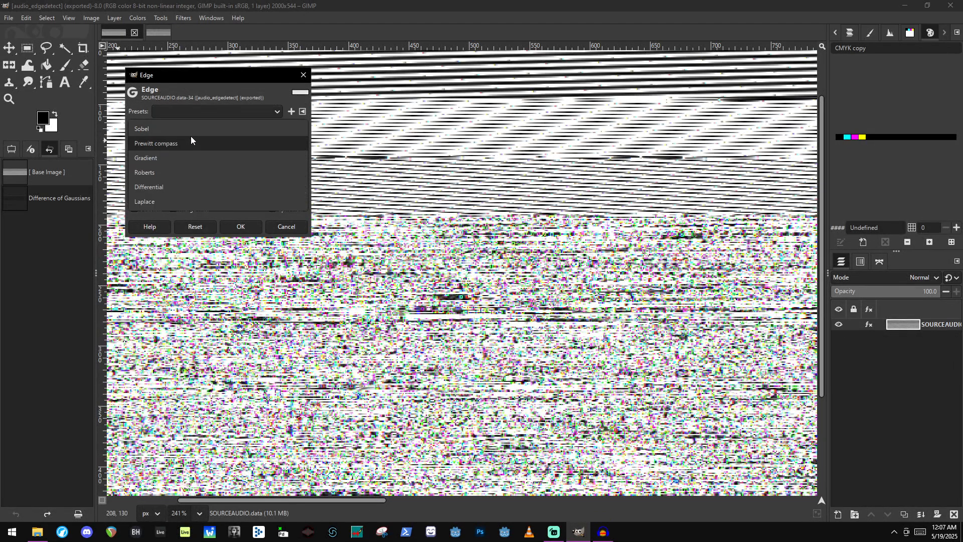
left_click(194, 143)
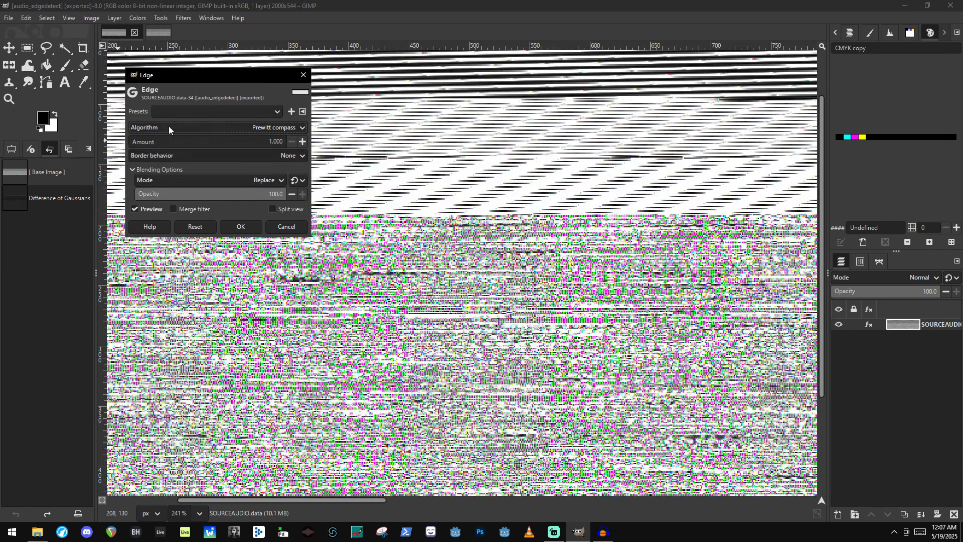
left_click(169, 126)
left_click(179, 153)
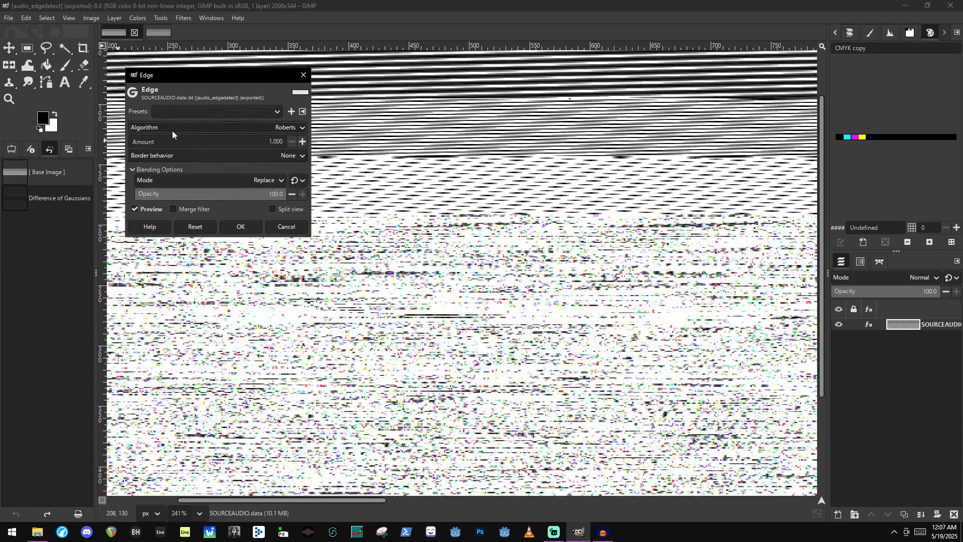
left_click(173, 129)
left_click(186, 156)
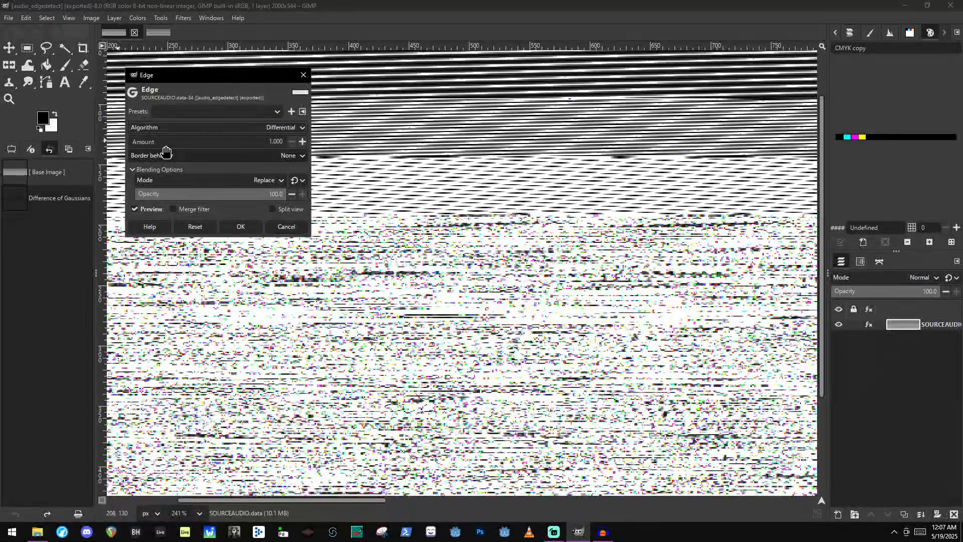
left_click(166, 128)
left_click(170, 143)
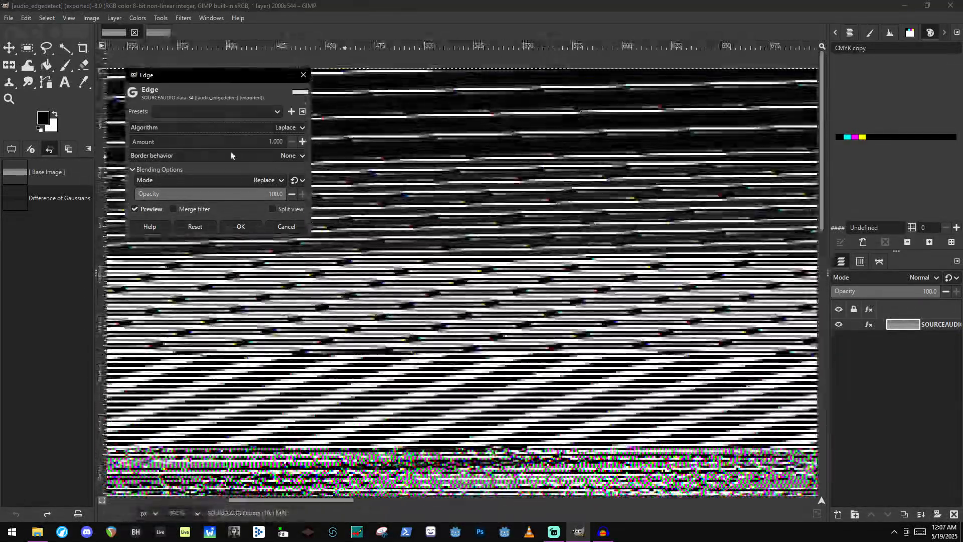
Raise the Edge filter's amount to 5.336 and choose the Roberts algorithm.
left_click_drag(157, 144, 206, 155)
left_click(204, 126)
left_click(203, 127)
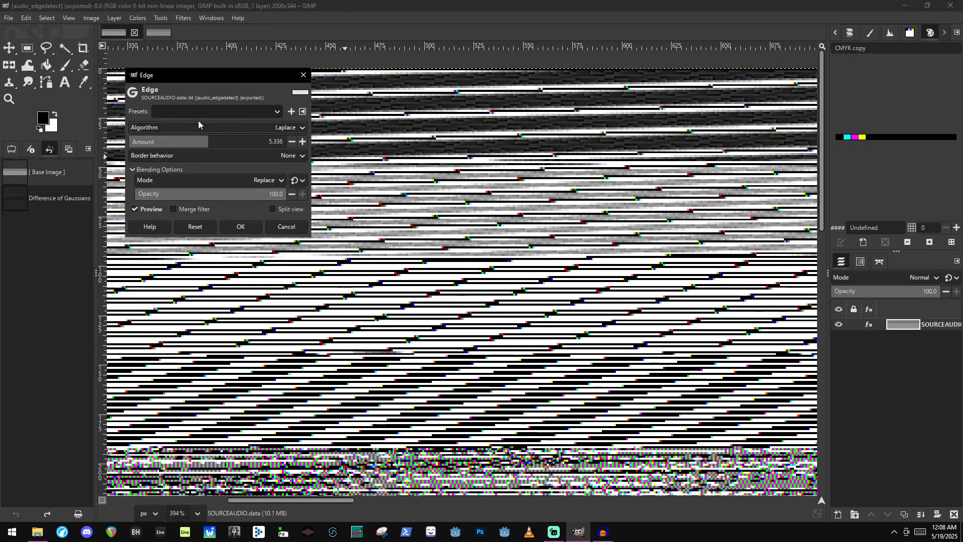
left_click(197, 126)
left_click(195, 103)
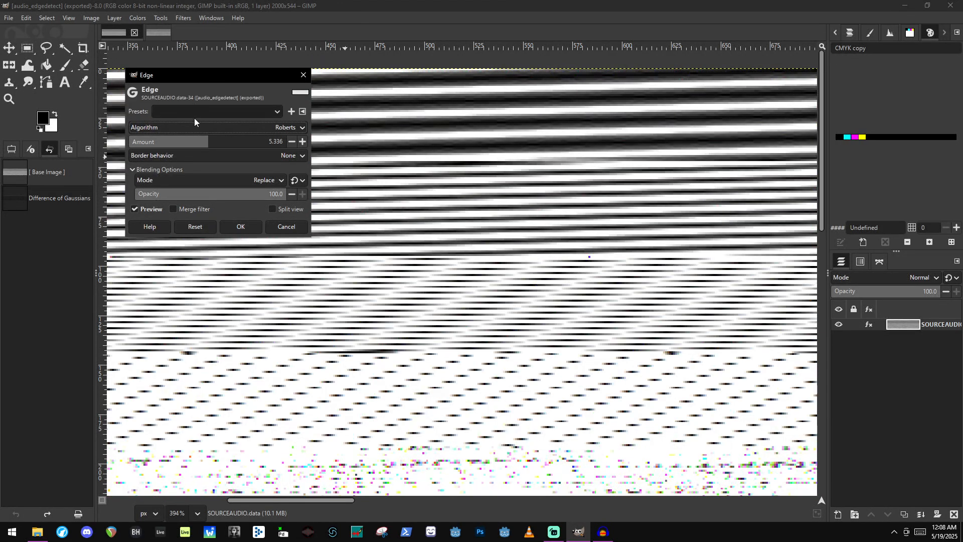
Try the Prewitt compass and Differential algorithms in turn for the Edge filter.
left_click(196, 126)
left_click(195, 105)
scroll(510, 309, "down", 16)
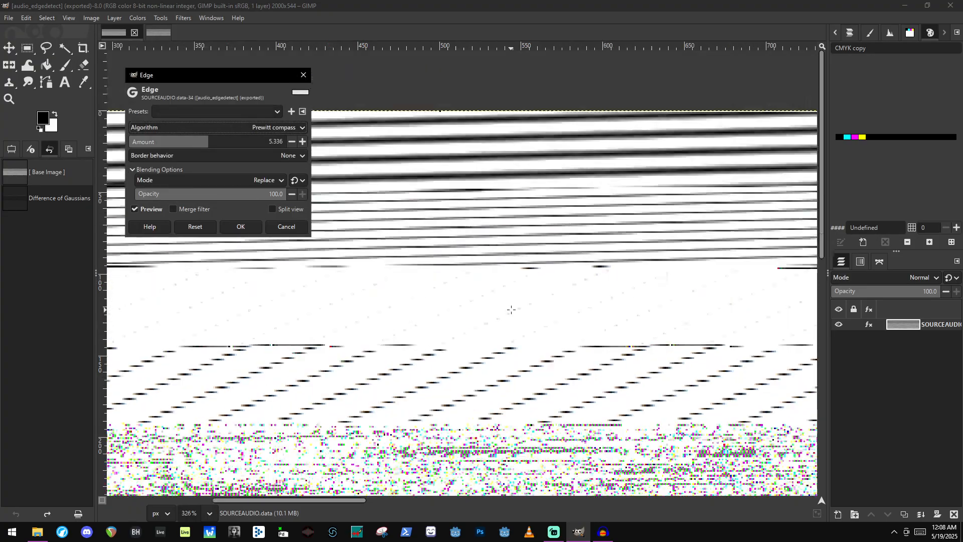
scroll(622, 423, "up", 12)
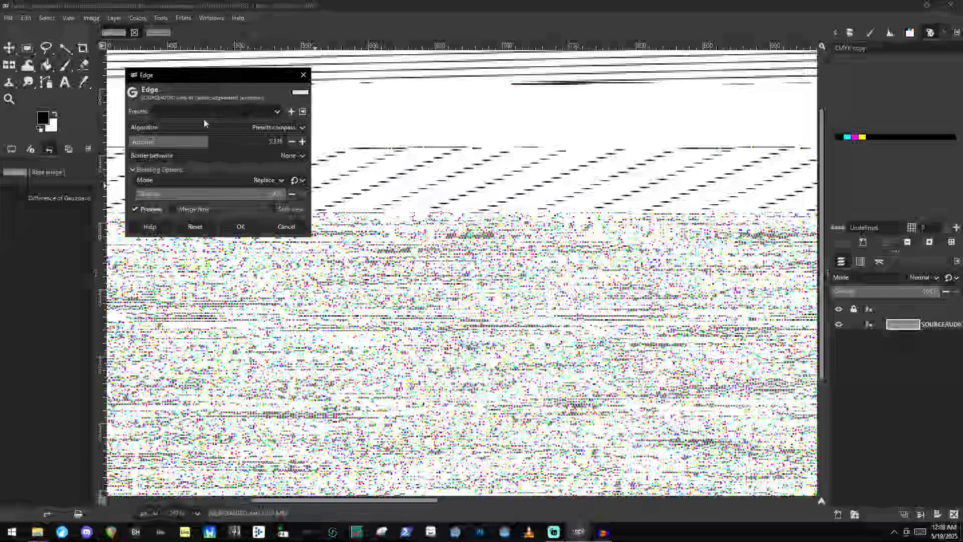
left_click(197, 114)
left_click(204, 89)
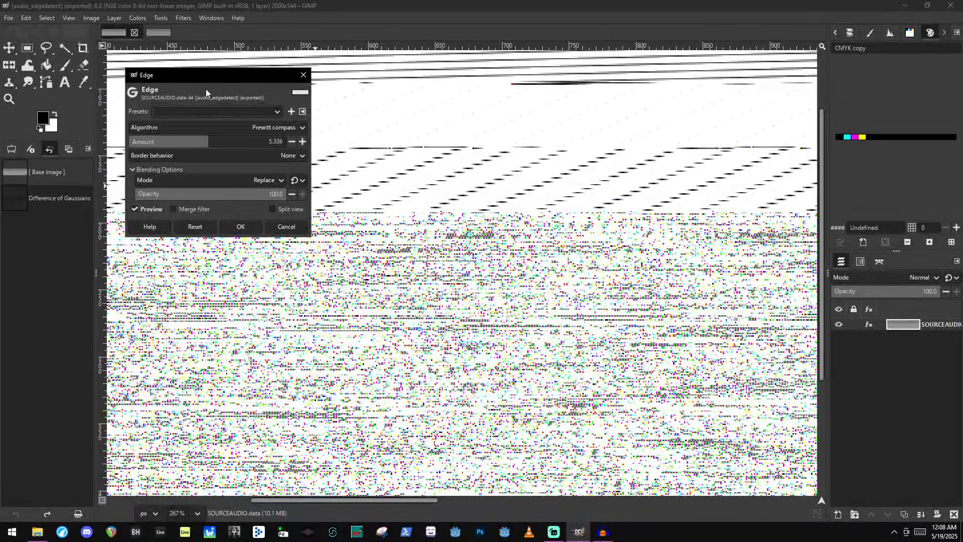
left_click(213, 123)
left_click(217, 175)
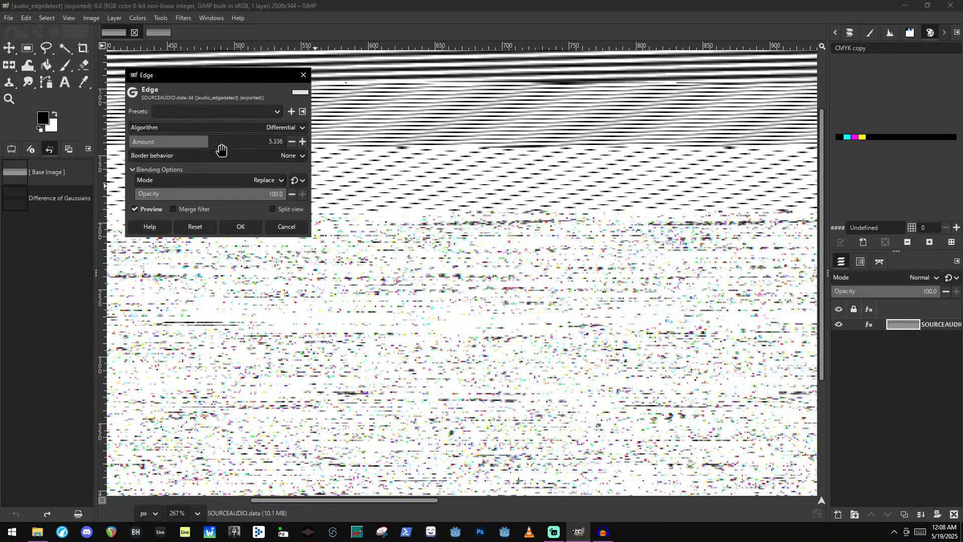
Choose the Laplace algorithm for the Edge filter, set its amount to 4.319 and apply the filter.
left_click(215, 117)
left_click(165, 113)
left_click(146, 129)
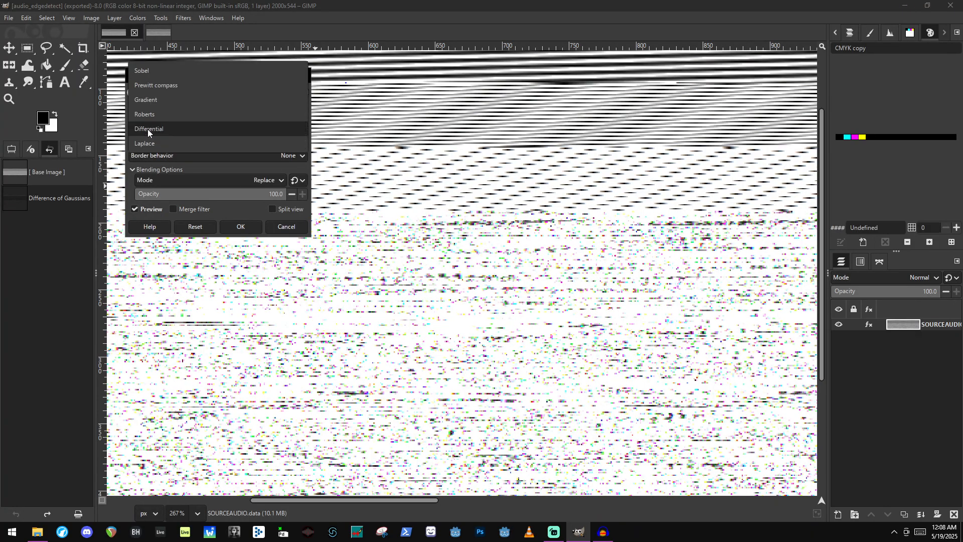
left_click(158, 144)
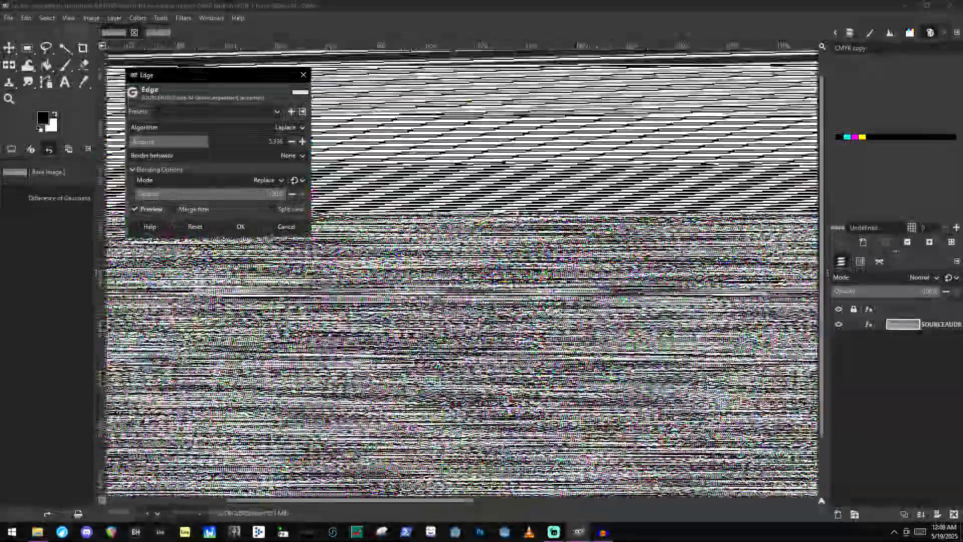
scroll(540, 301, "up", 2)
scroll(540, 301, "down", 4)
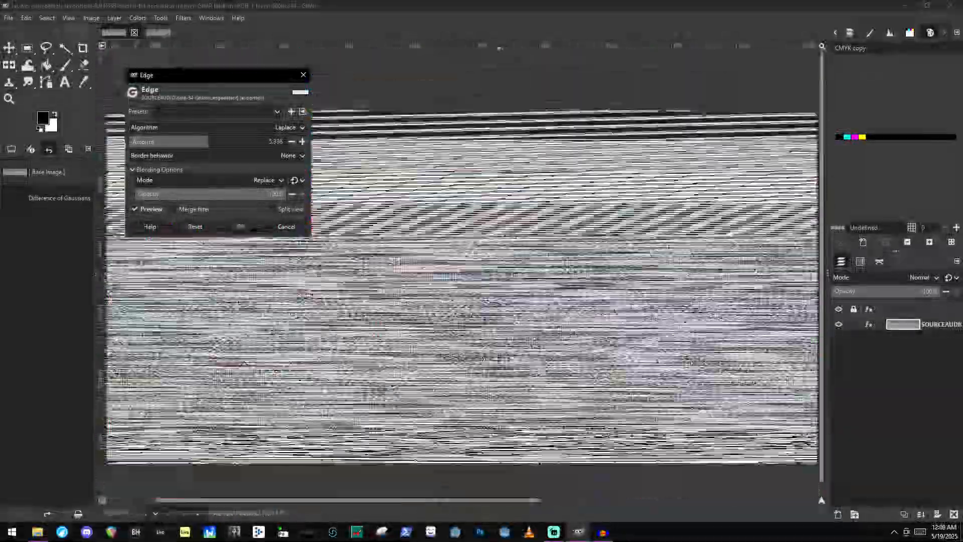
scroll(577, 176, "up", 14)
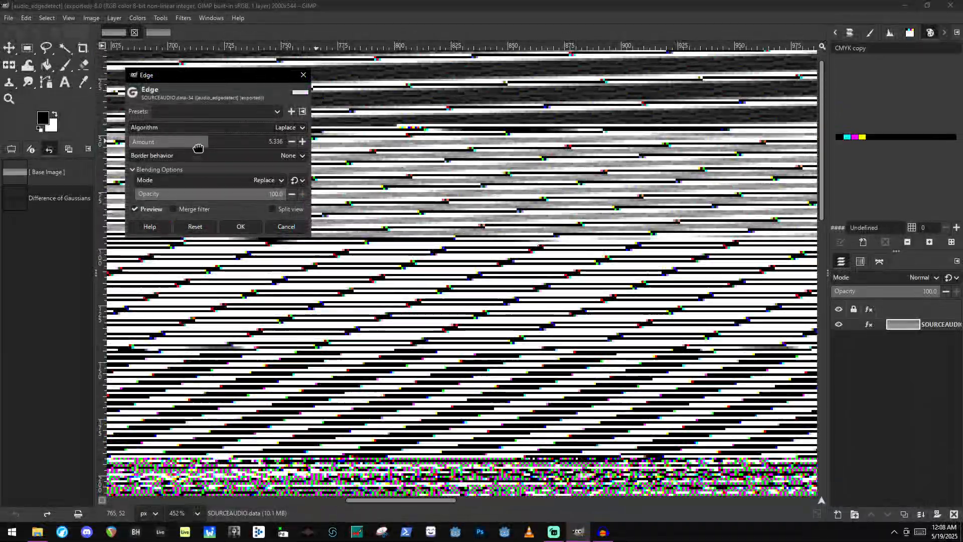
mouse_move(198, 148)
left_mouse_down()
mouse_move(281, 147)
mouse_move(135, 148)
mouse_move(189, 151)
left_mouse_up()
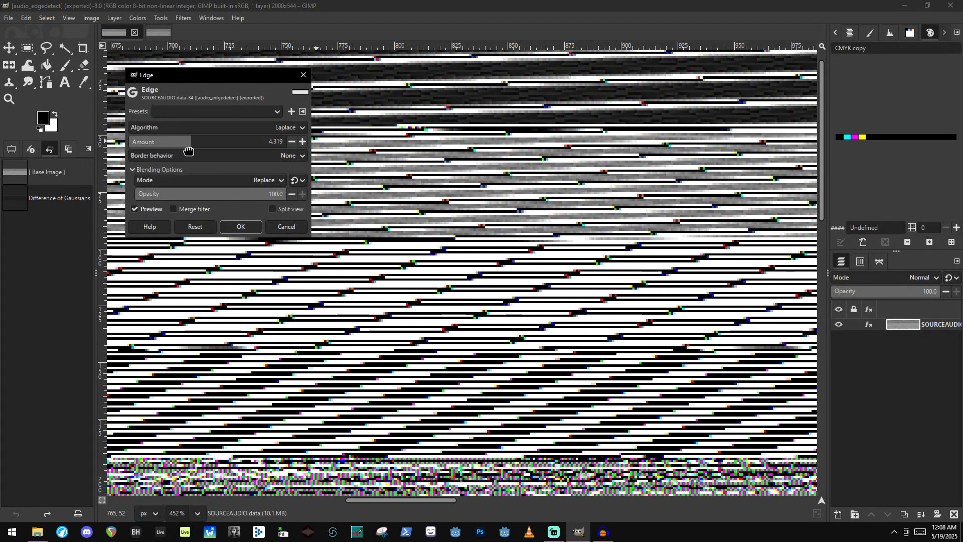
left_click(239, 227)
Apply a Hue-Chroma adjustment to the audio image with hue 85.51, chroma 80.00 and lightness -40.00.
left_click(85, 18)
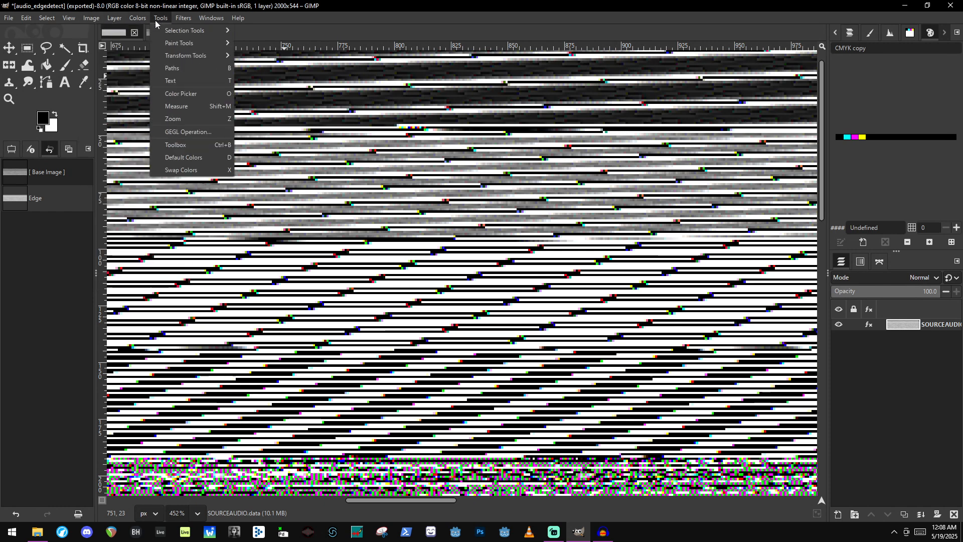
left_click(159, 57)
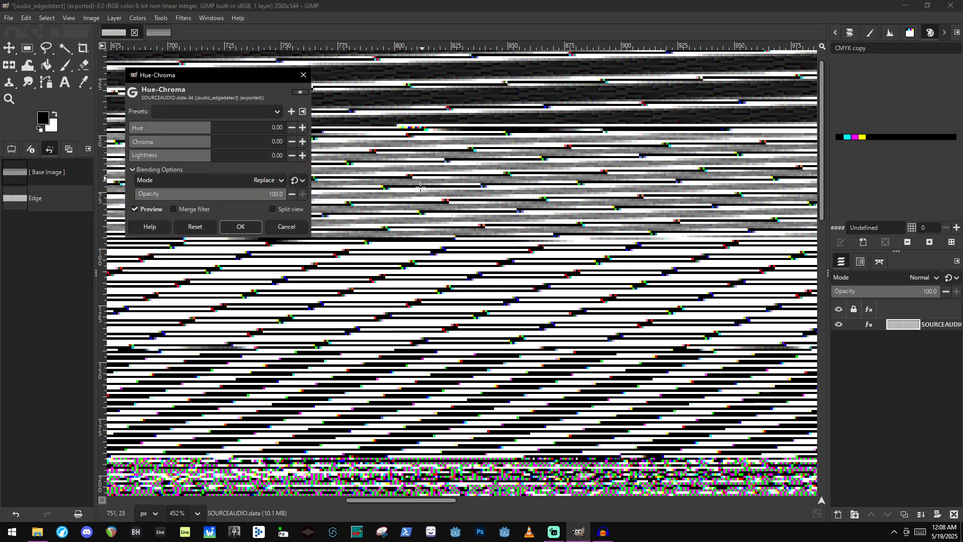
left_click_drag(183, 157, 273, 144)
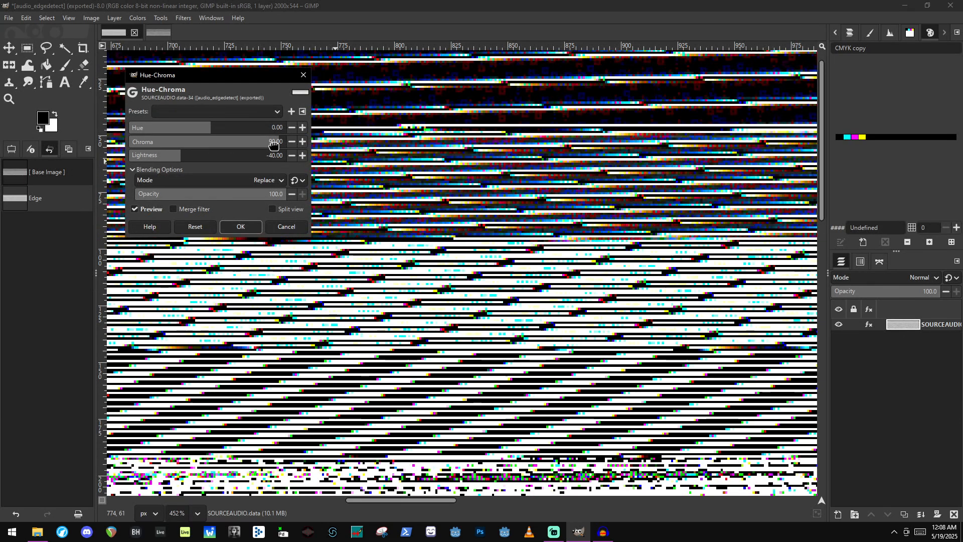
scroll(613, 273, "down", 3)
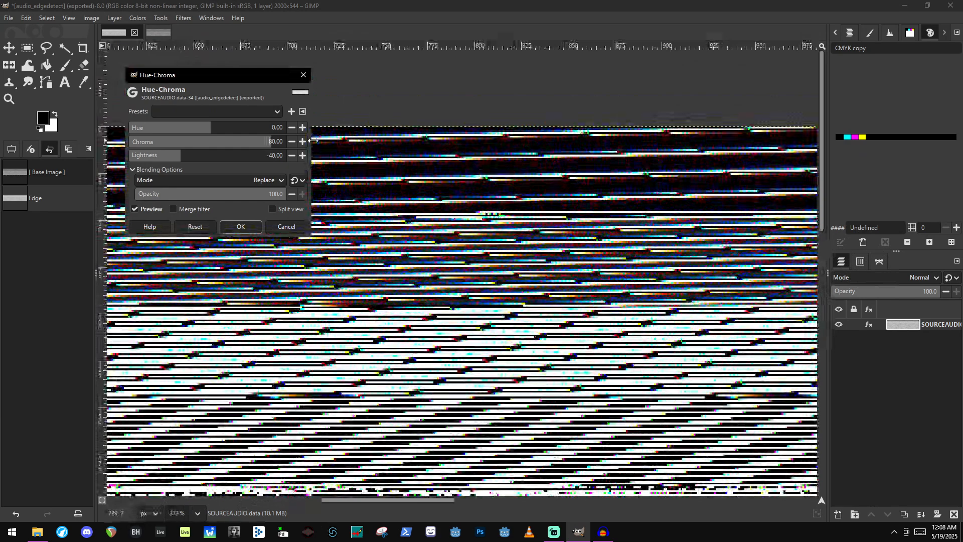
left_click_drag(204, 132, 224, 134)
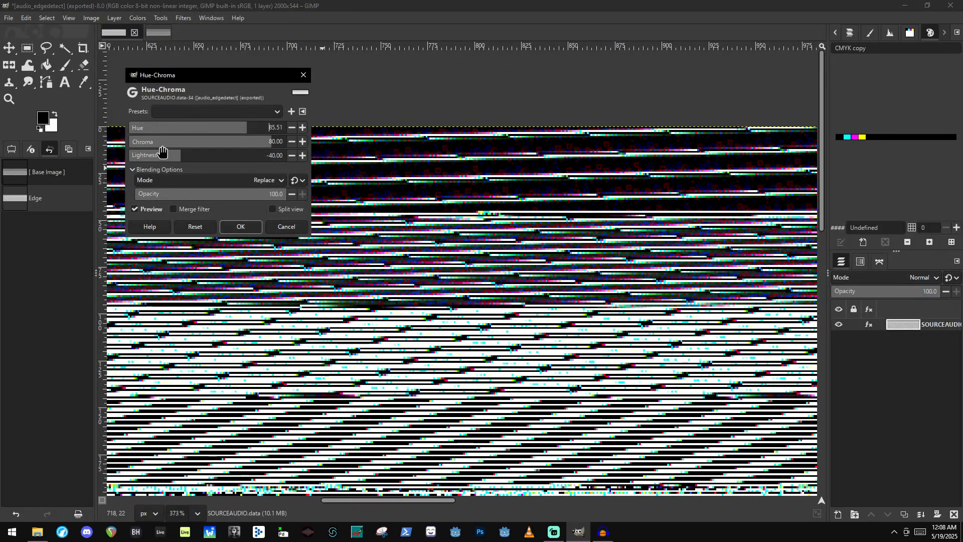
left_click(237, 227)
scroll(515, 317, "down", 5)
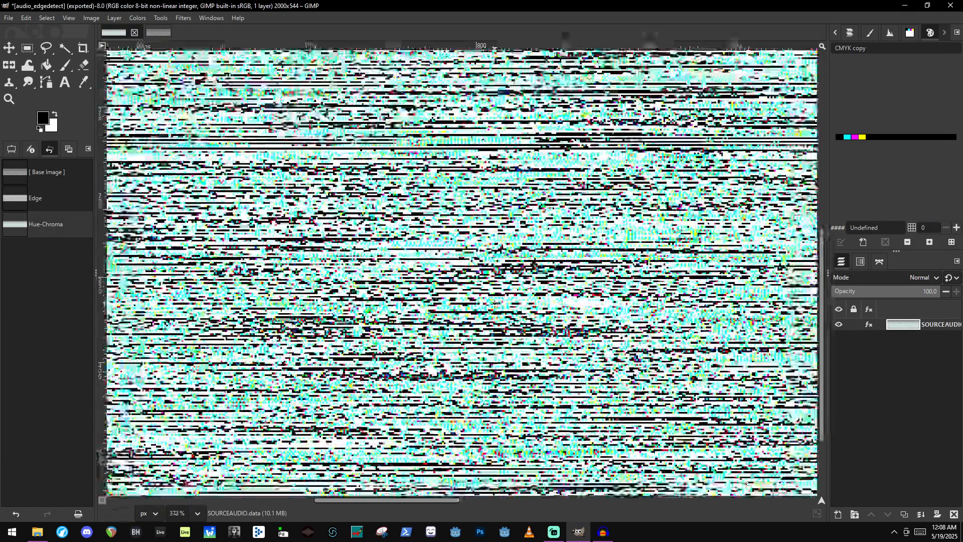
scroll(425, 180, "down", 7)
scroll(424, 179, "up", 4)
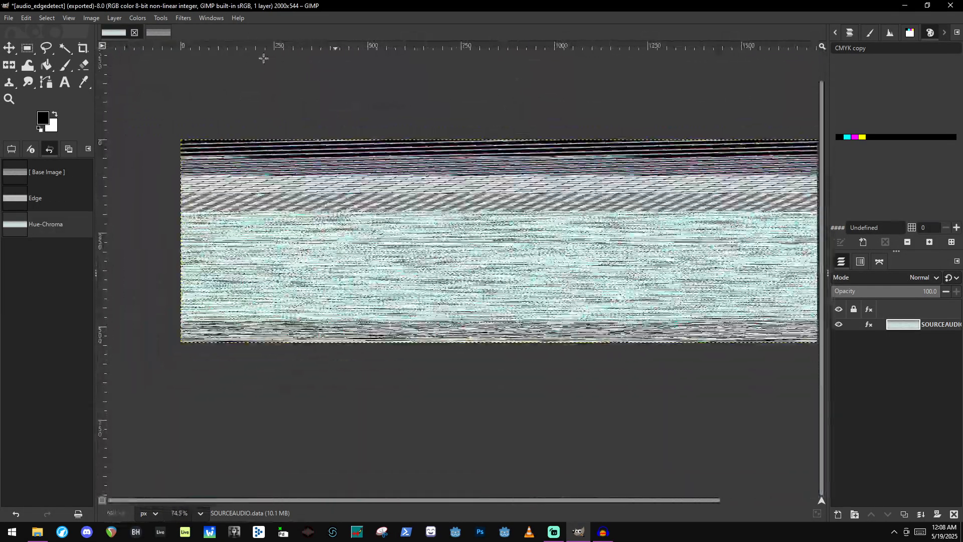
Export the image as raw image data named audio_differentedgedetect.raw with contiguous planar configuration.
left_click(9, 17)
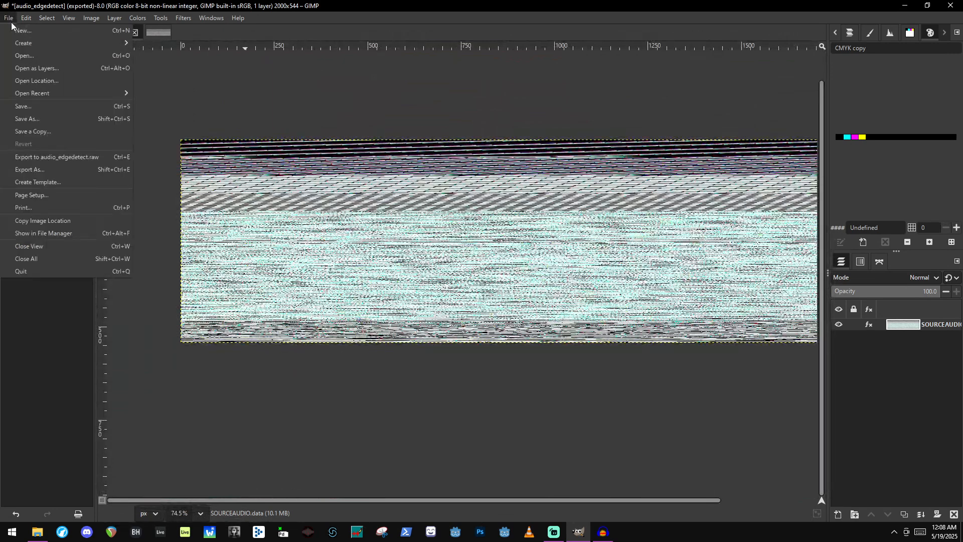
left_click(75, 170)
left_click(223, 437)
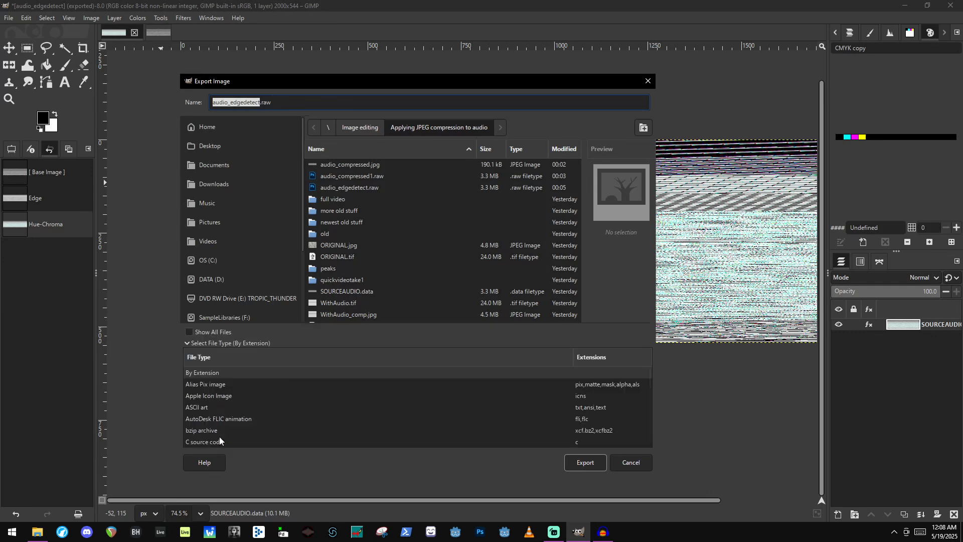
scroll(235, 430, "down", 10)
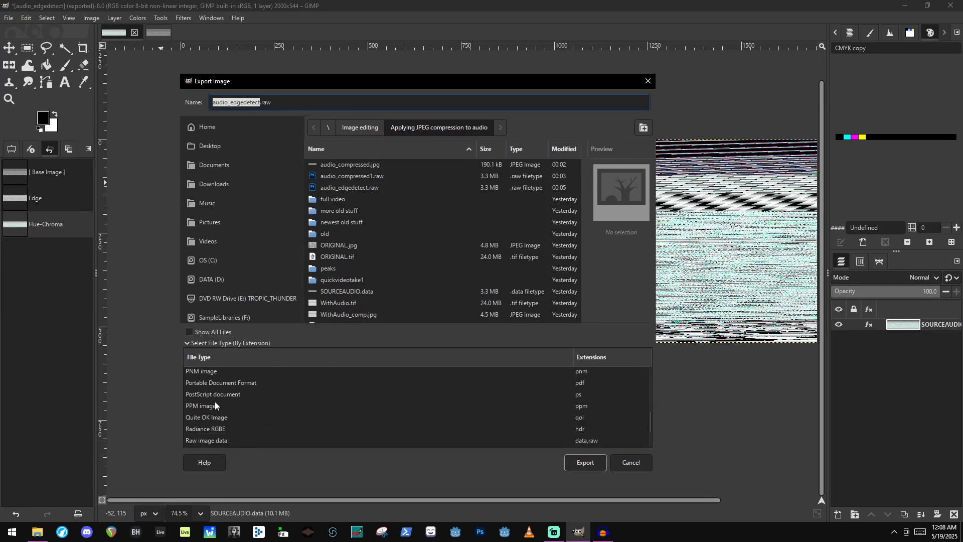
scroll(221, 404, "down", 1)
left_click(224, 414)
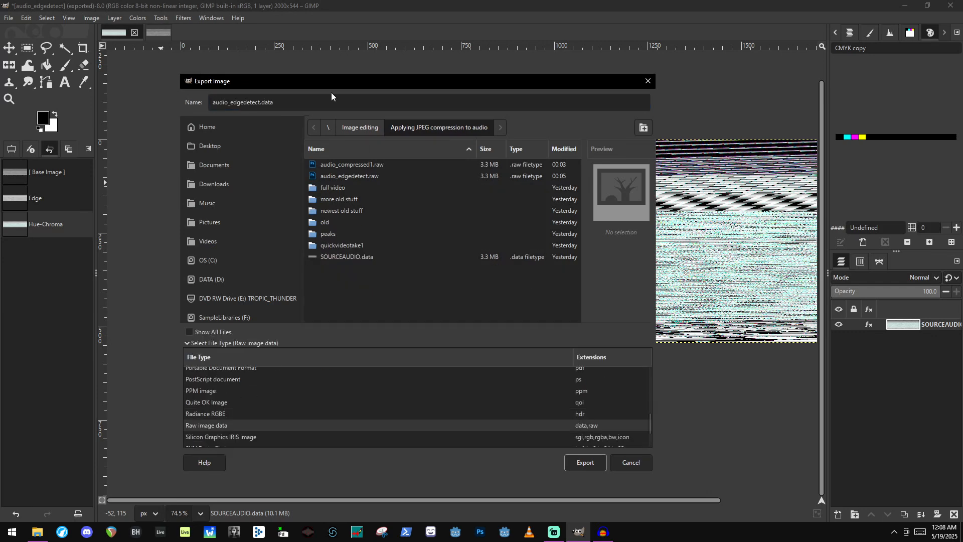
left_click(250, 103)
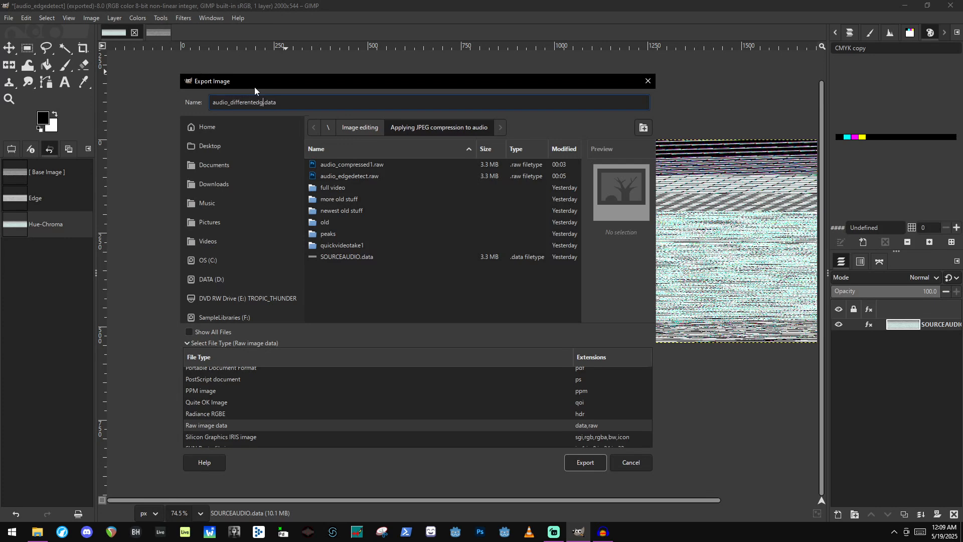
type("etect")
left_click(585, 462)
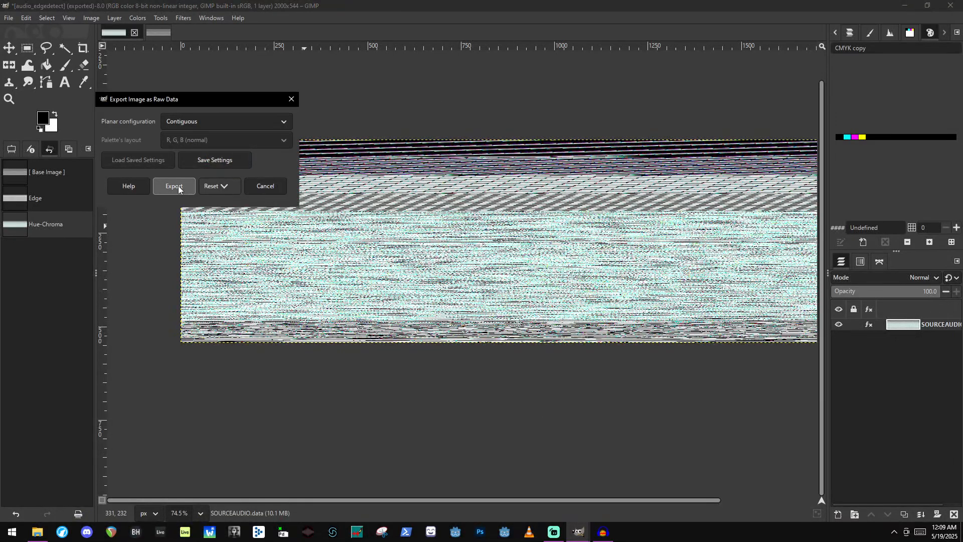
left_click(177, 187)
Switch to Audacity and import audio_differentedgedetect.raw as raw data with U-Law encoding, 2 channels (stereo) and a 48000 Hz sample rate.
left_click(603, 534)
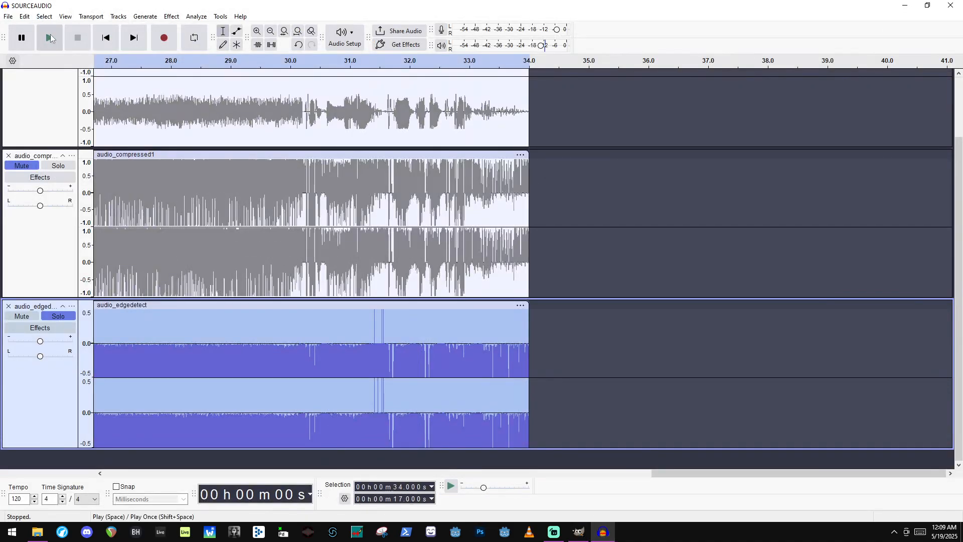
left_click(24, 17)
mouse_move(8, 16)
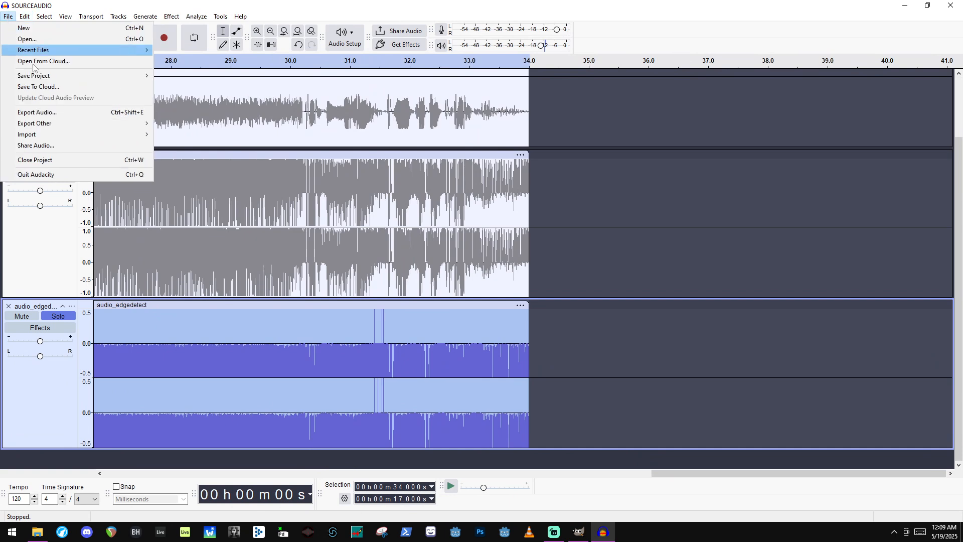
mouse_move(49, 134)
left_click(181, 168)
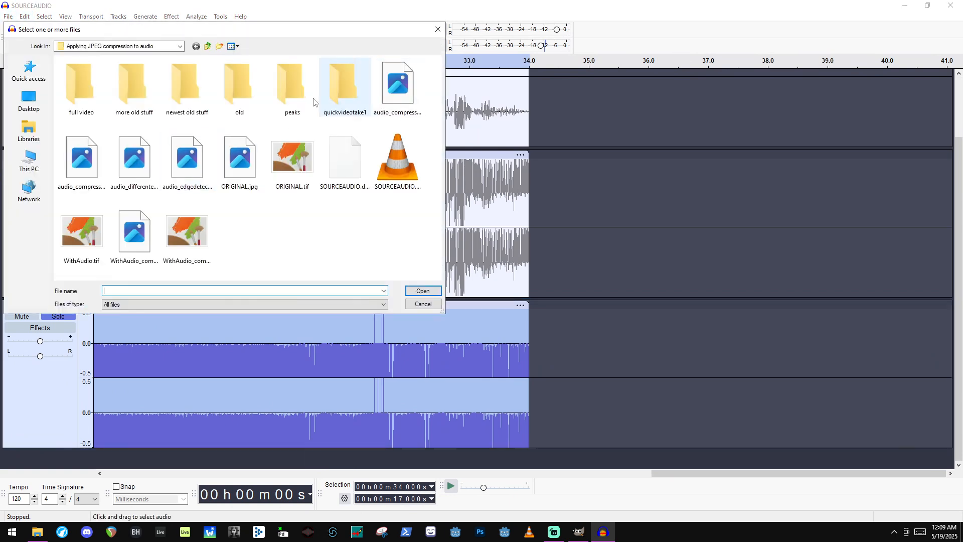
left_click(240, 158)
left_click(187, 158)
left_click(142, 161)
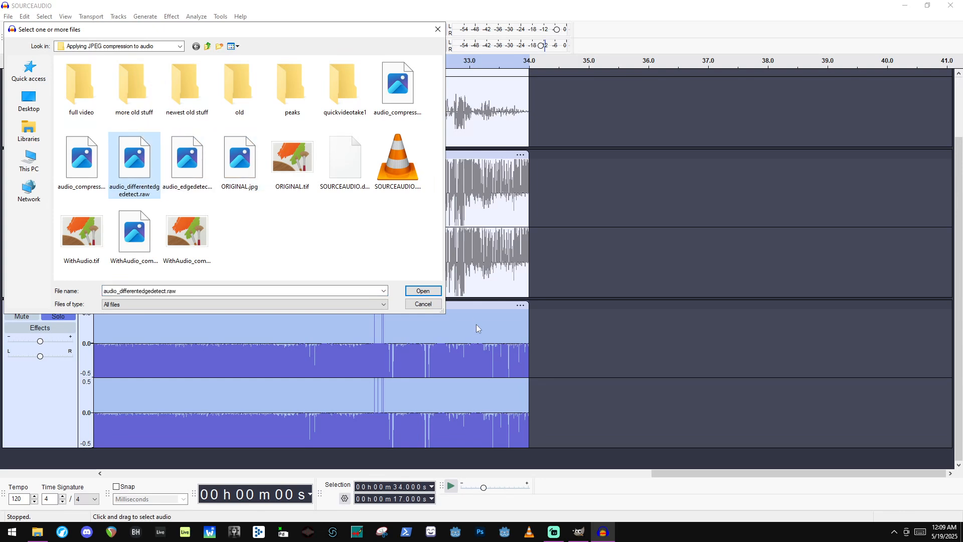
left_click(421, 291)
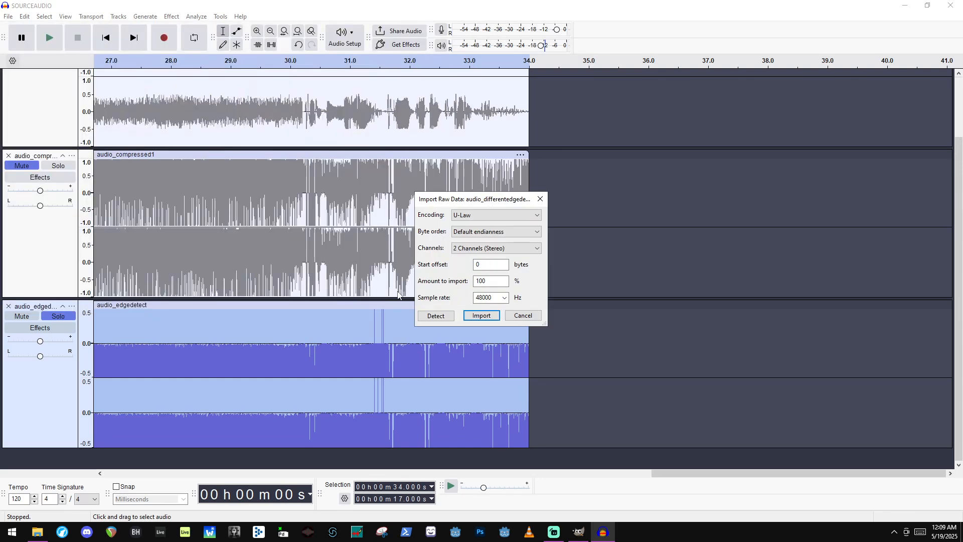
left_click(478, 316)
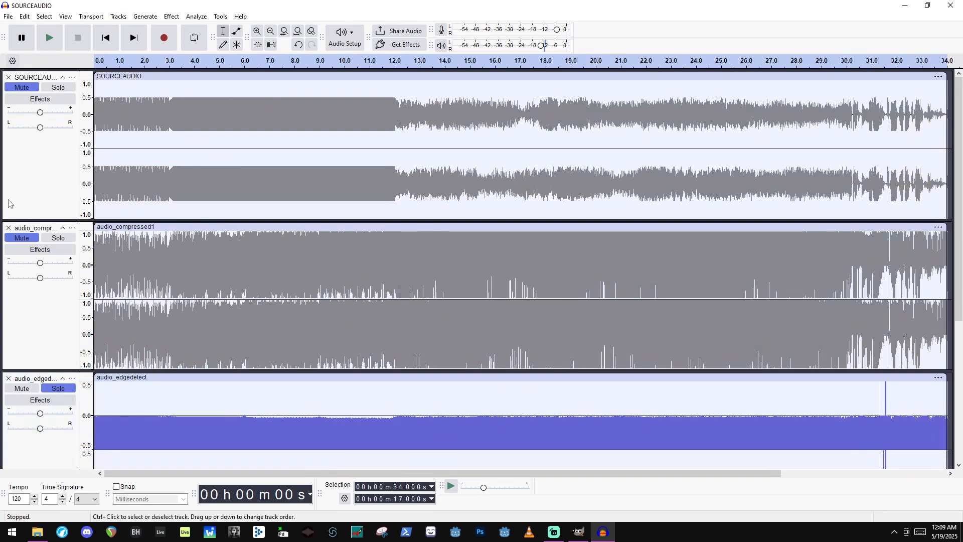
Solo the audio_differentedgedetect track and play it from the beginning while inspecting its waveform.
scroll(143, 339, "down", 5)
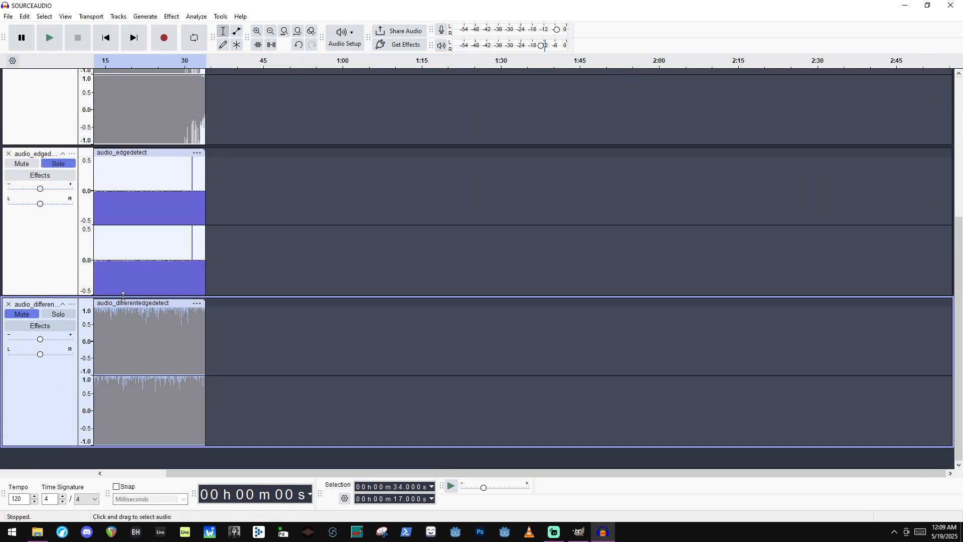
left_click(68, 318)
left_click(101, 310)
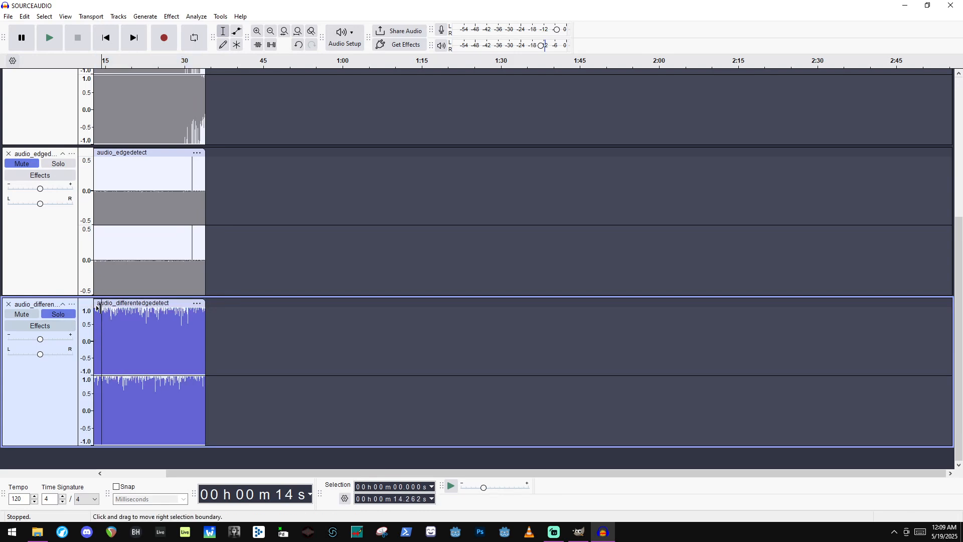
key("space")
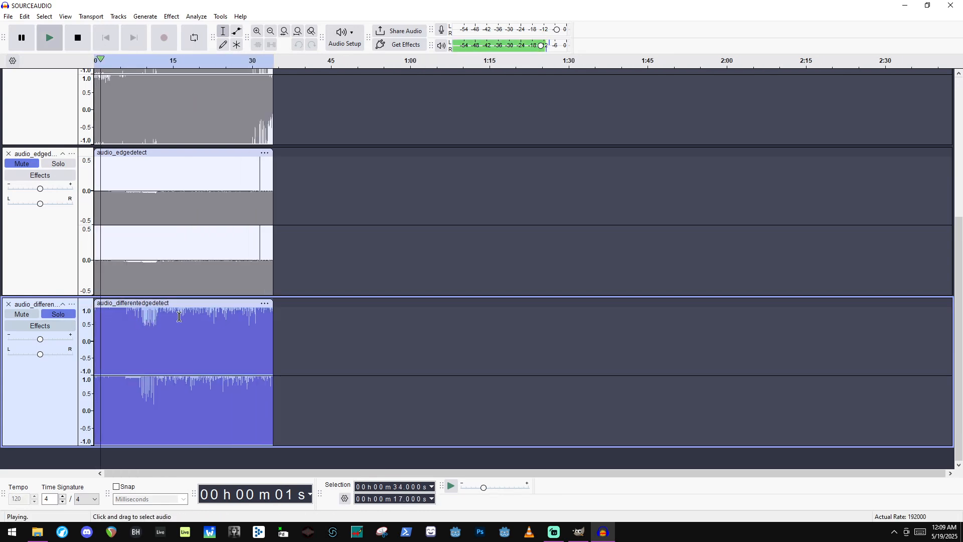
scroll(111, 319, "up", 4)
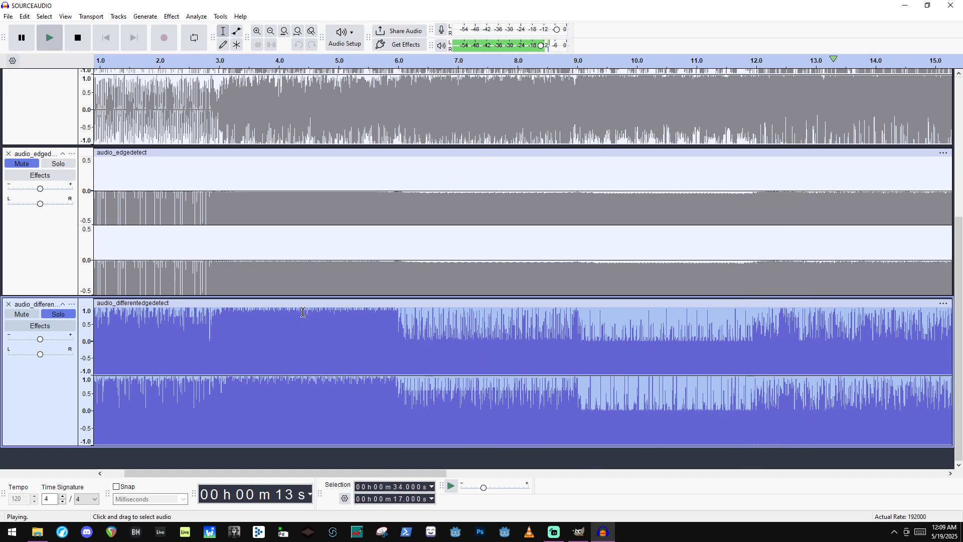
scroll(458, 249, "down", 8)
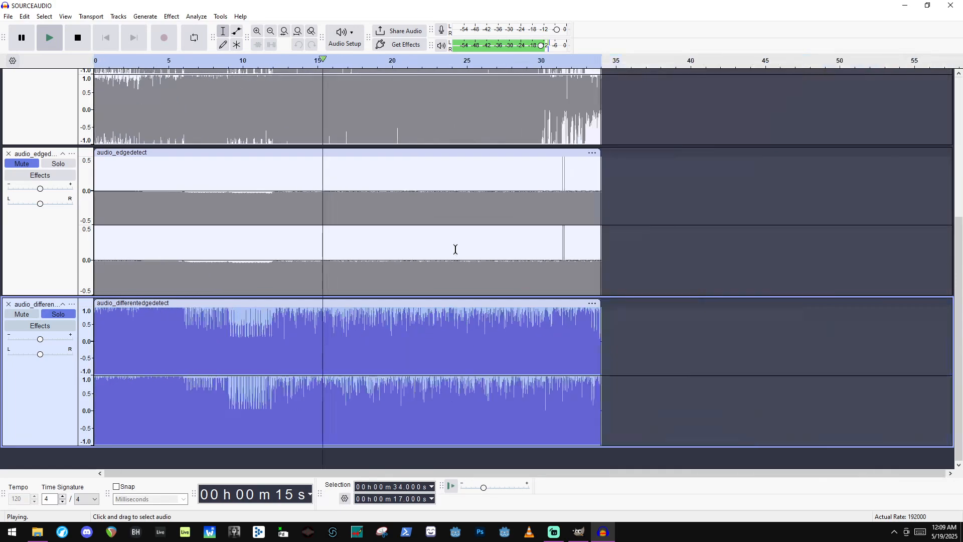
scroll(556, 307, "up", 6)
scroll(561, 308, "down", 1)
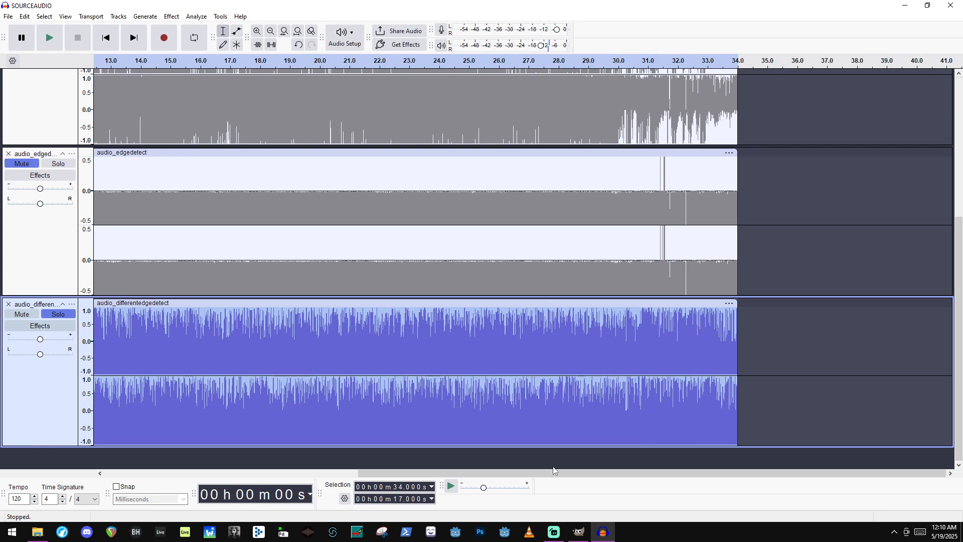
Switch back to the filtered audio image in GIMP.
left_click(585, 537)
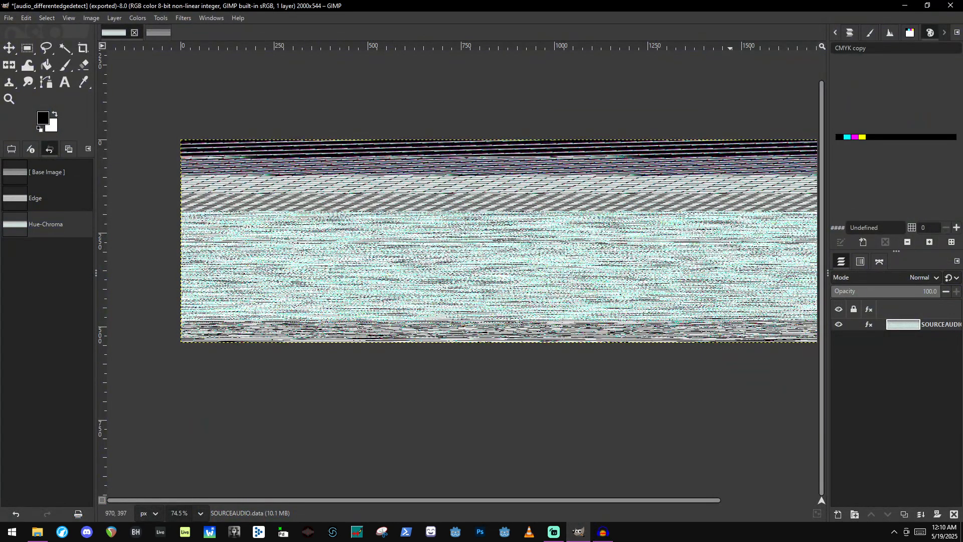
scroll(666, 122, "up", 2)
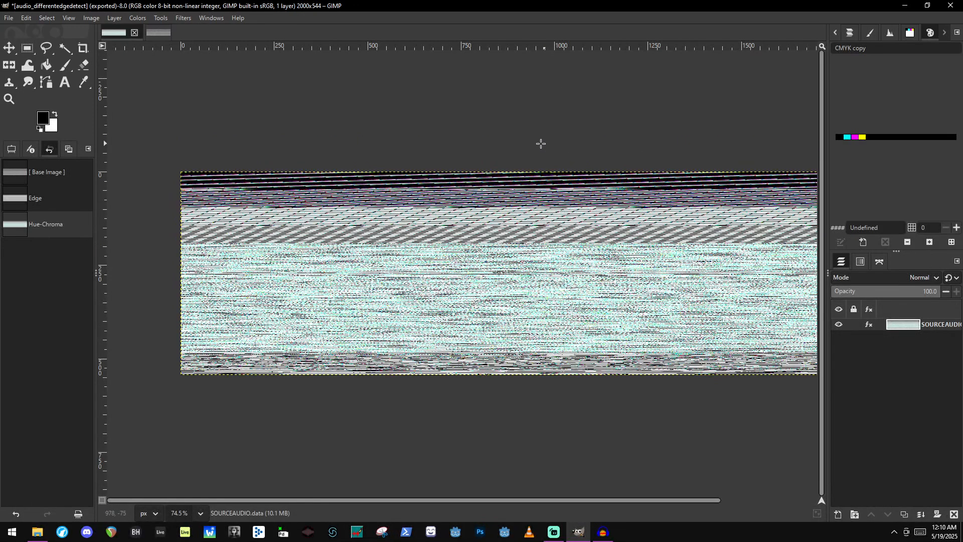